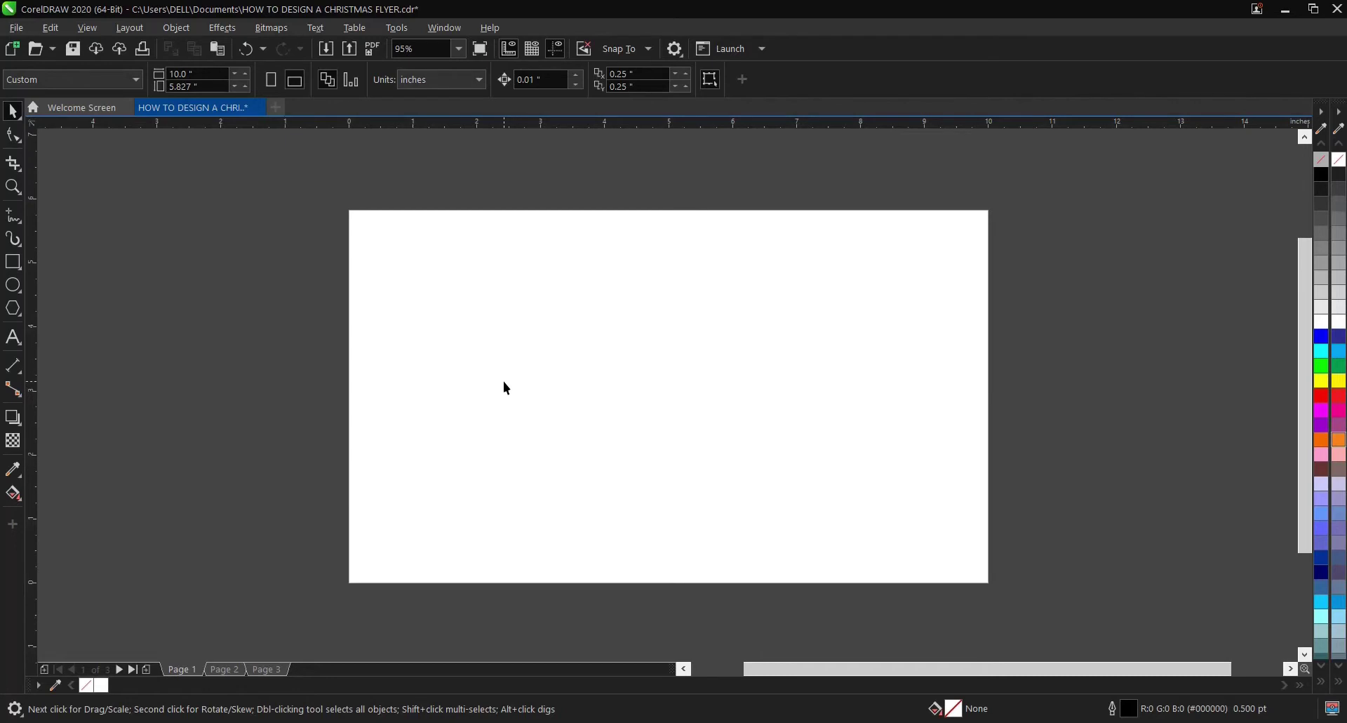
Step: Ungroup the Christmas images on Page 2 so each can be selected separately, and return to Page 1
{"action": "left_click", "coordinate": [223, 669]}
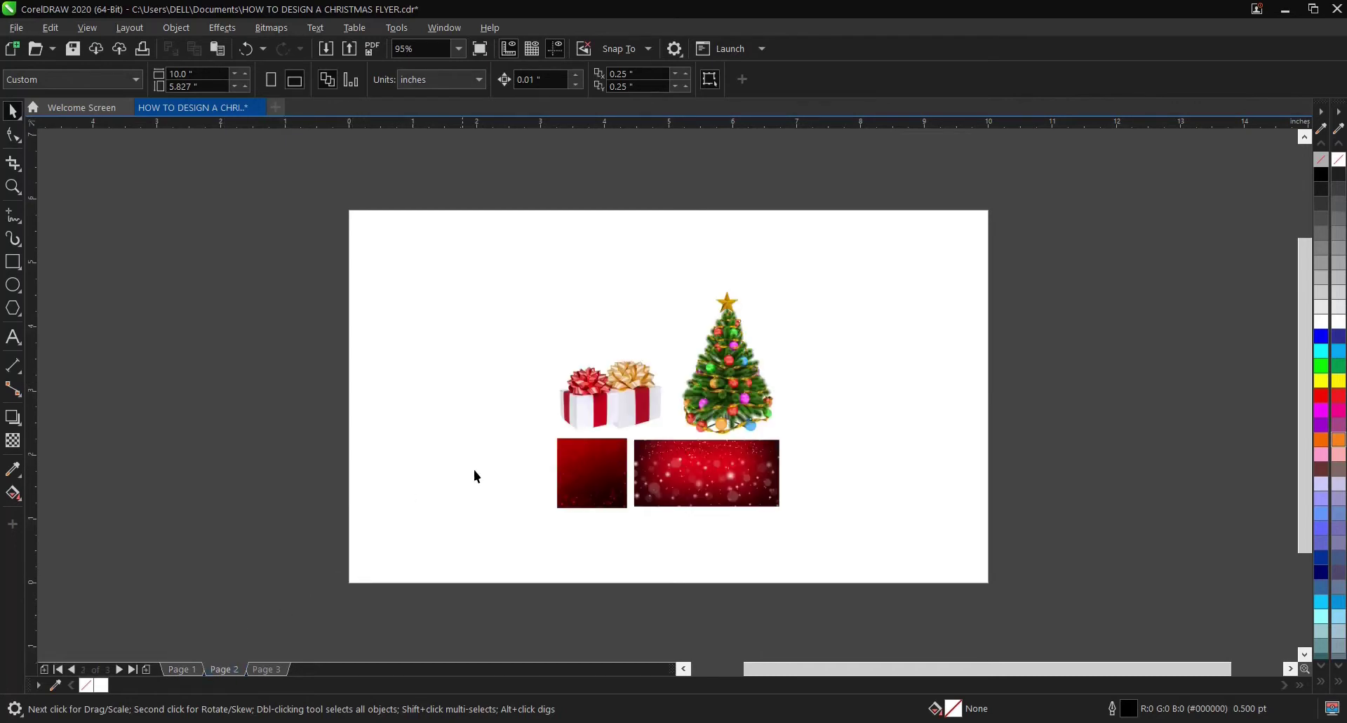
{"action": "left_click", "coordinate": [727, 402]}
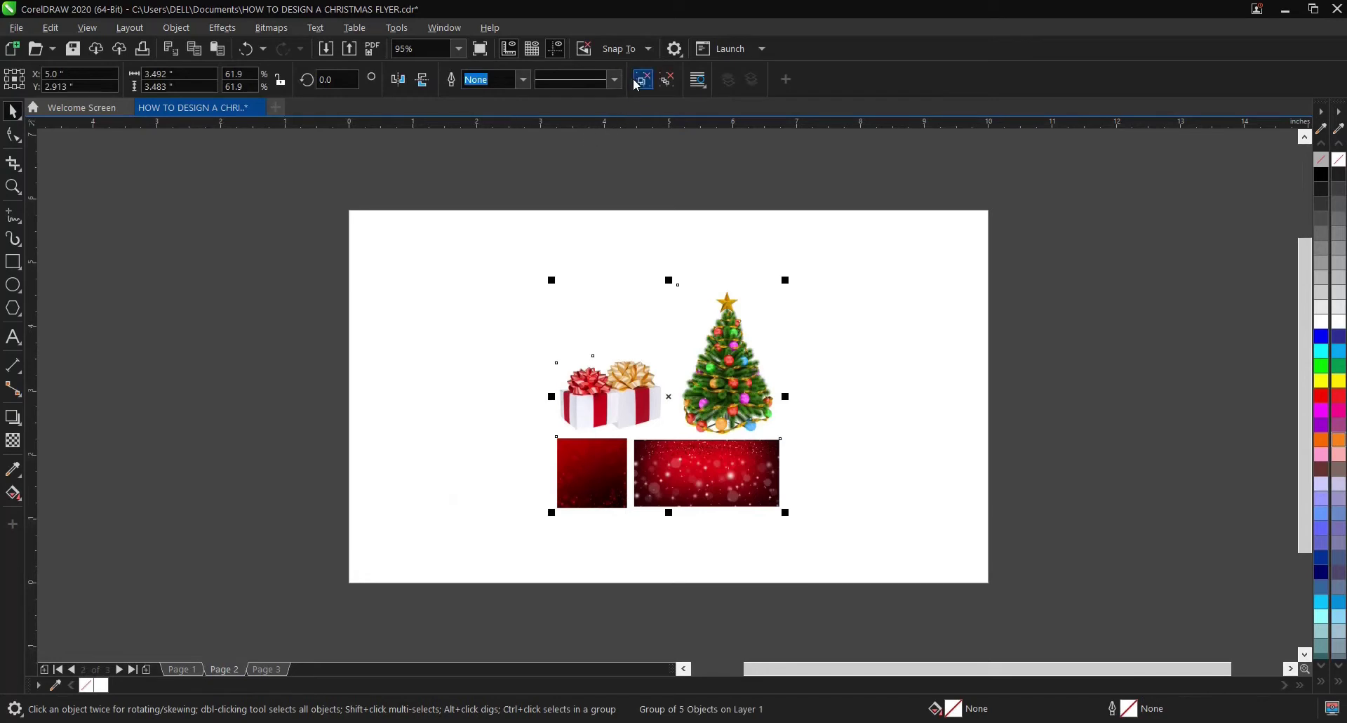
{"action": "left_click", "coordinate": [643, 82]}
{"action": "left_click", "coordinate": [797, 399]}
{"action": "left_click", "coordinate": [707, 425]}
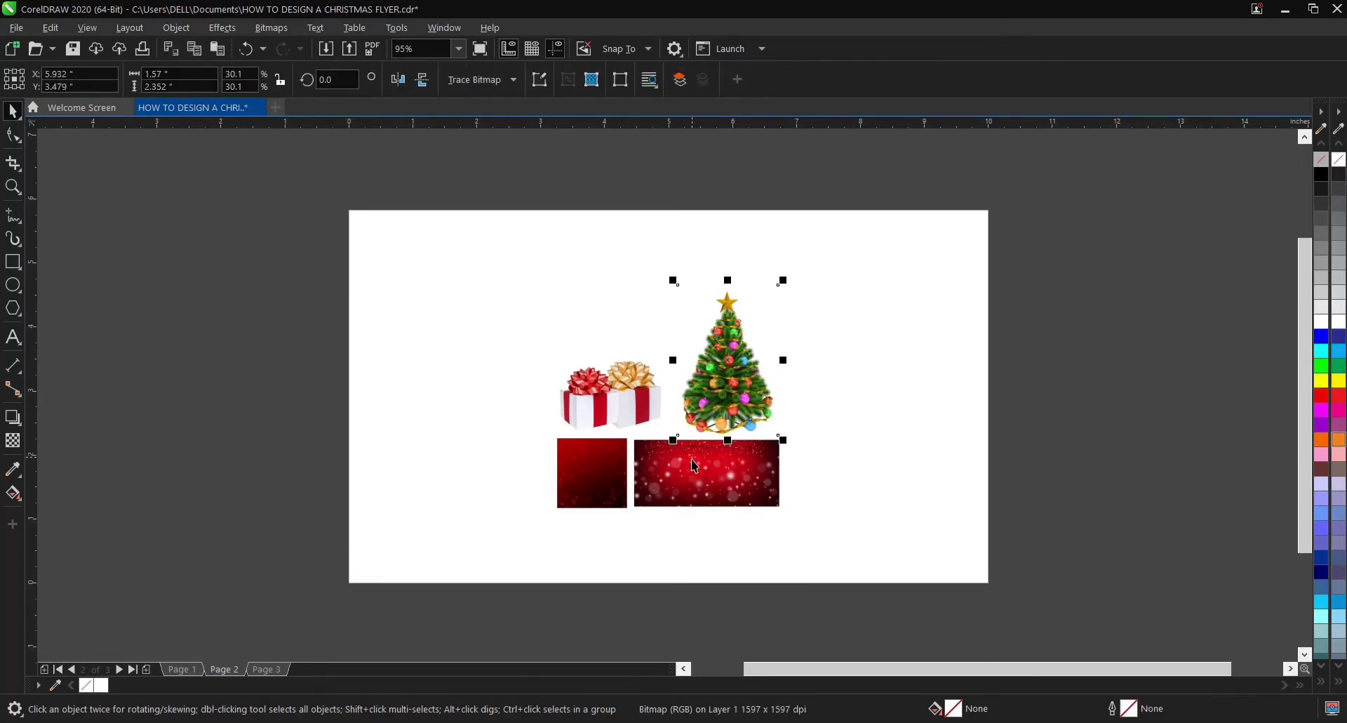
{"action": "scroll", "coordinate": [708, 427], "scroll_direction": "up", "scroll_amount": 3}
{"action": "scroll", "coordinate": [707, 425], "scroll_direction": "down", "scroll_amount": 3}
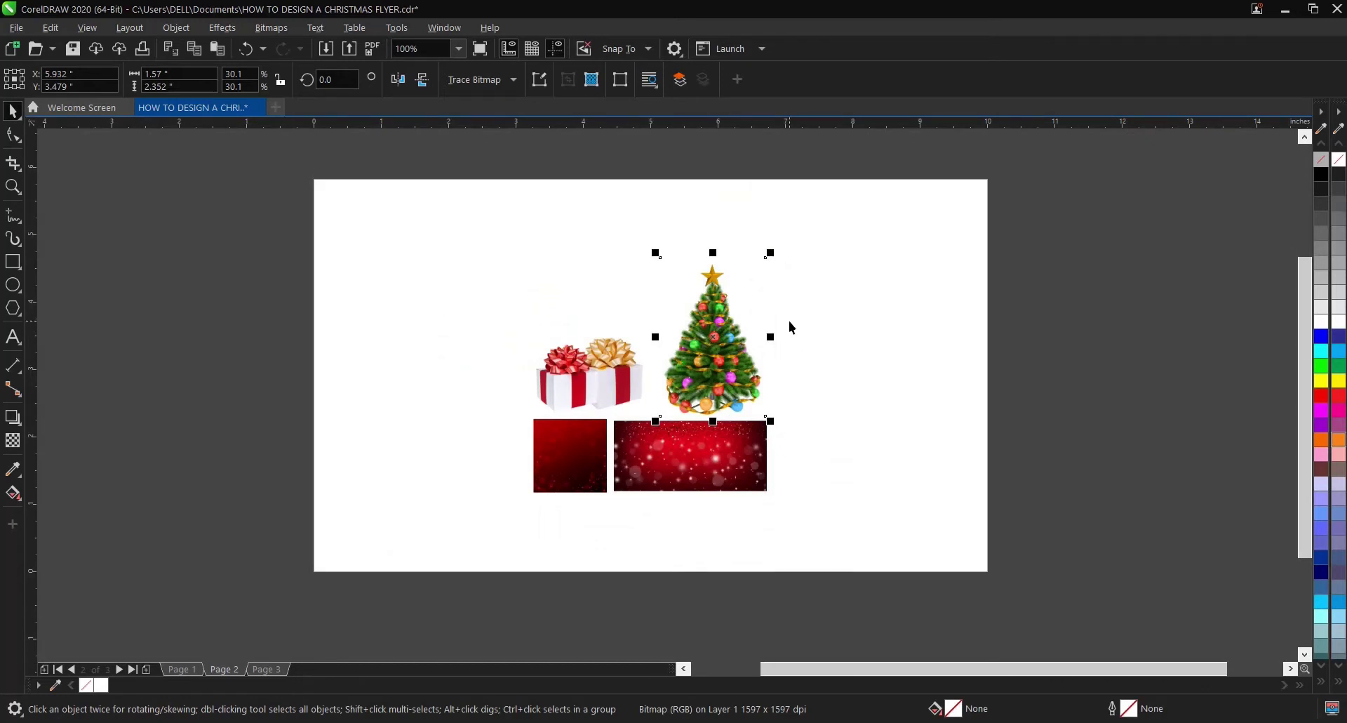
{"action": "left_click", "coordinate": [317, 523]}
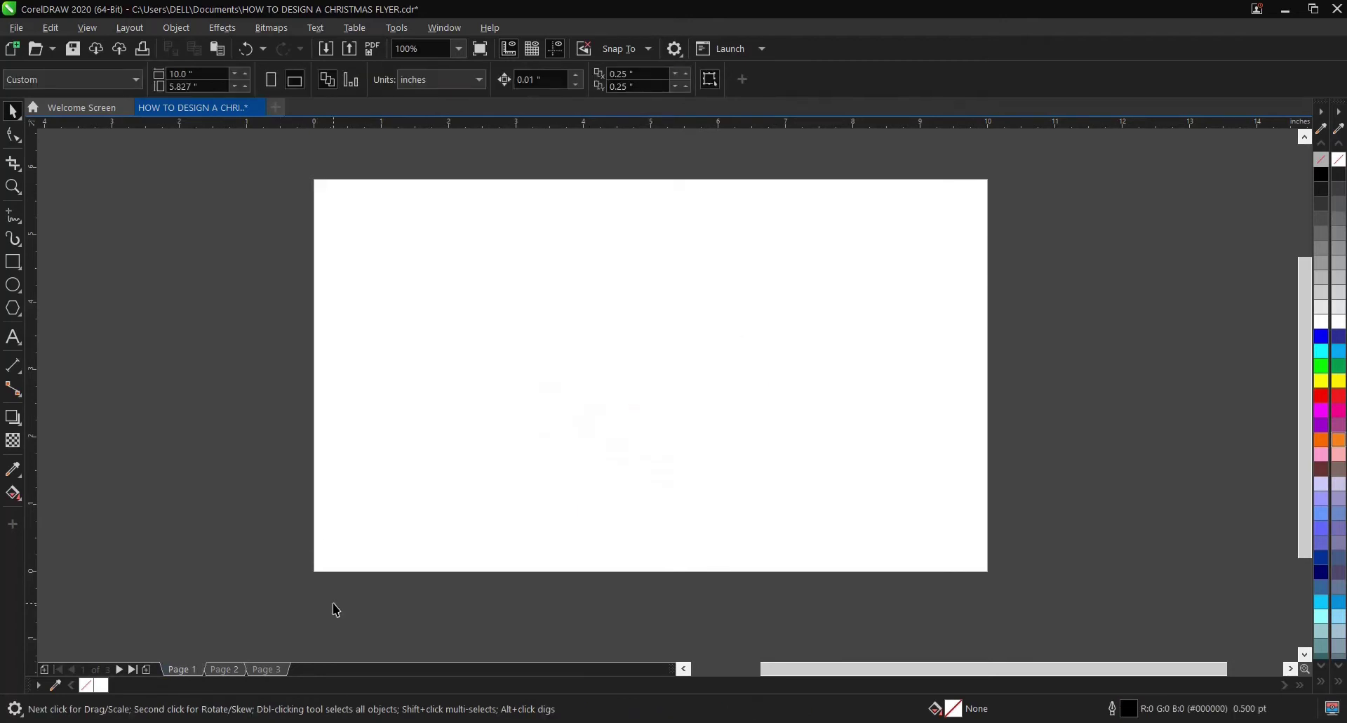
{"action": "left_click", "coordinate": [13, 262]}
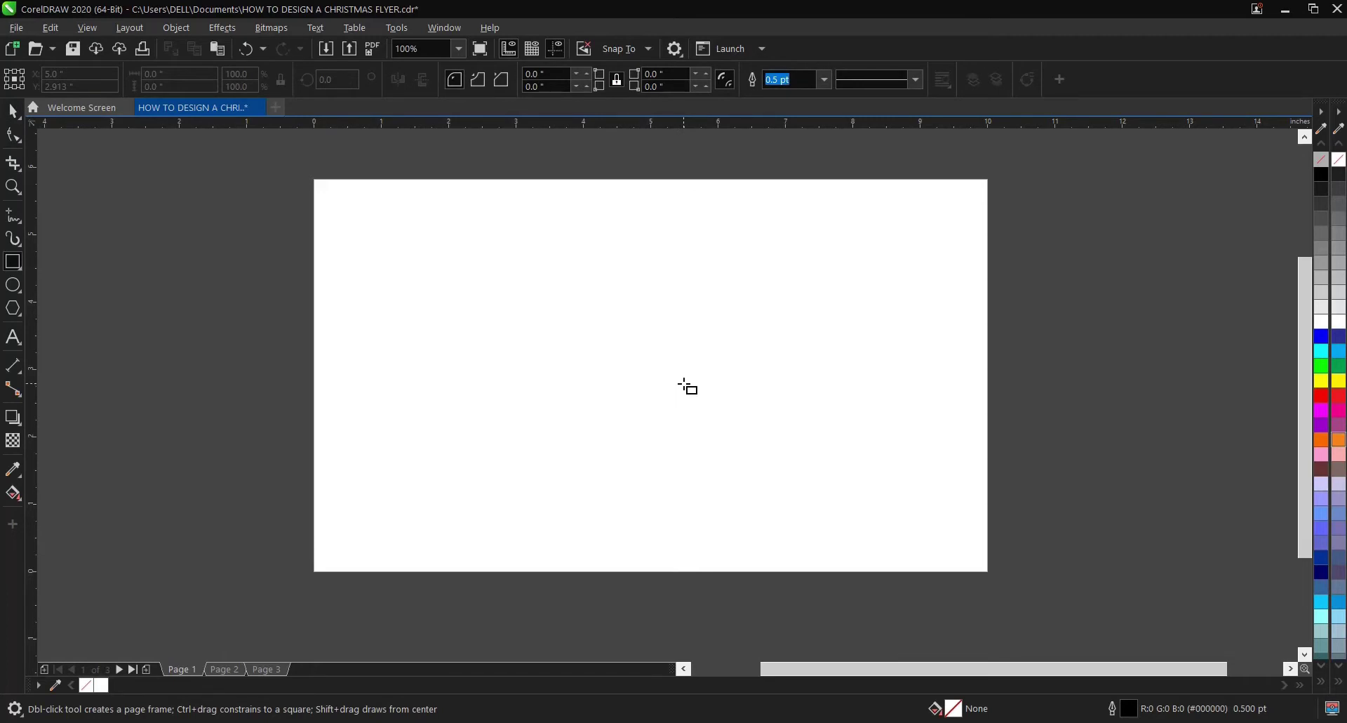
{"action": "left_click_drag", "start_coordinate": [684, 386], "coordinate": [864, 565]}
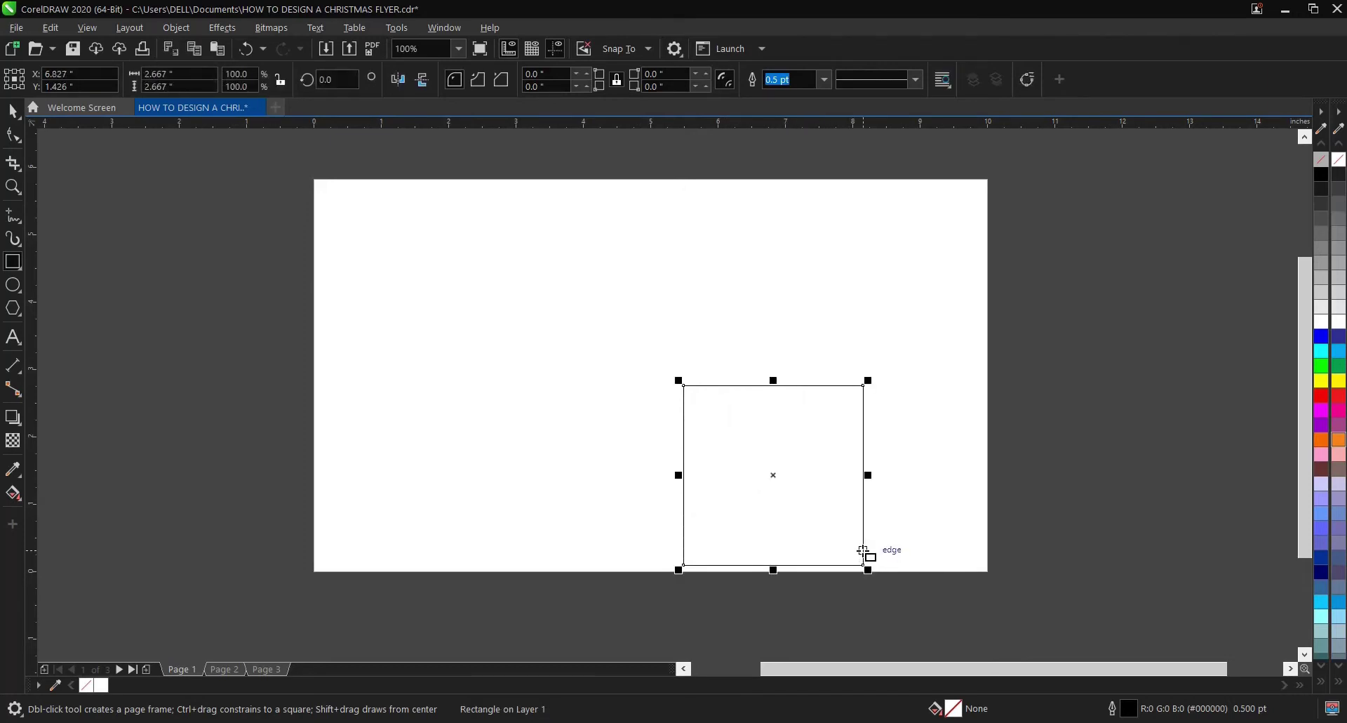
{"action": "key", "text": "ctrl+z"}
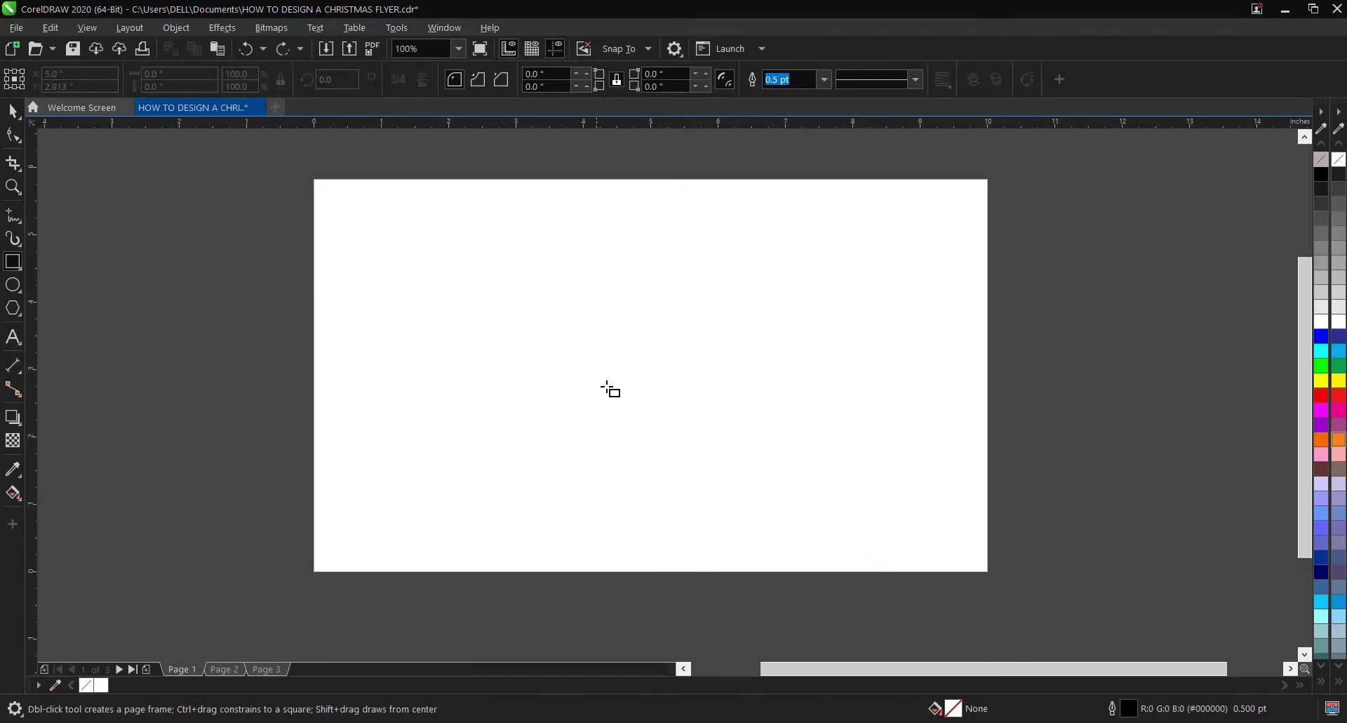
Step: Draw a square about 3.1 inches wide on Page 1 and centre it on the page
{"action": "left_click_drag", "start_coordinate": [614, 348], "coordinate": [723, 450]}
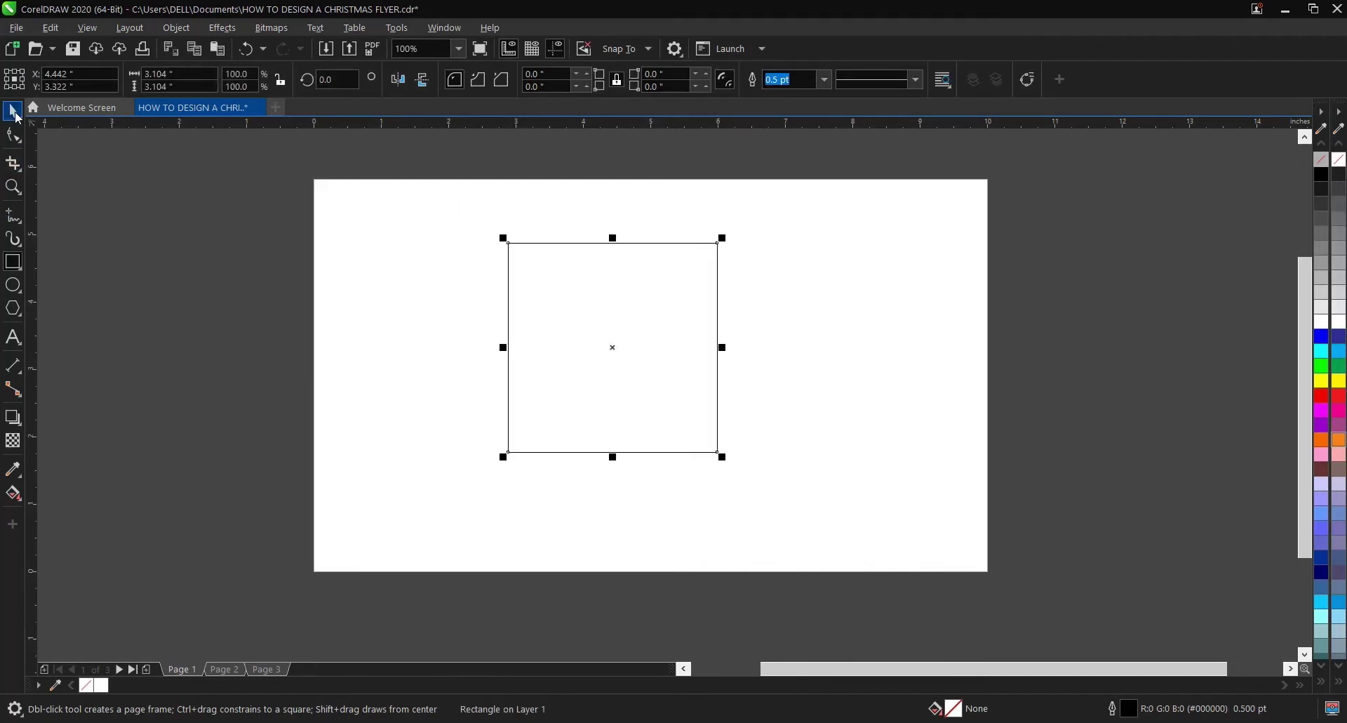
{"action": "left_click", "coordinate": [13, 111]}
{"action": "left_click", "coordinate": [562, 317]}
{"action": "left_click", "coordinate": [565, 311]}
{"action": "key", "text": "p"}
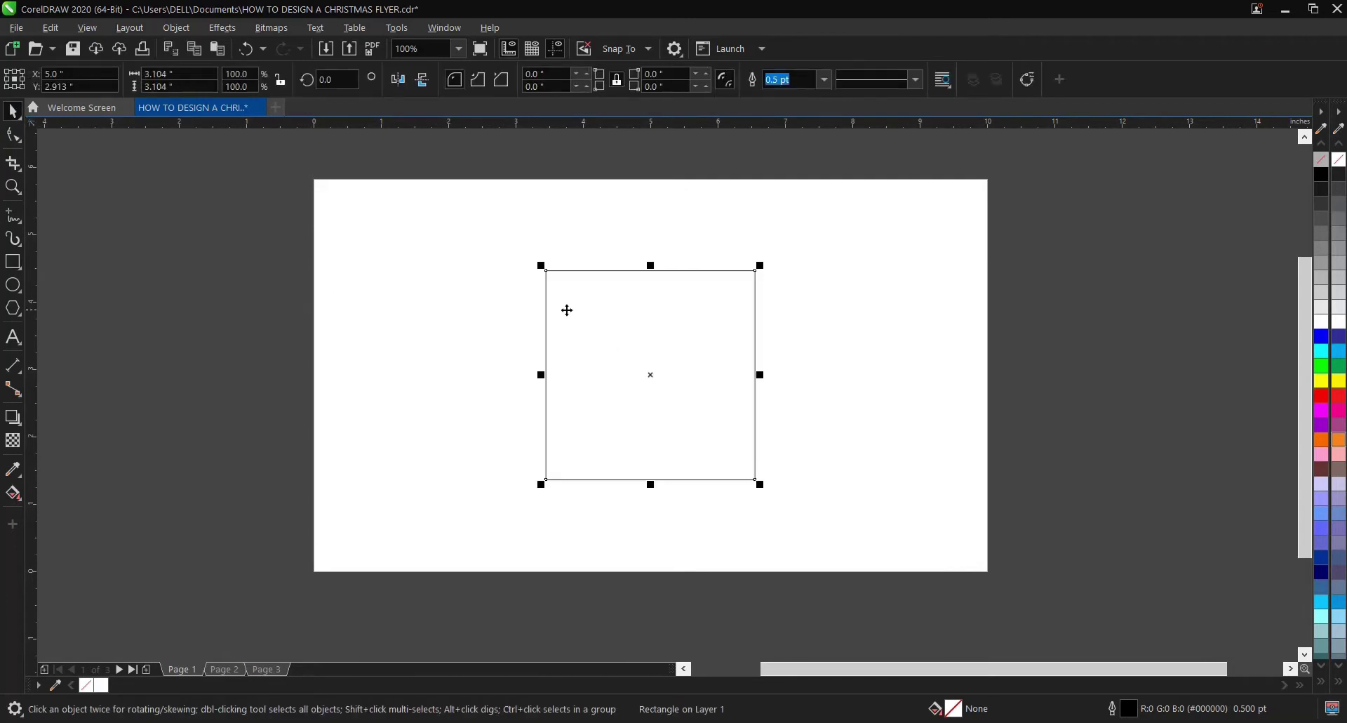
{"action": "left_click", "coordinate": [828, 334]}
Step: Set the centred square's width and height to 4 inches each
{"action": "left_click", "coordinate": [605, 357]}
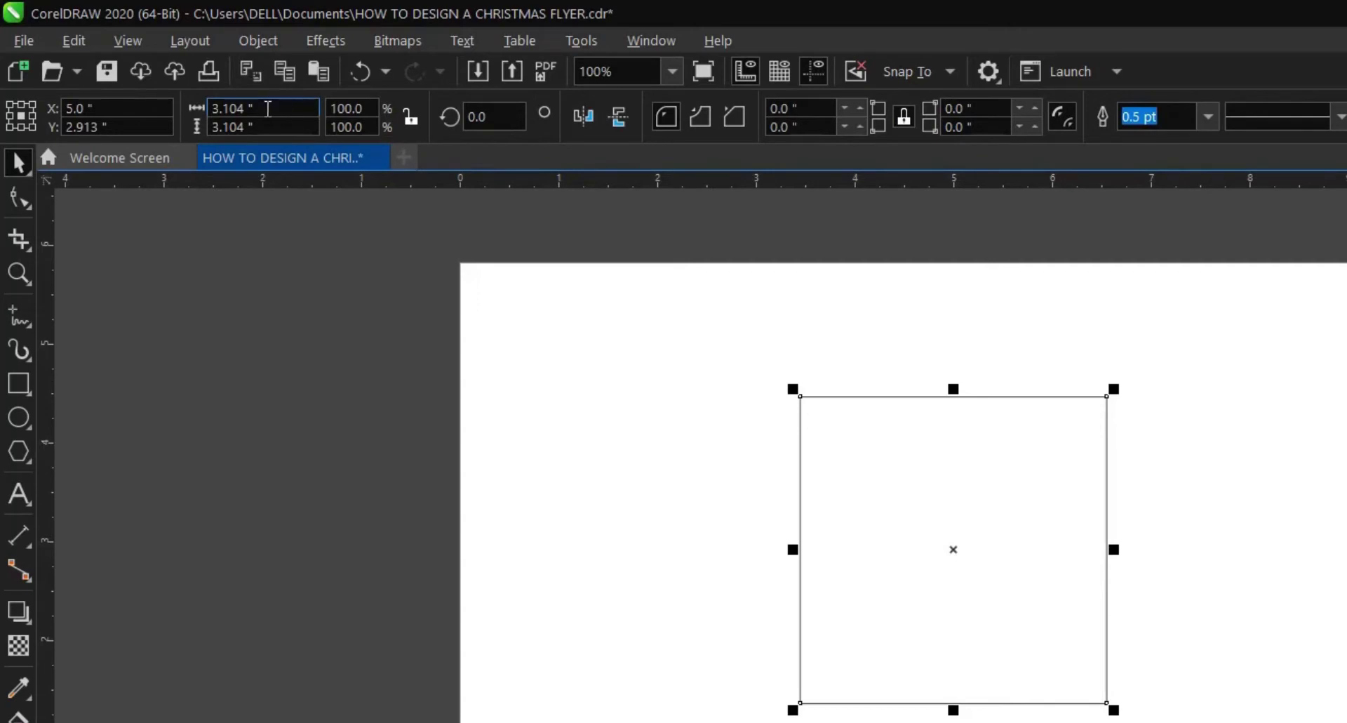
{"action": "double_click", "coordinate": [282, 106]}
{"action": "type", "text": "4"}
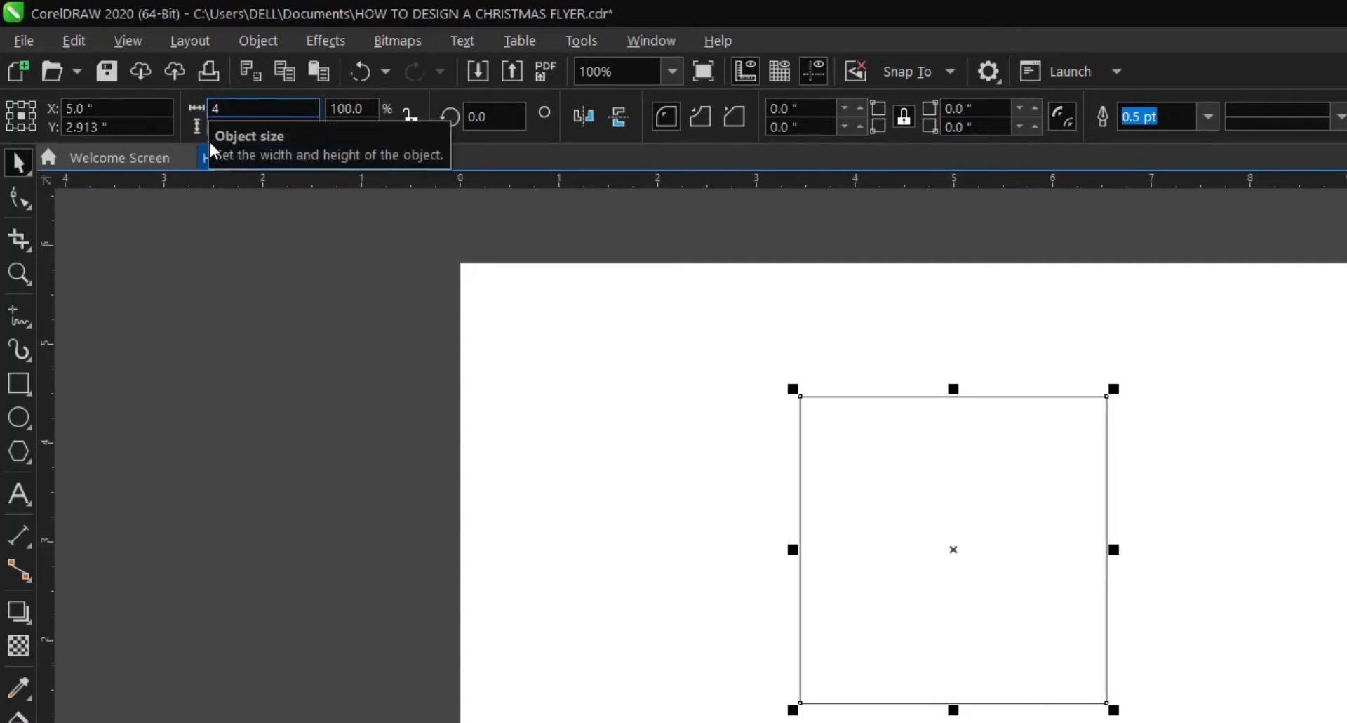
{"action": "key", "text": "Tab"}
{"action": "type", "text": "4"}
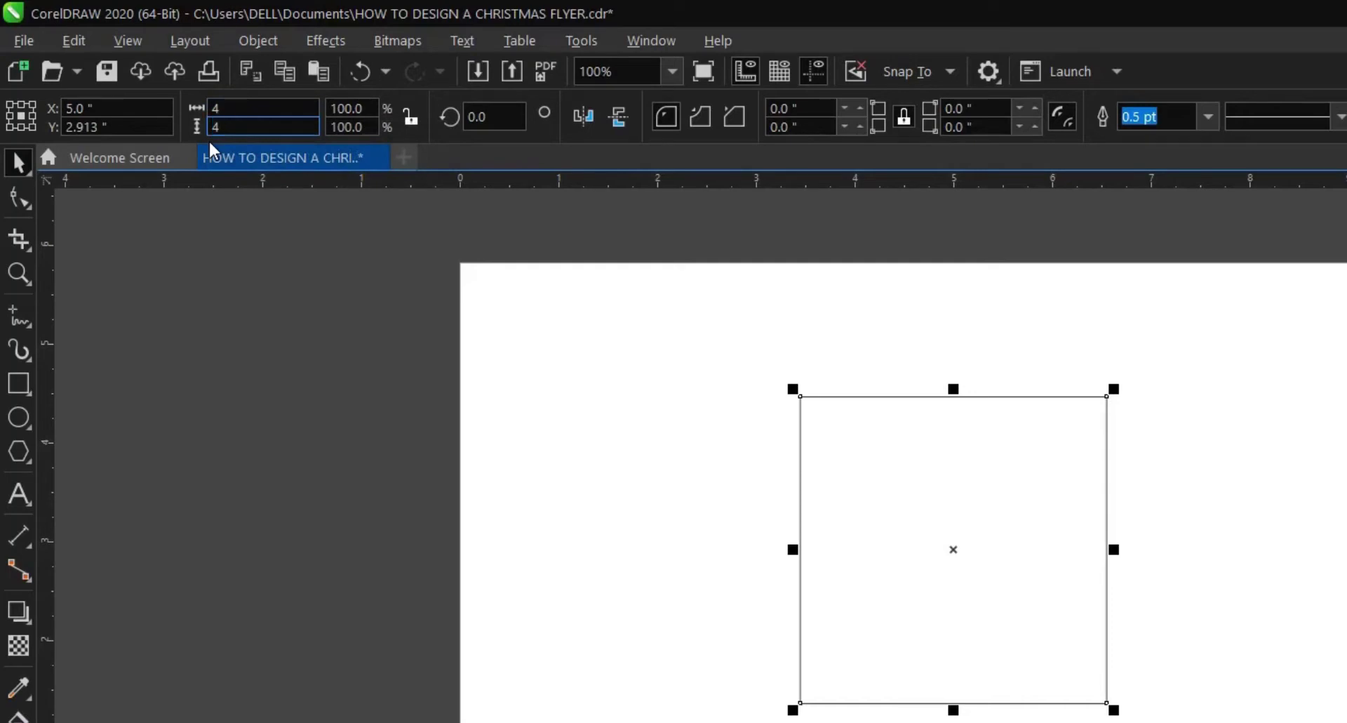
{"action": "key", "text": "Return"}
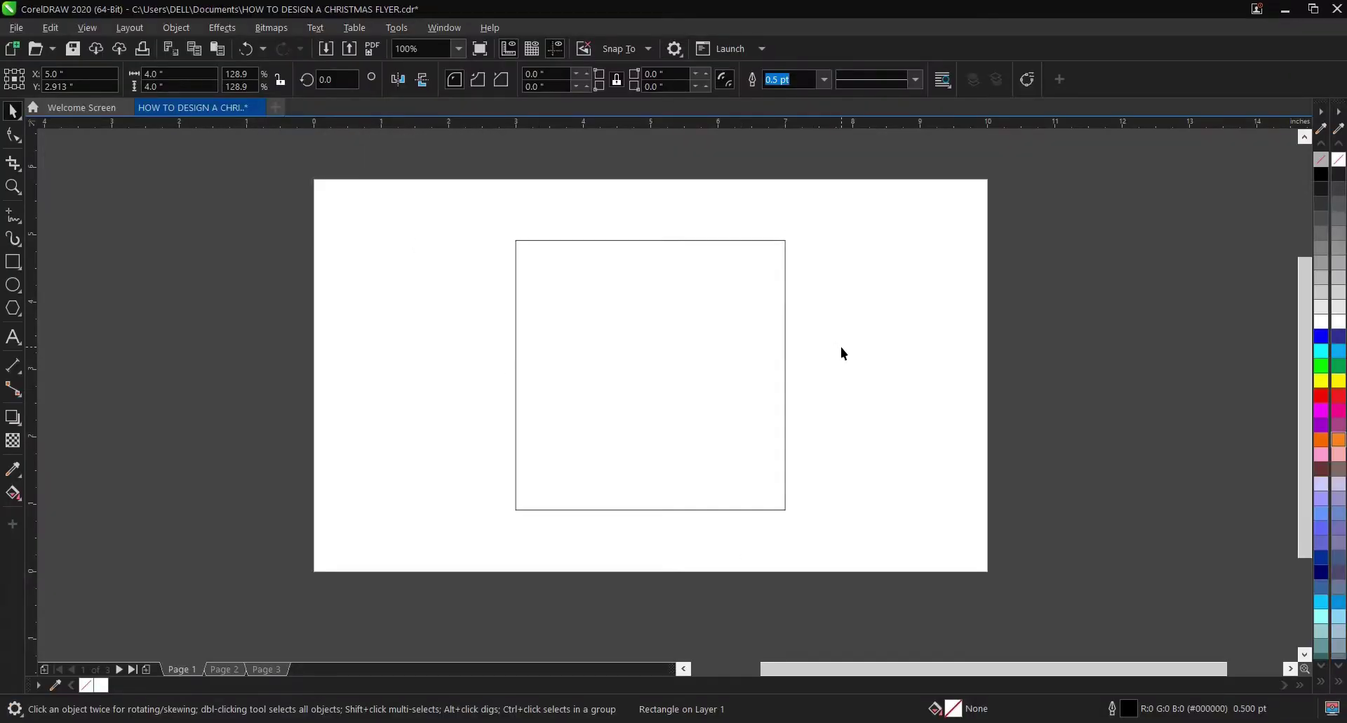
{"action": "left_click", "coordinate": [762, 358]}
{"action": "left_click", "coordinate": [874, 390]}
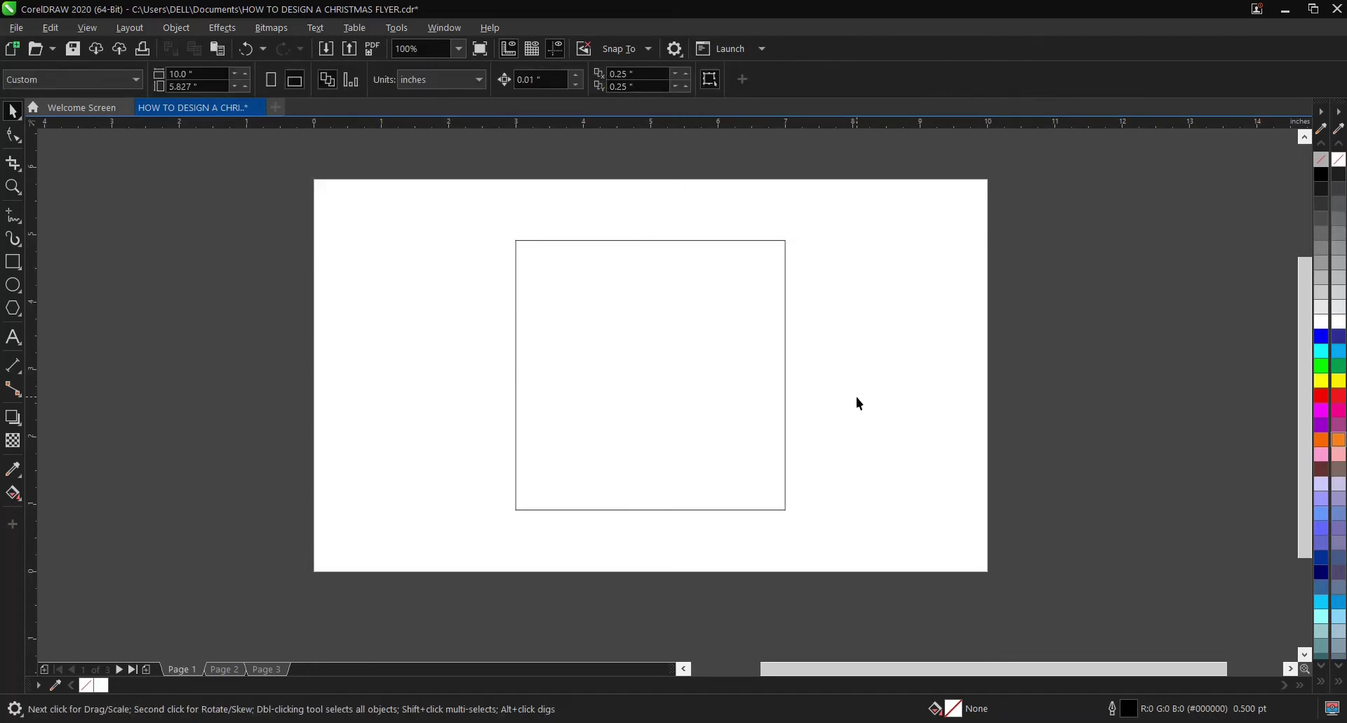
{"action": "left_click", "coordinate": [227, 666]}
{"action": "left_click_drag", "start_coordinate": [455, 250], "coordinate": [814, 467]}
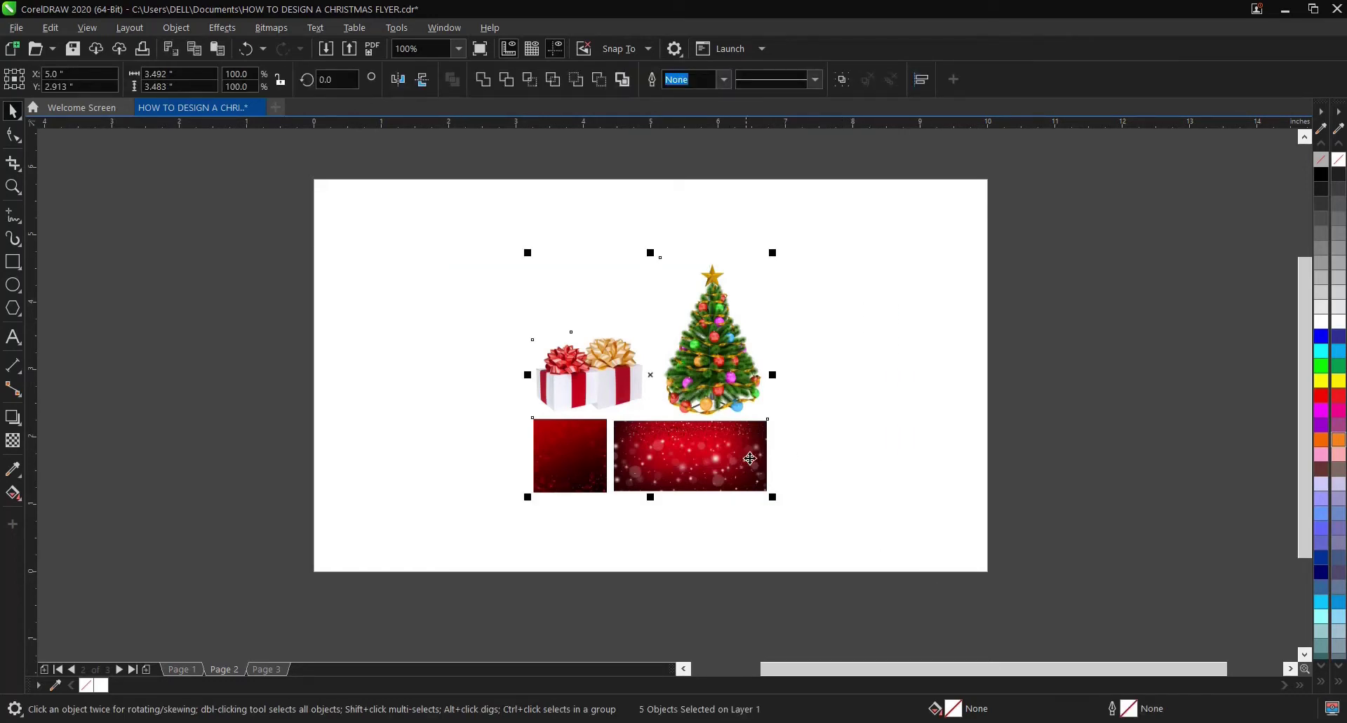
{"action": "left_click", "coordinate": [179, 669]}
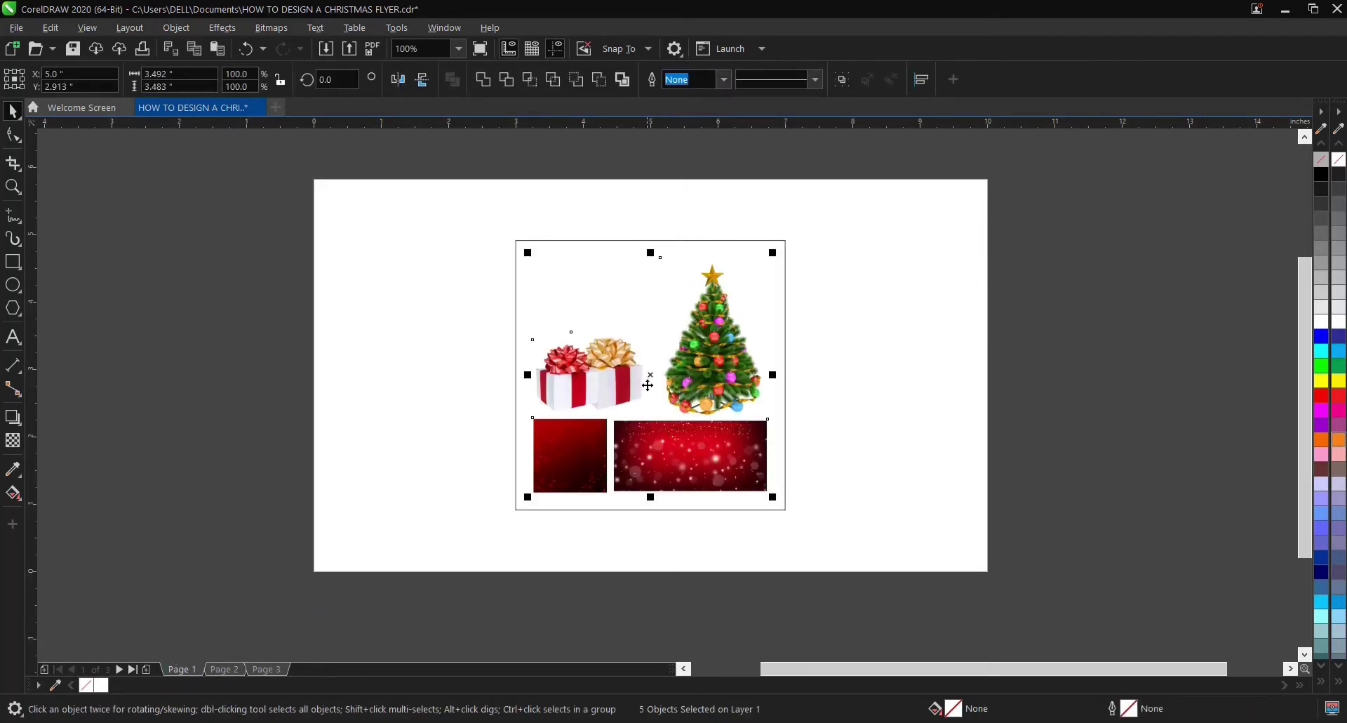
{"action": "left_click_drag", "start_coordinate": [646, 383], "coordinate": [296, 363]}
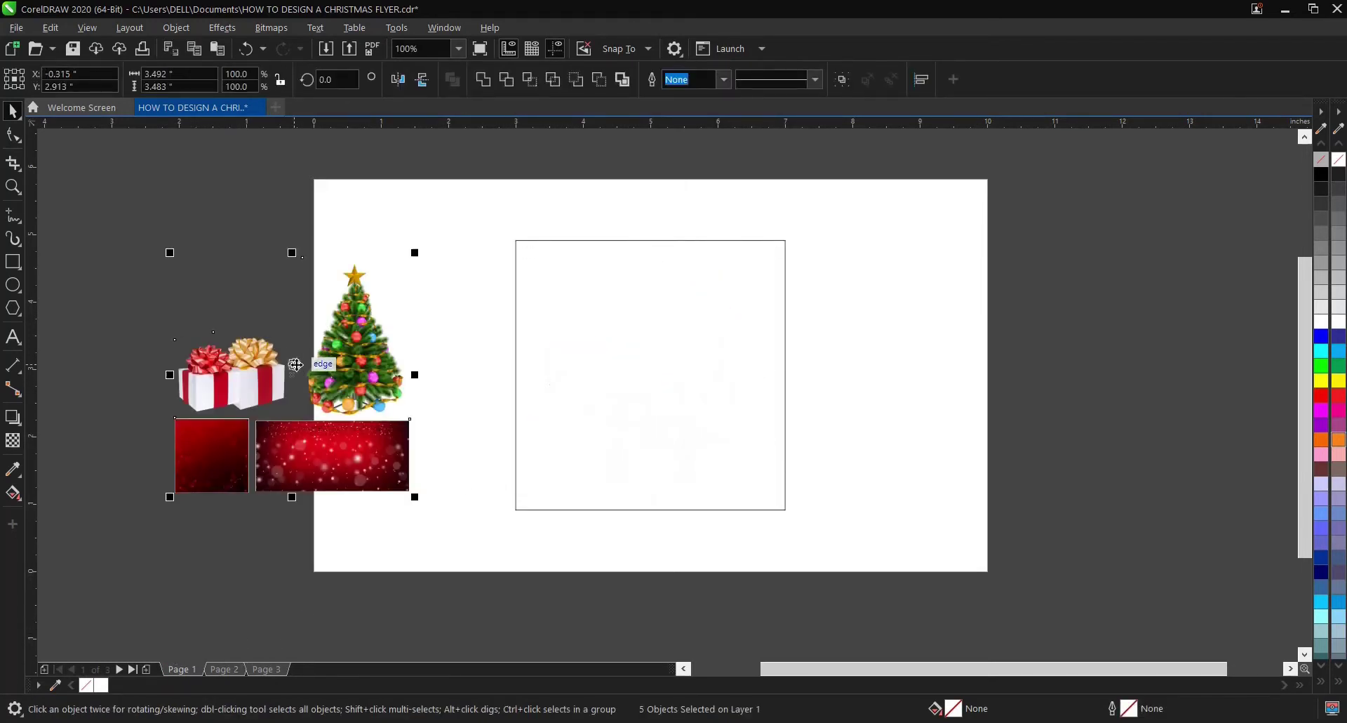
{"action": "key", "text": "Delete"}
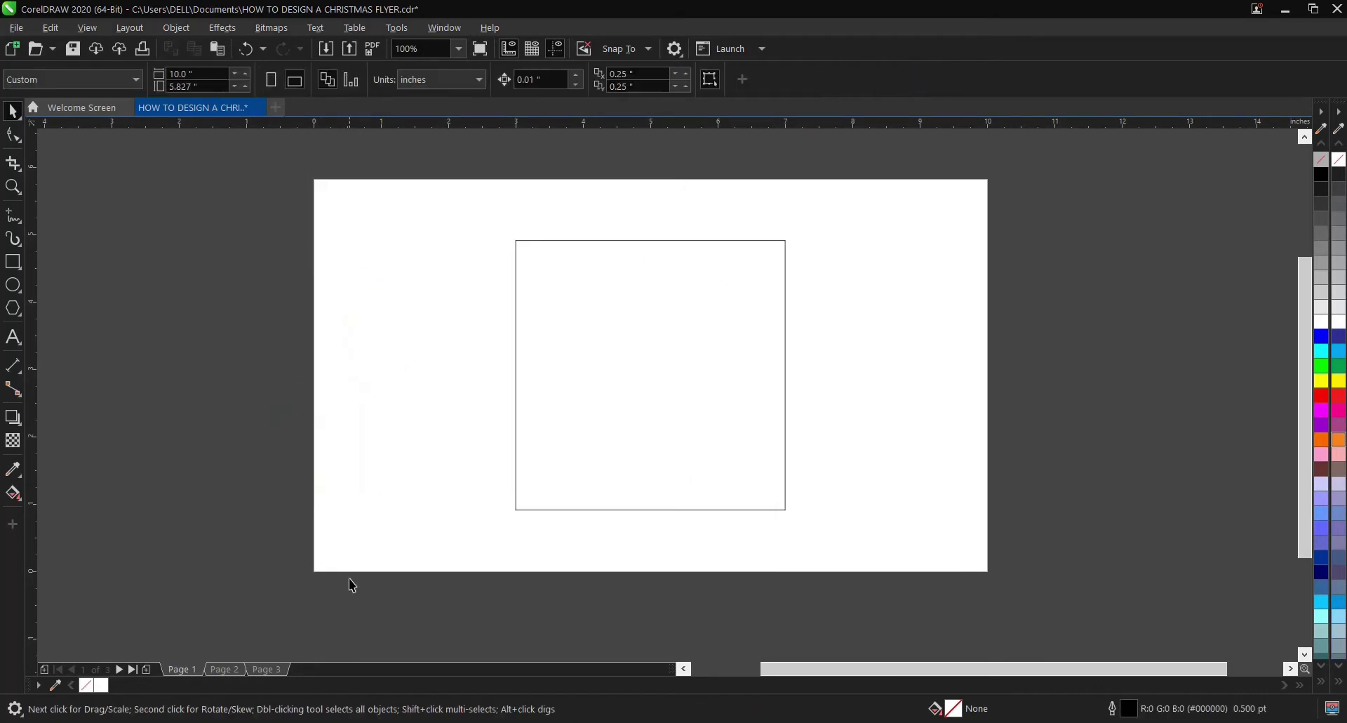
Step: Transfer all the Christmas images from Page 2 to Page 1 and place them beside the square, over the page's left edge
{"action": "left_click", "coordinate": [226, 668]}
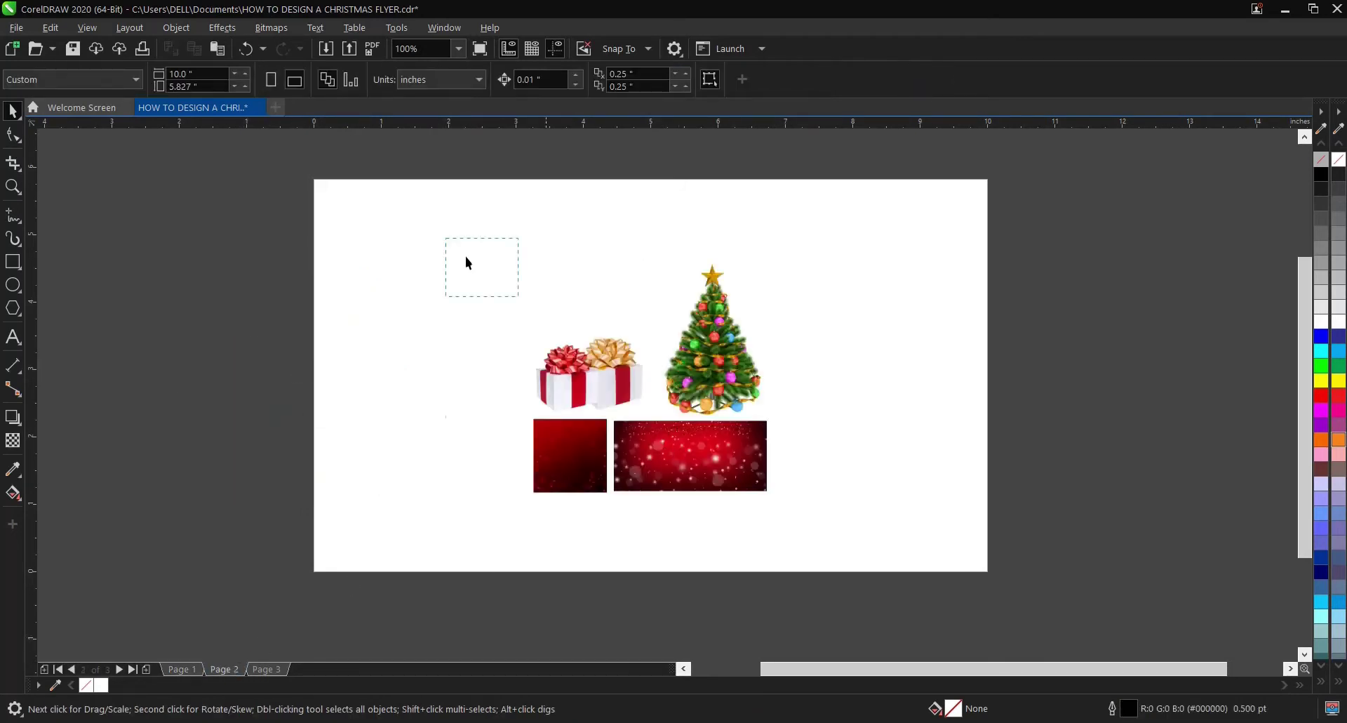
{"action": "key", "text": "ctrl+a"}
{"action": "left_click_drag", "start_coordinate": [705, 366], "coordinate": [304, 321]}
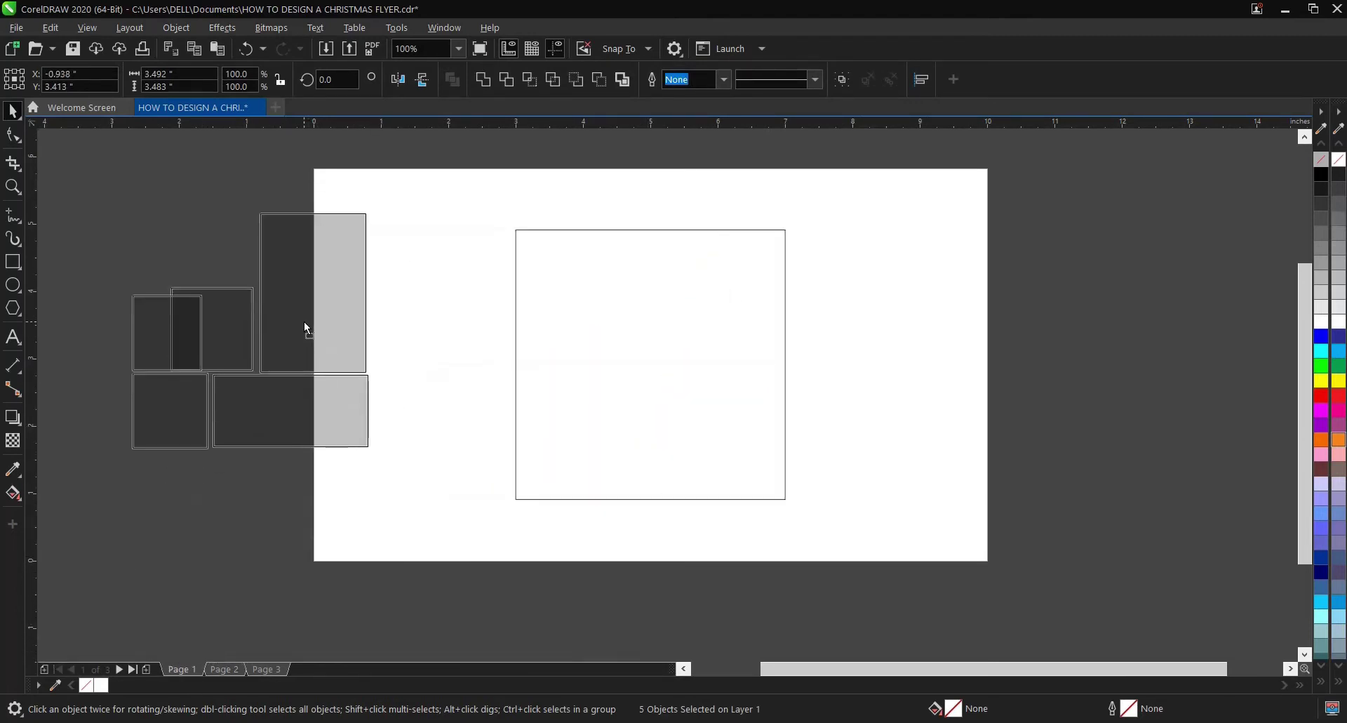
{"action": "left_click", "coordinate": [224, 668]}
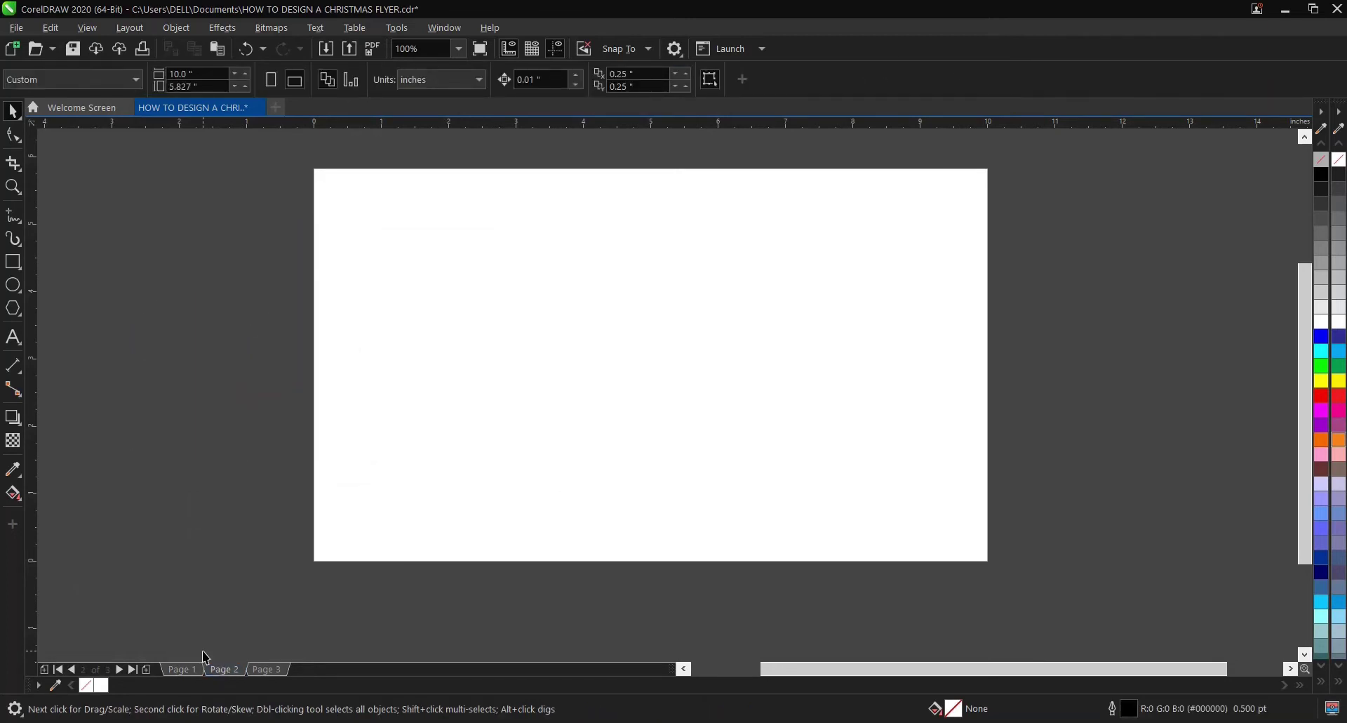
{"action": "left_click", "coordinate": [186, 669]}
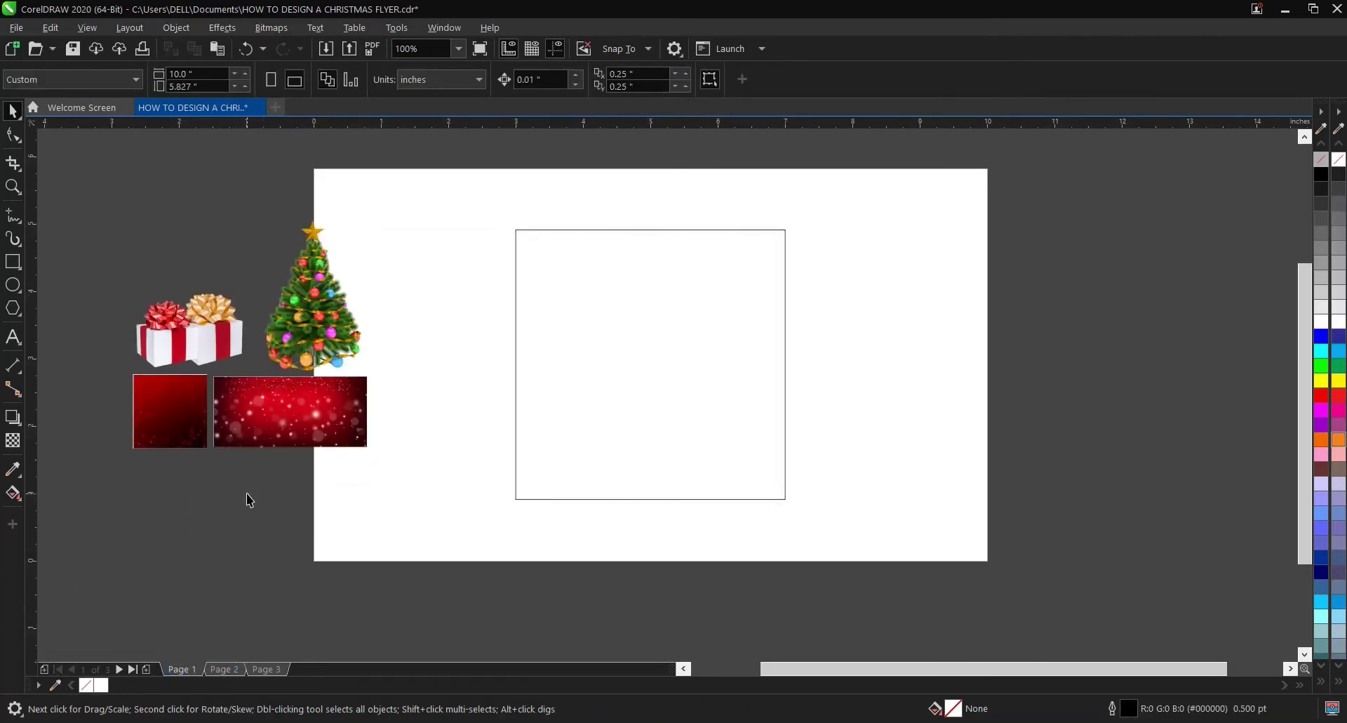
{"action": "left_click", "coordinate": [300, 422]}
{"action": "left_click", "coordinate": [326, 496]}
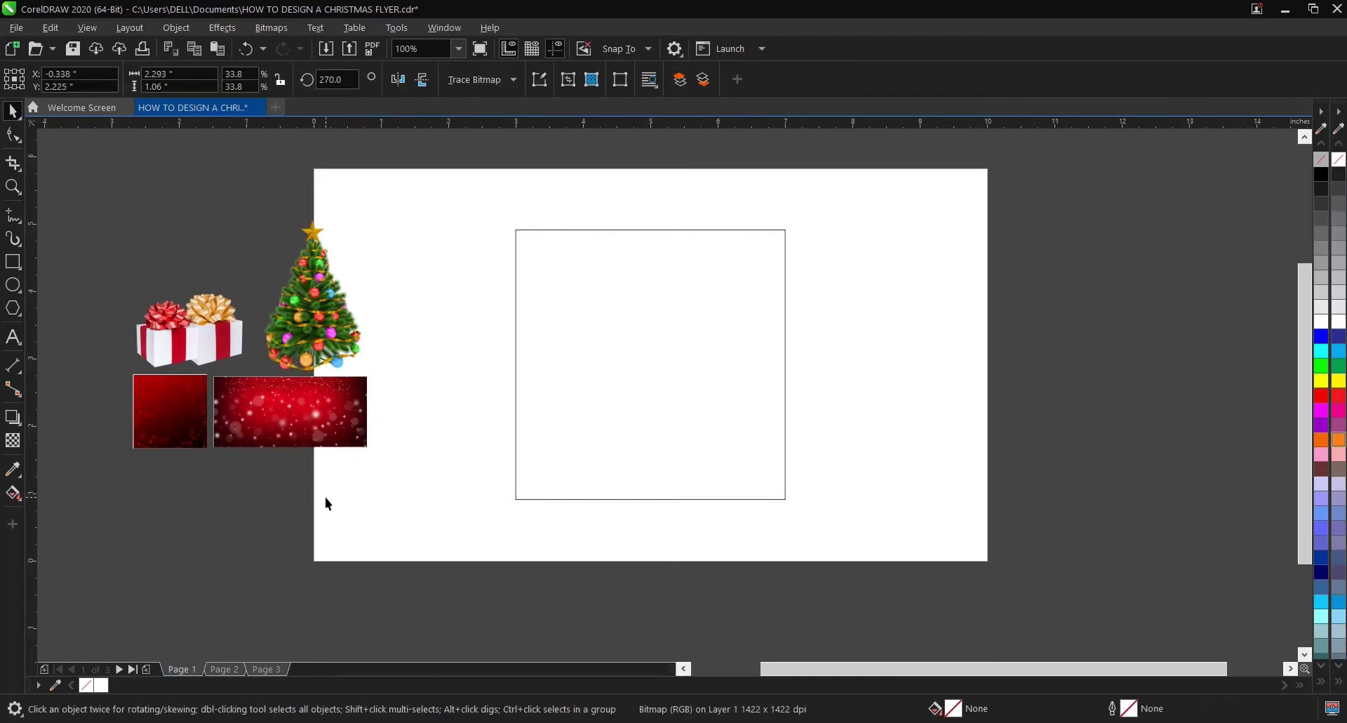
Step: Enlarge the square dark red background image to about 4.3 inches, slightly larger than the square frame, and keep it beside the frame
{"action": "left_click_drag", "start_coordinate": [176, 407], "coordinate": [469, 292]}
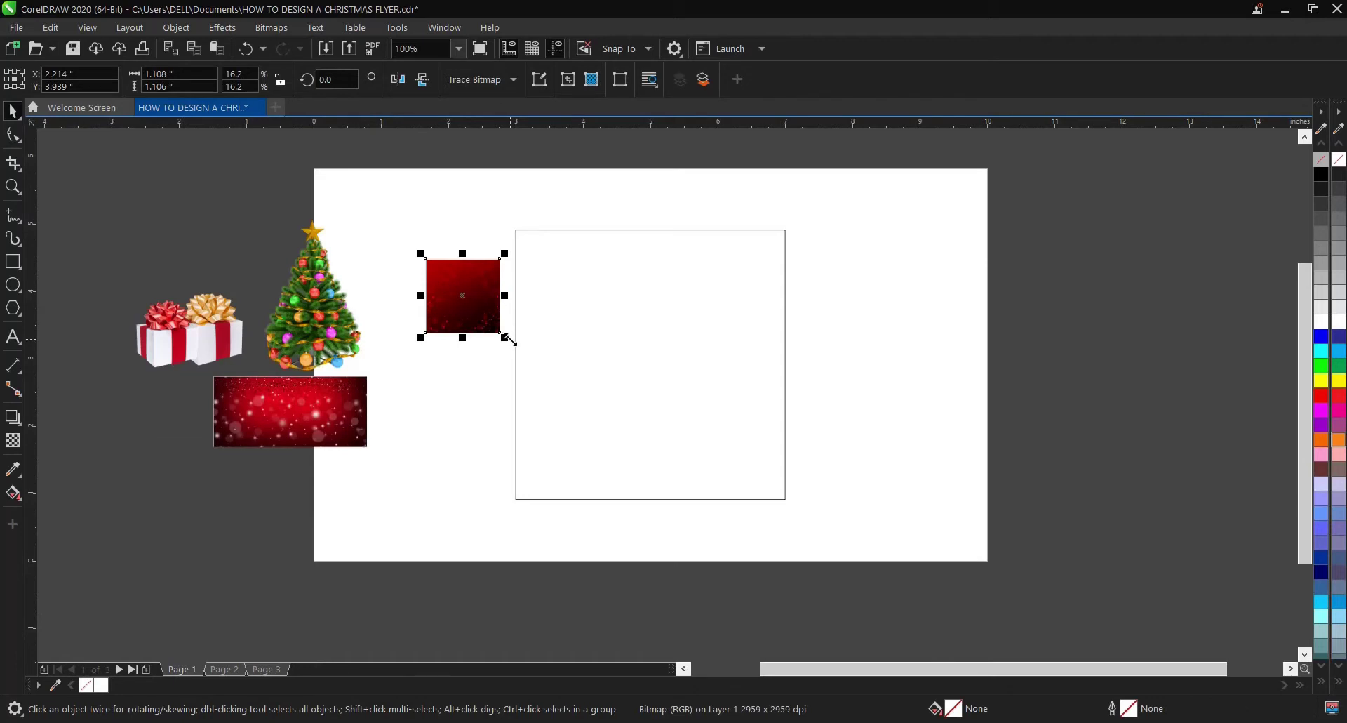
{"action": "left_click_drag", "start_coordinate": [505, 338], "coordinate": [708, 531]}
{"action": "left_click_drag", "start_coordinate": [563, 370], "coordinate": [397, 314]}
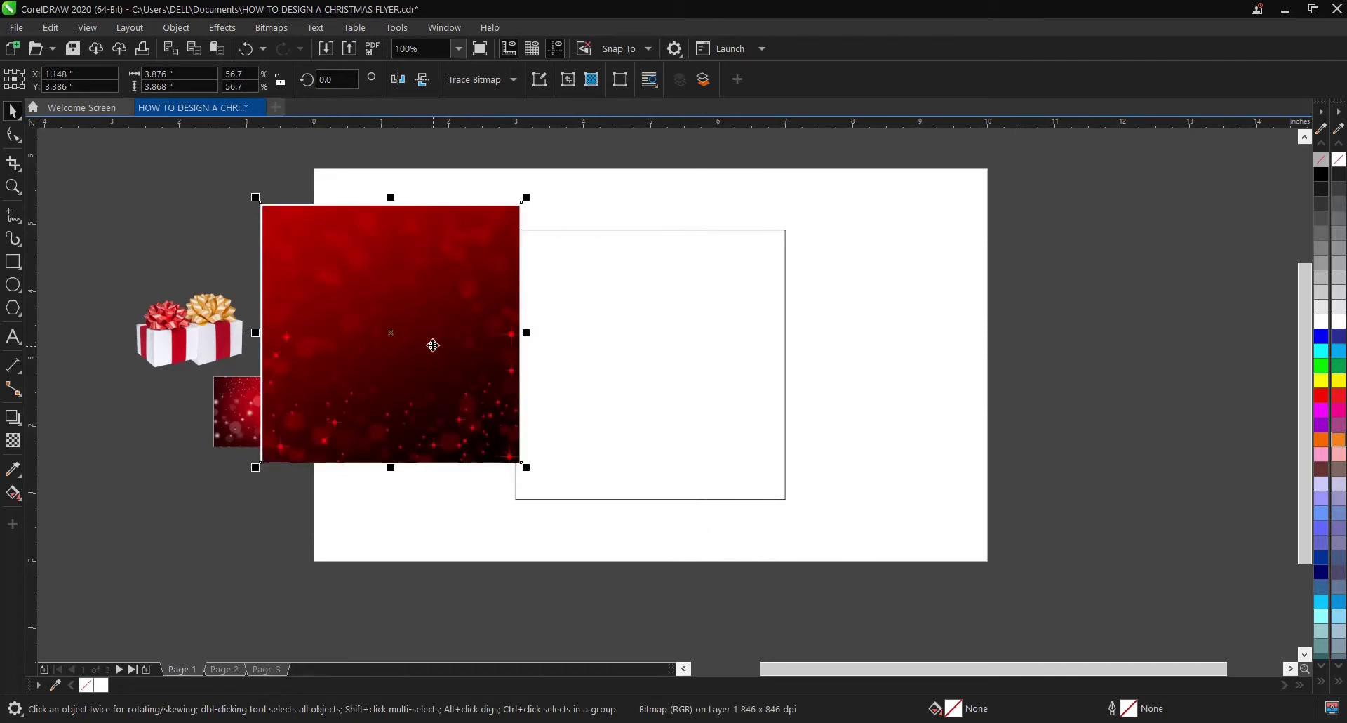
{"action": "mouse_move", "coordinate": [530, 470]}
{"action": "left_mouse_down"}
{"action": "mouse_move", "coordinate": [587, 541]}
{"action": "mouse_move", "coordinate": [544, 484]}
{"action": "left_mouse_up"}
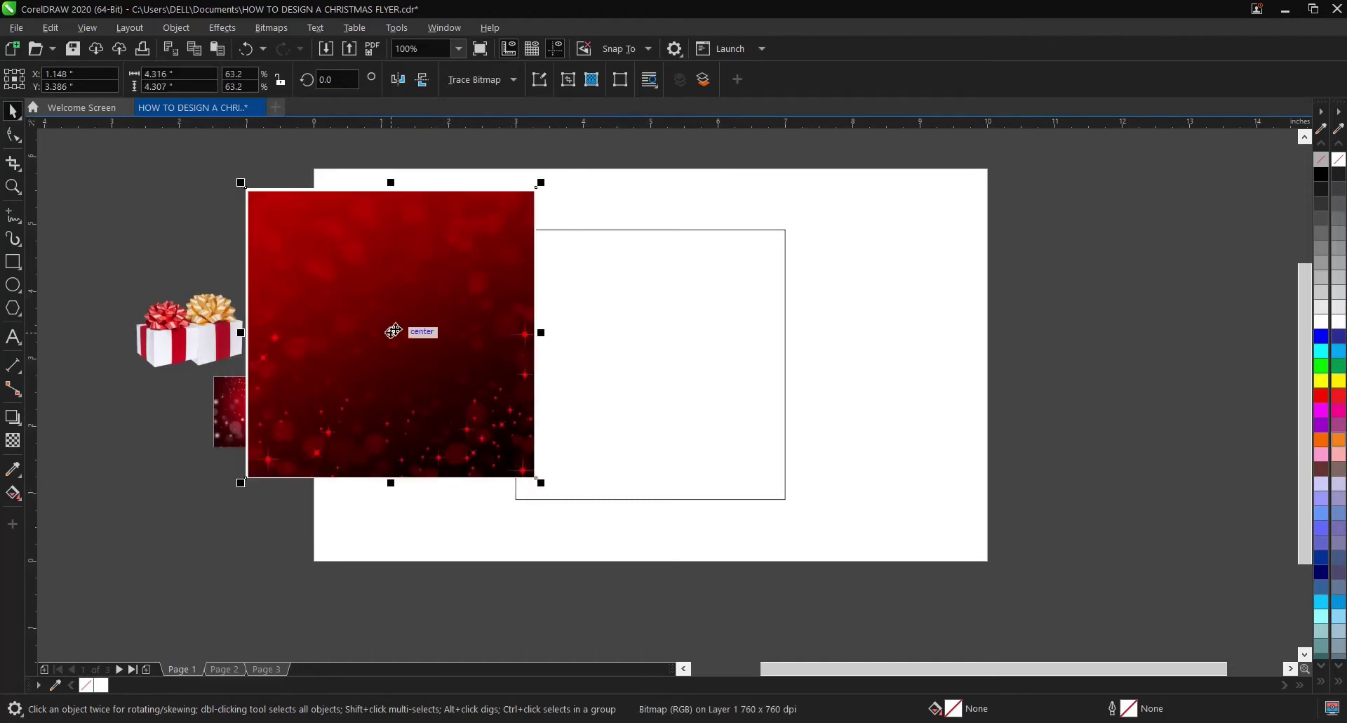
{"action": "left_click_drag", "start_coordinate": [400, 328], "coordinate": [327, 441]}
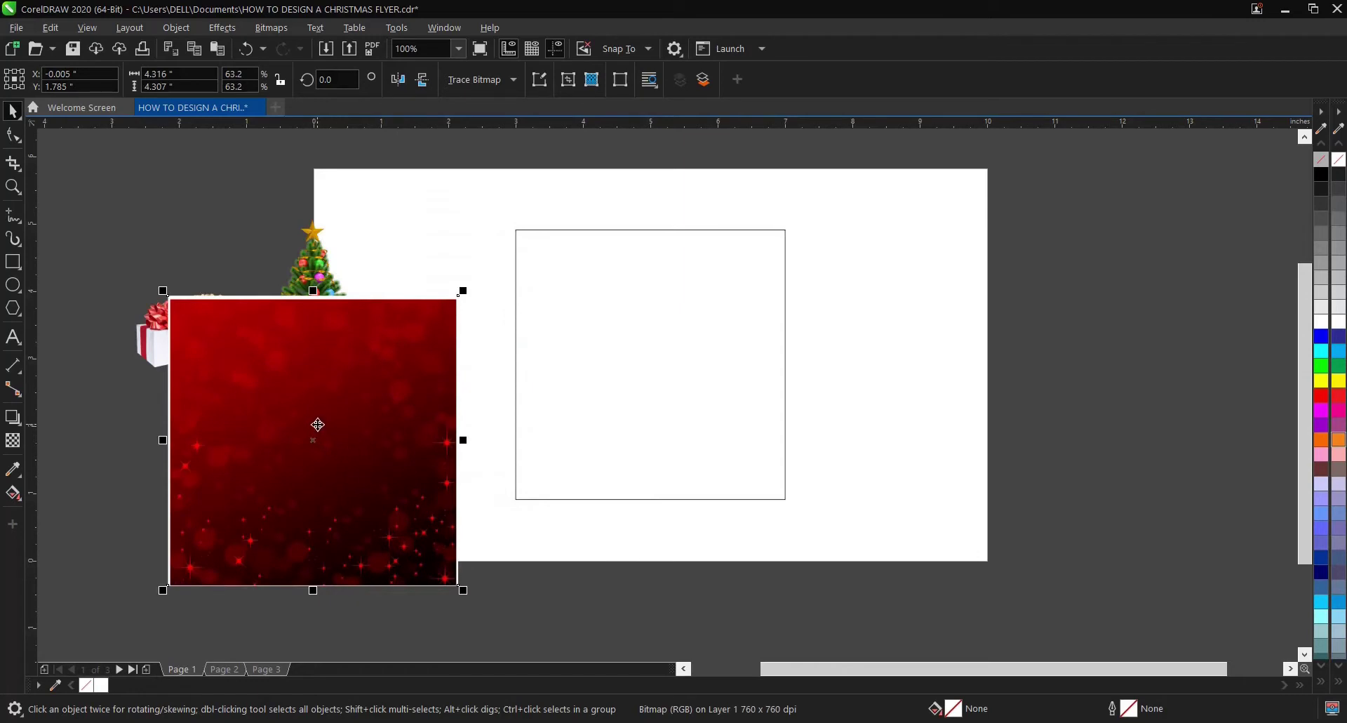
Step: PowerClip the enlarged dark red background image inside the 4-inch square, centred on it
{"action": "left_click_drag", "start_coordinate": [314, 421], "coordinate": [653, 341]}
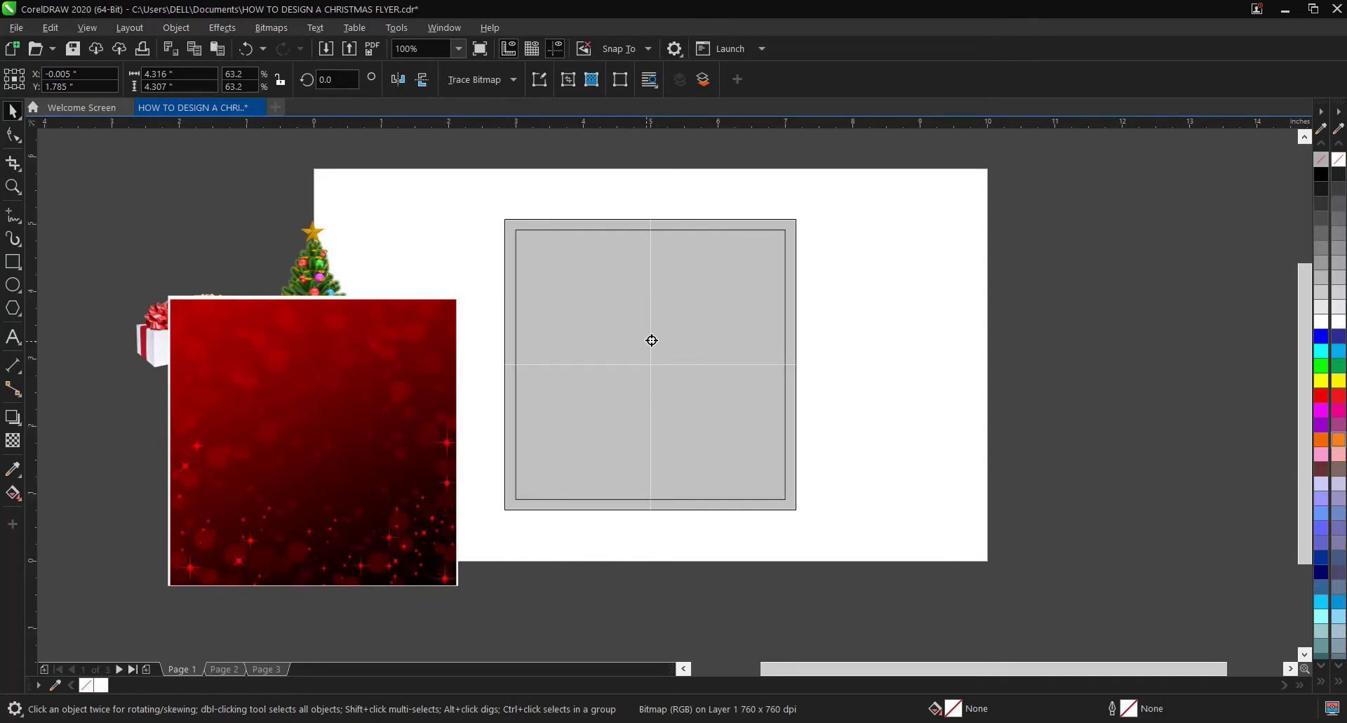
{"action": "left_click_drag", "start_coordinate": [652, 341], "coordinate": [651, 342]}
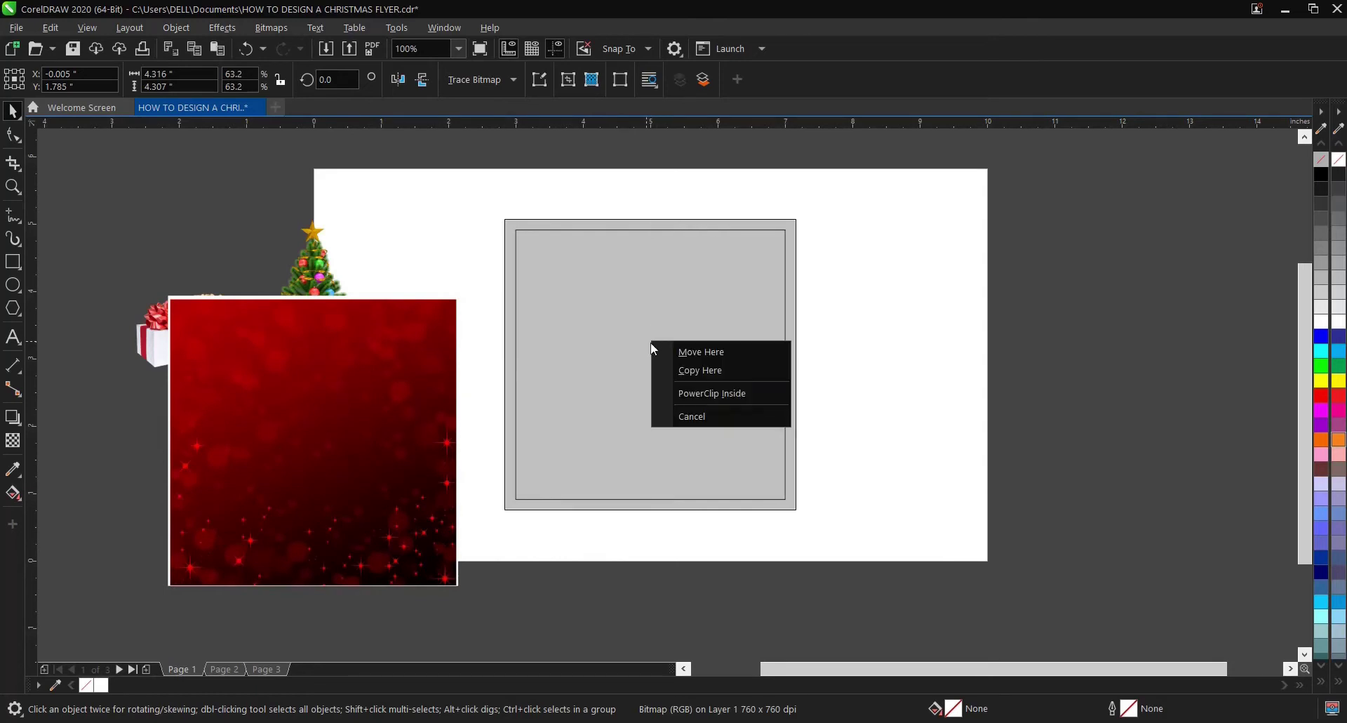
{"action": "left_click", "coordinate": [713, 393]}
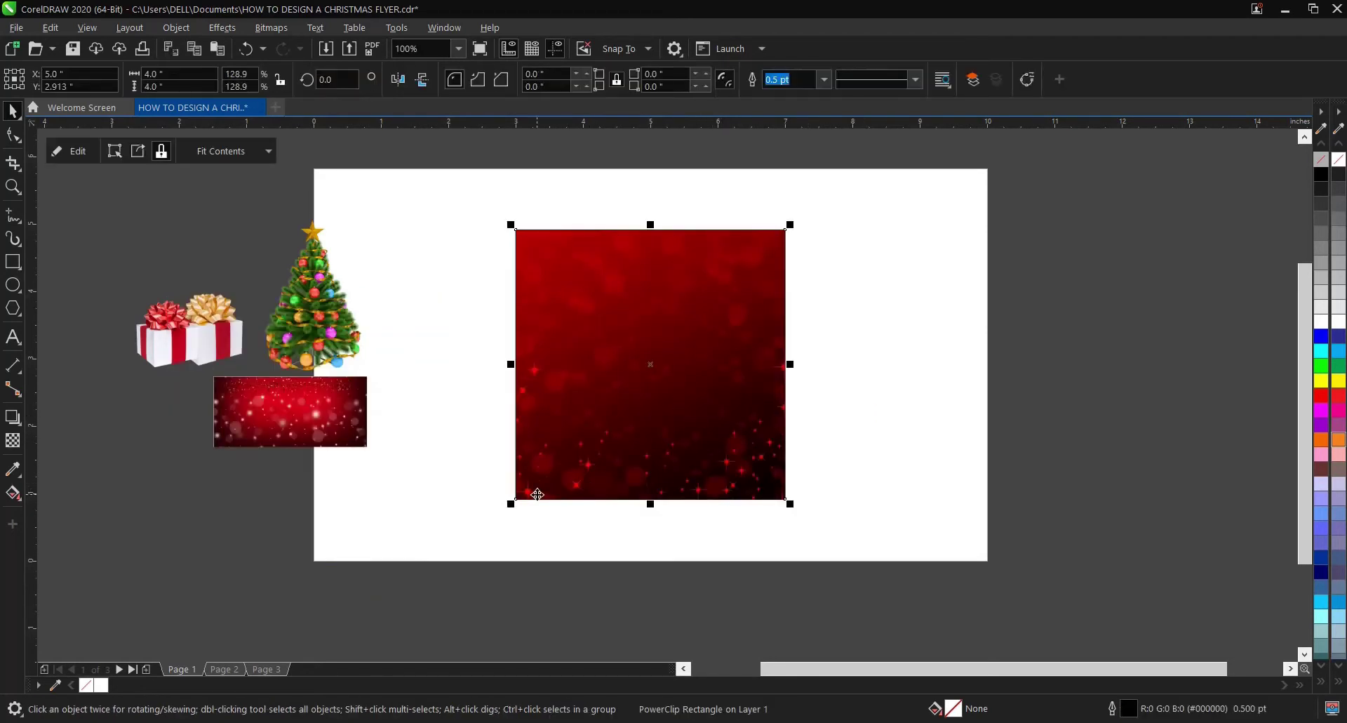
Step: Remove the outline from the PowerClip square holding the red background and deselect it
{"action": "scroll", "coordinate": [538, 495], "scroll_direction": "up", "scroll_amount": 5}
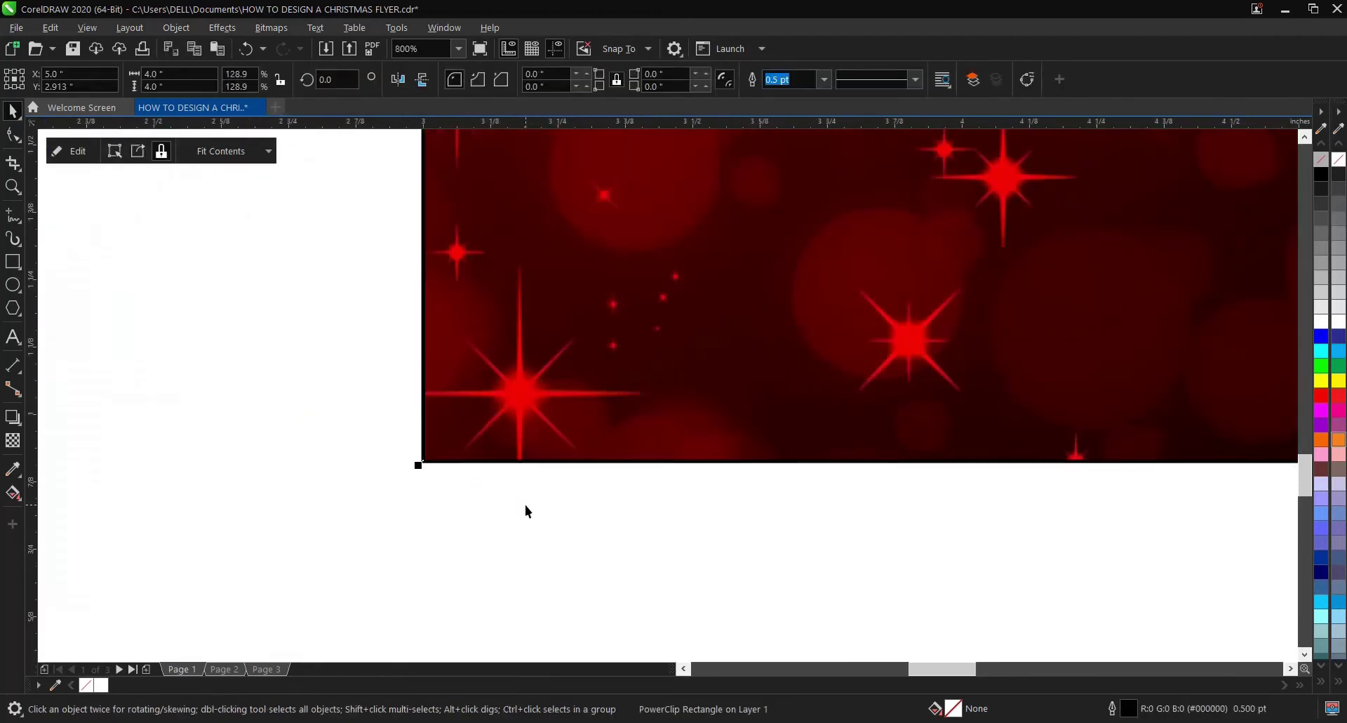
{"action": "right_click", "coordinate": [83, 686]}
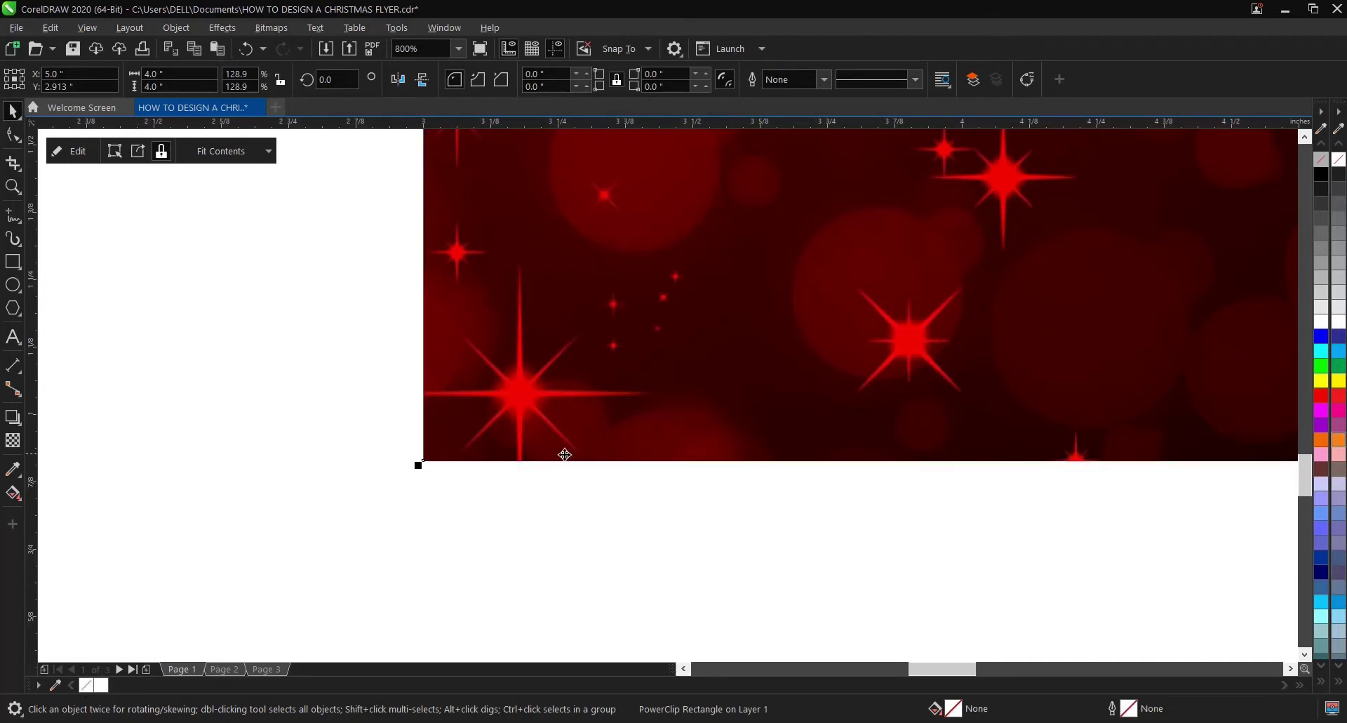
{"action": "scroll", "coordinate": [544, 495], "scroll_direction": "down", "scroll_amount": 2}
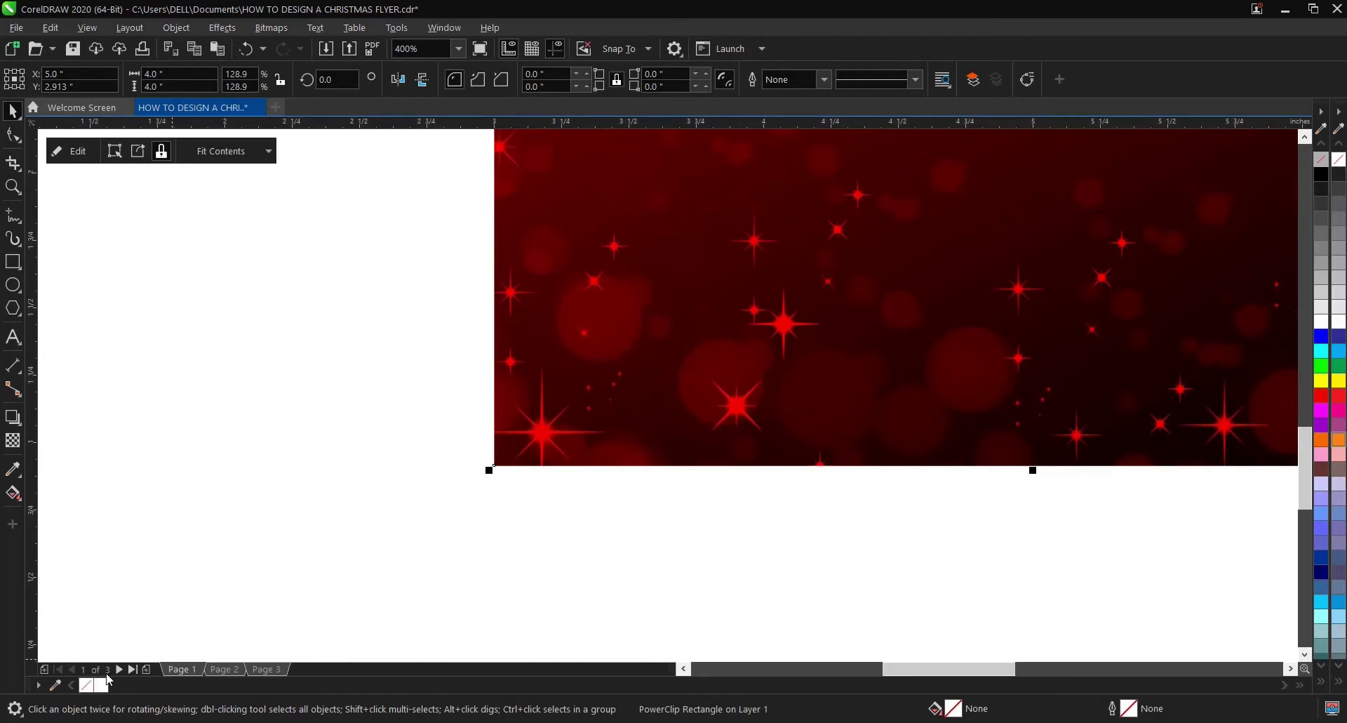
{"action": "scroll", "coordinate": [332, 598], "scroll_direction": "down", "scroll_amount": 4}
{"action": "left_click", "coordinate": [673, 495]}
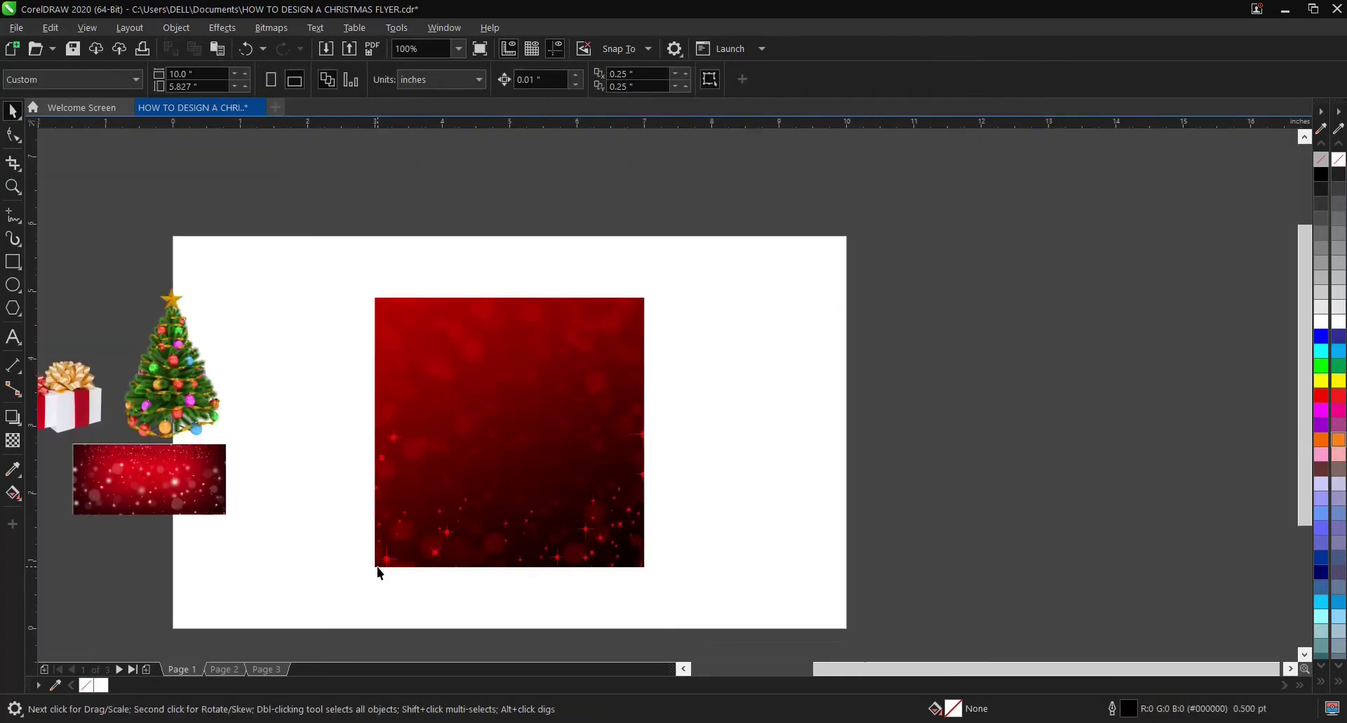
{"action": "scroll", "coordinate": [377, 567], "scroll_direction": "up", "scroll_amount": 2}
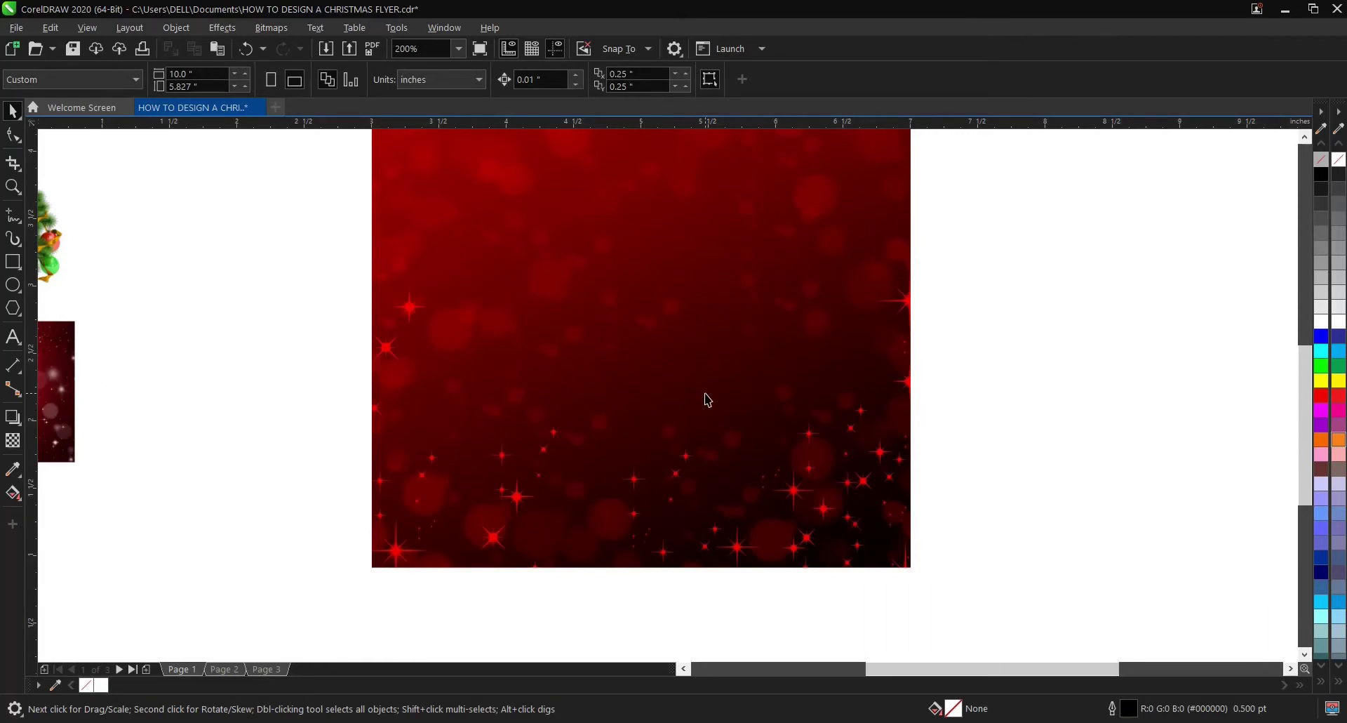
{"action": "scroll", "coordinate": [706, 399], "scroll_direction": "down", "scroll_amount": 2}
{"action": "left_click", "coordinate": [661, 387]}
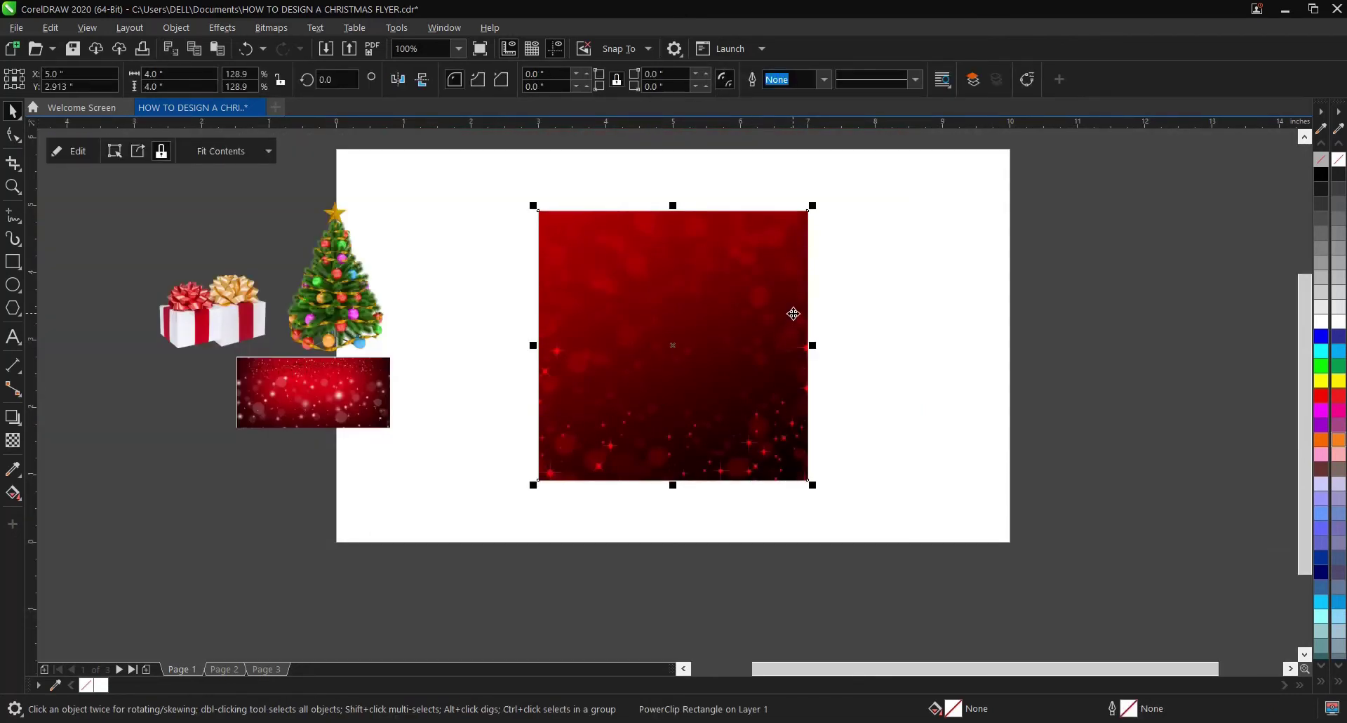
{"action": "left_click", "coordinate": [846, 296]}
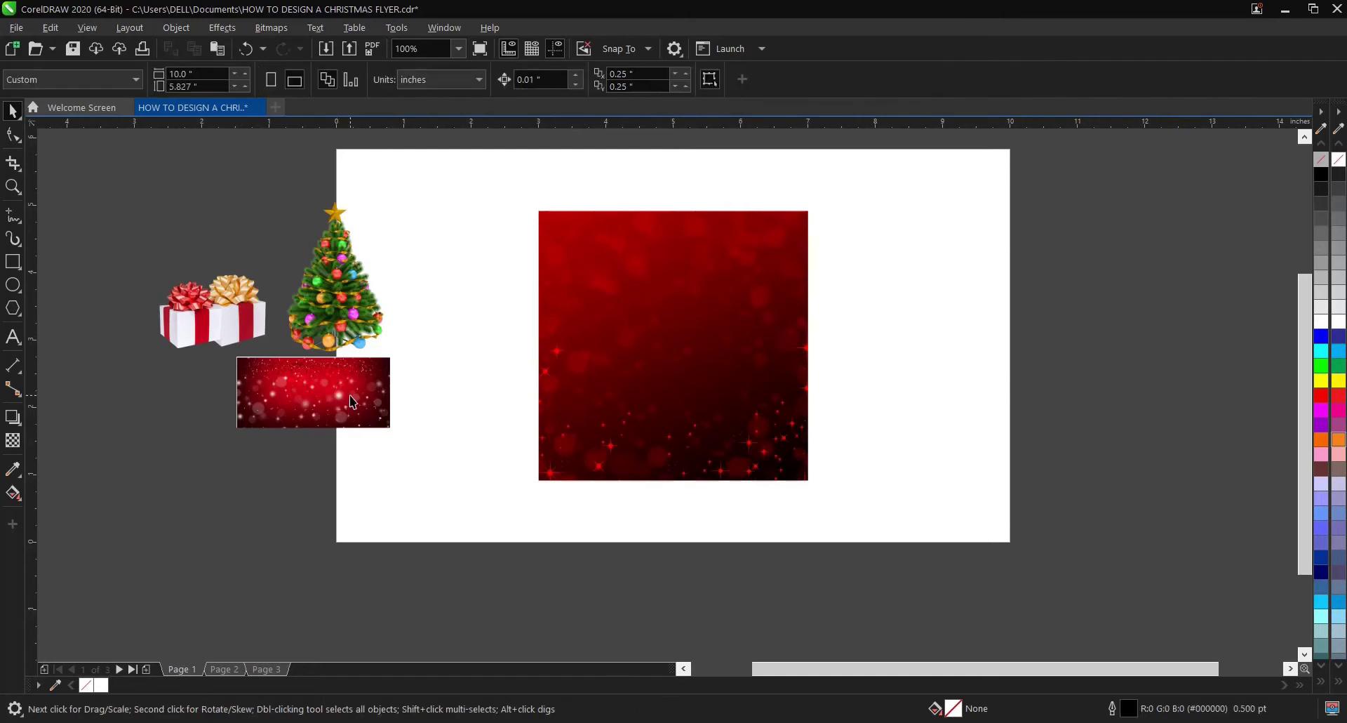
{"action": "left_click", "coordinate": [355, 401]}
{"action": "left_click", "coordinate": [447, 383]}
Step: Enlarge the Christmas tree to about 2.46 × 3.68 inches and place it inside the PowerClip square, over its right half
{"action": "left_click", "coordinate": [339, 281]}
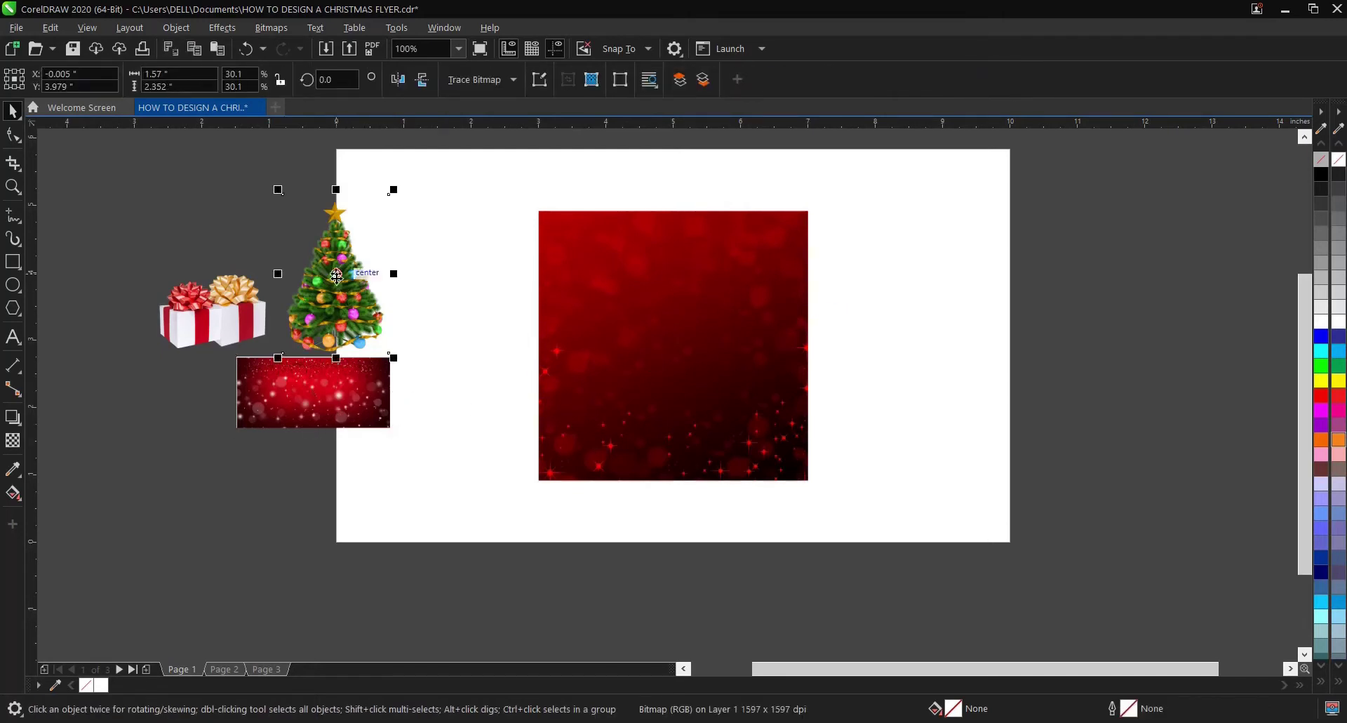
{"action": "left_click_drag", "start_coordinate": [340, 281], "coordinate": [468, 362]}
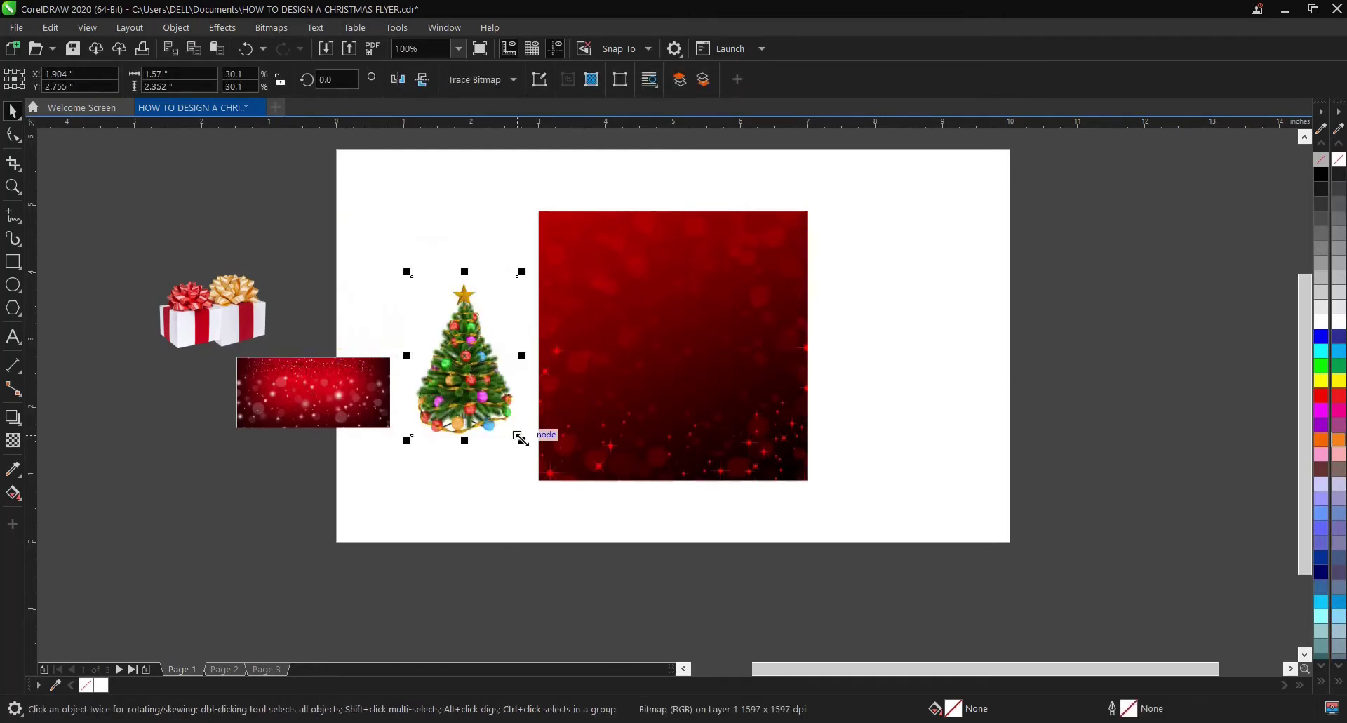
{"action": "left_click_drag", "start_coordinate": [525, 440], "coordinate": [565, 480]}
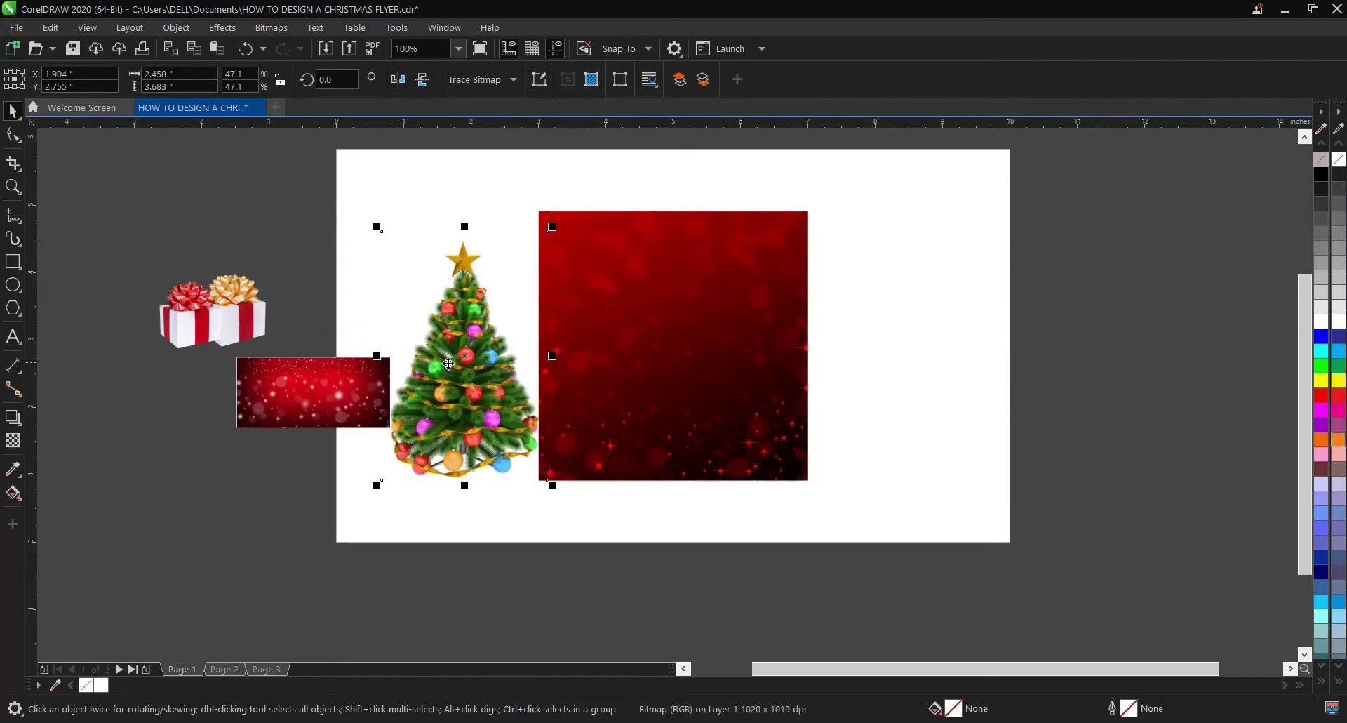
{"action": "scroll", "coordinate": [461, 334], "scroll_direction": "up", "scroll_amount": 4}
{"action": "scroll", "coordinate": [462, 334], "scroll_direction": "up", "scroll_amount": 2}
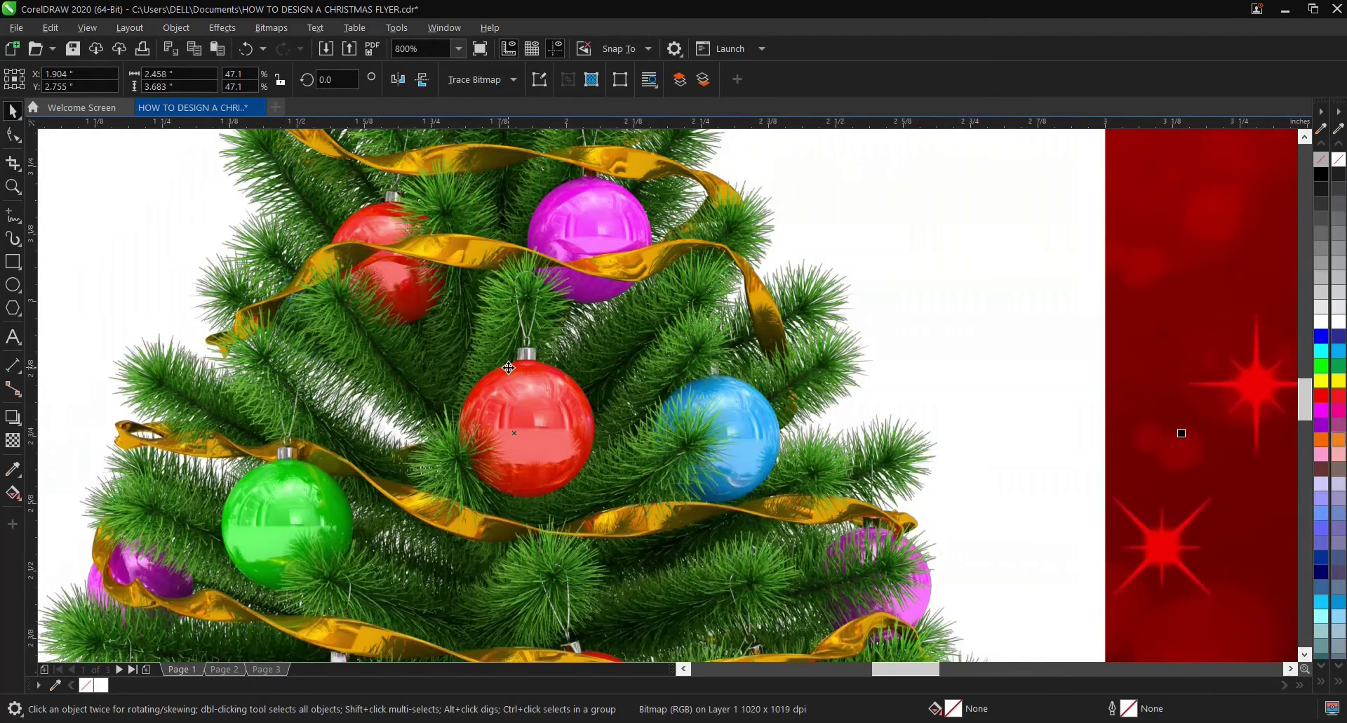
{"action": "scroll", "coordinate": [510, 366], "scroll_direction": "up", "scroll_amount": 2}
{"action": "scroll", "coordinate": [510, 367], "scroll_direction": "down", "scroll_amount": 6}
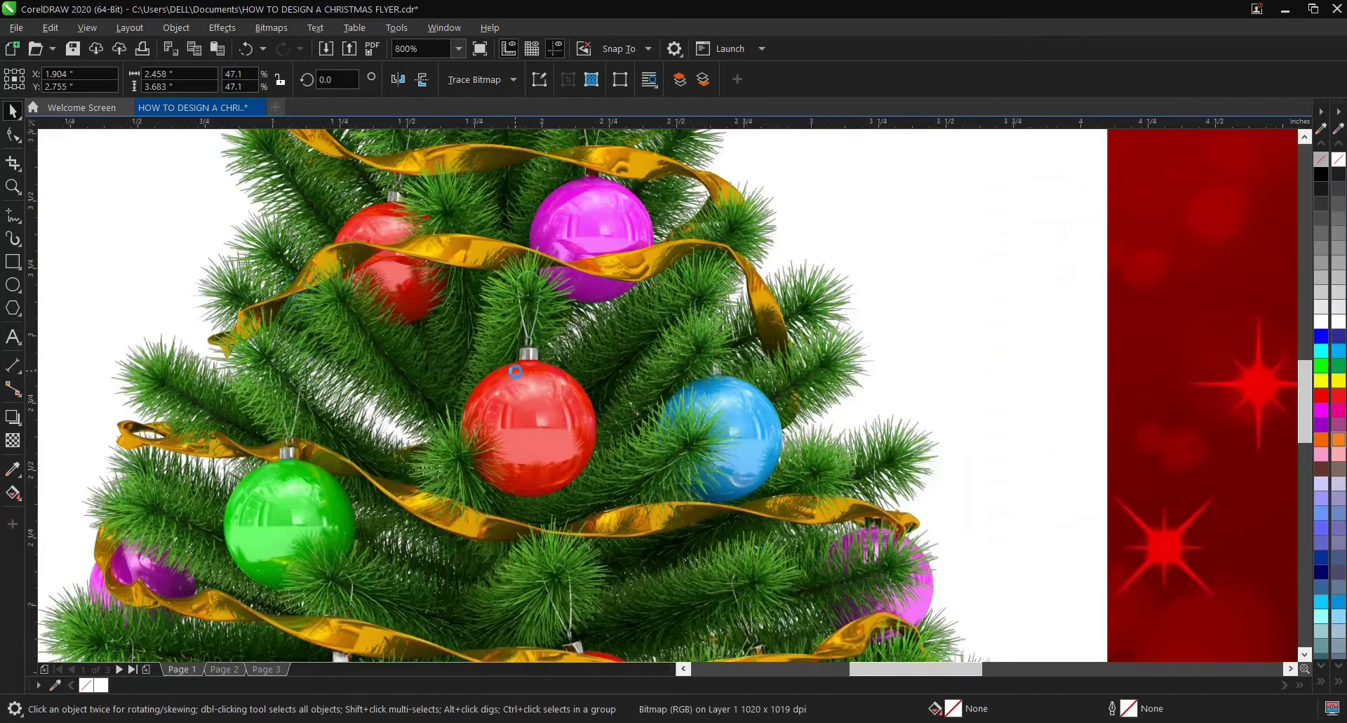
{"action": "scroll", "coordinate": [501, 310], "scroll_direction": "down", "scroll_amount": 2}
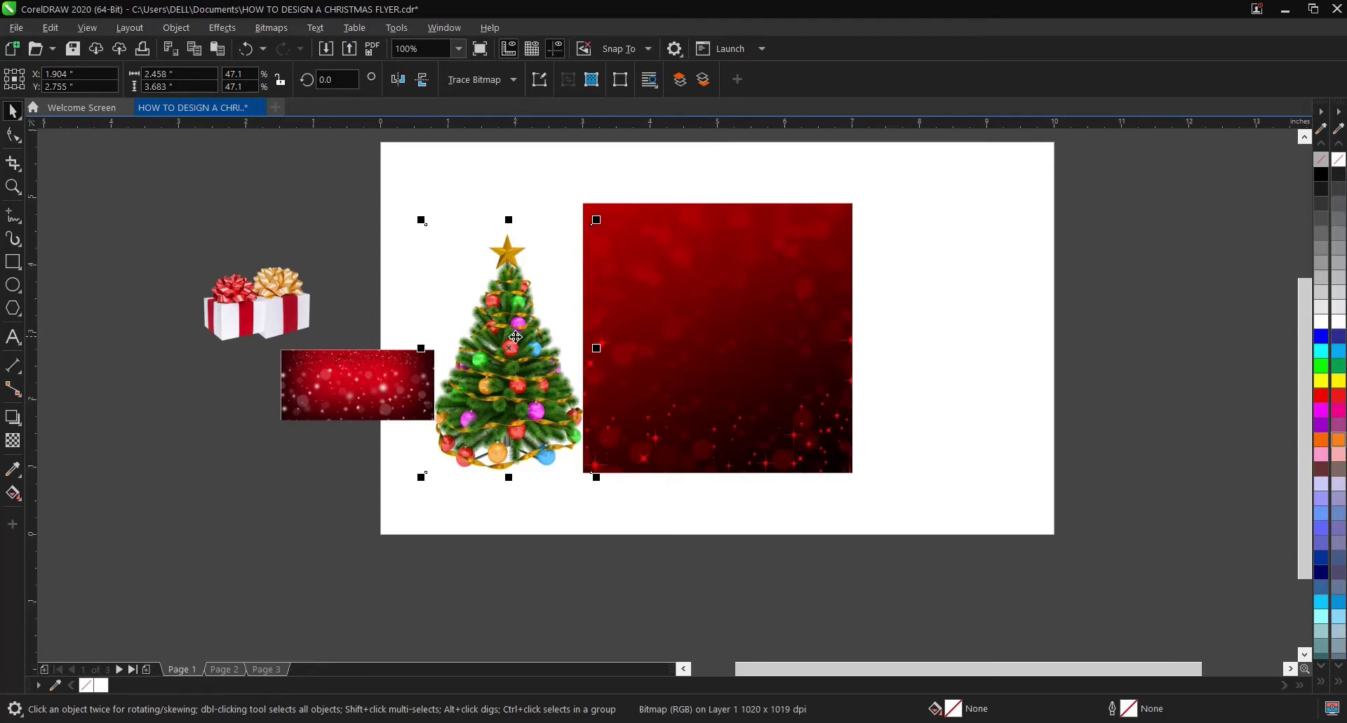
{"action": "left_click_drag", "start_coordinate": [513, 332], "coordinate": [964, 316]}
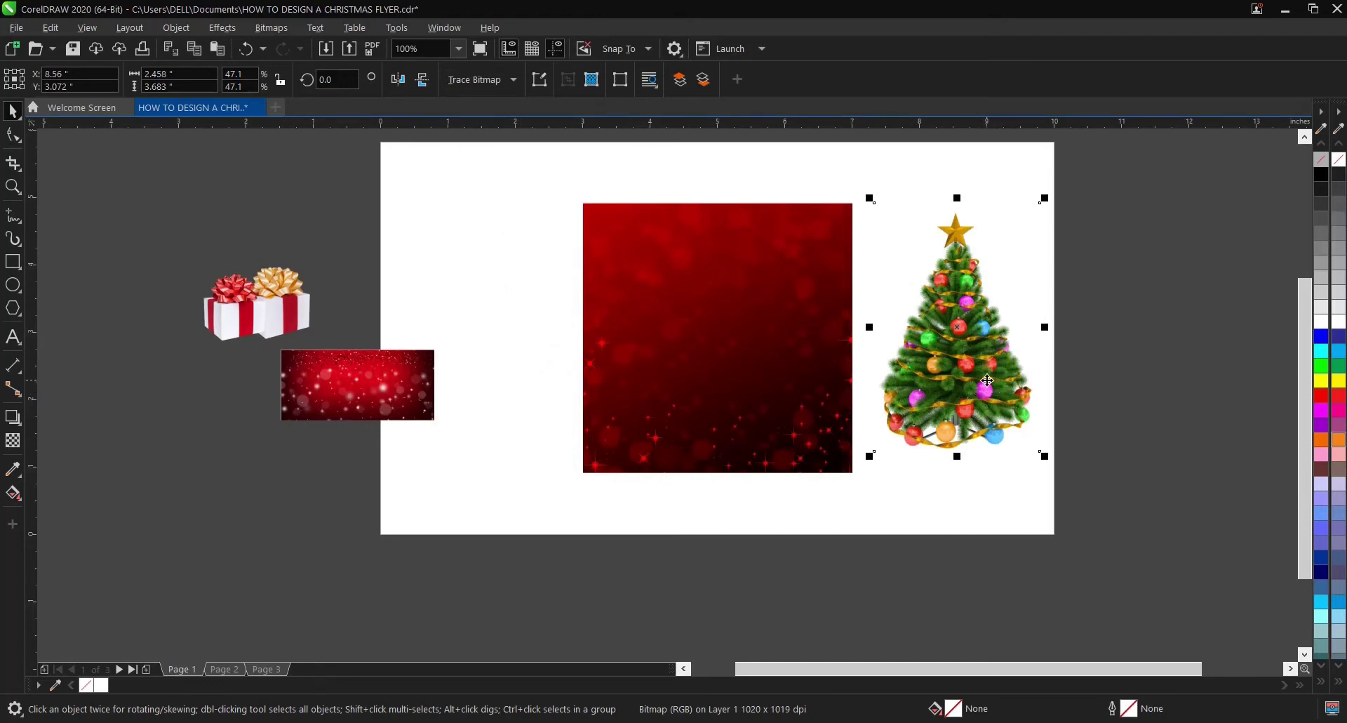
{"action": "left_click_drag", "start_coordinate": [988, 380], "coordinate": [817, 397]}
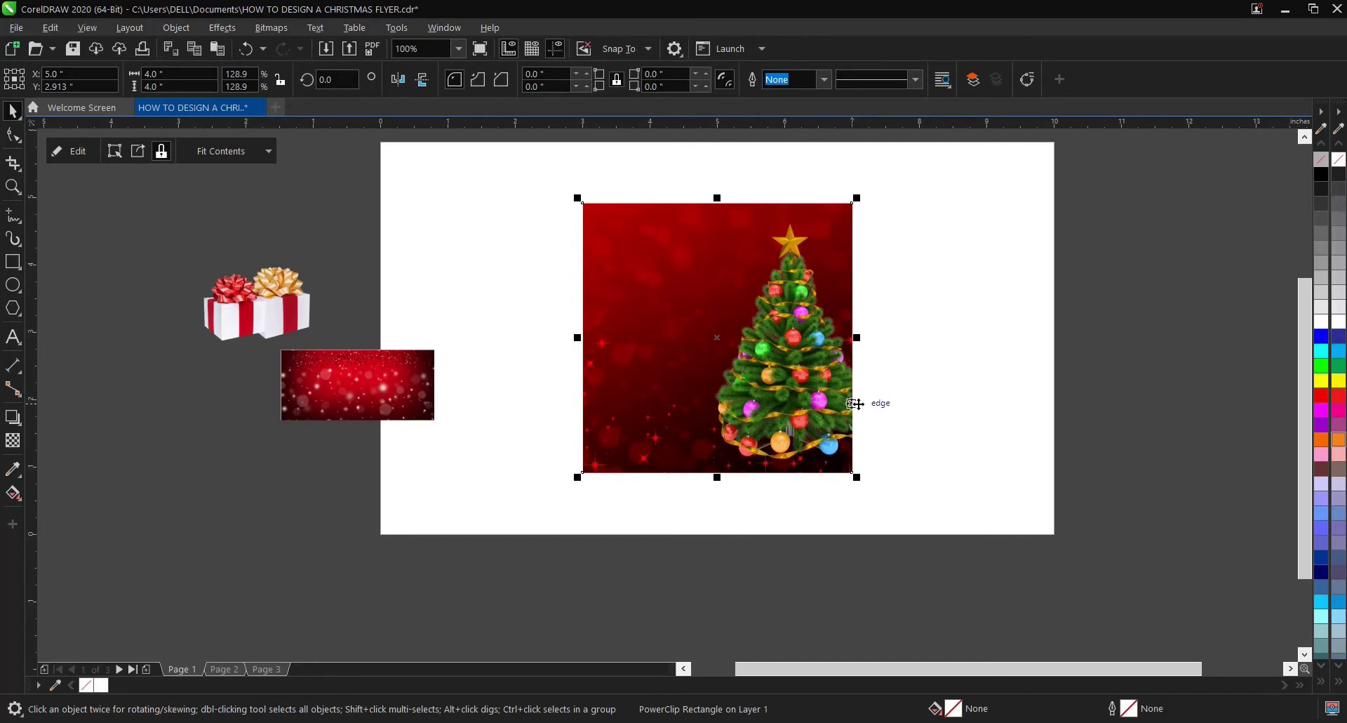
Step: Edit the PowerClip contents and enlarge the Christmas tree to about 2.88 × 4.31 inches, letting its right branches overhang the frame
{"action": "left_click", "coordinate": [75, 153]}
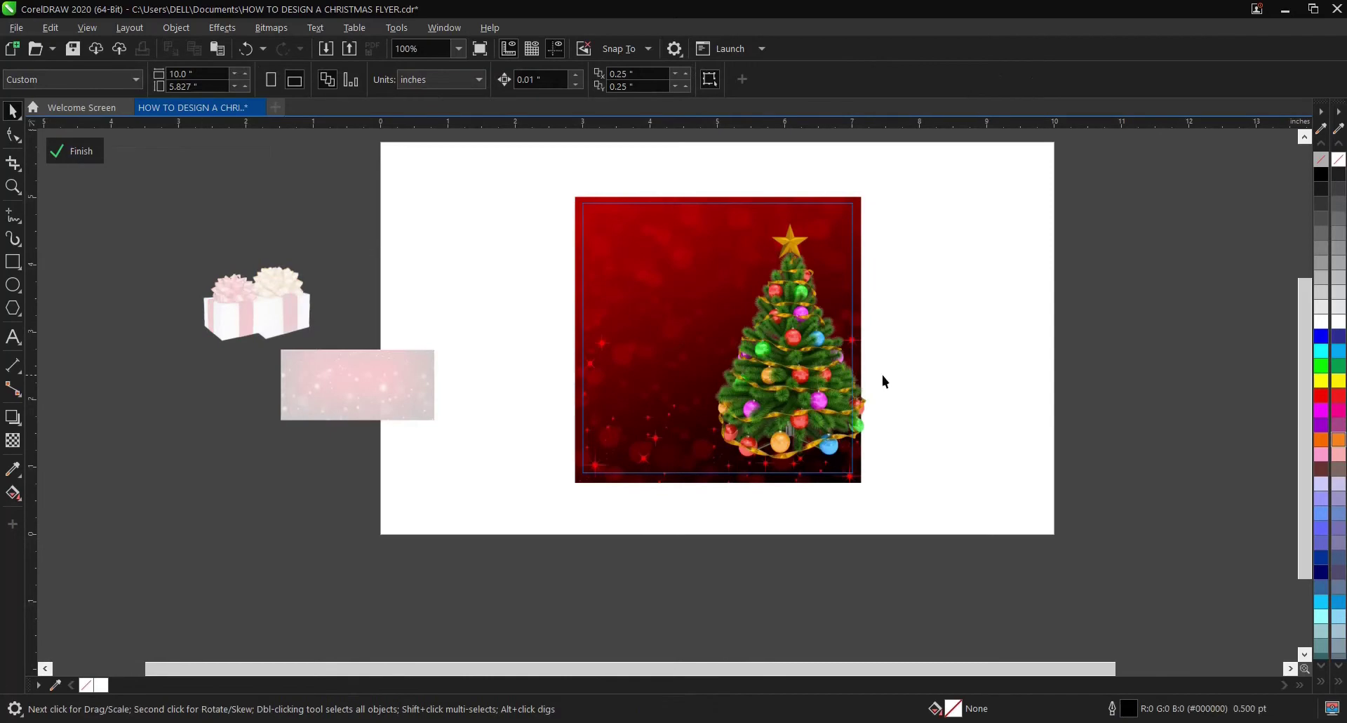
{"action": "scroll", "coordinate": [874, 372], "scroll_direction": "up", "scroll_amount": 4}
{"action": "scroll", "coordinate": [660, 403], "scroll_direction": "down", "scroll_amount": 4}
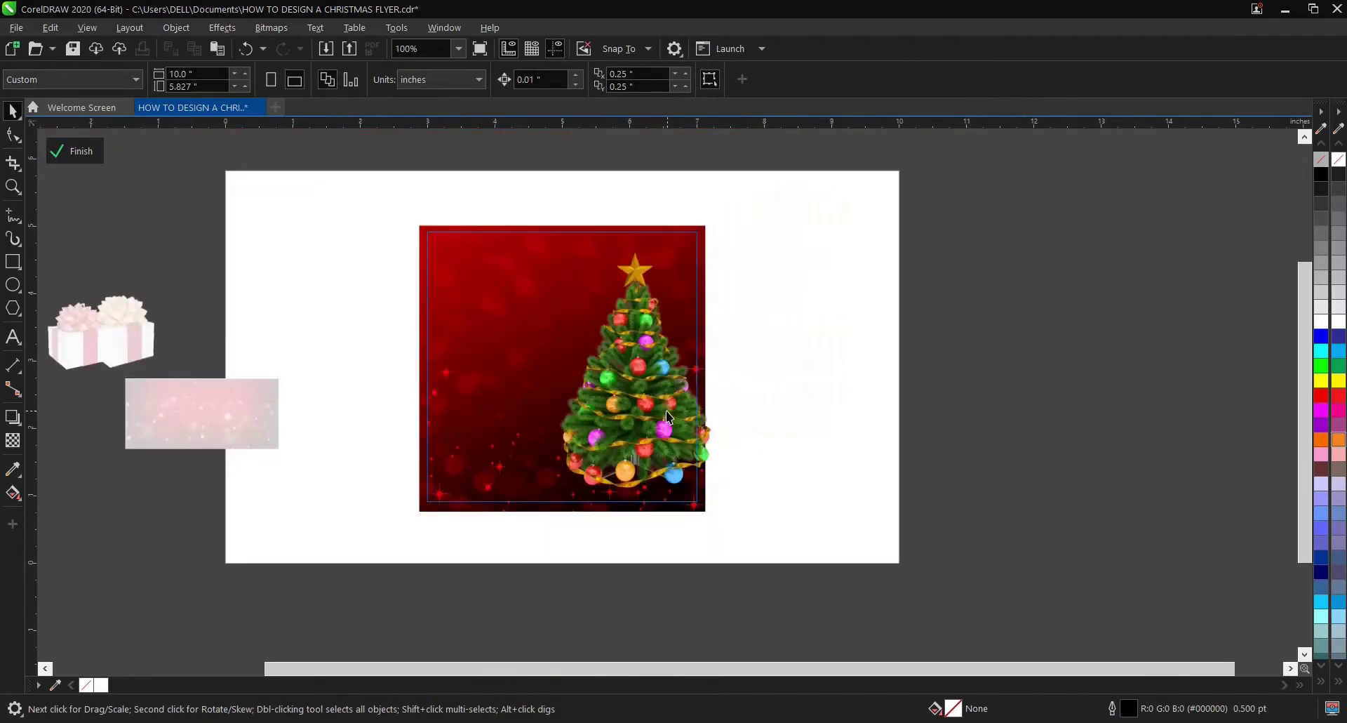
{"action": "scroll", "coordinate": [644, 370], "scroll_direction": "up", "scroll_amount": 2}
{"action": "left_click", "coordinate": [646, 359]}
{"action": "scroll", "coordinate": [768, 359], "scroll_direction": "down", "scroll_amount": 2}
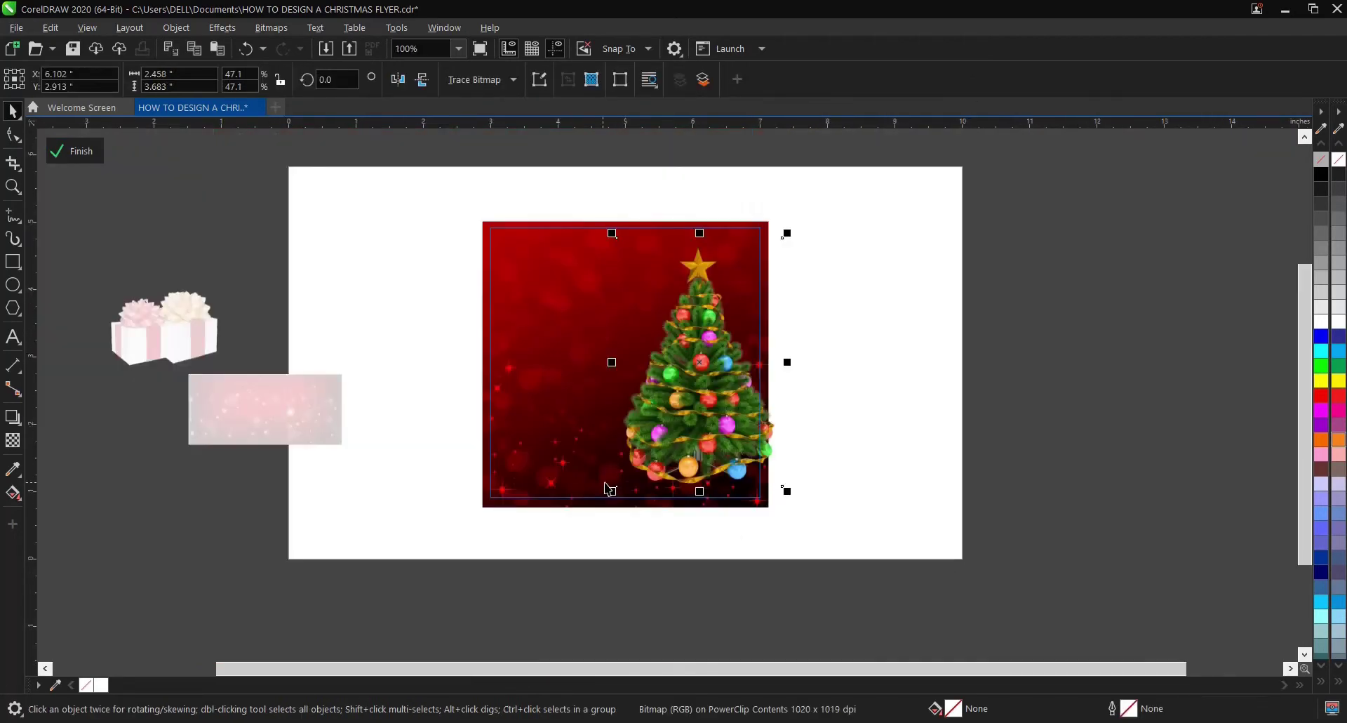
{"action": "left_click_drag", "start_coordinate": [608, 490], "coordinate": [596, 512]}
{"action": "left_click_drag", "start_coordinate": [700, 341], "coordinate": [709, 335]}
{"action": "scroll", "coordinate": [732, 316], "scroll_direction": "up", "scroll_amount": 2}
{"action": "scroll", "coordinate": [746, 289], "scroll_direction": "down", "scroll_amount": 2}
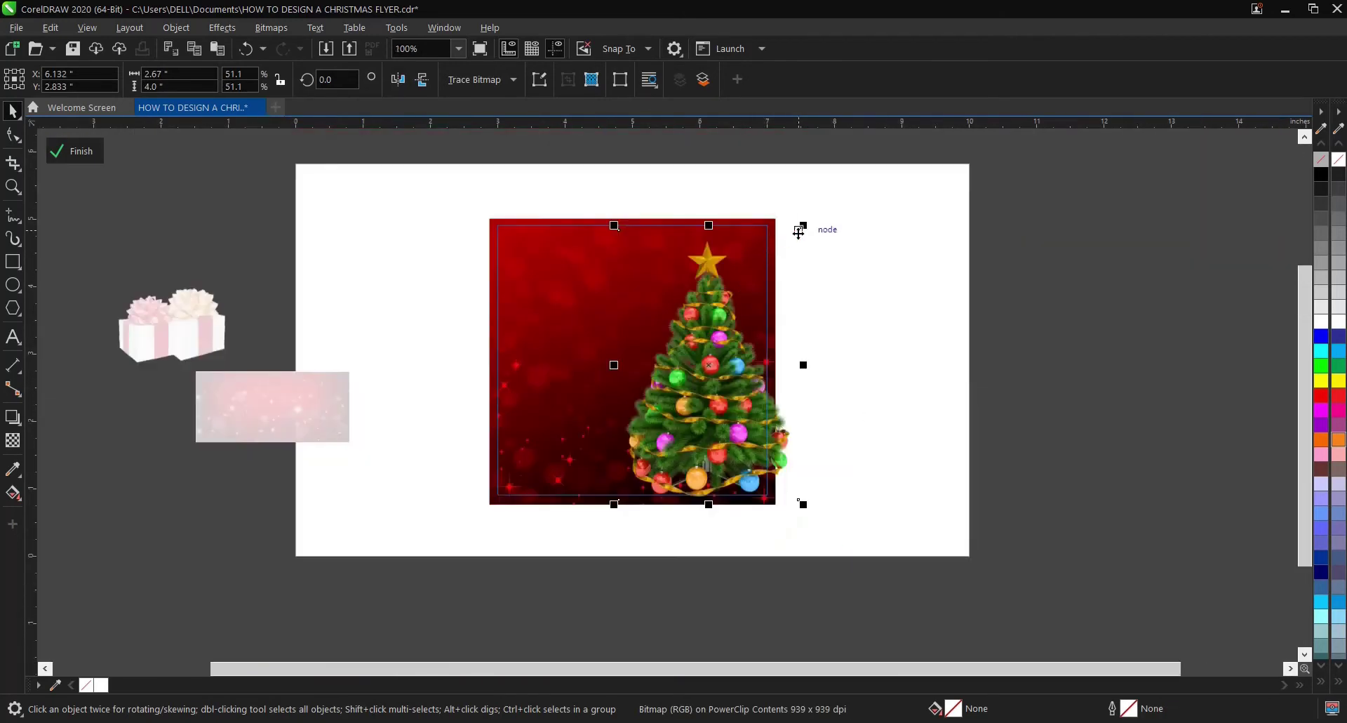
{"action": "left_click_drag", "start_coordinate": [804, 225], "coordinate": [812, 212]}
{"action": "scroll", "coordinate": [591, 520], "scroll_direction": "up", "scroll_amount": 2}
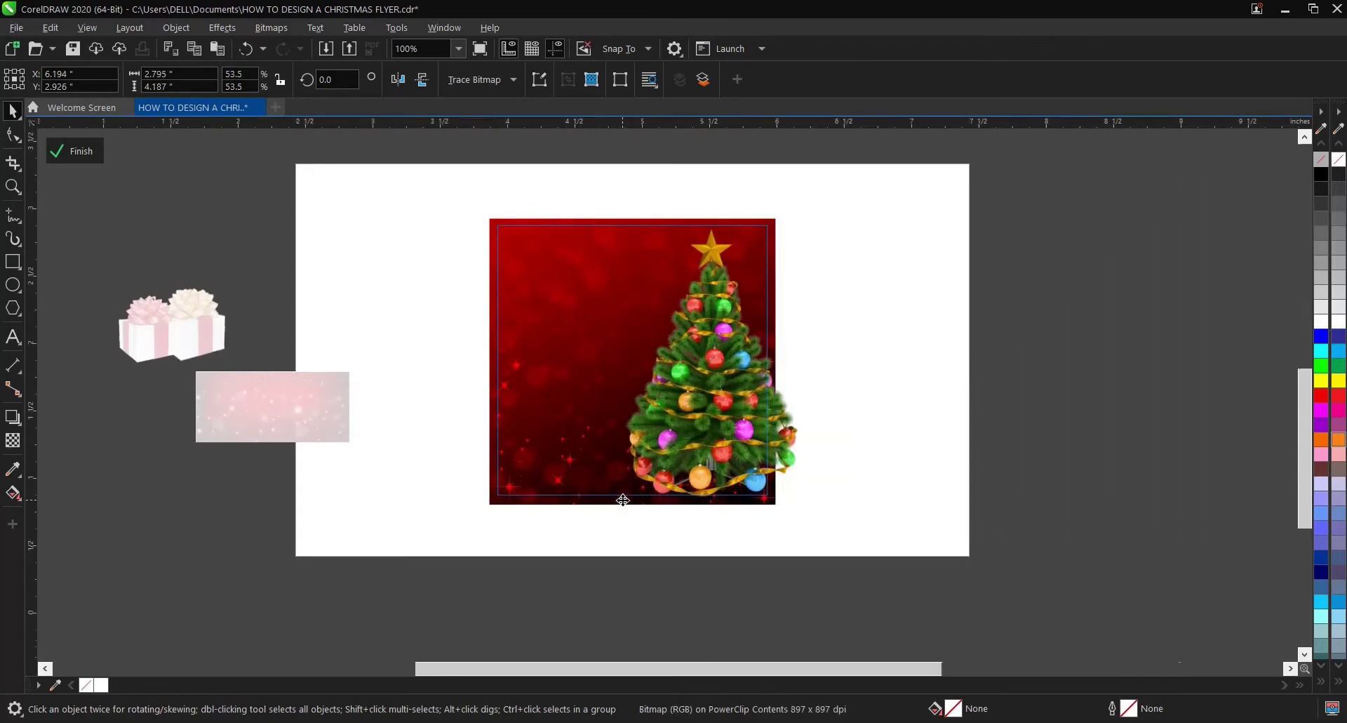
{"action": "left_click_drag", "start_coordinate": [610, 503], "coordinate": [599, 524]}
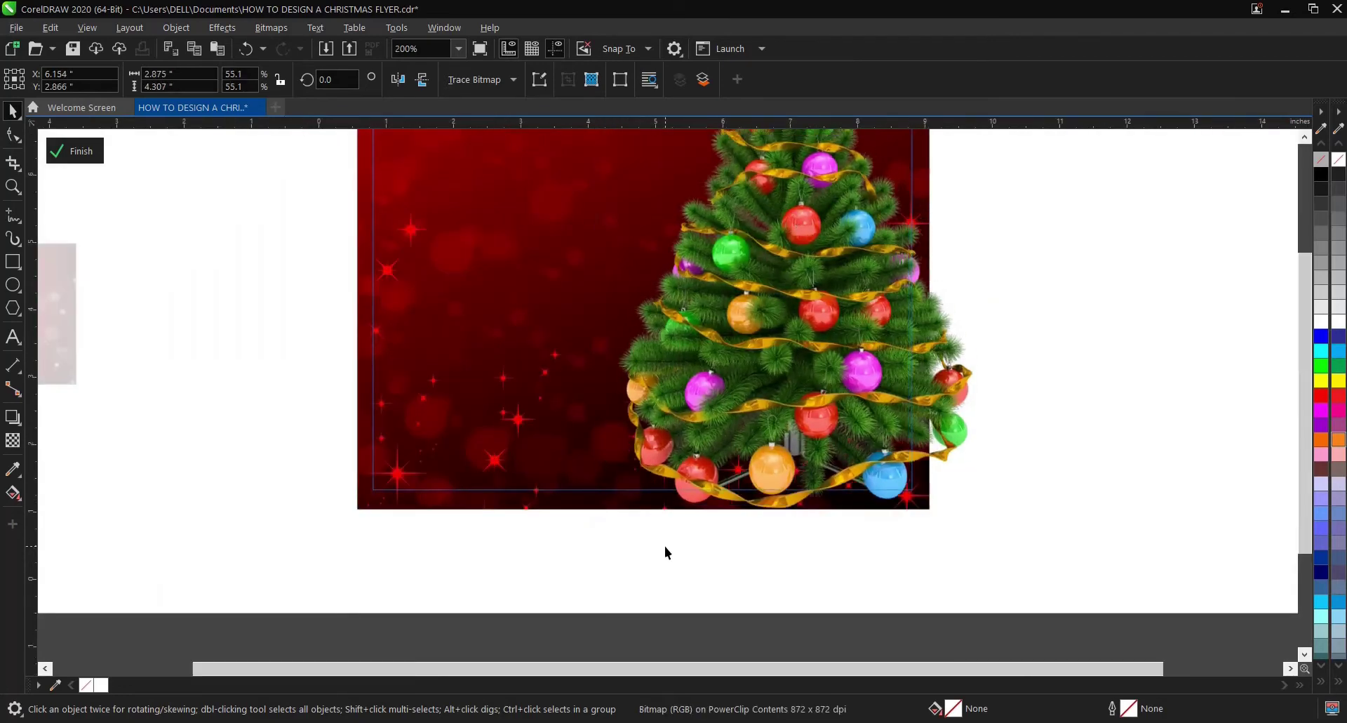
Step: Lower the Christmas tree slightly so its base extends past the frame's bottom edge, and finish editing the PowerClip
{"action": "scroll", "coordinate": [664, 546], "scroll_direction": "down", "scroll_amount": 2}
{"action": "scroll", "coordinate": [733, 281], "scroll_direction": "up", "scroll_amount": 2}
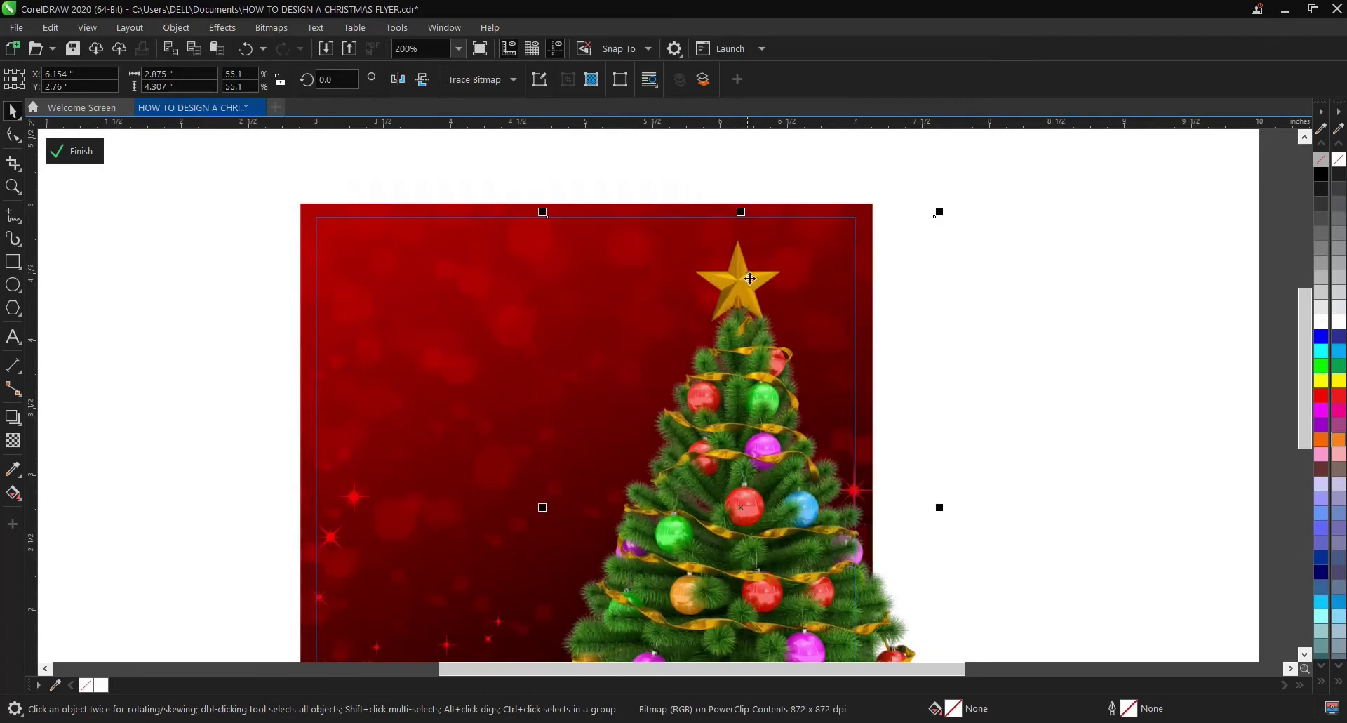
{"action": "scroll", "coordinate": [756, 247], "scroll_direction": "down", "scroll_amount": 2}
{"action": "scroll", "coordinate": [798, 448], "scroll_direction": "up", "scroll_amount": 2}
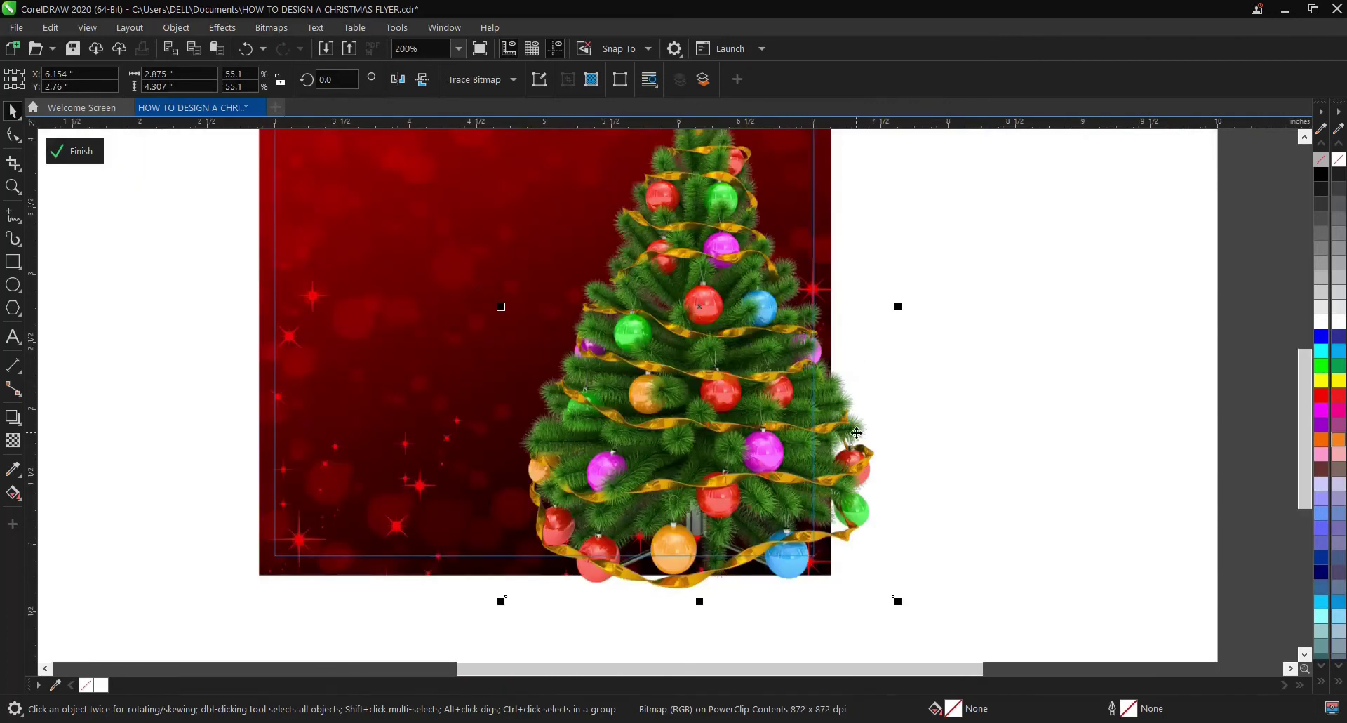
{"action": "scroll", "coordinate": [857, 435], "scroll_direction": "down", "scroll_amount": 2}
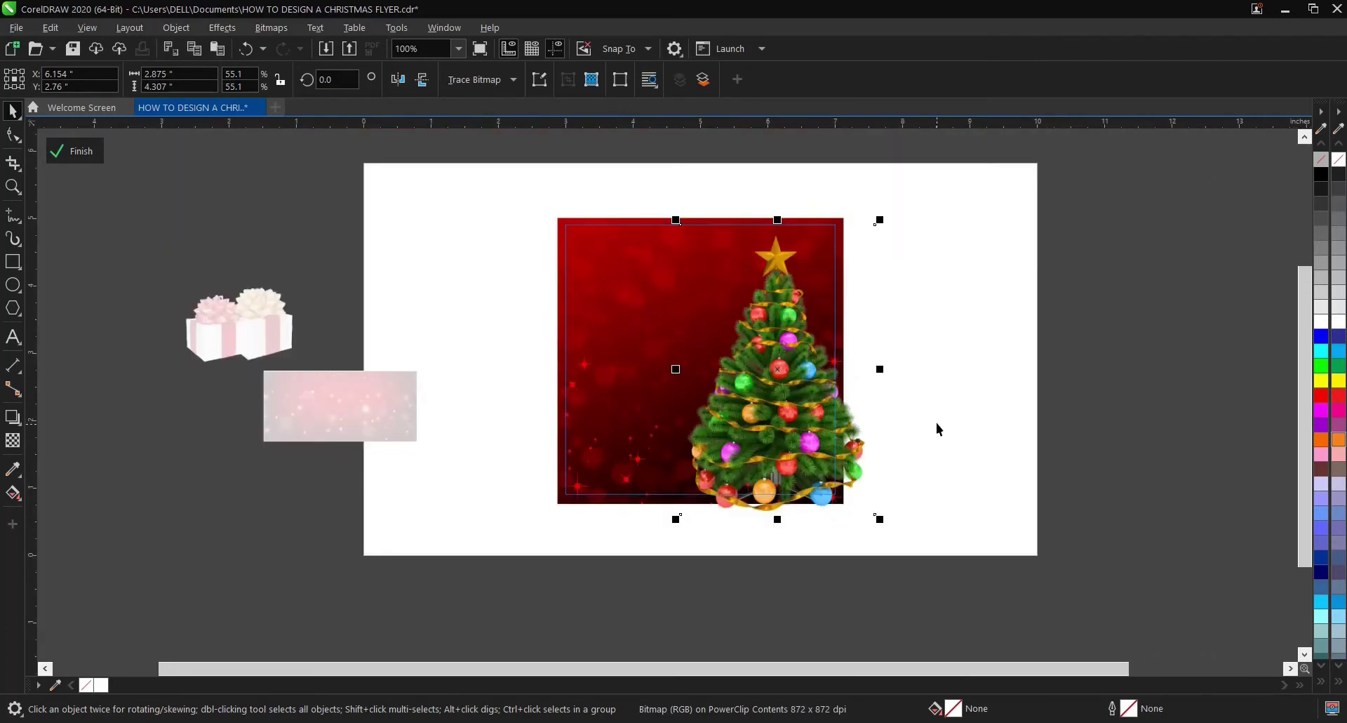
{"action": "left_click", "coordinate": [945, 420], "text": "ctrl"}
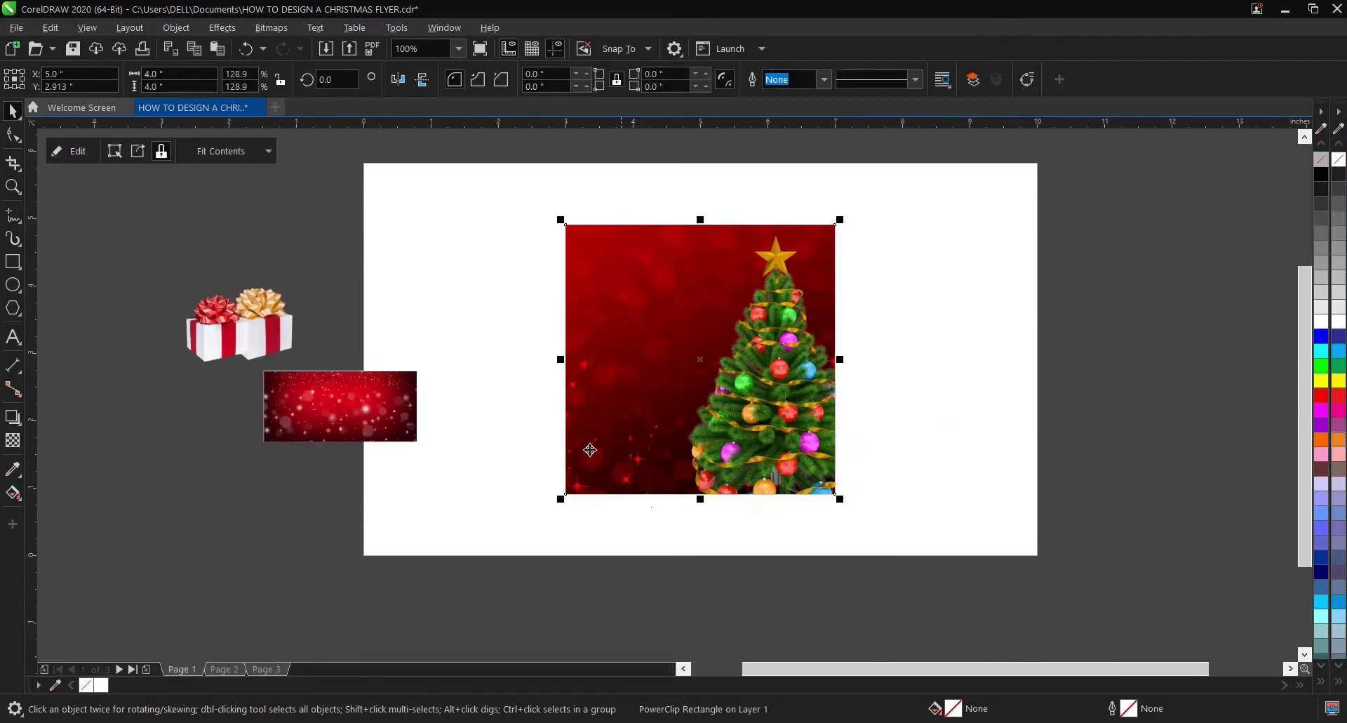
{"action": "left_click", "coordinate": [72, 151]}
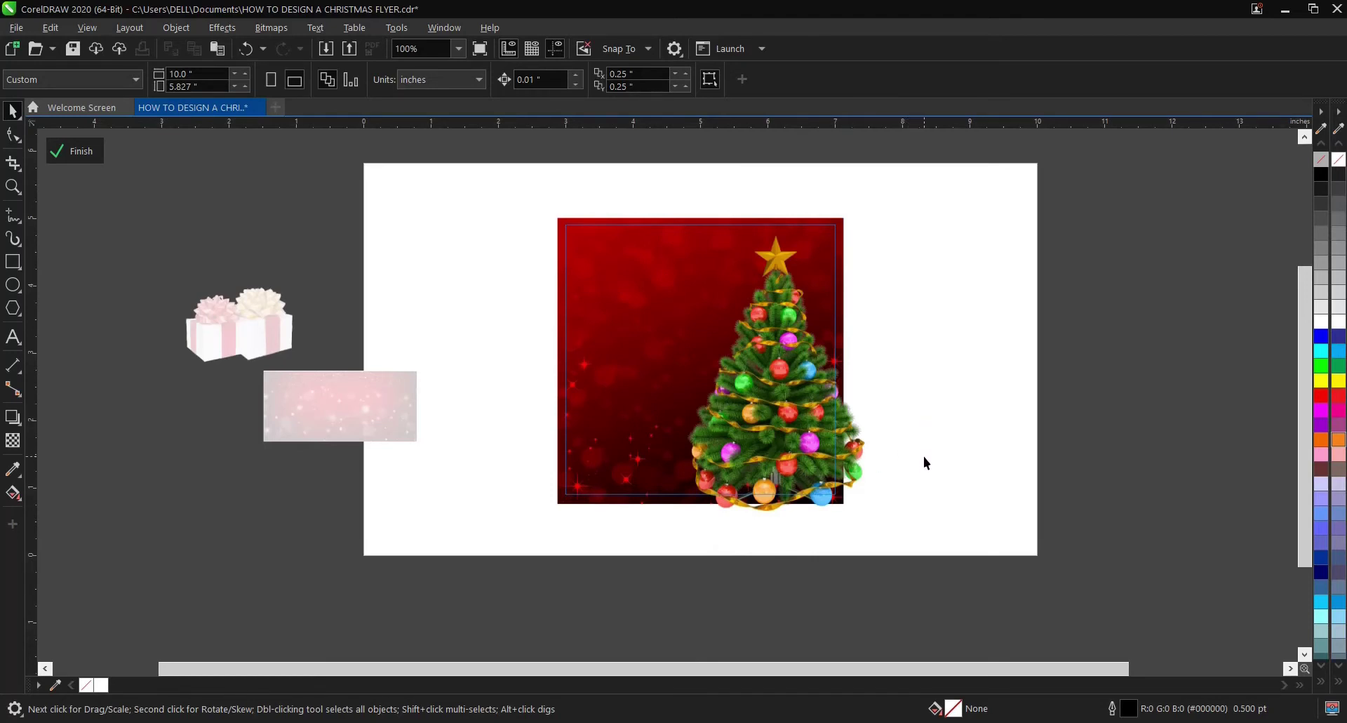
{"action": "left_click", "coordinate": [947, 338], "text": "ctrl"}
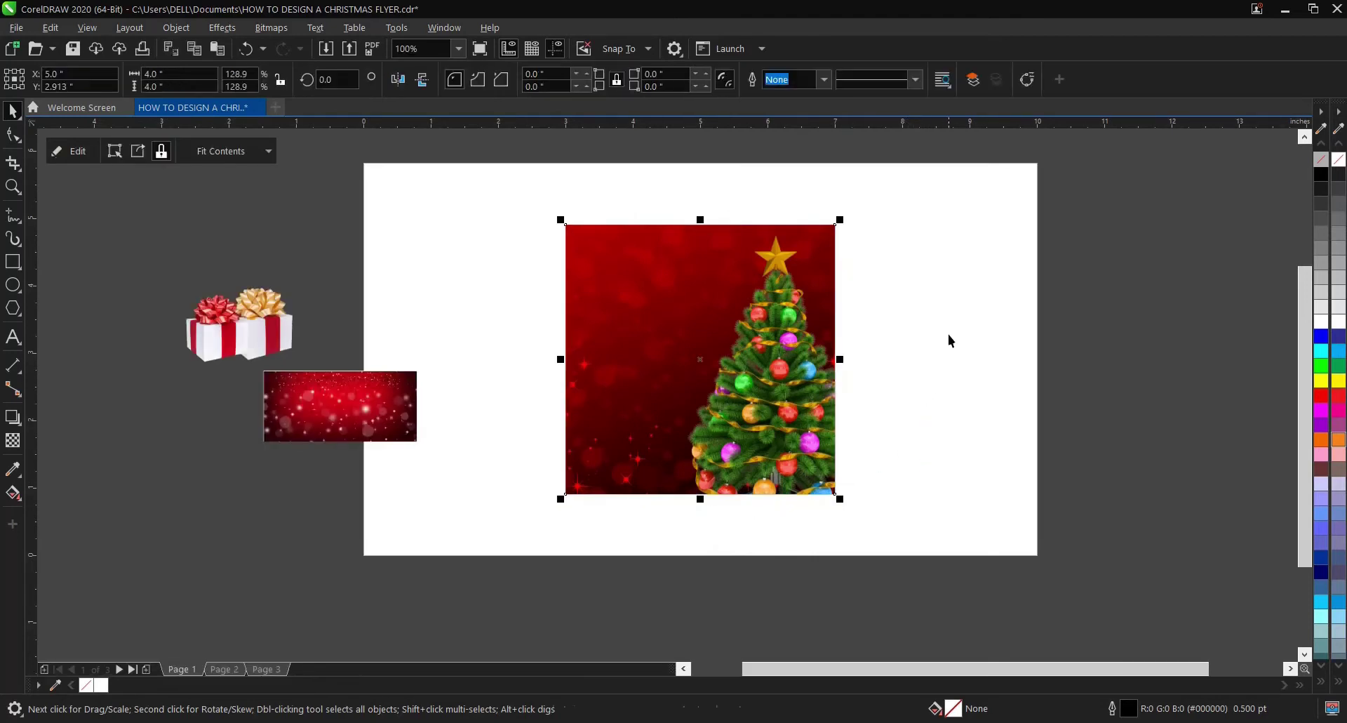
{"action": "left_click", "coordinate": [782, 505]}
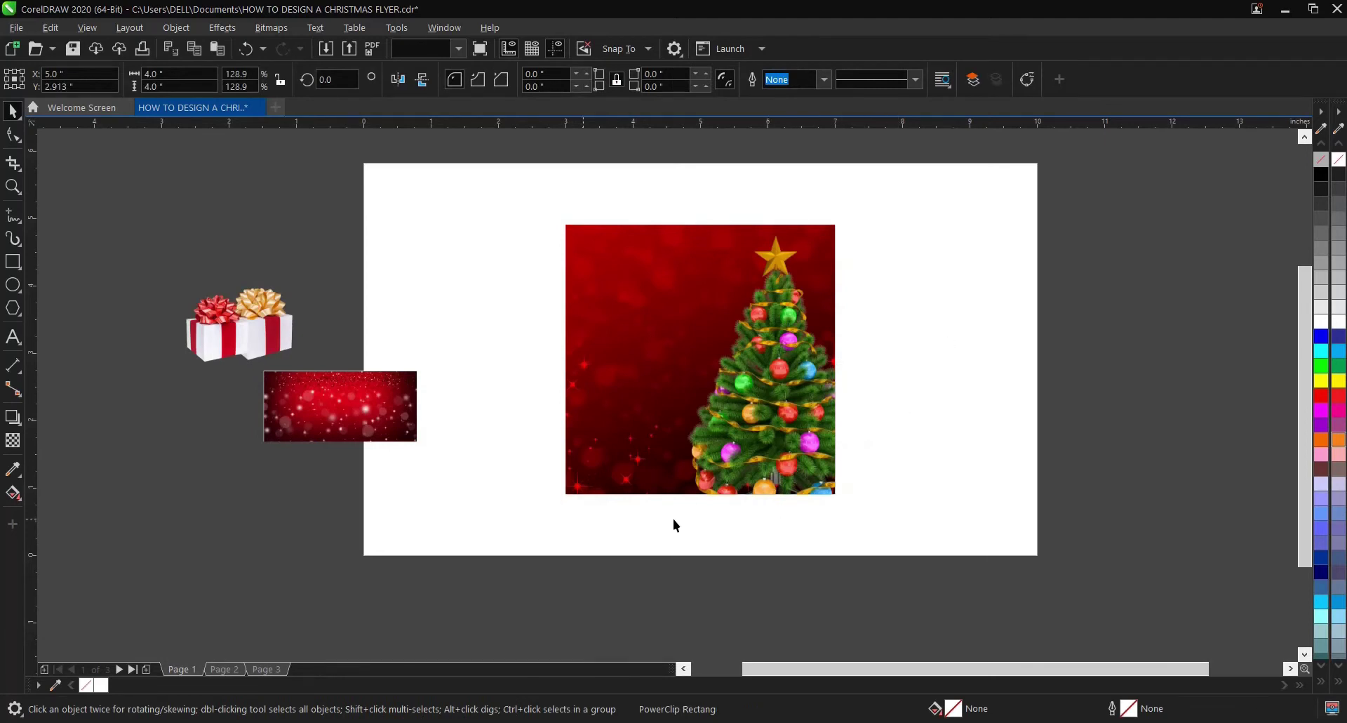
Step: Enlarge the sparkling red rectangular image to about 3.35 × 1.55 inches and place it inside the PowerClip square's lower-left area
{"action": "left_click", "coordinate": [385, 414]}
{"action": "left_click_drag", "start_coordinate": [424, 444], "coordinate": [466, 481]}
{"action": "left_click_drag", "start_coordinate": [360, 403], "coordinate": [472, 439]}
{"action": "scroll", "coordinate": [407, 397], "scroll_direction": "up", "scroll_amount": 2}
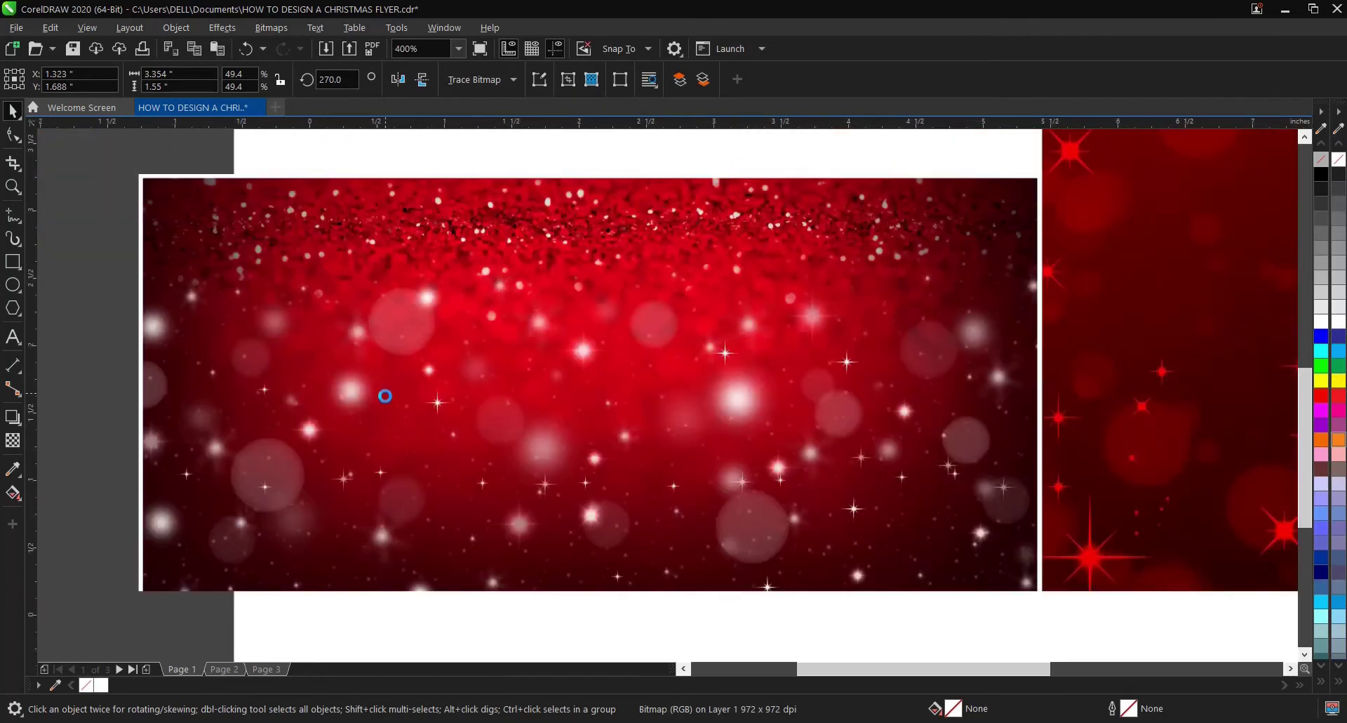
{"action": "scroll", "coordinate": [382, 393], "scroll_direction": "down", "scroll_amount": 2}
{"action": "left_click_drag", "start_coordinate": [442, 390], "coordinate": [645, 403]}
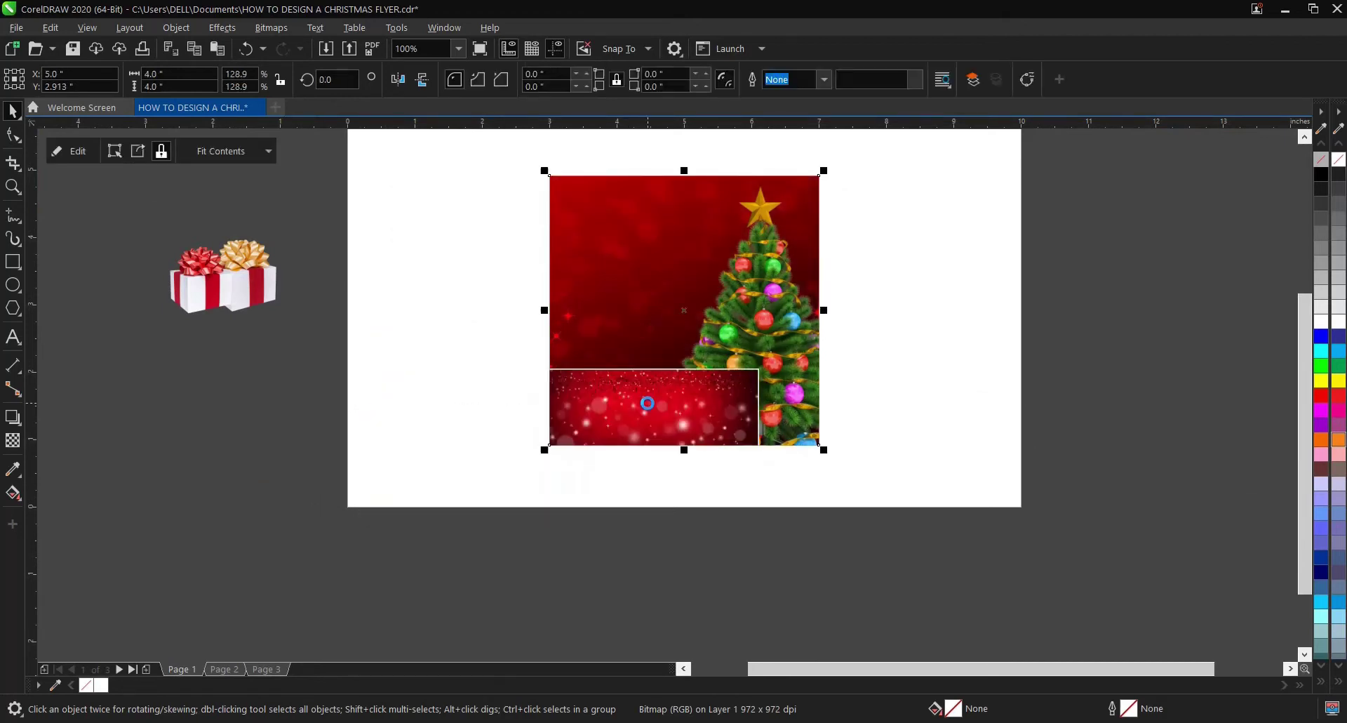
Step: Edit the PowerClip contents and enlarge the sparkling red image to about 4.46 × 2.06 inches, spanning beyond the frame's full width at its bottom
{"action": "left_click", "coordinate": [77, 151]}
{"action": "scroll", "coordinate": [684, 446], "scroll_direction": "up", "scroll_amount": 1}
{"action": "left_click", "coordinate": [643, 401]}
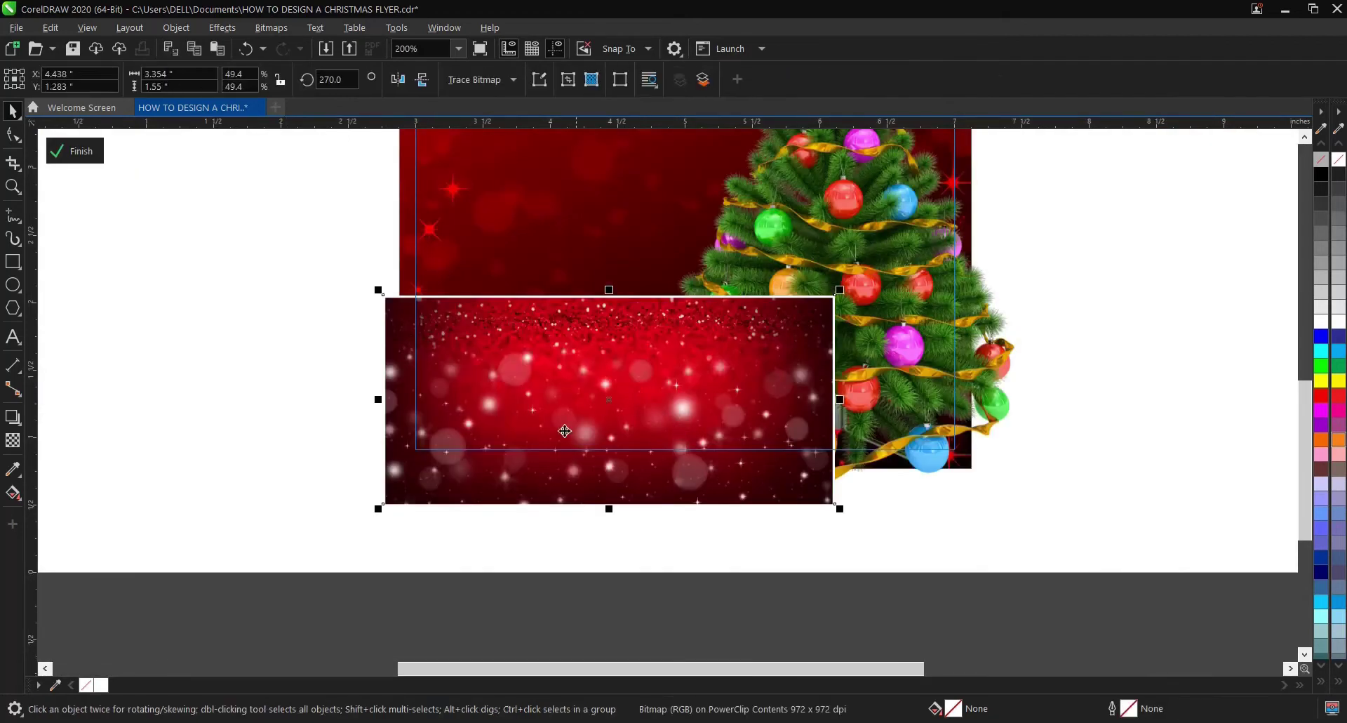
{"action": "scroll", "coordinate": [561, 439], "scroll_direction": "down", "scroll_amount": 1}
{"action": "scroll", "coordinate": [710, 469], "scroll_direction": "up", "scroll_amount": 1}
{"action": "mouse_move", "coordinate": [389, 340]}
{"action": "left_mouse_down"}
{"action": "mouse_move", "coordinate": [414, 385]}
{"action": "mouse_move", "coordinate": [401, 360]}
{"action": "left_mouse_up"}
{"action": "left_click_drag", "start_coordinate": [685, 502], "coordinate": [930, 574]}
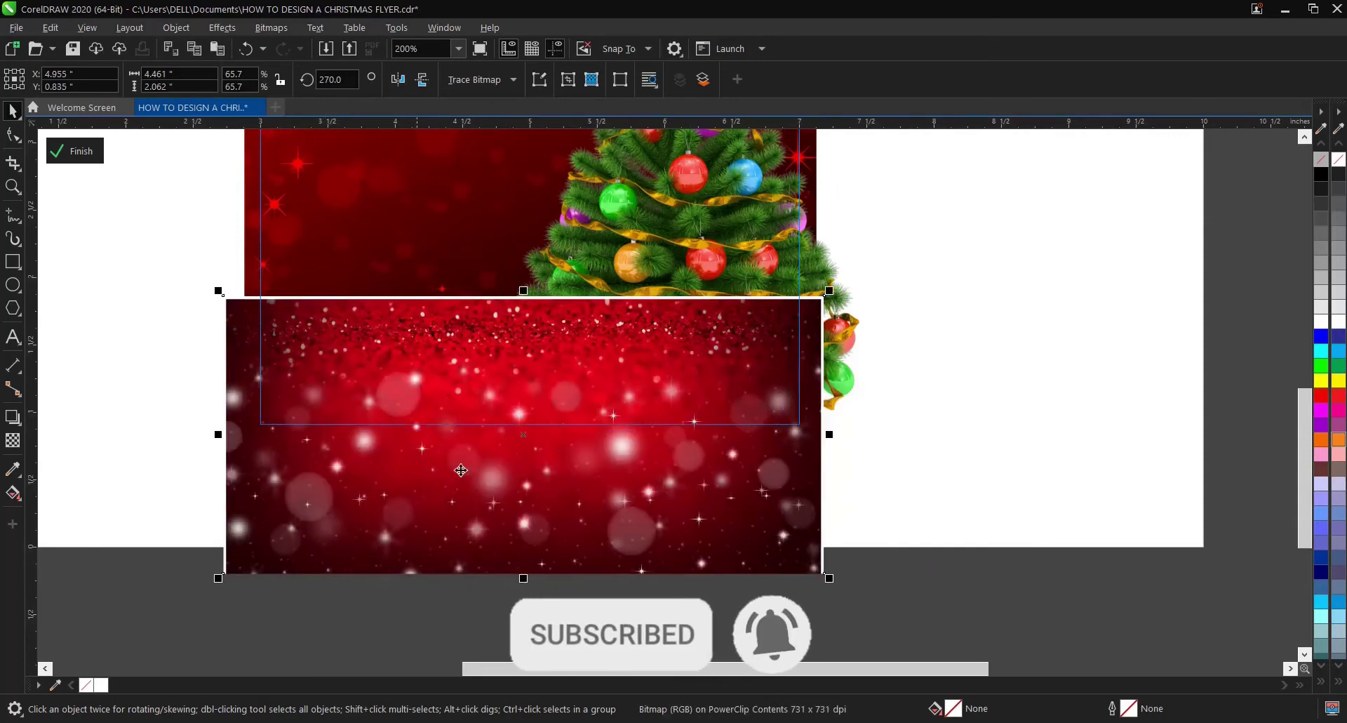
Step: Apply a vertical fountain transparency to the sparkling red image, fading it out toward its upper edge
{"action": "left_click", "coordinate": [12, 441]}
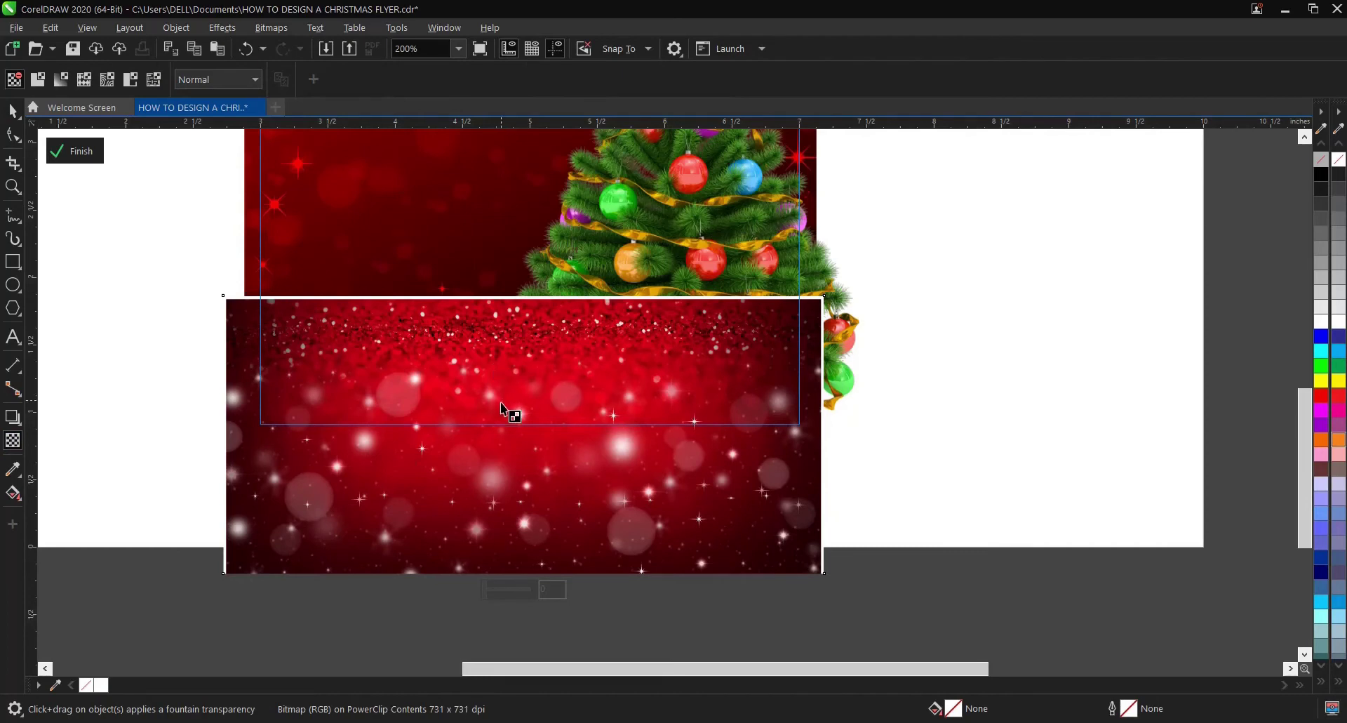
{"action": "left_click_drag", "start_coordinate": [520, 388], "coordinate": [519, 243]}
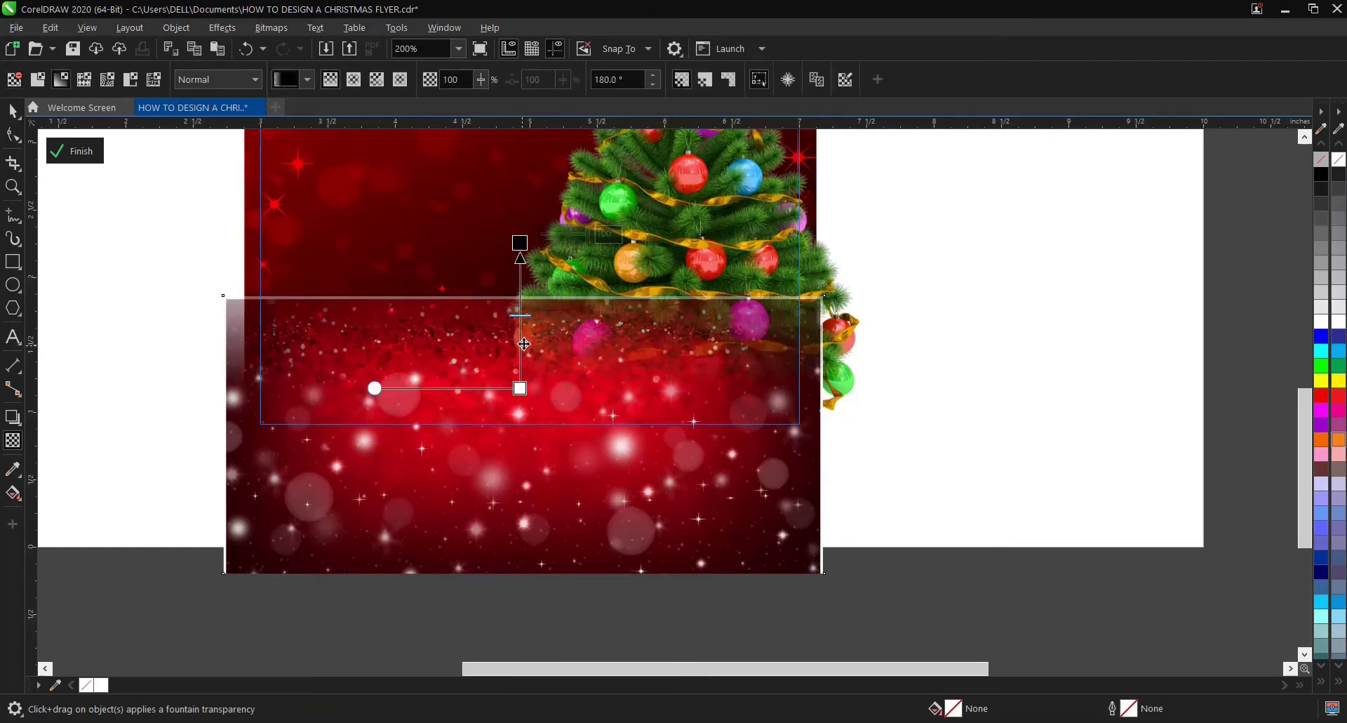
{"action": "left_click_drag", "start_coordinate": [522, 336], "coordinate": [521, 377]}
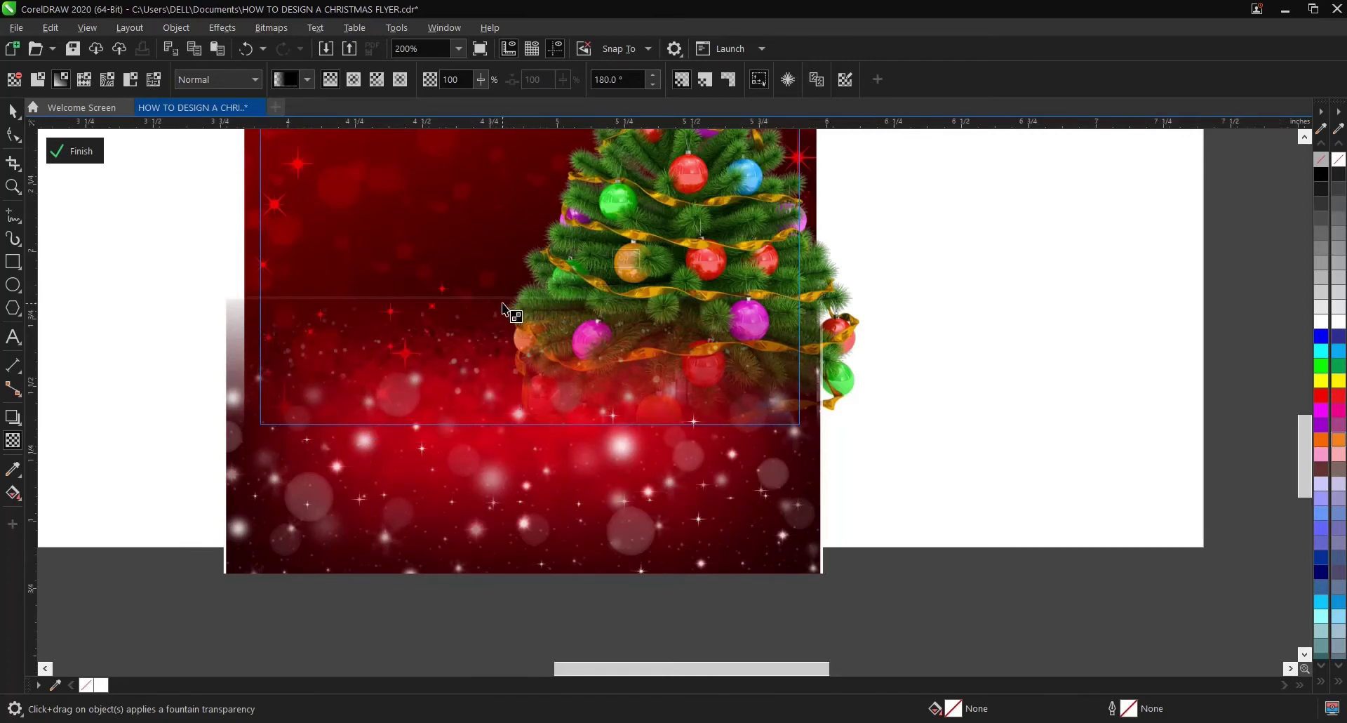
Step: Shift the fountain transparency slightly lower so the sparkling image's upper edge blends smoothly into the background and tree
{"action": "scroll", "coordinate": [508, 307], "scroll_direction": "up", "scroll_amount": 2}
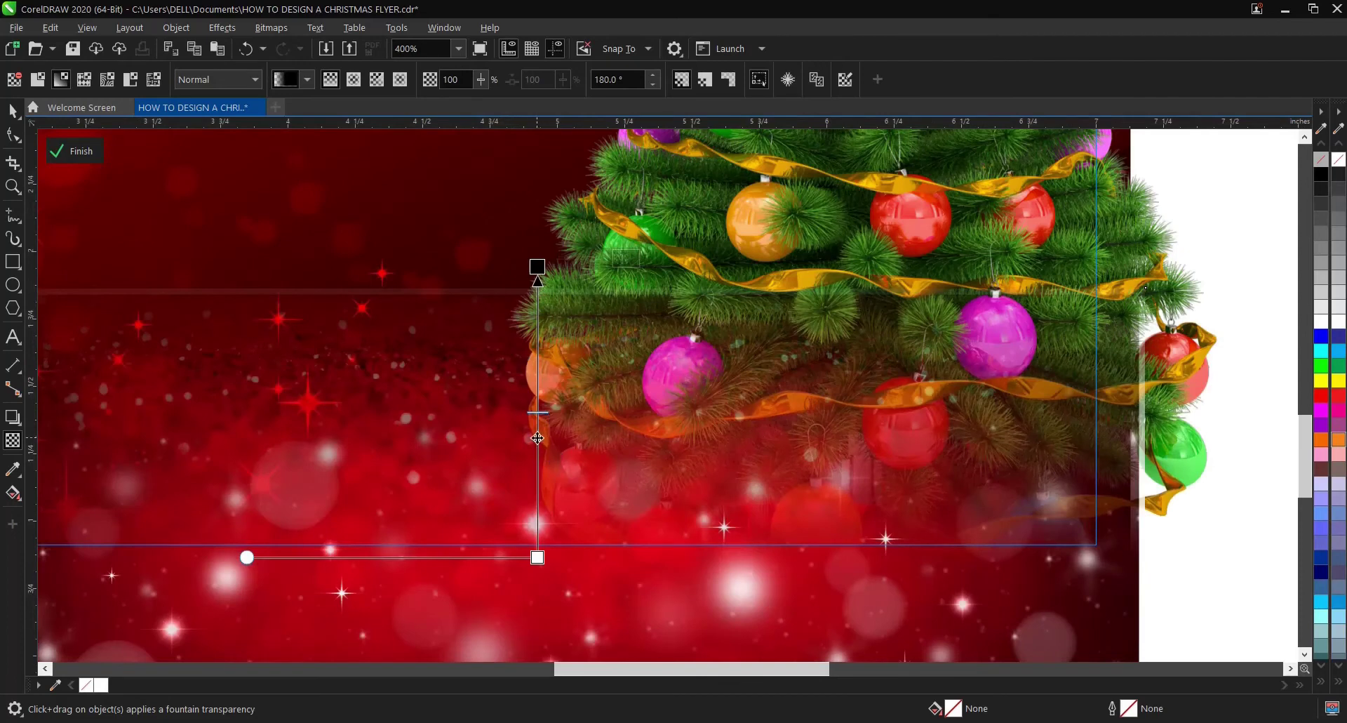
{"action": "left_click_drag", "start_coordinate": [537, 438], "coordinate": [537, 477]}
{"action": "key", "text": "ctrl+z"}
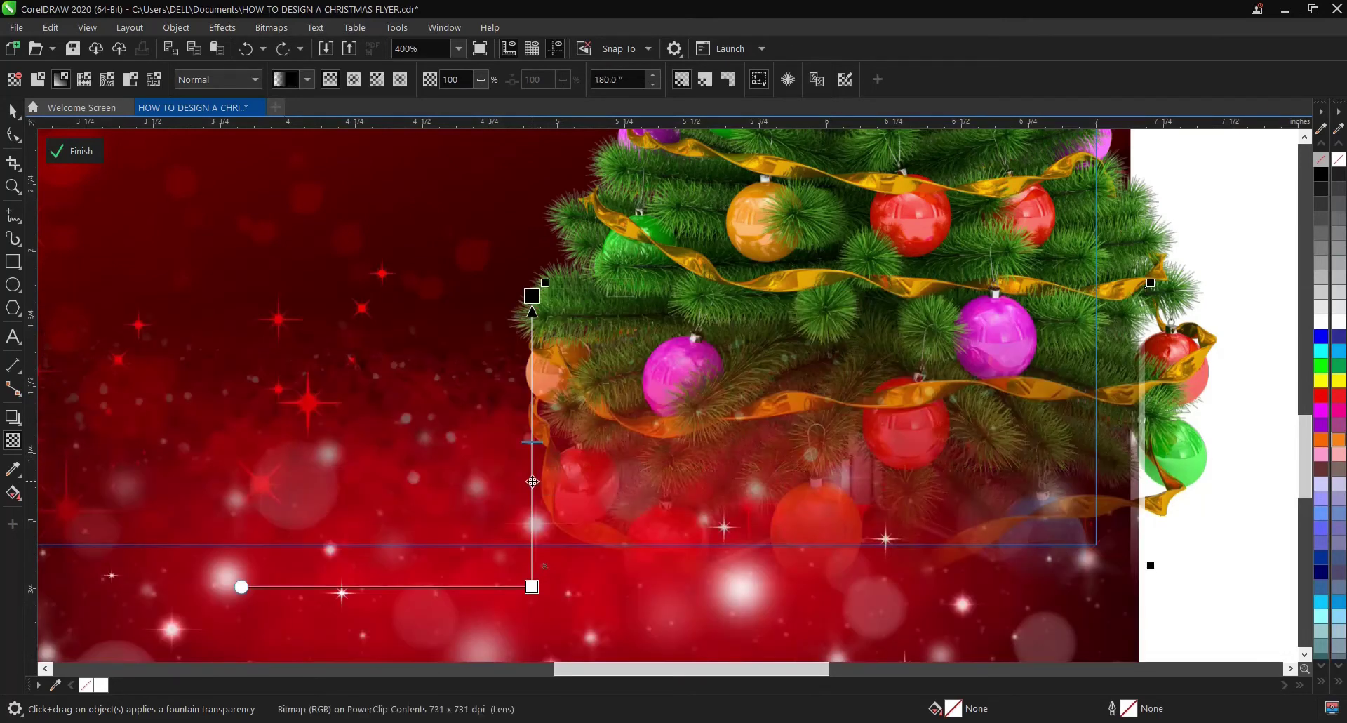
{"action": "left_click_drag", "start_coordinate": [533, 469], "coordinate": [533, 483]}
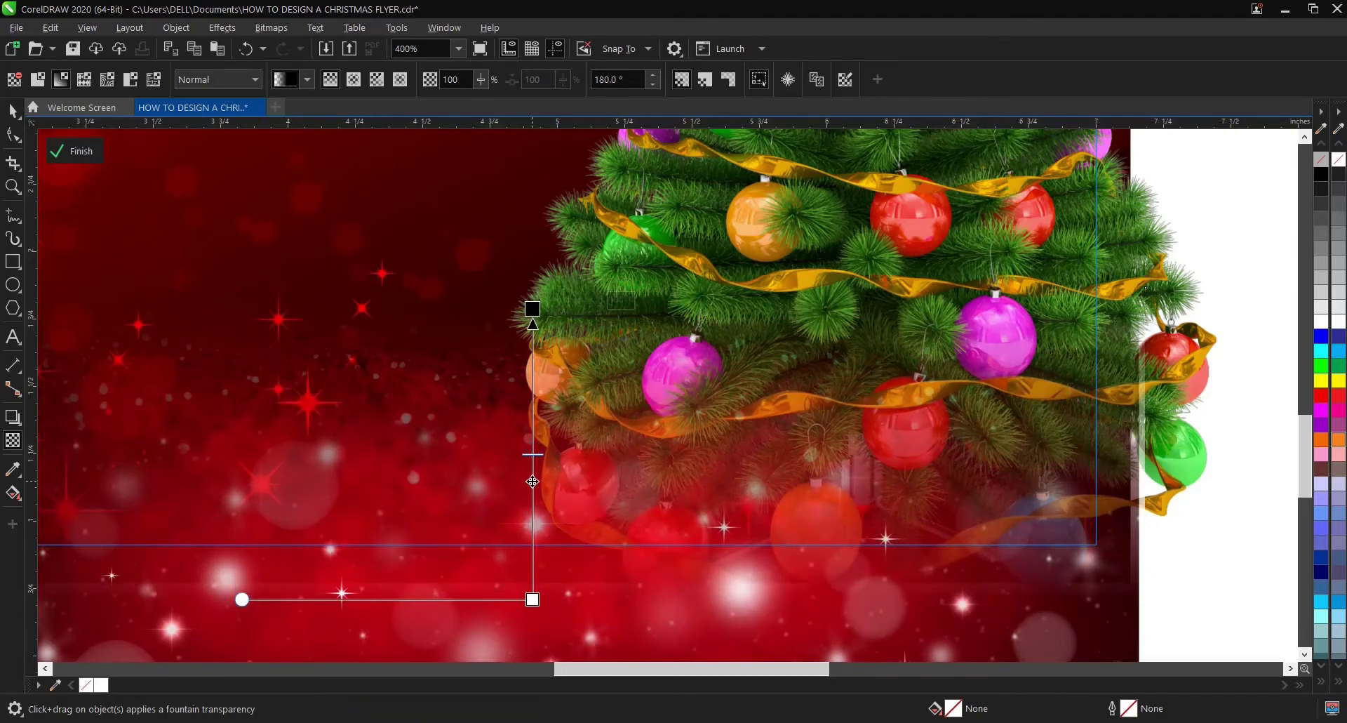
{"action": "key", "text": "space"}
{"action": "scroll", "coordinate": [659, 484], "scroll_direction": "down", "scroll_amount": 1}
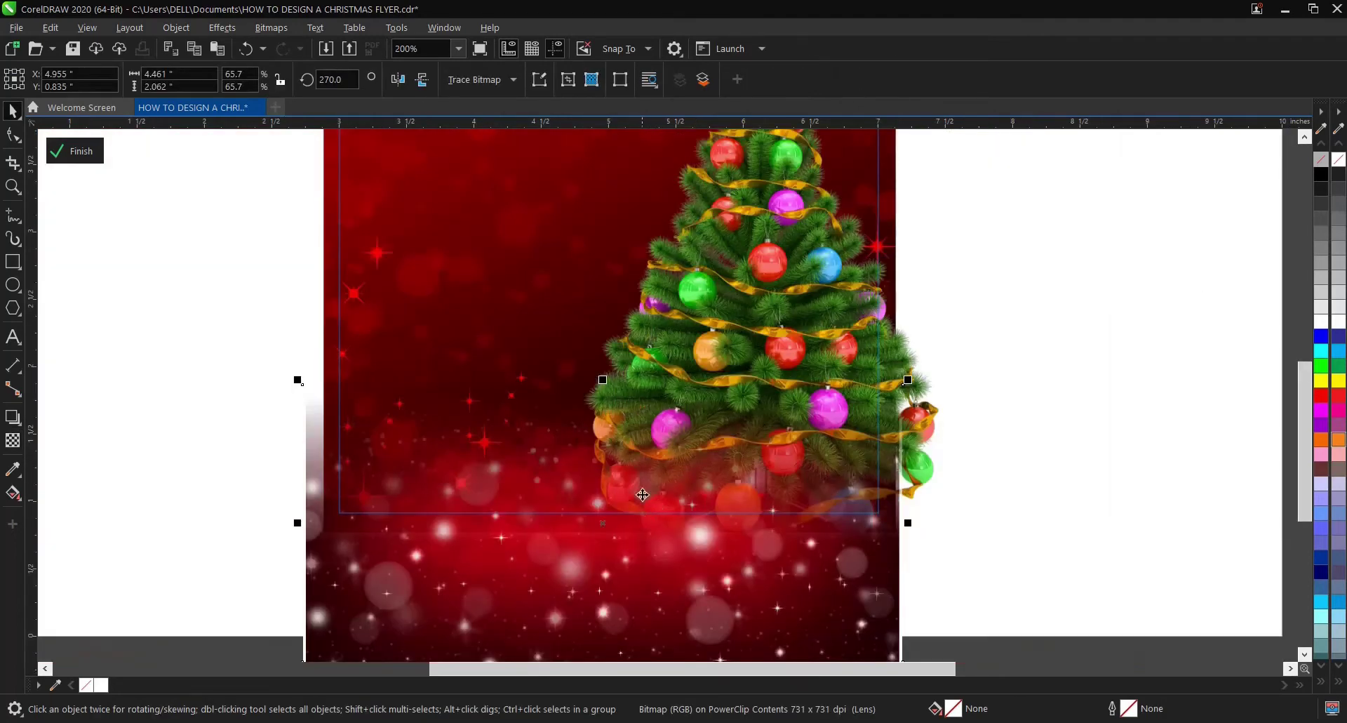
Step: Raise the sparkling red image to a Y position of 0.98 inches and finish editing the PowerClip contents
{"action": "left_click_drag", "start_coordinate": [643, 494], "coordinate": [643, 474]}
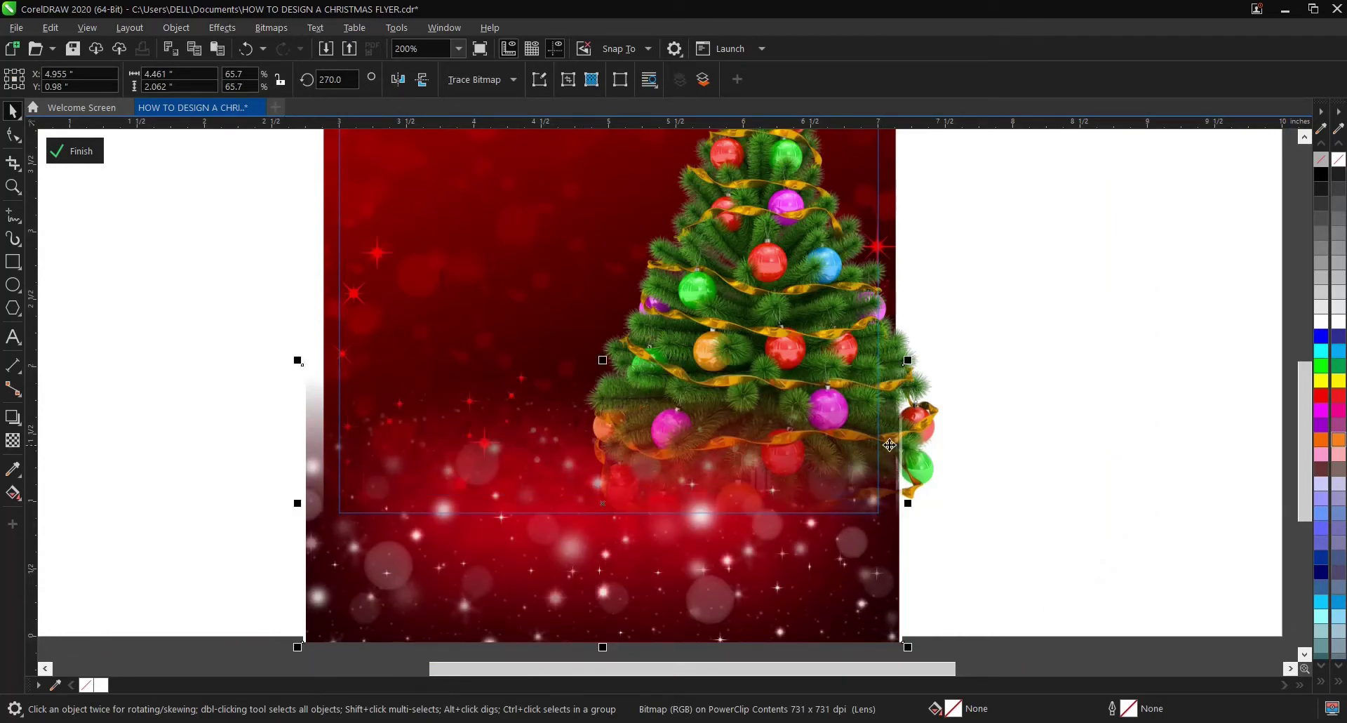
{"action": "left_click", "coordinate": [948, 502]}
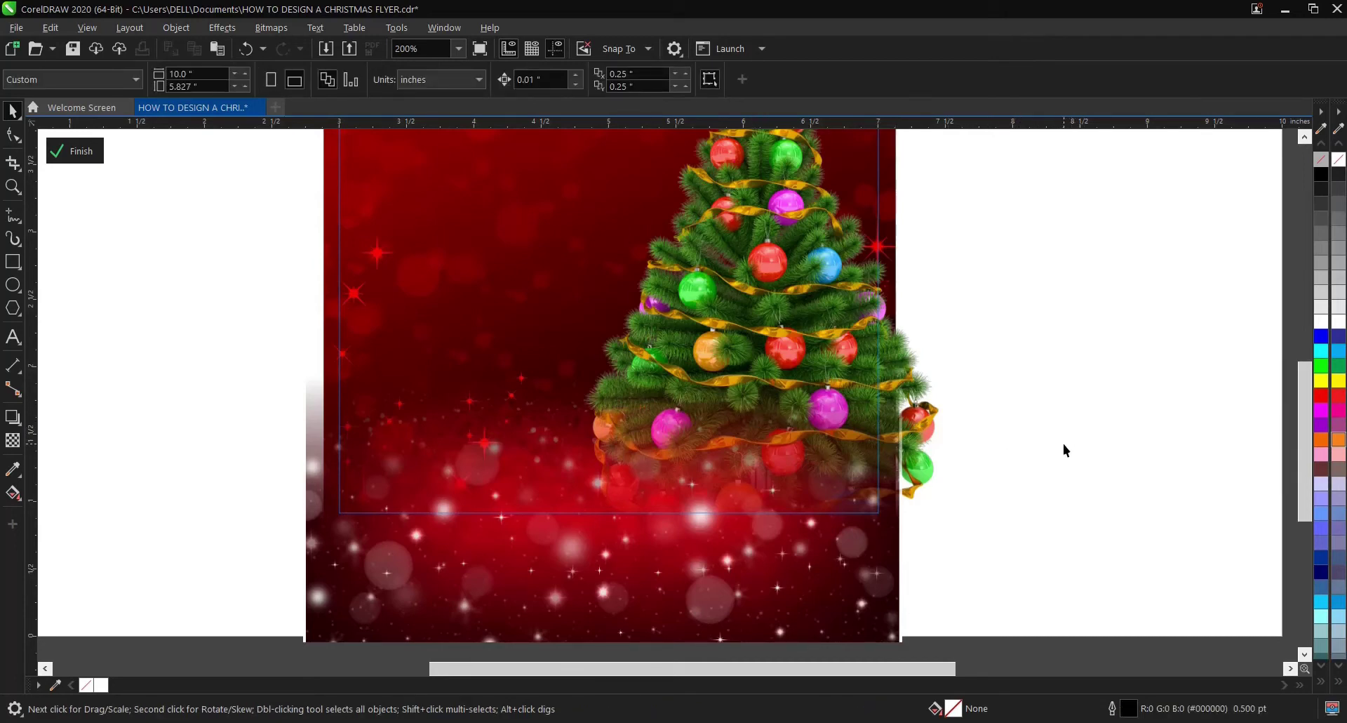
{"action": "left_click", "coordinate": [1070, 339], "text": "ctrl"}
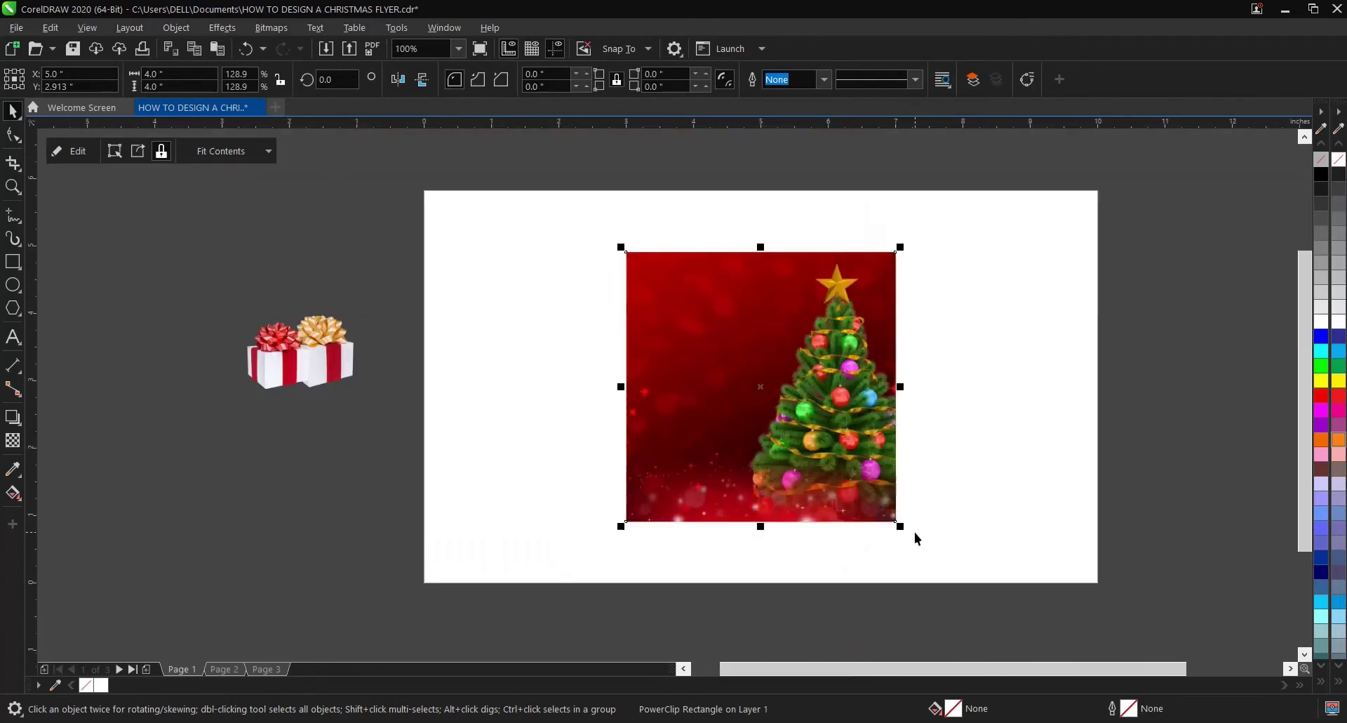
{"action": "left_click", "coordinate": [1041, 484]}
Step: Separate the two overlapping gift boxes, setting the gold-bow box and the red-bow box side by side between the page edge and the flyer
{"action": "scroll", "coordinate": [308, 370], "scroll_direction": "up", "scroll_amount": 2}
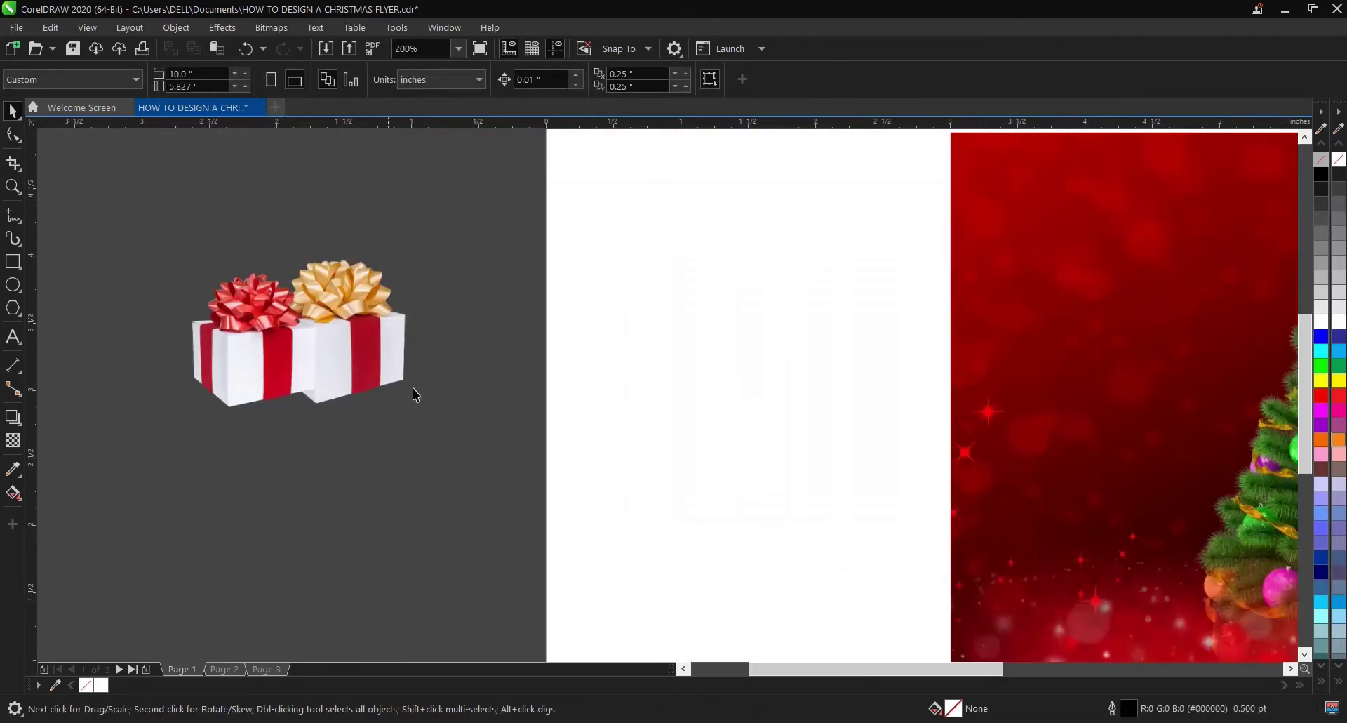
{"action": "scroll", "coordinate": [210, 349], "scroll_direction": "down", "scroll_amount": 2}
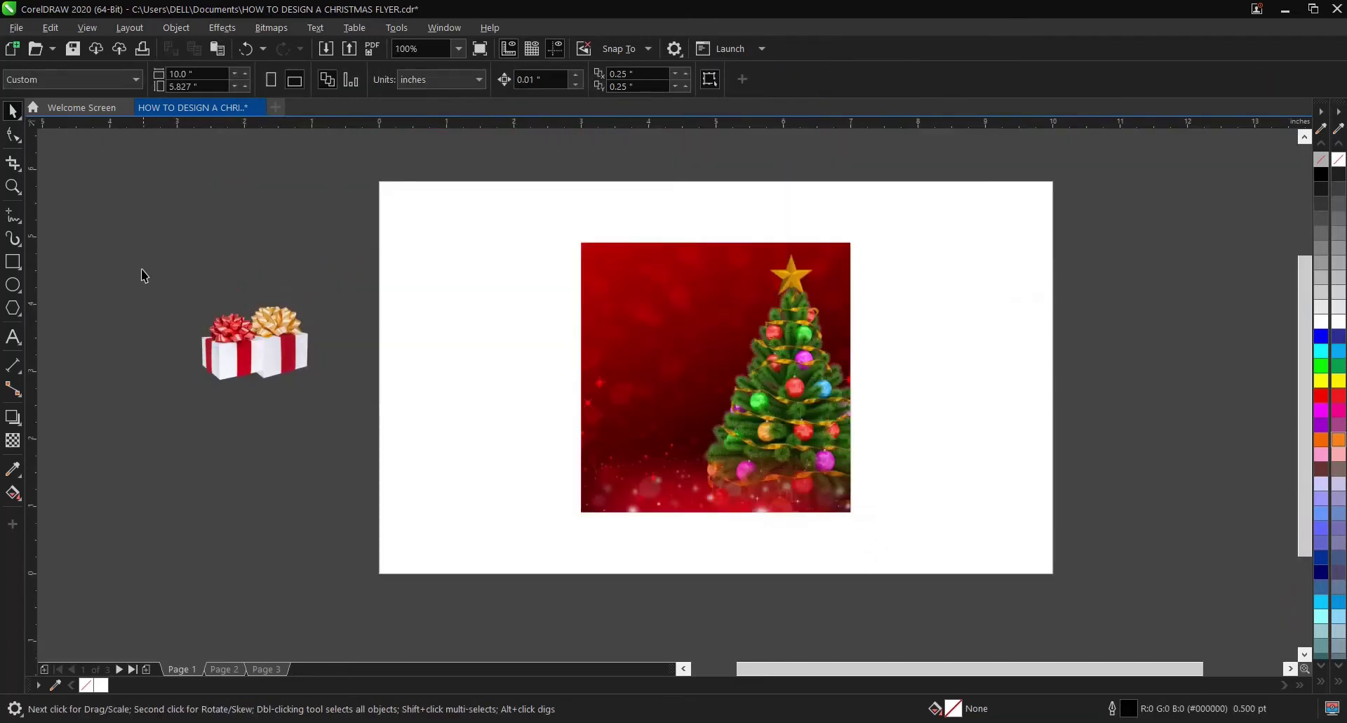
{"action": "left_click_drag", "start_coordinate": [142, 271], "coordinate": [327, 405]}
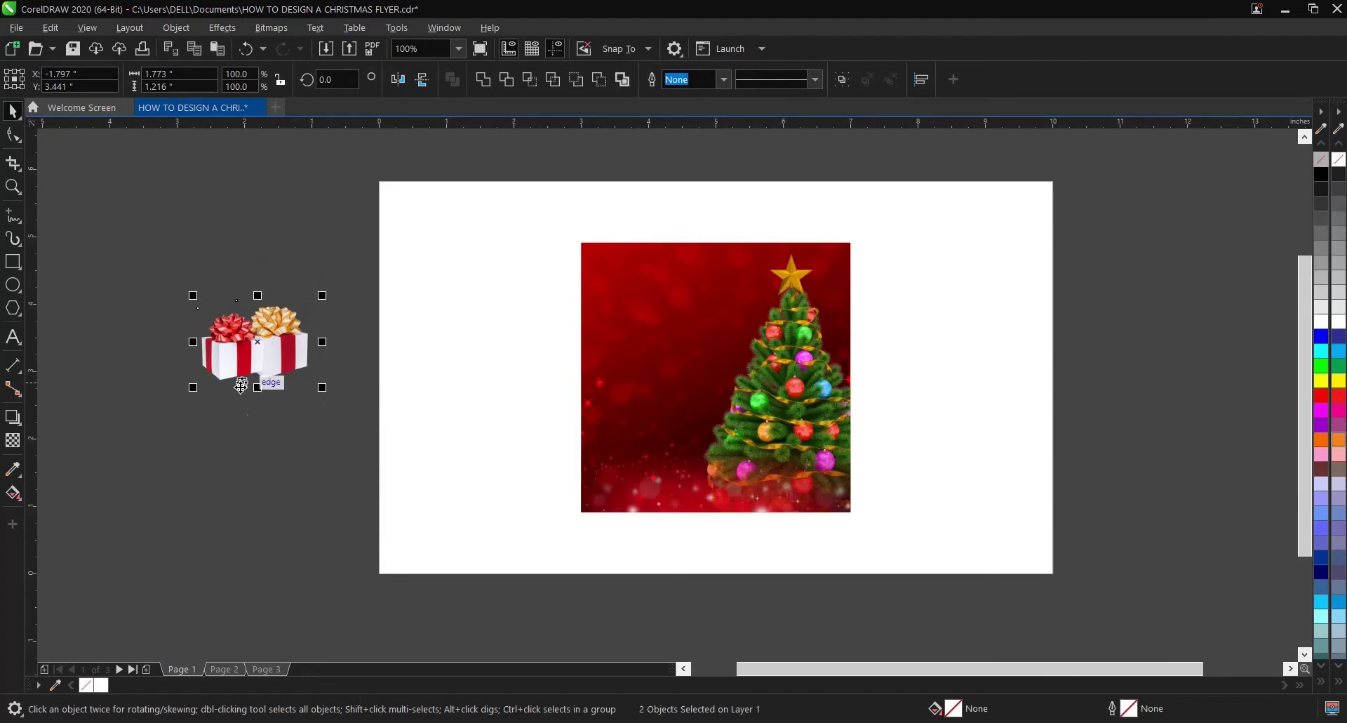
{"action": "left_click", "coordinate": [267, 385]}
{"action": "scroll", "coordinate": [273, 363], "scroll_direction": "up", "scroll_amount": 2}
{"action": "left_click_drag", "start_coordinate": [273, 363], "coordinate": [460, 378]}
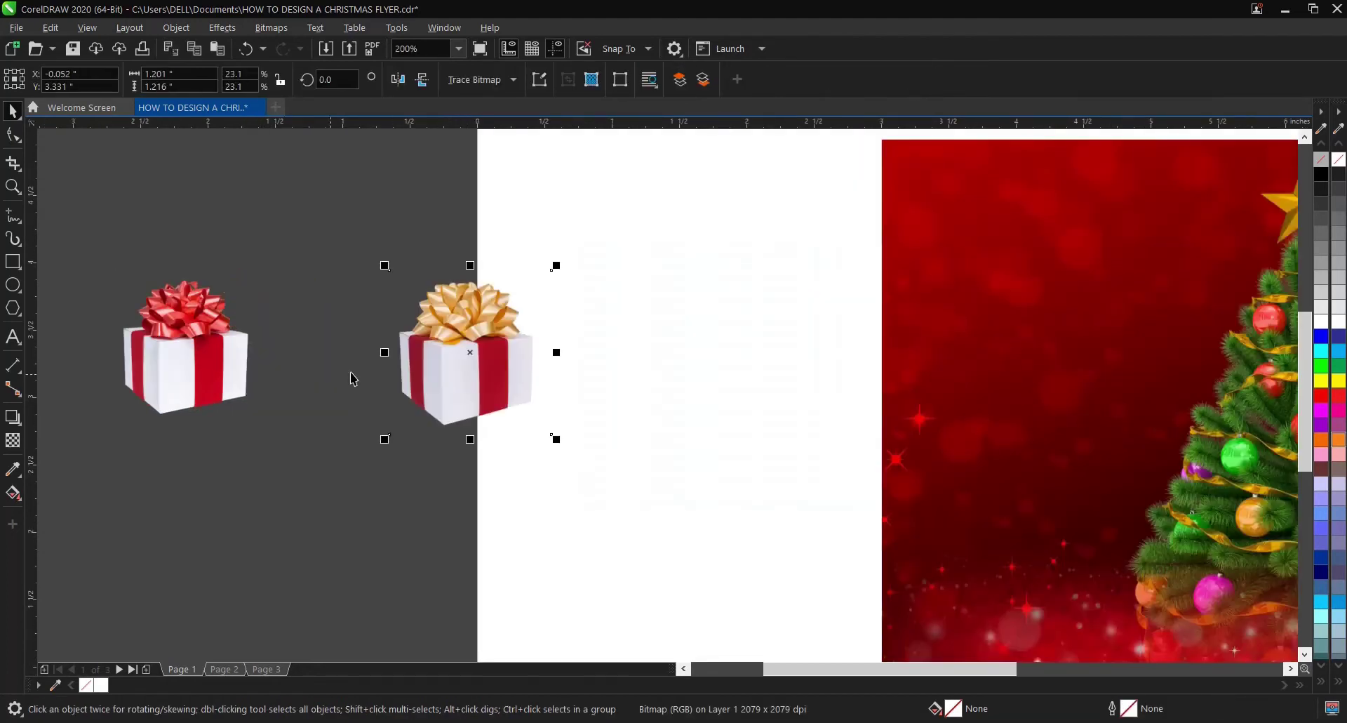
{"action": "left_click_drag", "start_coordinate": [221, 405], "coordinate": [364, 489]}
{"action": "left_click_drag", "start_coordinate": [323, 435], "coordinate": [618, 384]}
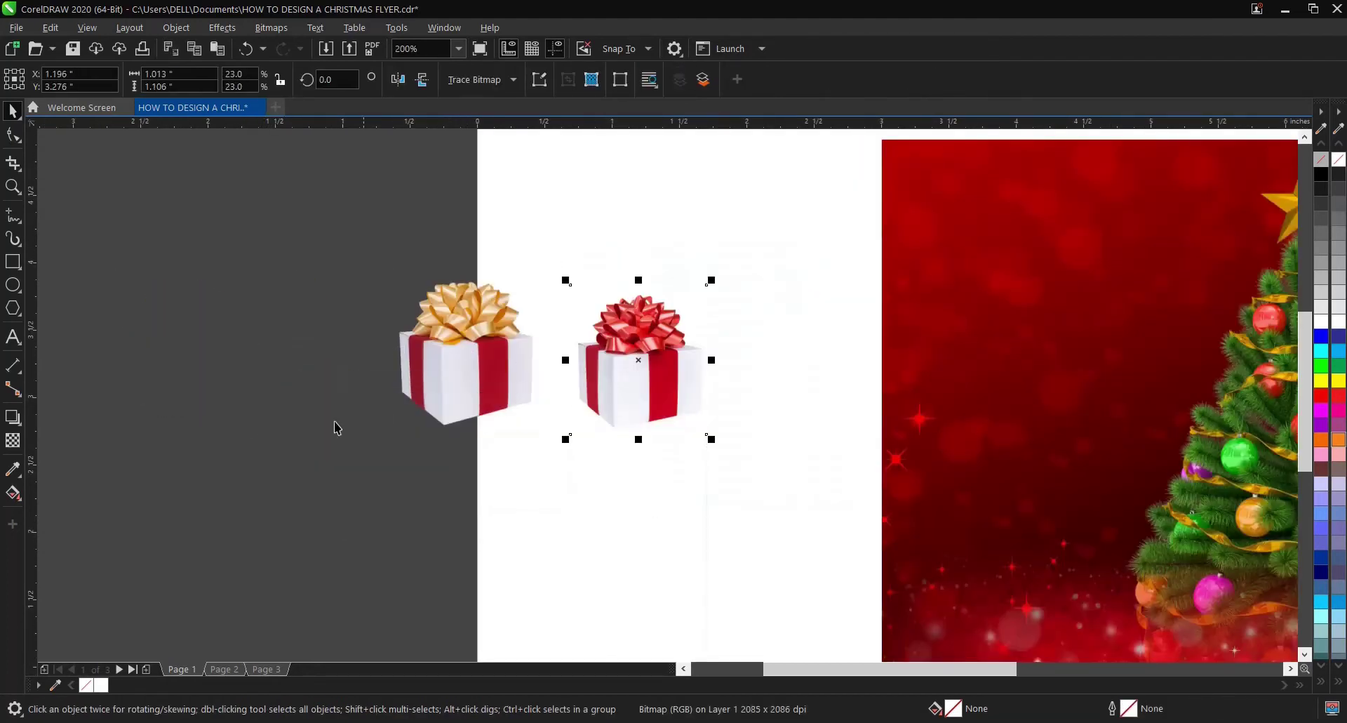
Step: Place both gift boxes inside the PowerClip square, in its lower-left area beside the Christmas tree
{"action": "scroll", "coordinate": [264, 414], "scroll_direction": "down", "scroll_amount": 2}
{"action": "scroll", "coordinate": [491, 421], "scroll_direction": "up", "scroll_amount": 2}
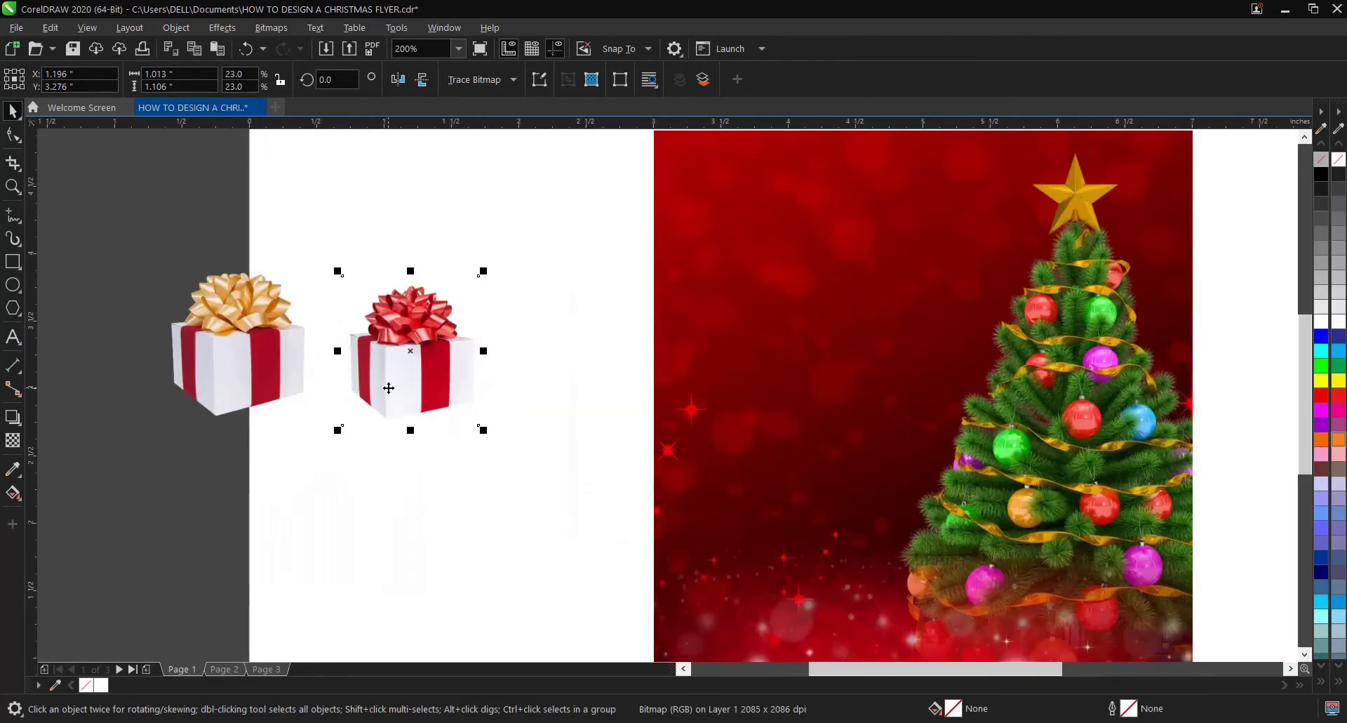
{"action": "left_click_drag", "start_coordinate": [120, 226], "coordinate": [500, 469]}
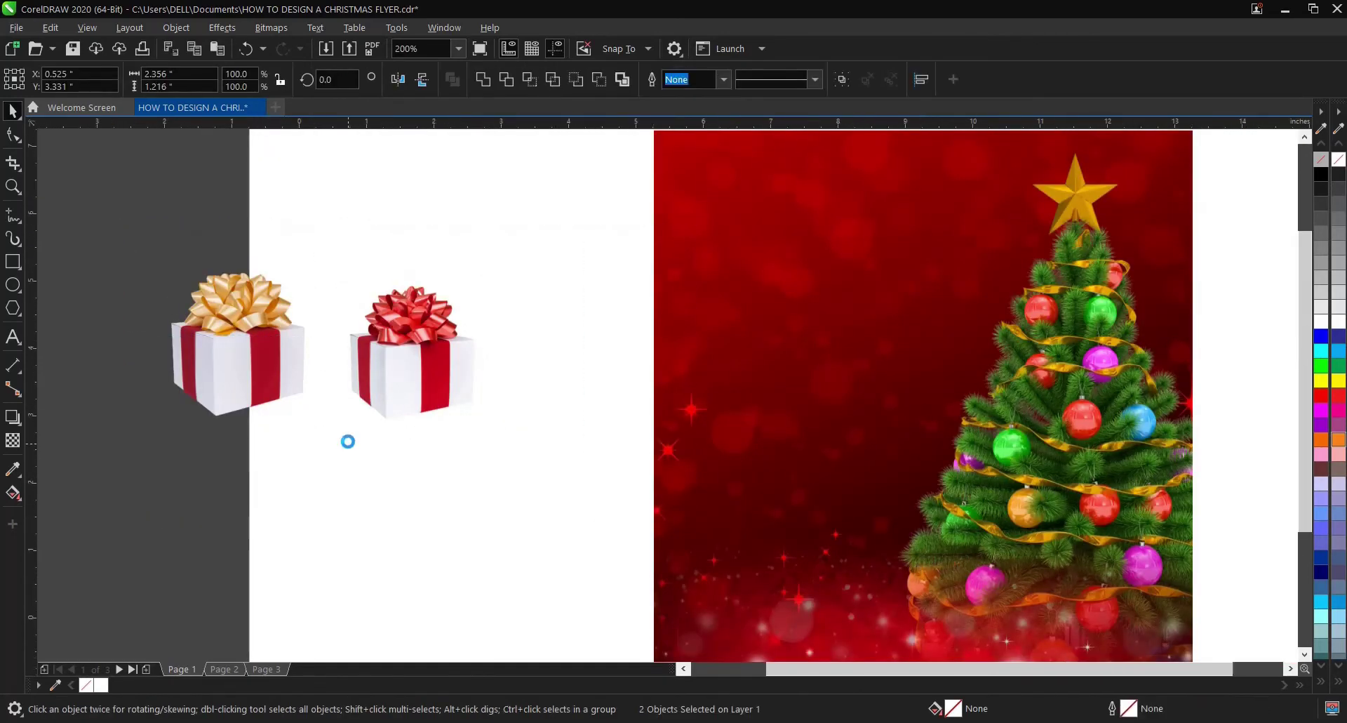
{"action": "scroll", "coordinate": [351, 443], "scroll_direction": "down", "scroll_amount": 4}
{"action": "scroll", "coordinate": [372, 421], "scroll_direction": "up", "scroll_amount": 2}
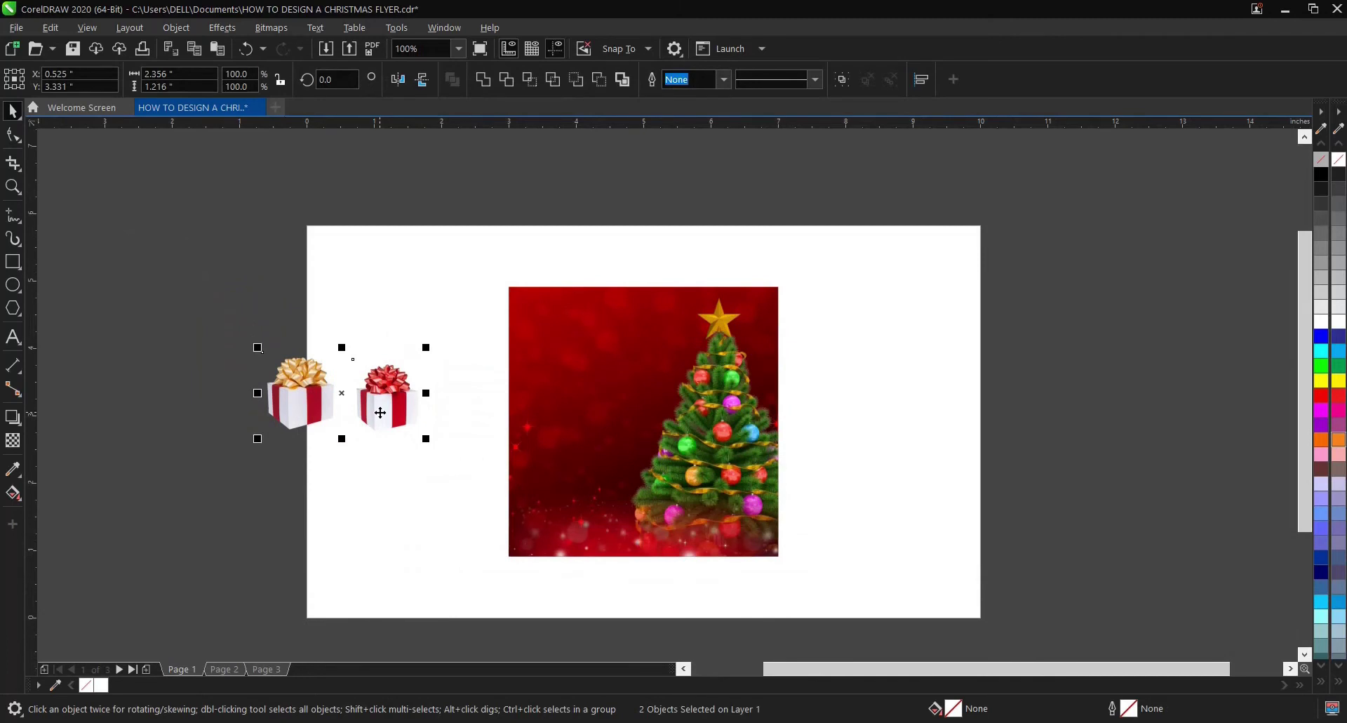
{"action": "left_click_drag", "start_coordinate": [381, 412], "coordinate": [625, 507]}
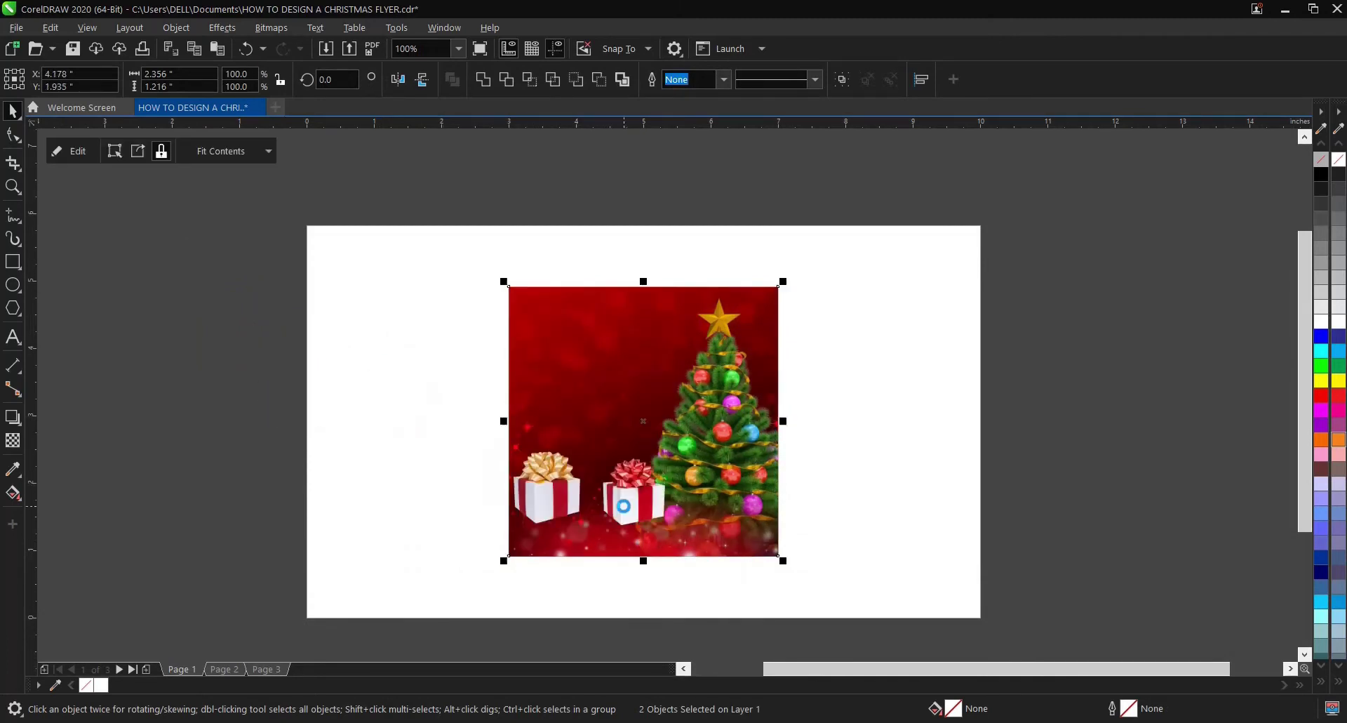
Step: Edit the PowerClip contents, overlapping the red-bow box onto the gold-bow box and enlarging the pair to about 1.92 × 1.42 inches
{"action": "left_click", "coordinate": [72, 151]}
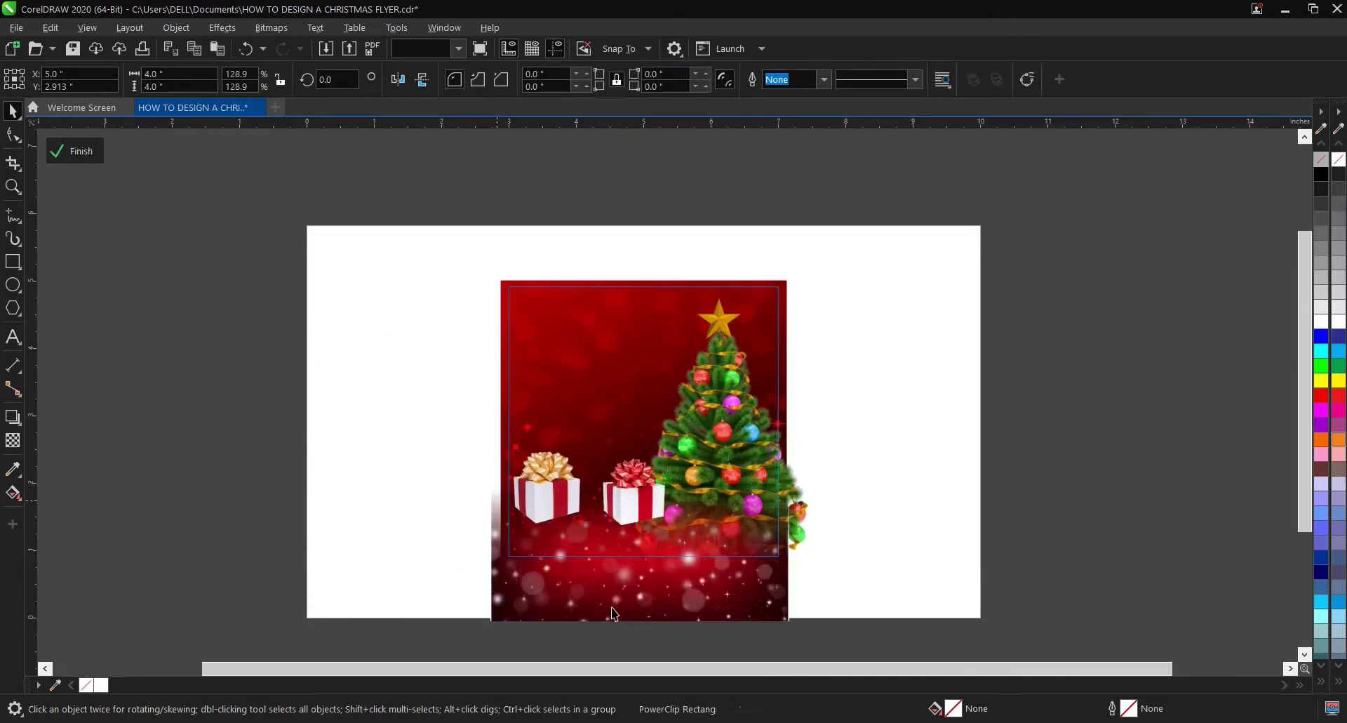
{"action": "scroll", "coordinate": [602, 611], "scroll_direction": "up", "scroll_amount": 2}
{"action": "left_click", "coordinate": [495, 400]}
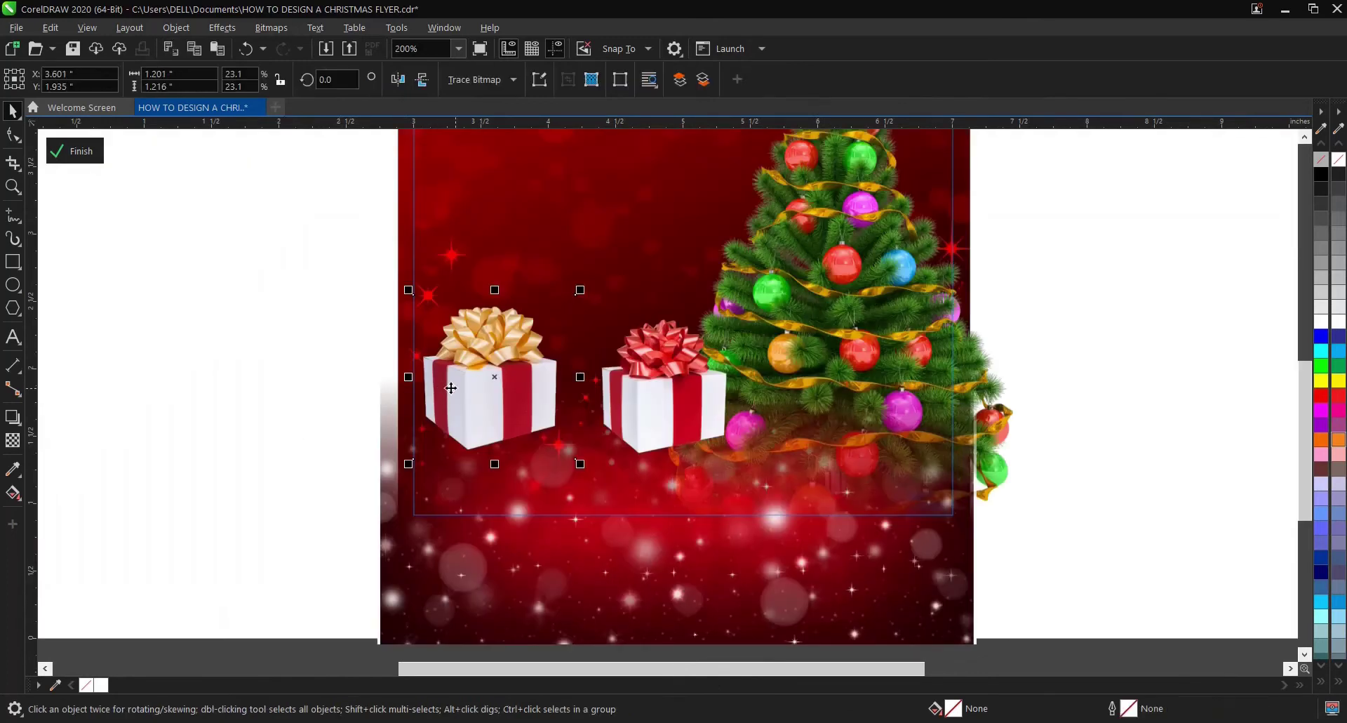
{"action": "left_click_drag", "start_coordinate": [688, 393], "coordinate": [595, 394]}
{"action": "left_click_drag", "start_coordinate": [209, 226], "coordinate": [704, 510]}
{"action": "left_click_drag", "start_coordinate": [603, 438], "coordinate": [623, 411]}
{"action": "left_click_drag", "start_coordinate": [724, 482], "coordinate": [702, 469]}
{"action": "left_click_drag", "start_coordinate": [565, 365], "coordinate": [578, 370]}
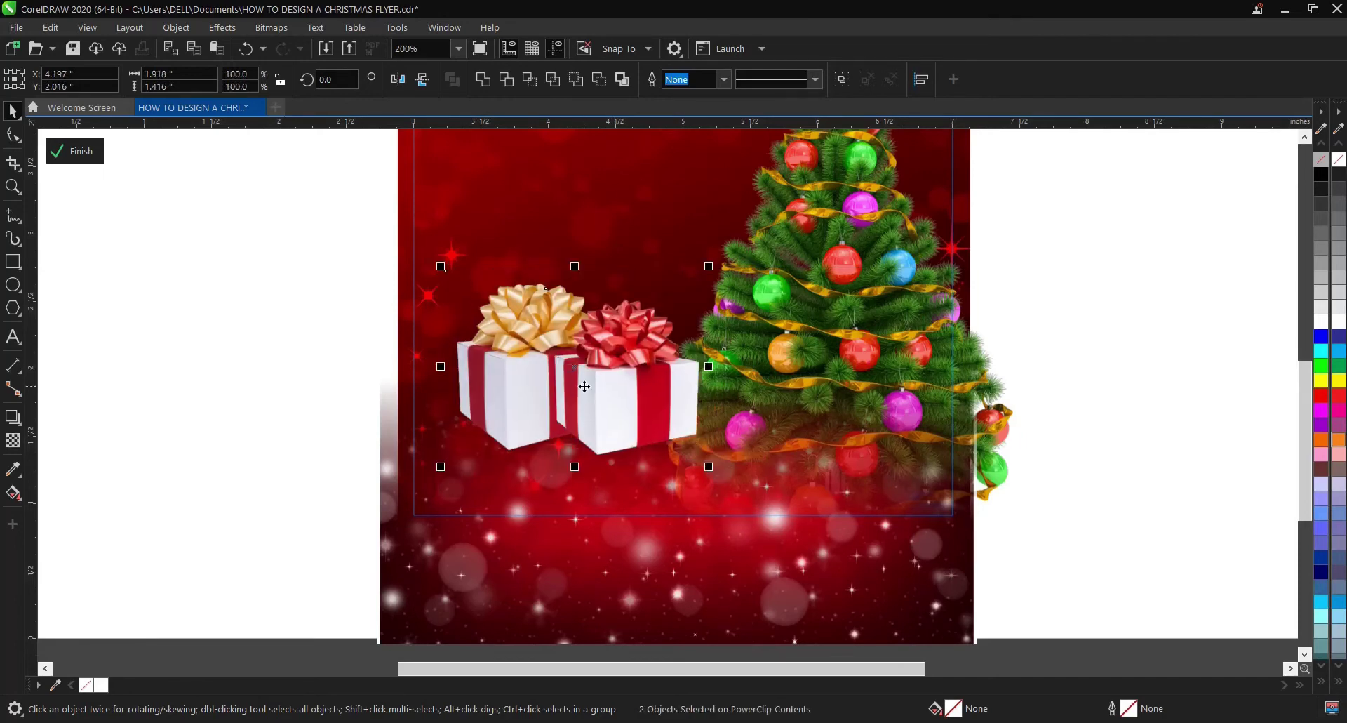
{"action": "left_click", "coordinate": [344, 329]}
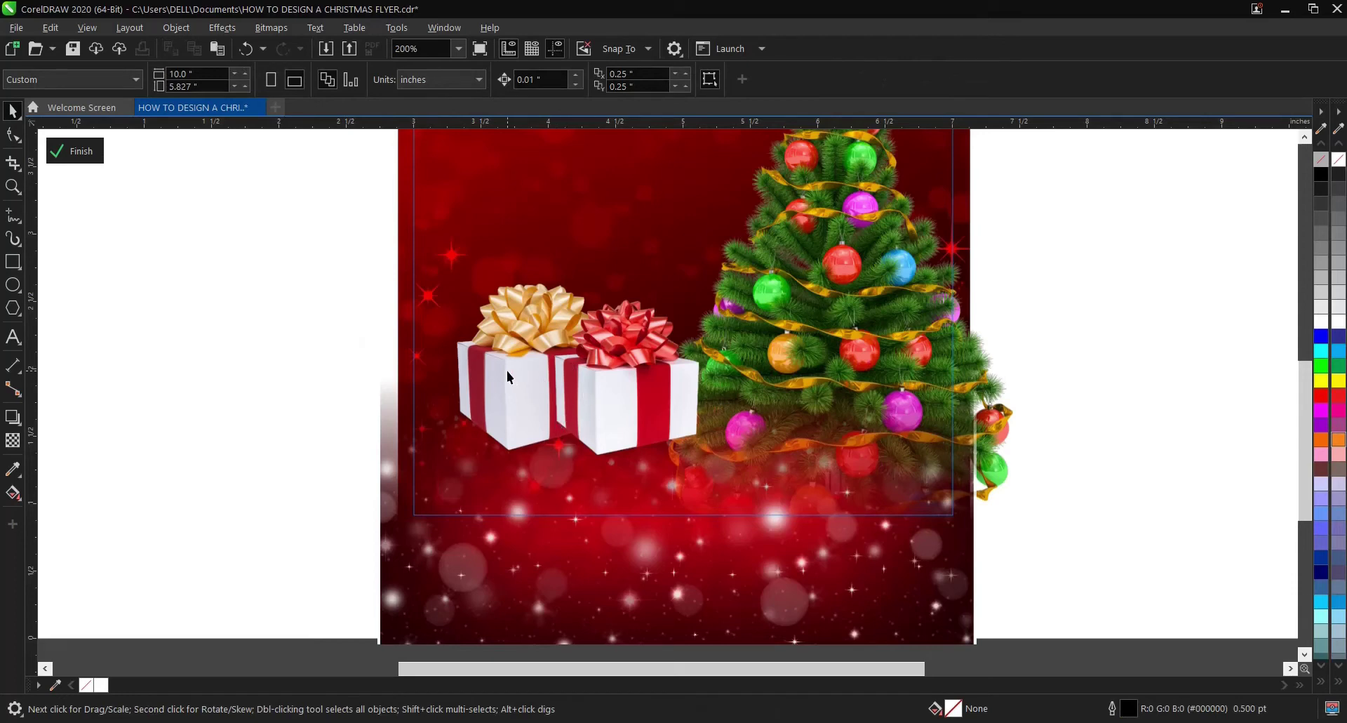
Step: Shift the red-bow box down and left, place a copy behind it to the upper right, and bring the original to the front
{"action": "left_click_drag", "start_coordinate": [599, 386], "coordinate": [553, 410]}
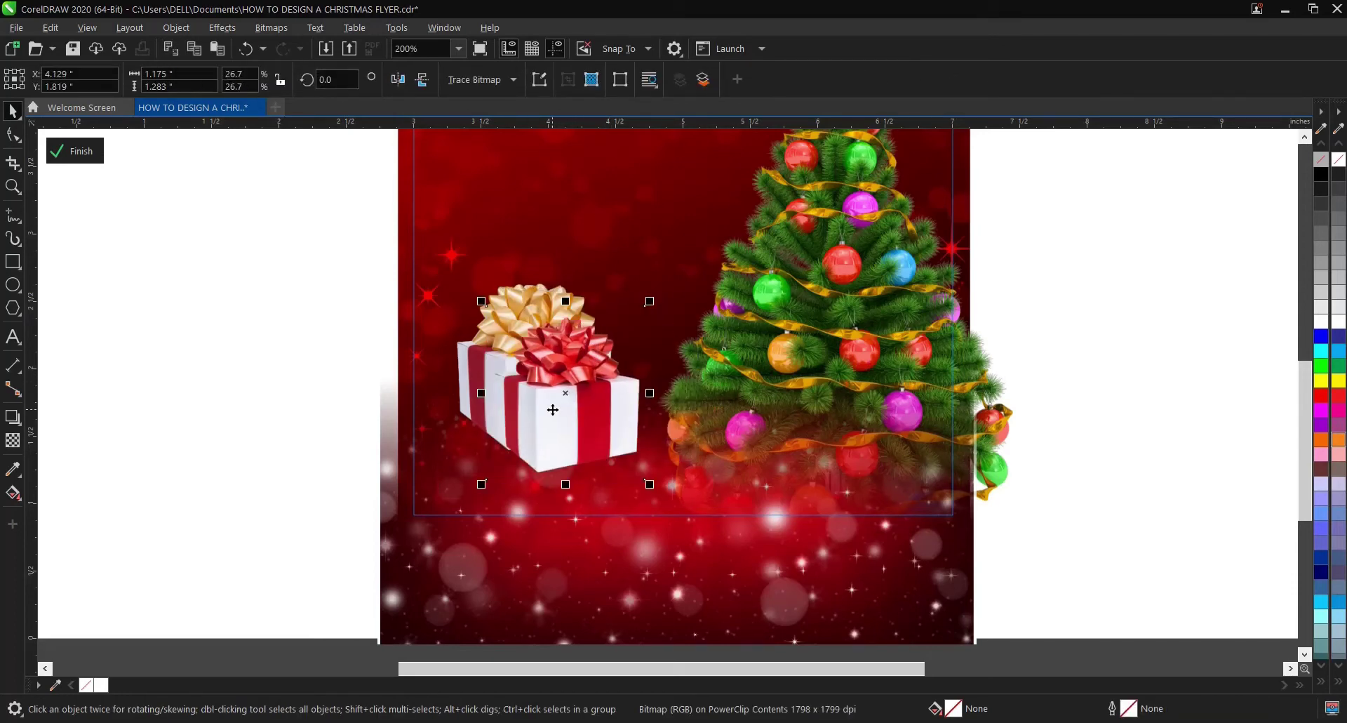
{"action": "left_click_drag", "start_coordinate": [553, 408], "coordinate": [593, 381]}
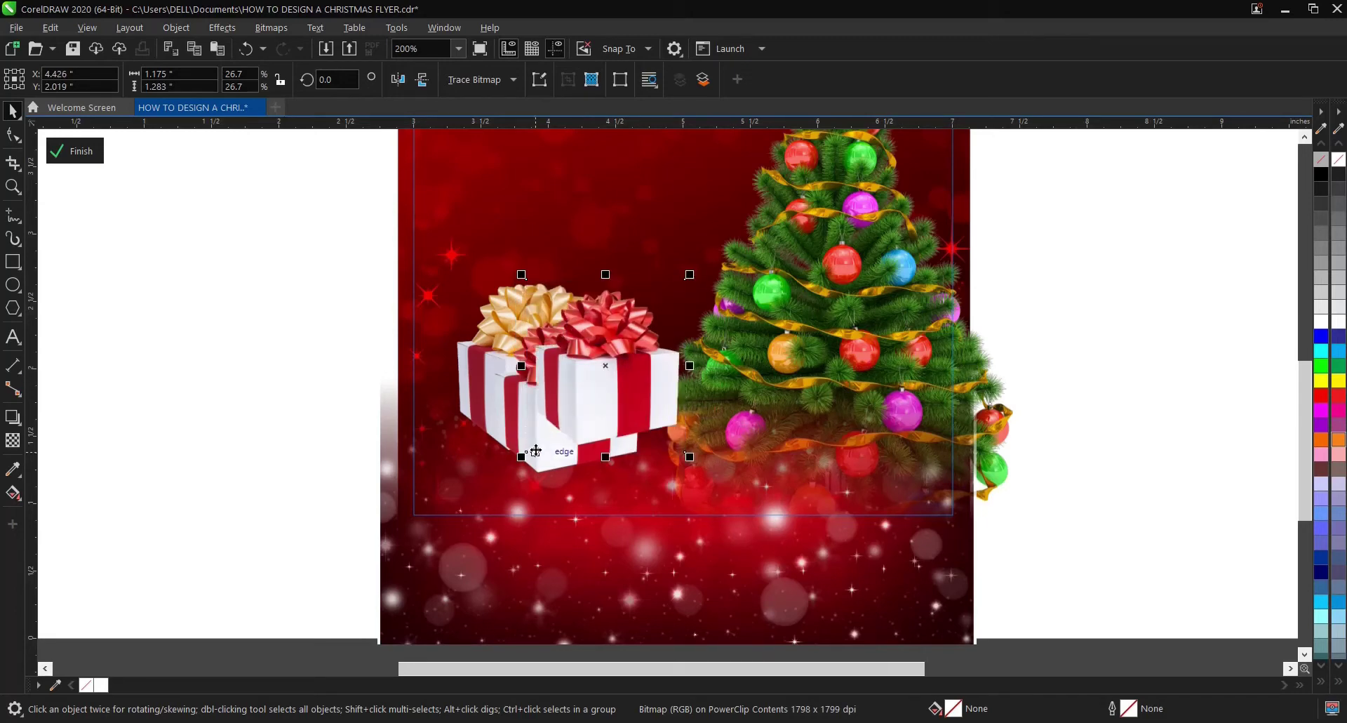
{"action": "left_click_drag", "start_coordinate": [536, 450], "coordinate": [536, 450]}
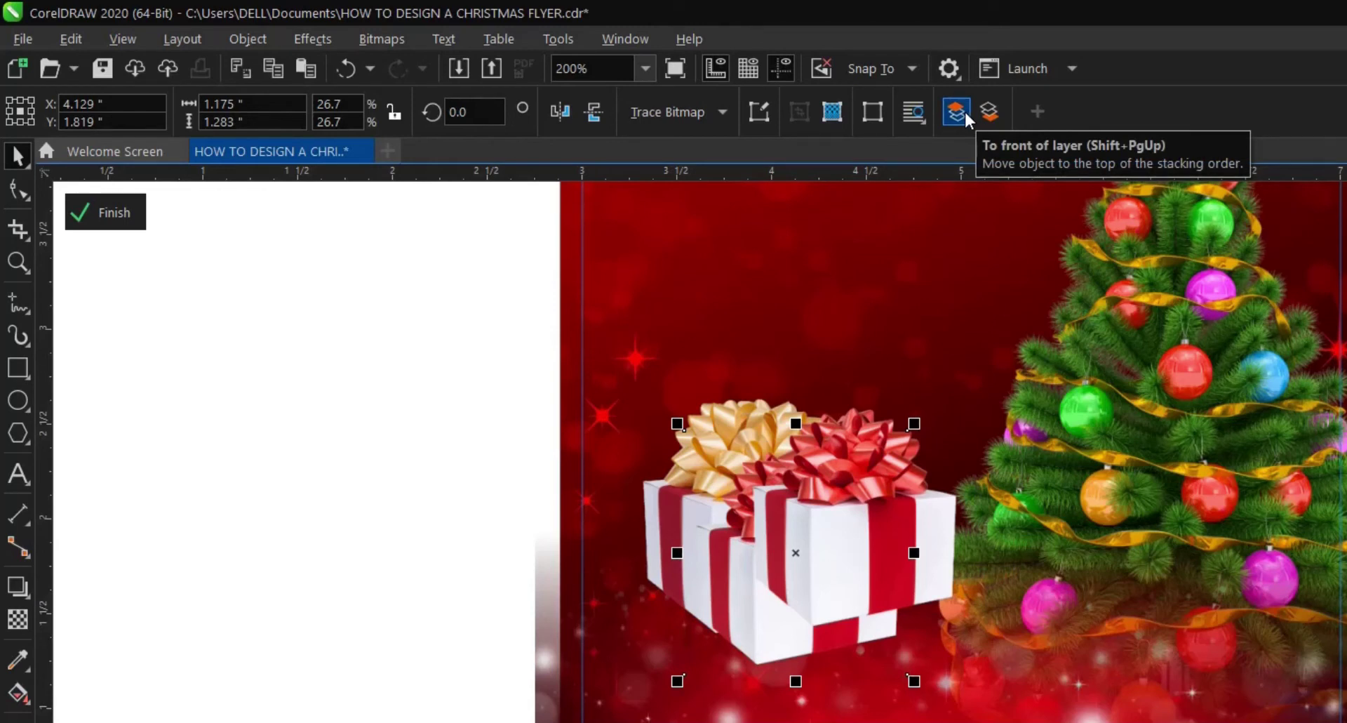
{"action": "left_click", "coordinate": [965, 112]}
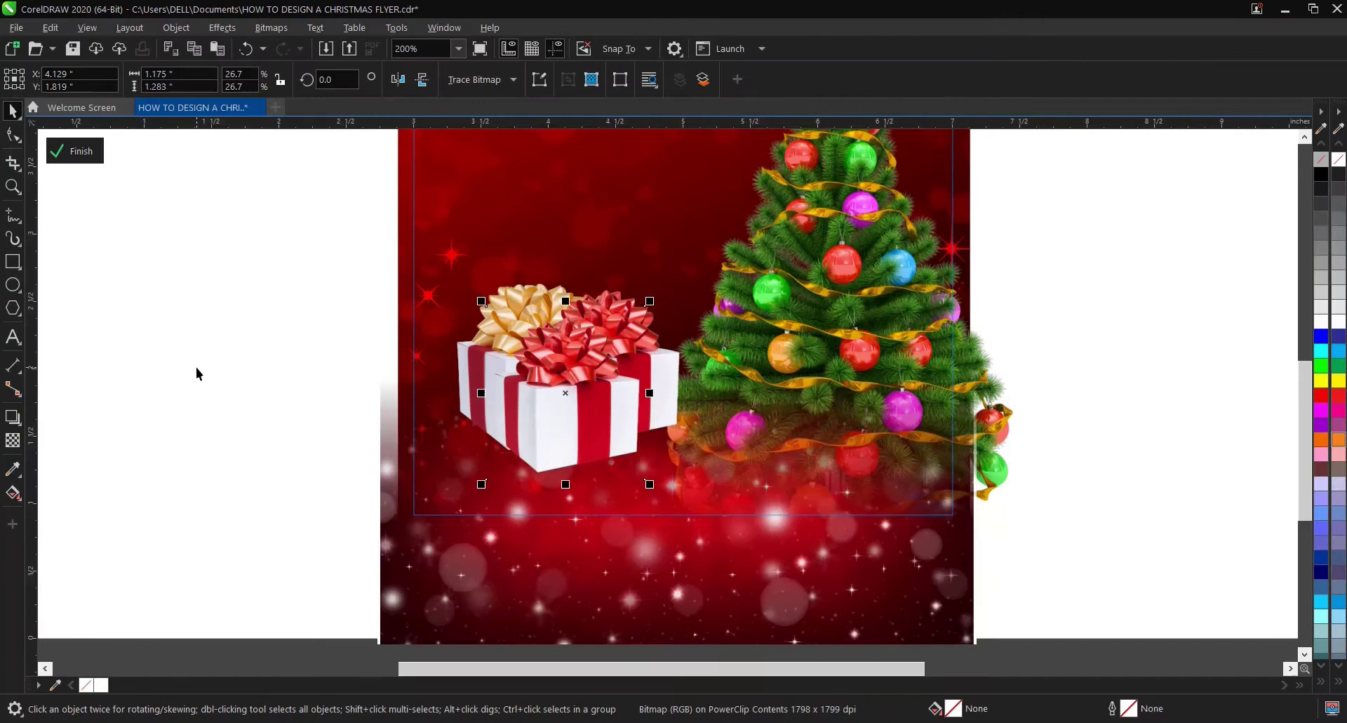
{"action": "left_click", "coordinate": [195, 368]}
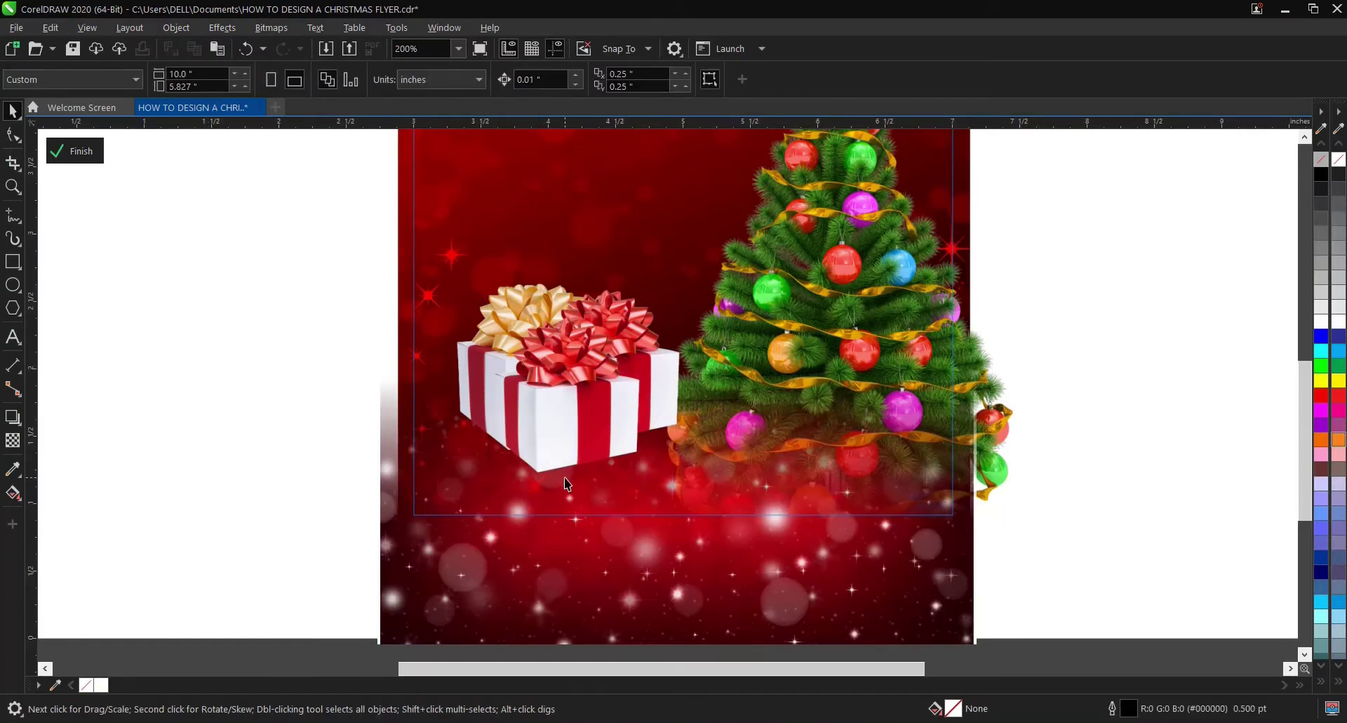
Step: Enlarge the three gift boxes to about 1.87 × 1.63 inches and bring the sparkling red image to the front of the layer
{"action": "left_click_drag", "start_coordinate": [249, 223], "coordinate": [704, 495]}
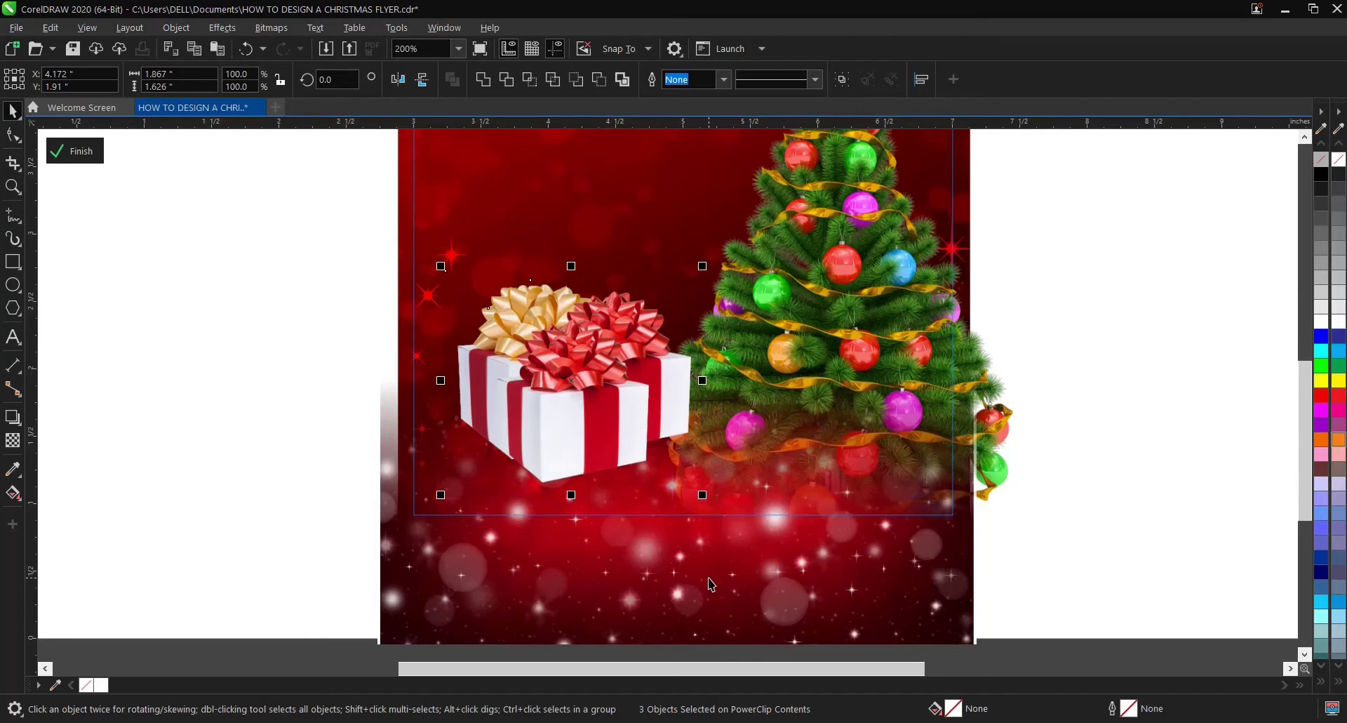
{"action": "left_click", "coordinate": [709, 583]}
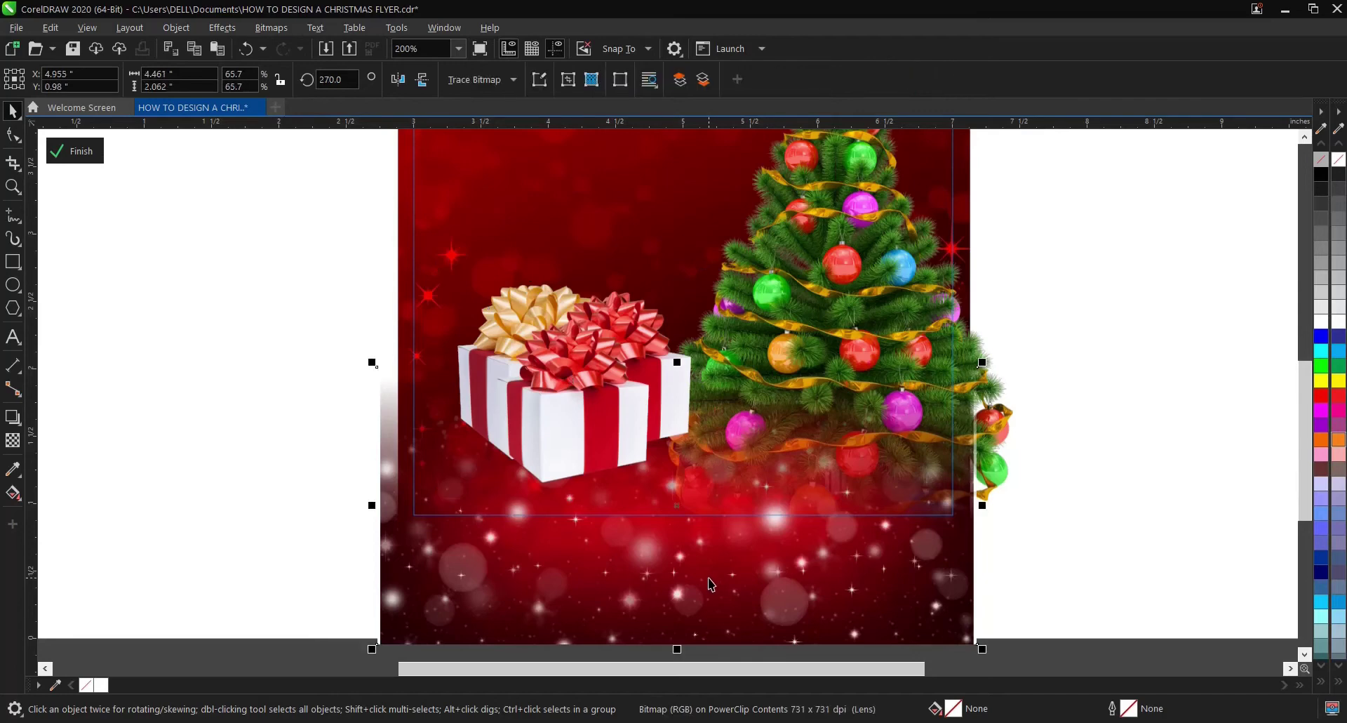
{"action": "left_click", "coordinate": [681, 80]}
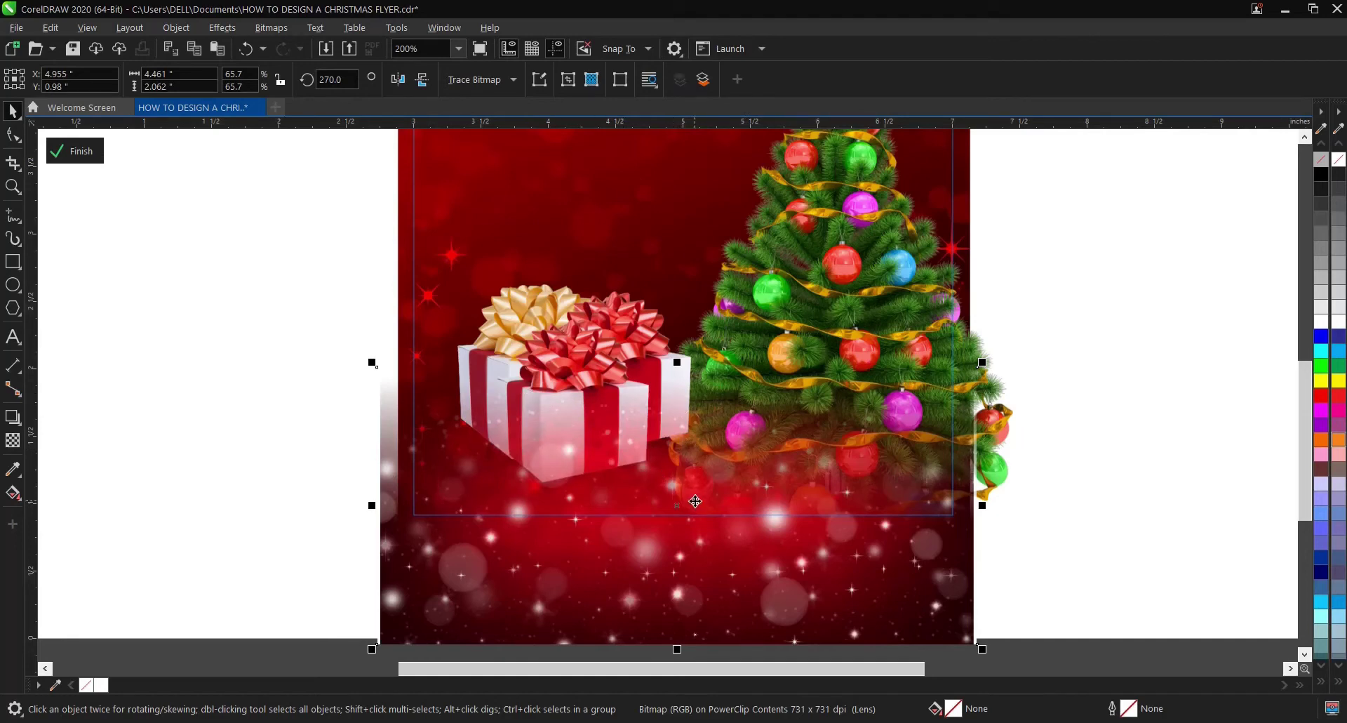
Step: Enlarge the three gift boxes to about 1.89 × 1.65 inches and raise the sparkling image to a Y position of 1.215 inches
{"action": "left_click_drag", "start_coordinate": [290, 230], "coordinate": [723, 507]}
{"action": "mouse_move", "coordinate": [706, 496]}
{"action": "left_mouse_down"}
{"action": "mouse_move", "coordinate": [729, 511]}
{"action": "mouse_move", "coordinate": [709, 500]}
{"action": "left_mouse_up"}
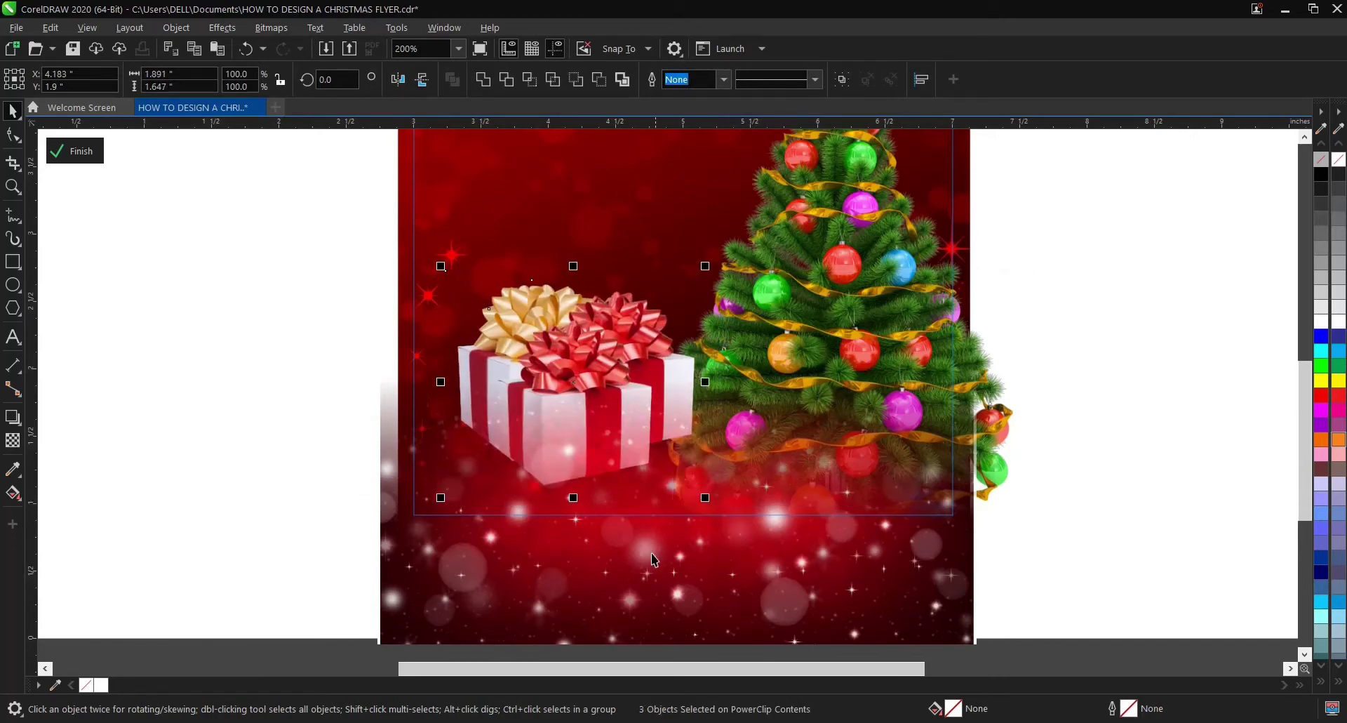
{"action": "left_click", "coordinate": [654, 559]}
{"action": "left_click_drag", "start_coordinate": [653, 560], "coordinate": [674, 531]}
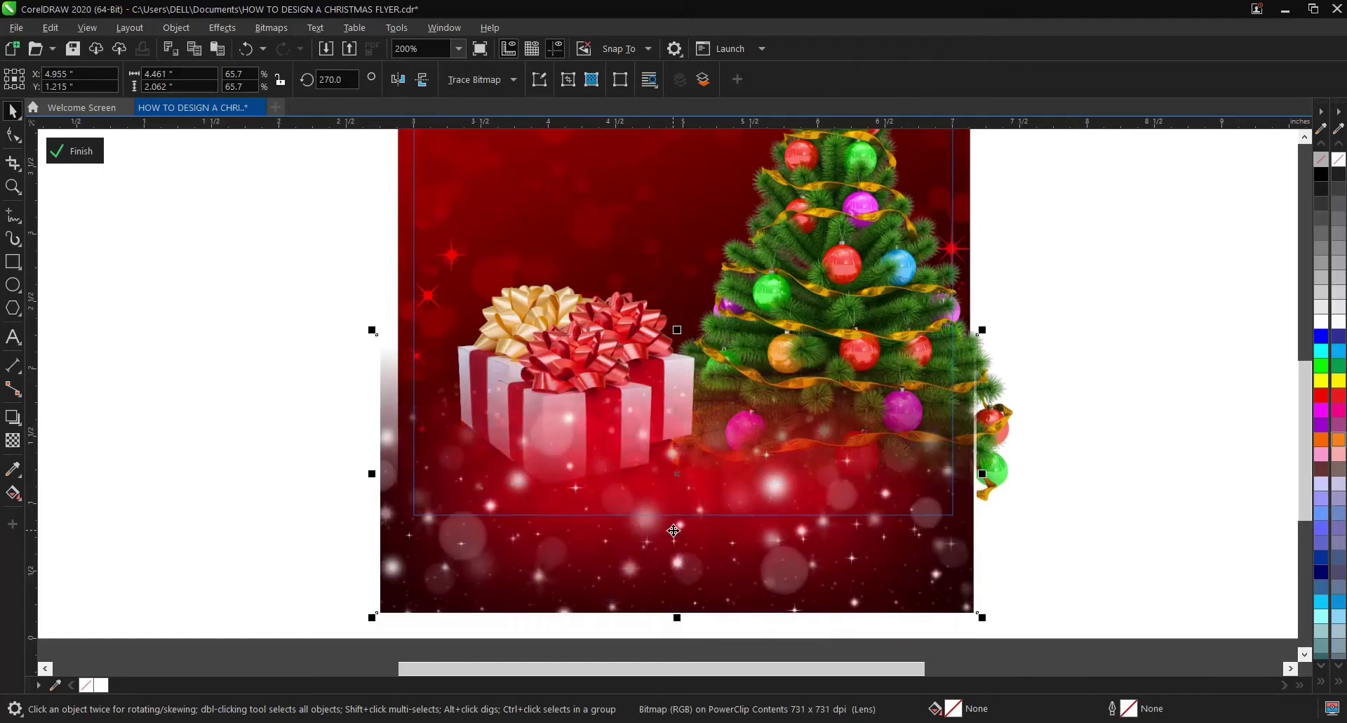
Step: Enlarge the three gift boxes to about 1.99 × 1.73 inches and finish editing the PowerClip contents
{"action": "left_click", "coordinate": [697, 492]}
{"action": "left_click_drag", "start_coordinate": [306, 261], "coordinate": [712, 505]}
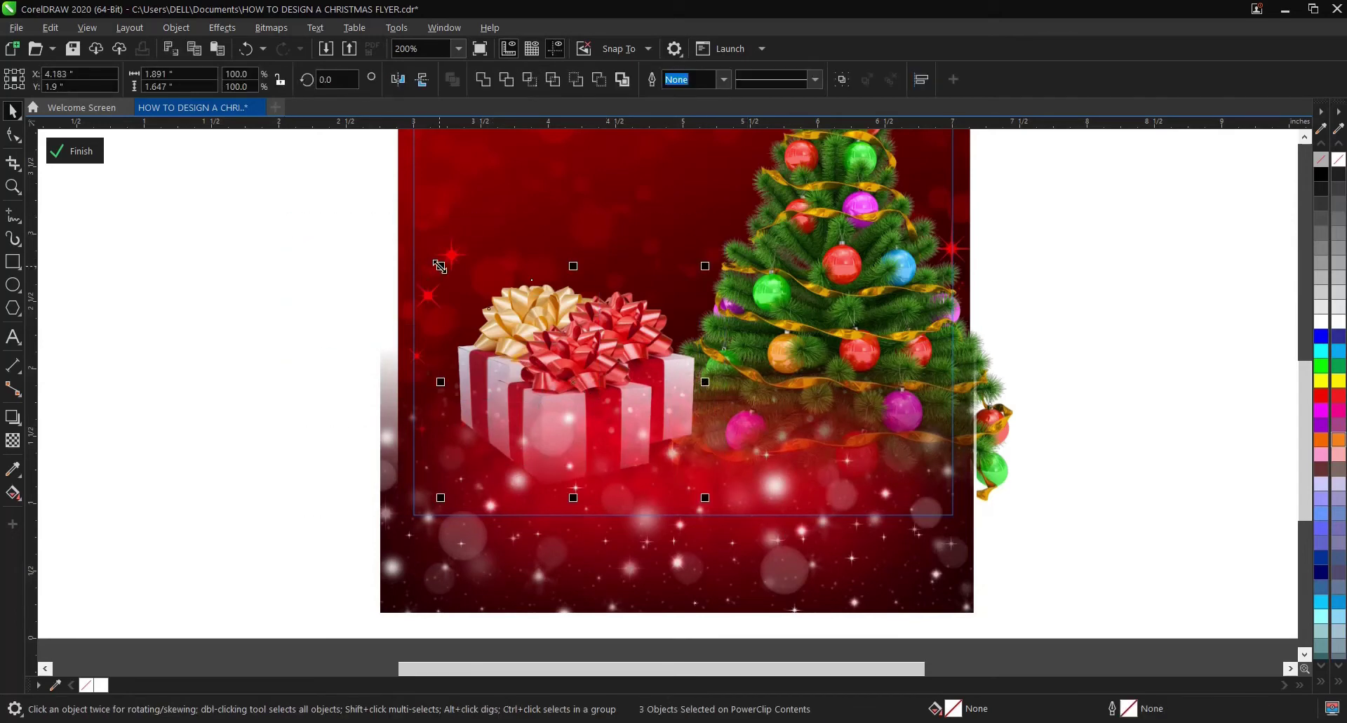
{"action": "left_click_drag", "start_coordinate": [440, 267], "coordinate": [427, 253]}
{"action": "scroll", "coordinate": [646, 446], "scroll_direction": "down", "scroll_amount": 2}
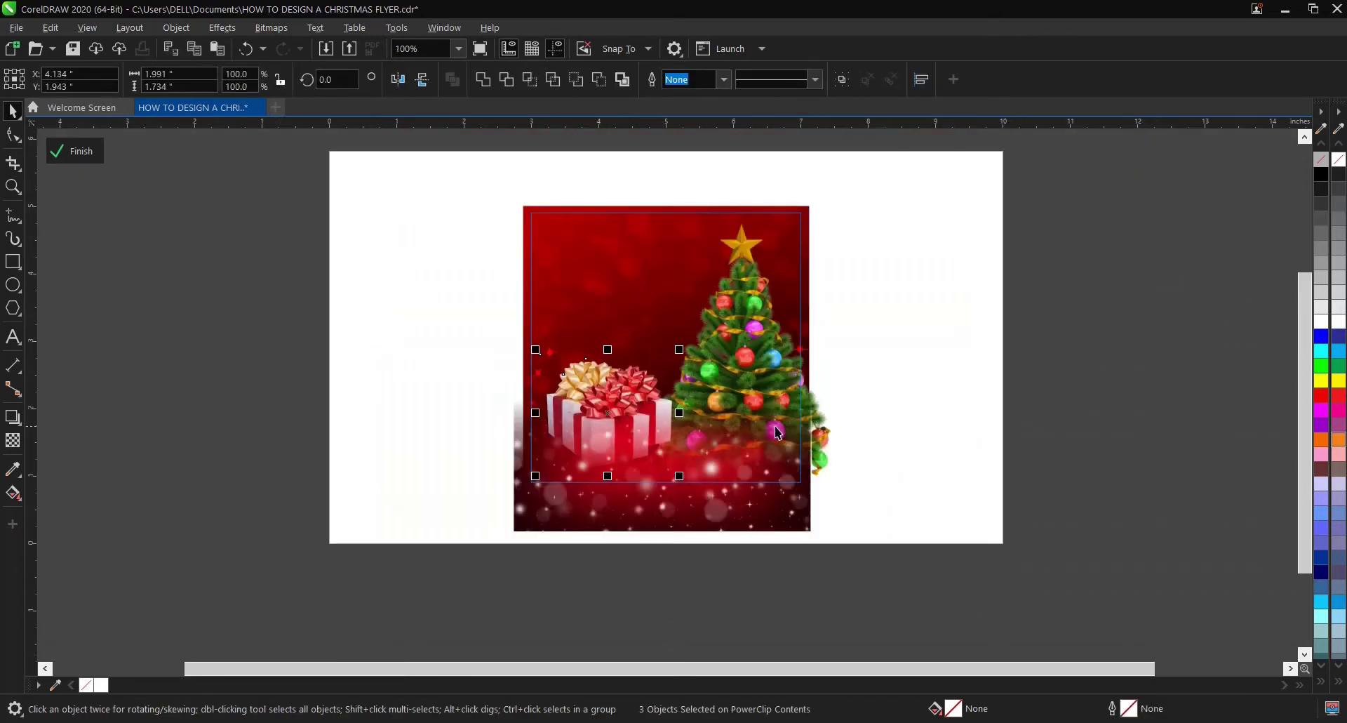
{"action": "scroll", "coordinate": [778, 433], "scroll_direction": "up", "scroll_amount": 2}
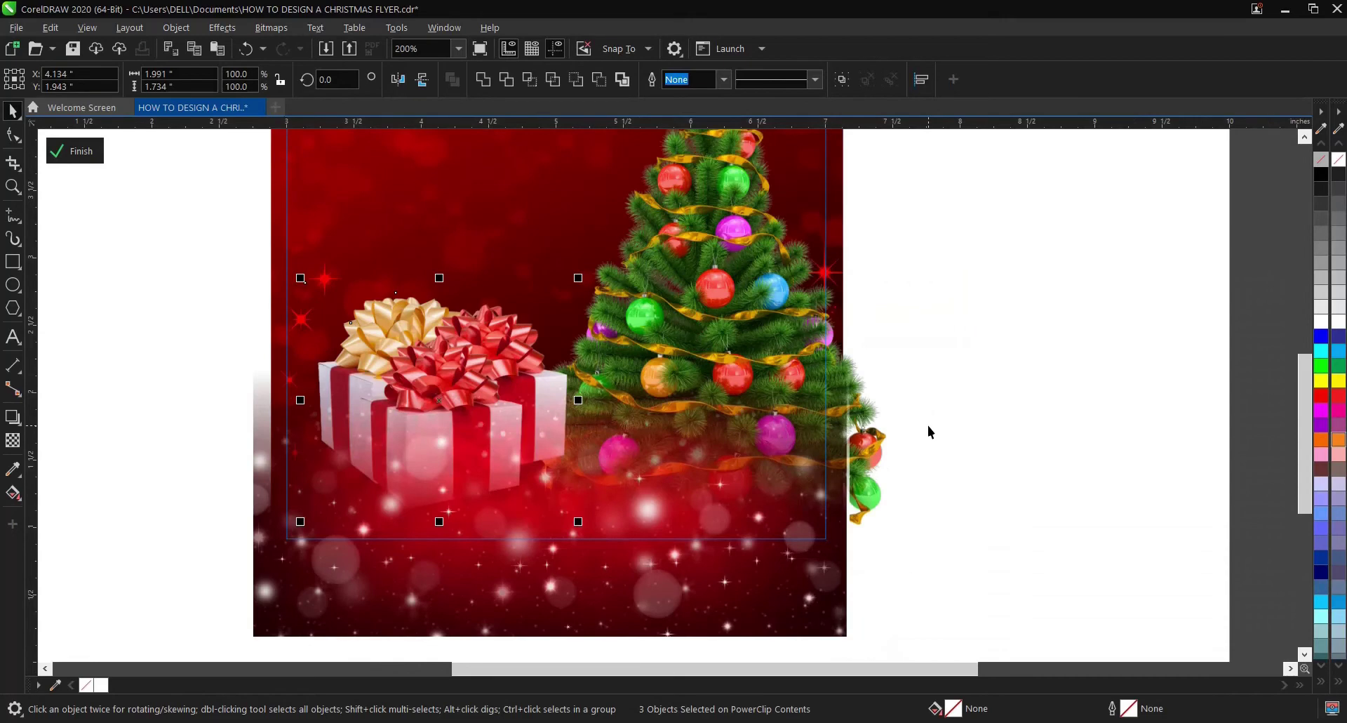
{"action": "left_click", "coordinate": [951, 422], "text": "ctrl"}
{"action": "scroll", "coordinate": [787, 518], "scroll_direction": "down", "scroll_amount": 2}
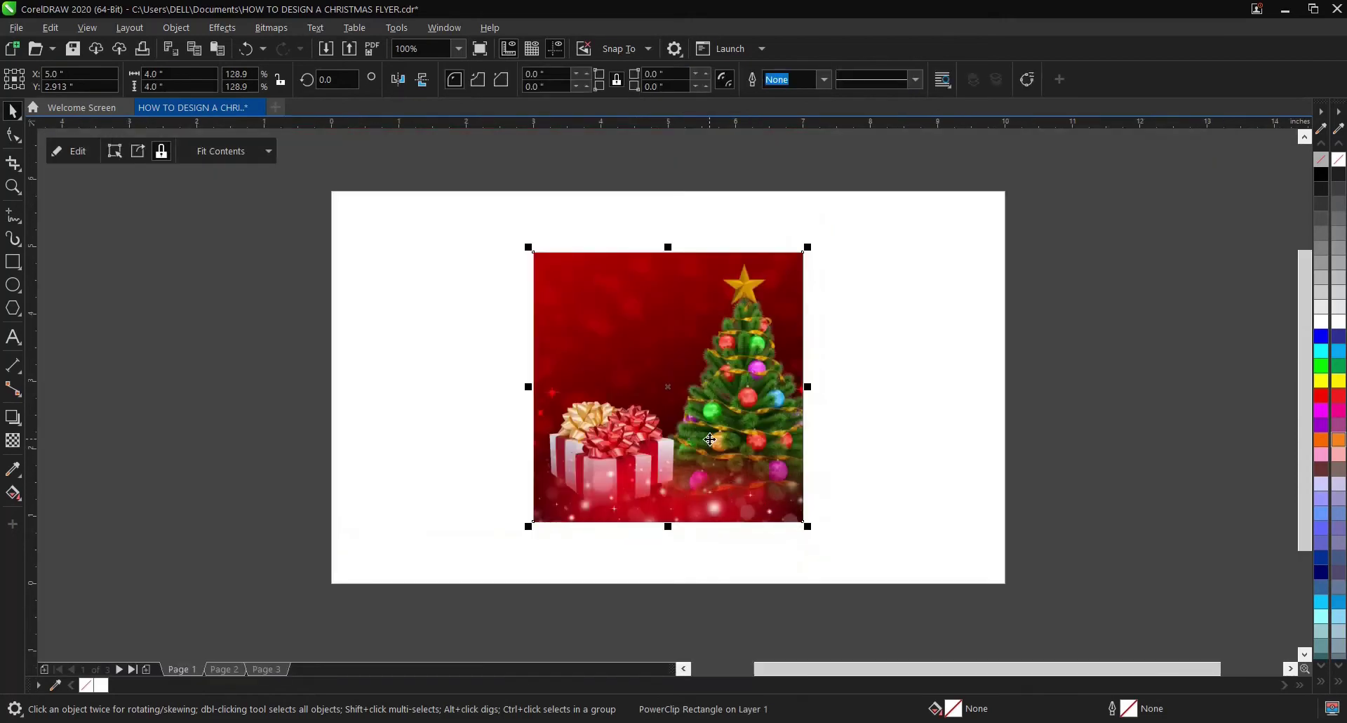
{"action": "scroll", "coordinate": [672, 402], "scroll_direction": "up", "scroll_amount": 2}
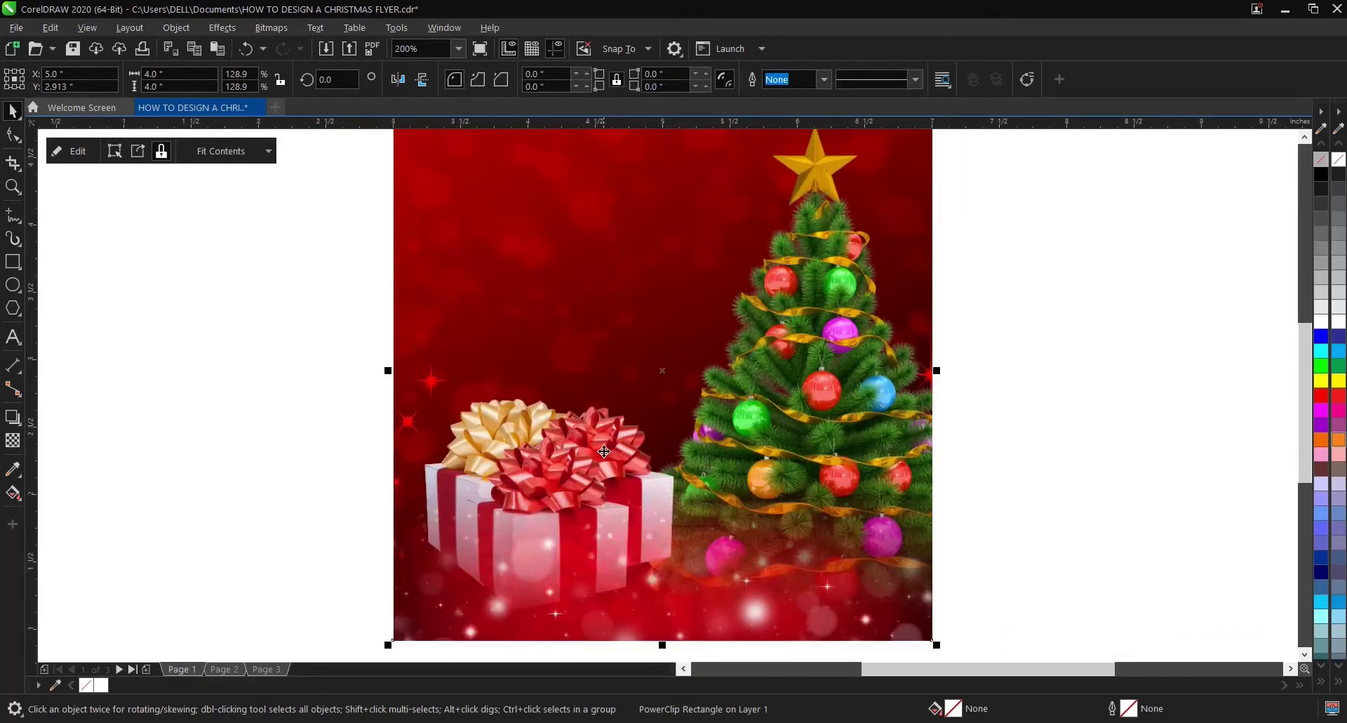
{"action": "scroll", "coordinate": [604, 451], "scroll_direction": "down", "scroll_amount": 2}
{"action": "scroll", "coordinate": [657, 416], "scroll_direction": "up", "scroll_amount": 2}
{"action": "left_click", "coordinate": [970, 397]}
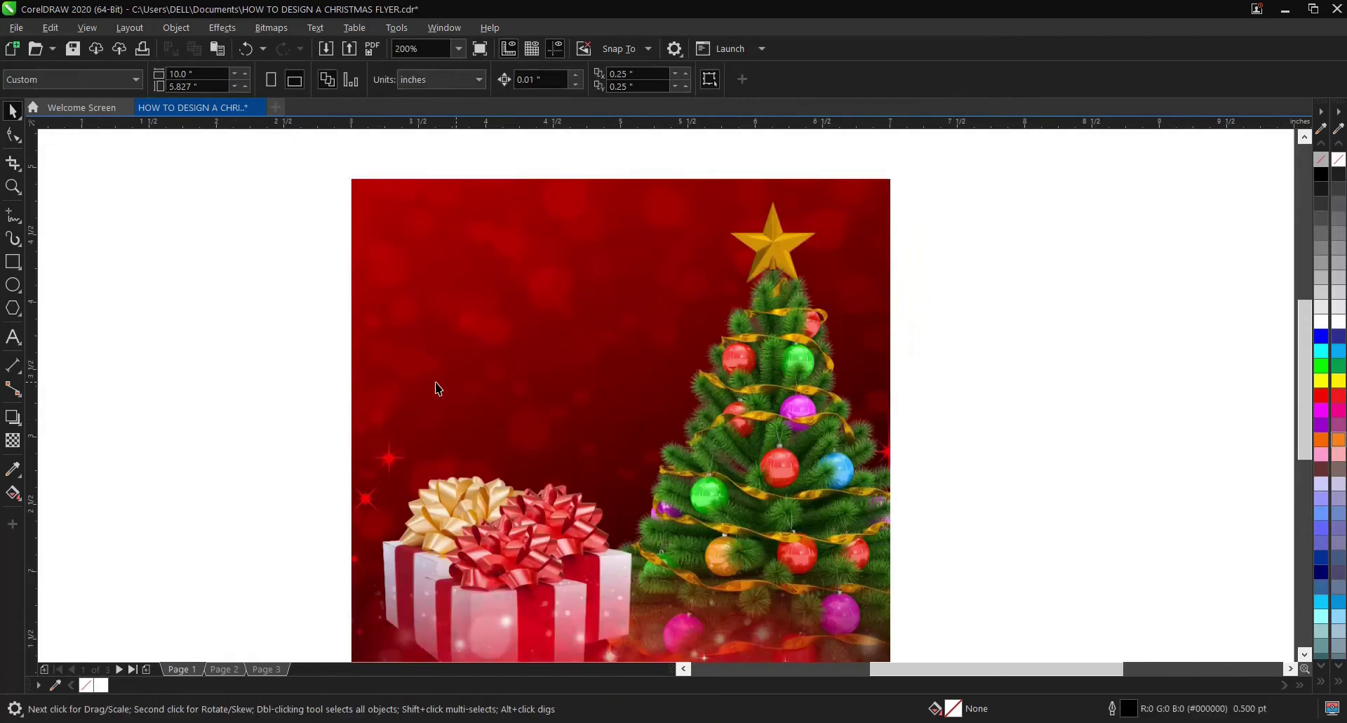
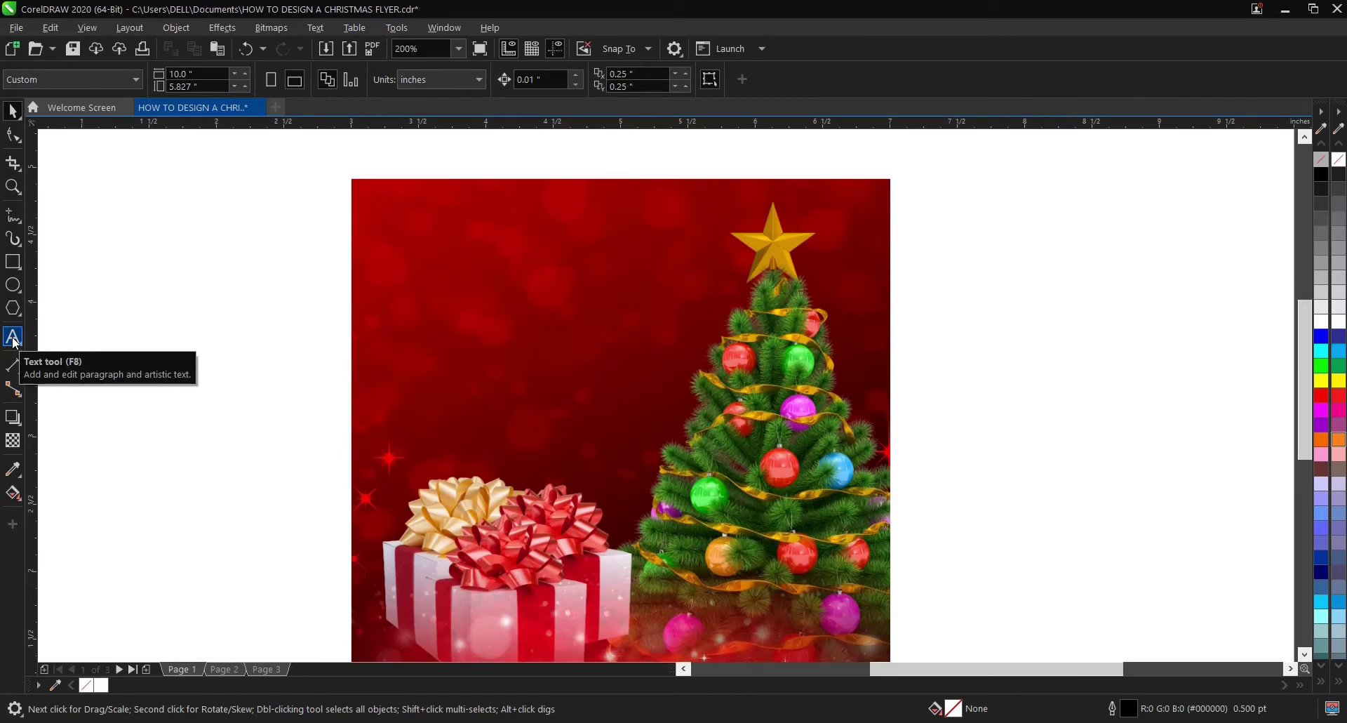
Step: Add the artistic text "Merry", "Christmas", "Celebration" on three lines beside the flyer's left edge and center-align it
{"action": "left_click", "coordinate": [12, 337]}
{"action": "left_click", "coordinate": [190, 379]}
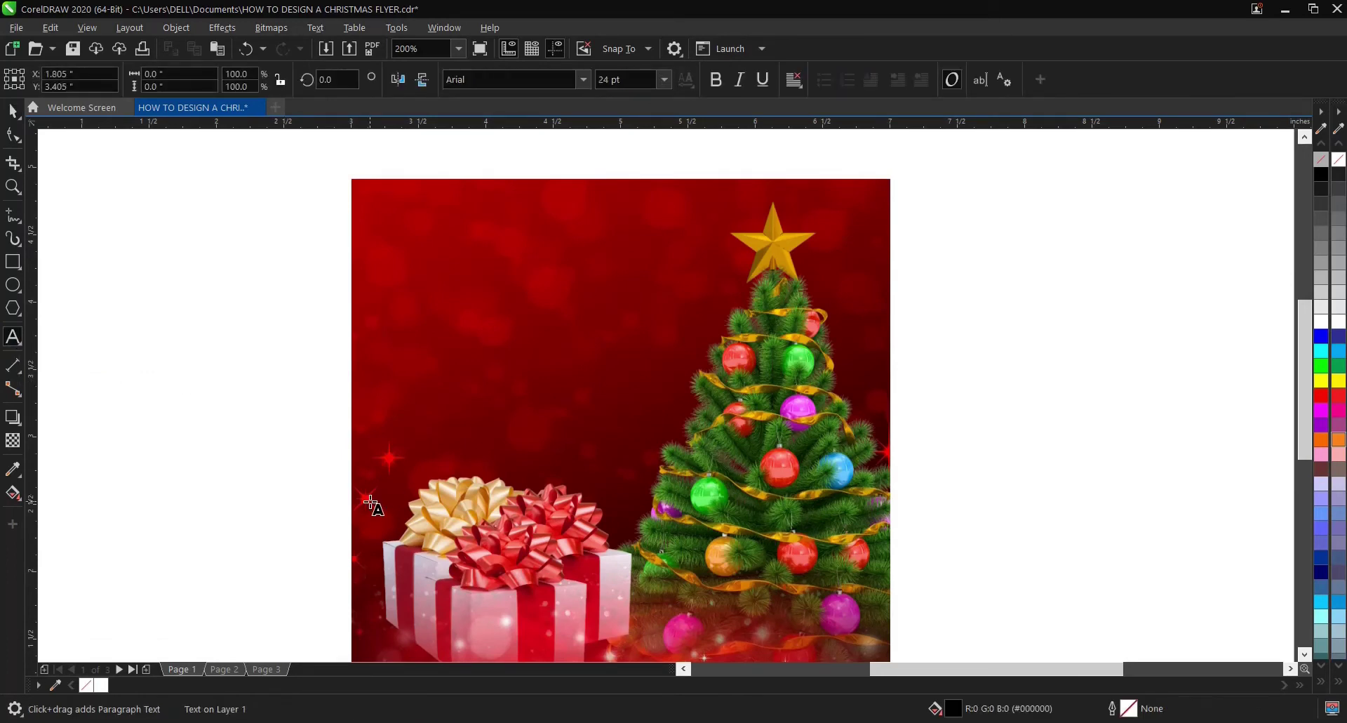
{"action": "type", "text": "Merry "}
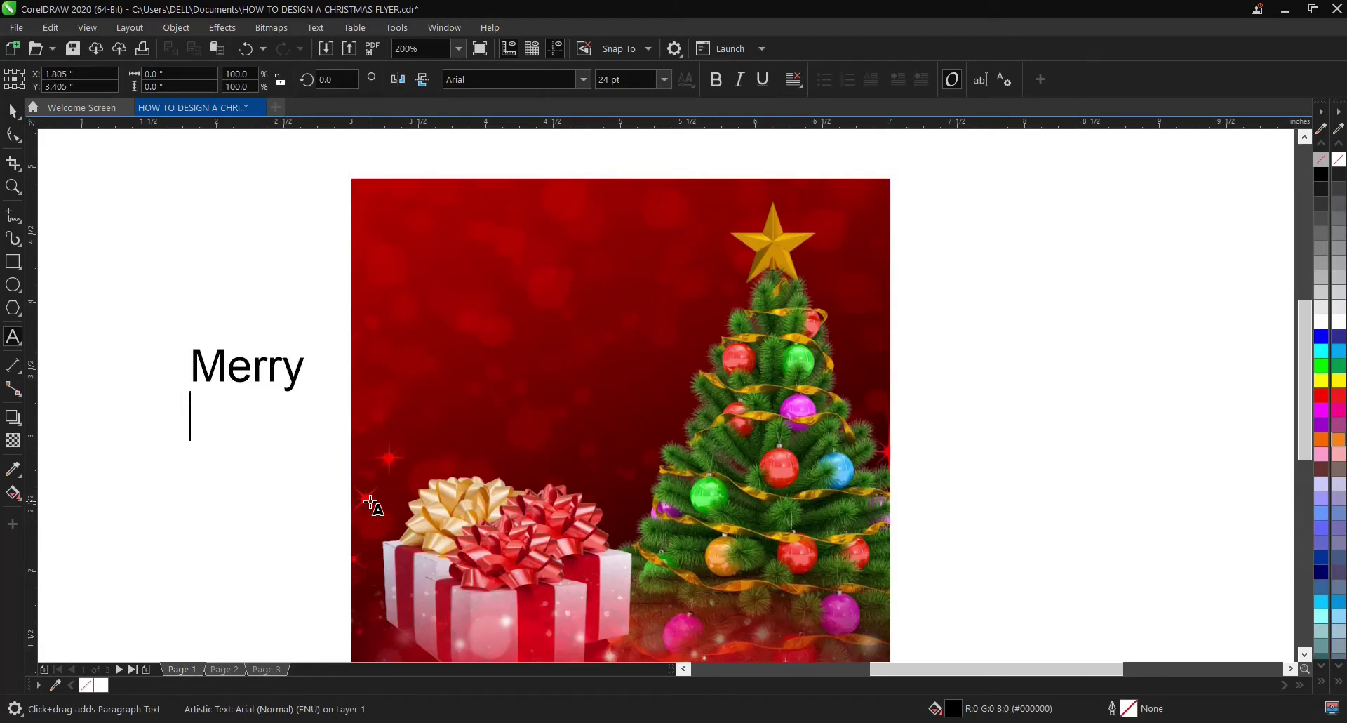
{"action": "type", "text": "Chris"}
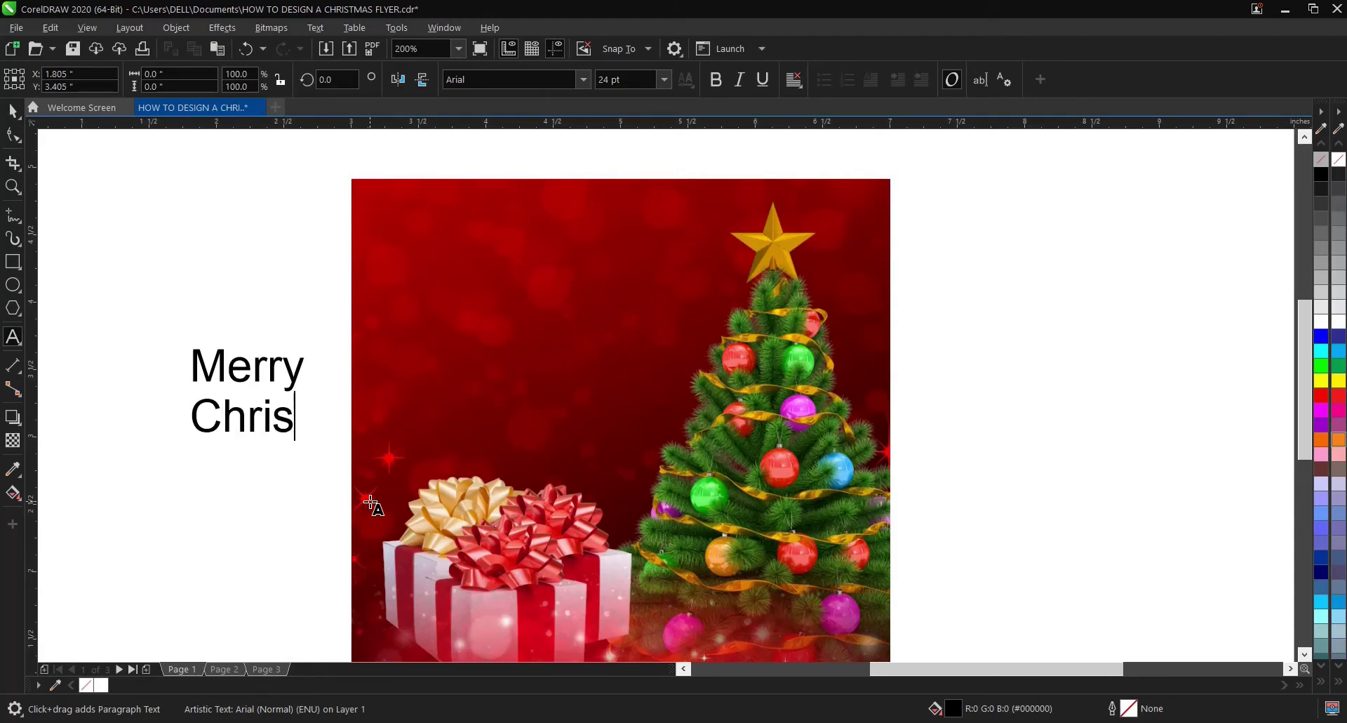
{"action": "type", "text": "tmas"}
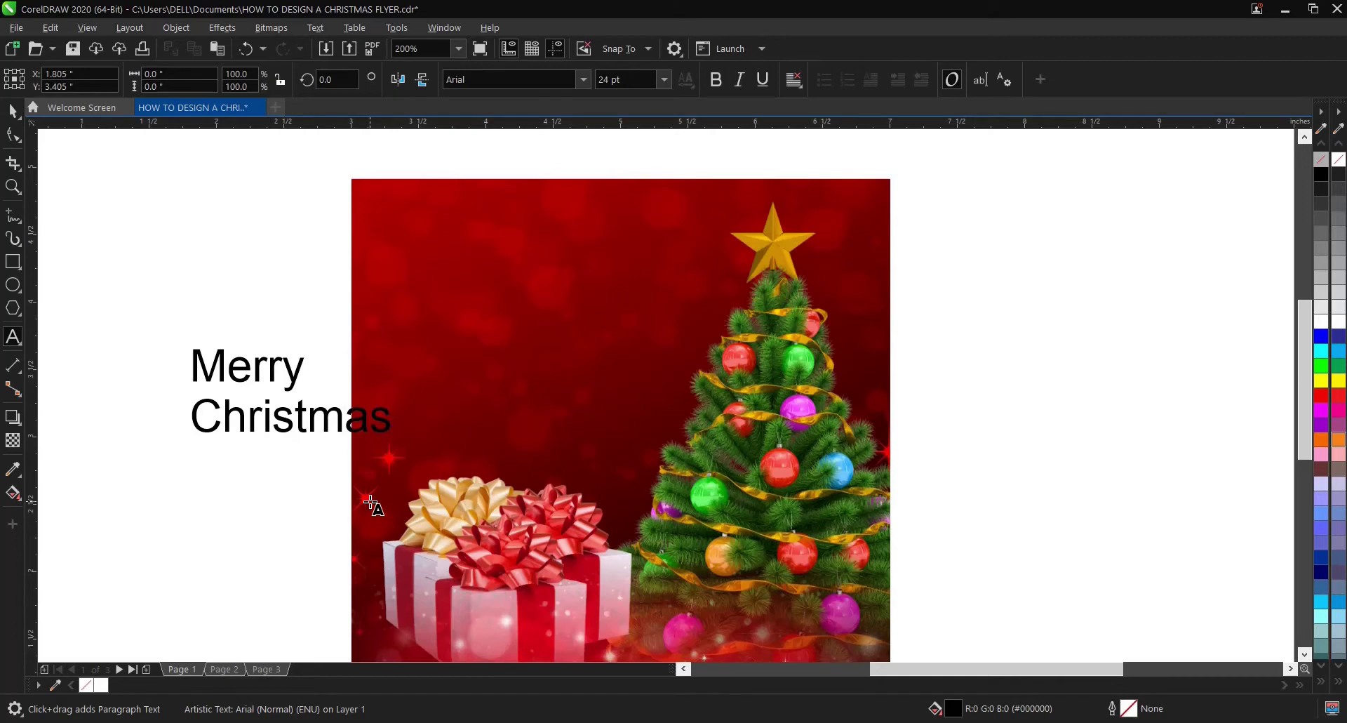
{"action": "key", "text": "Return"}
{"action": "type", "text": "Cele"}
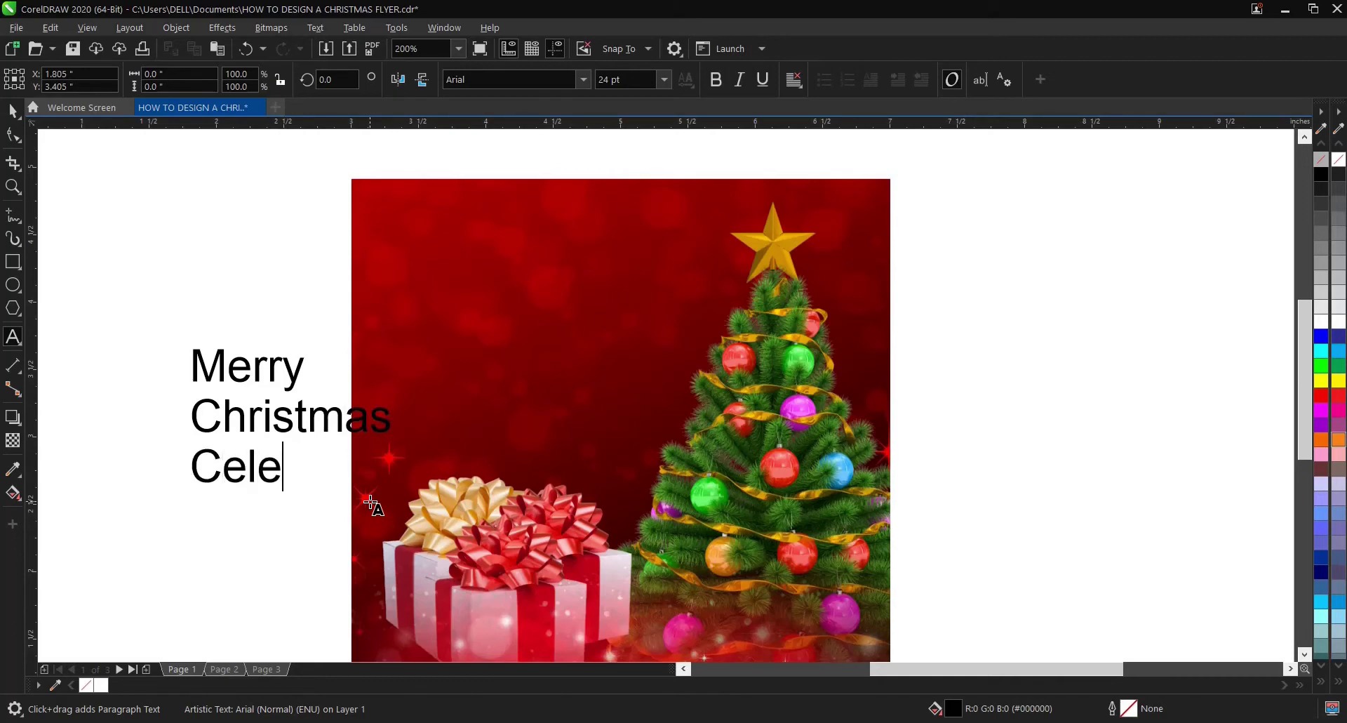
{"action": "type", "text": "brat"}
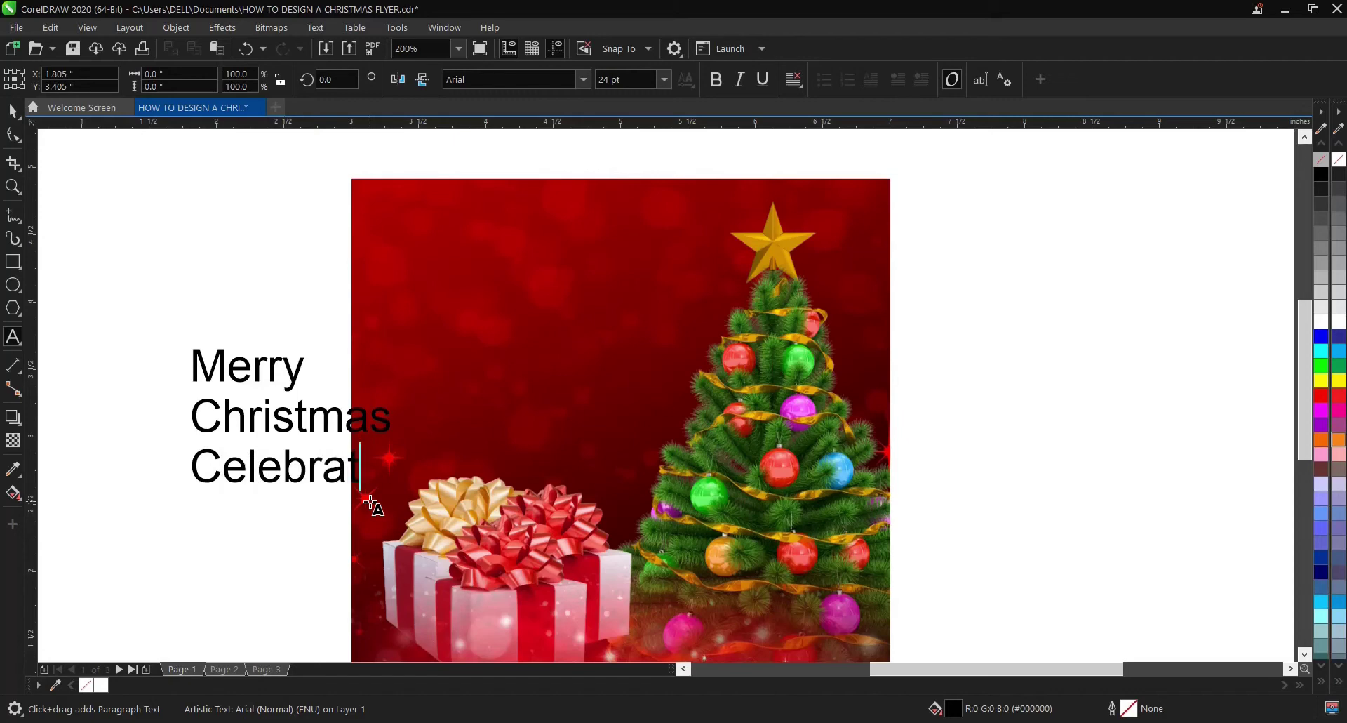
{"action": "type", "text": "ion"}
{"action": "left_click", "coordinate": [13, 111]}
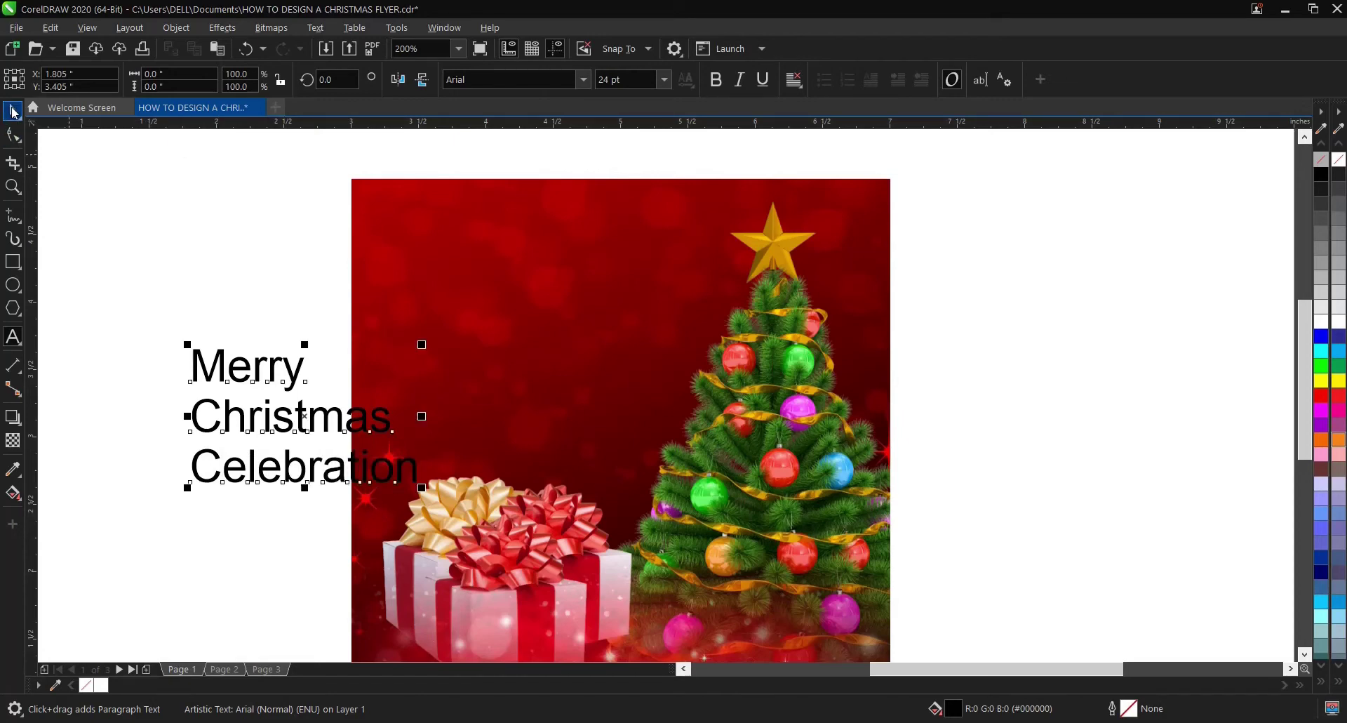
{"action": "left_click", "coordinate": [5, 143]}
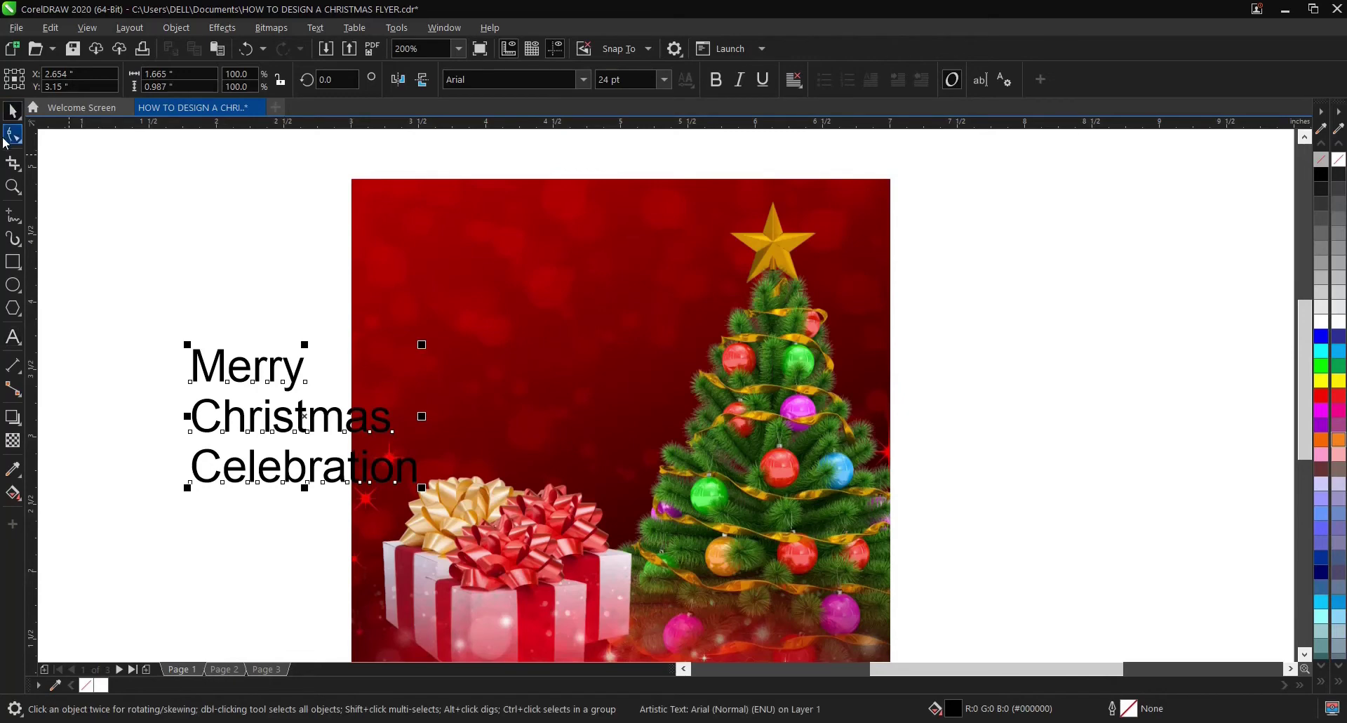
{"action": "left_click", "coordinate": [794, 80]}
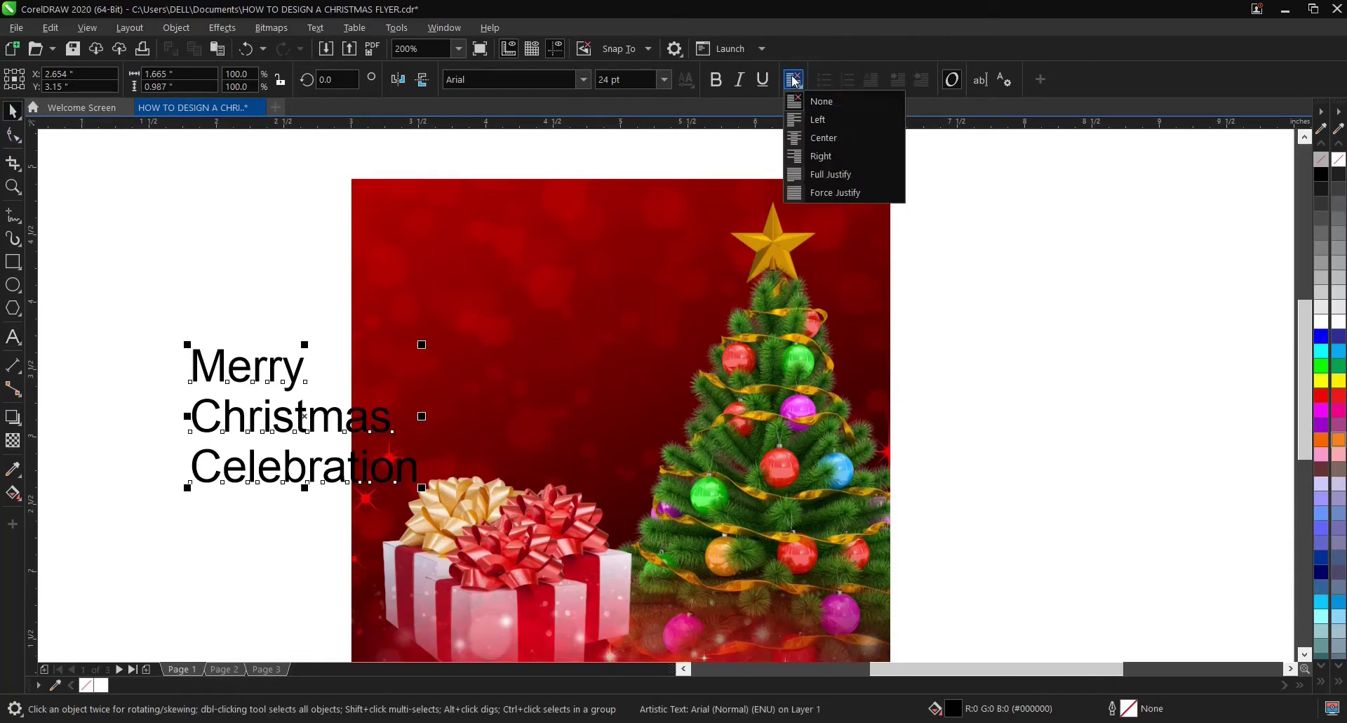
{"action": "left_click", "coordinate": [820, 137]}
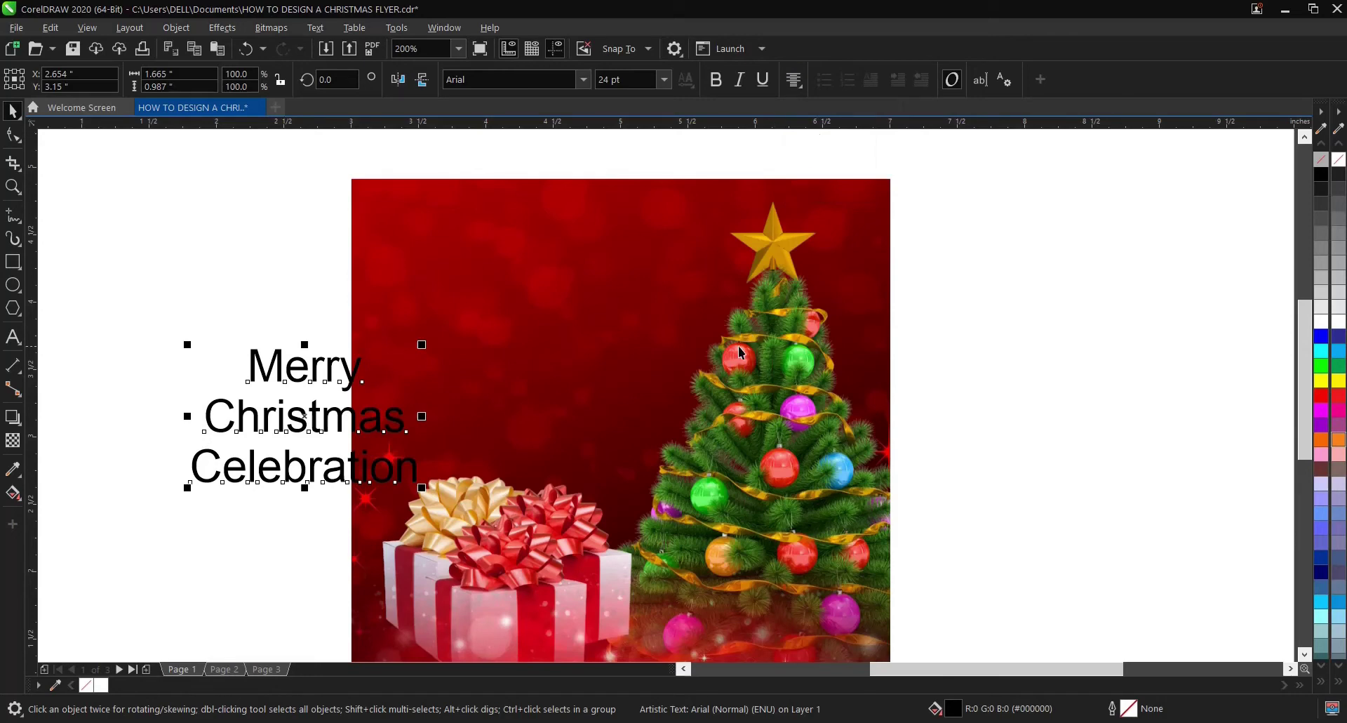
Step: Set the greeting's font to Christmas Squad - Personal Use and move it onto the flyer's background above the gift boxes
{"action": "left_click", "coordinate": [584, 80]}
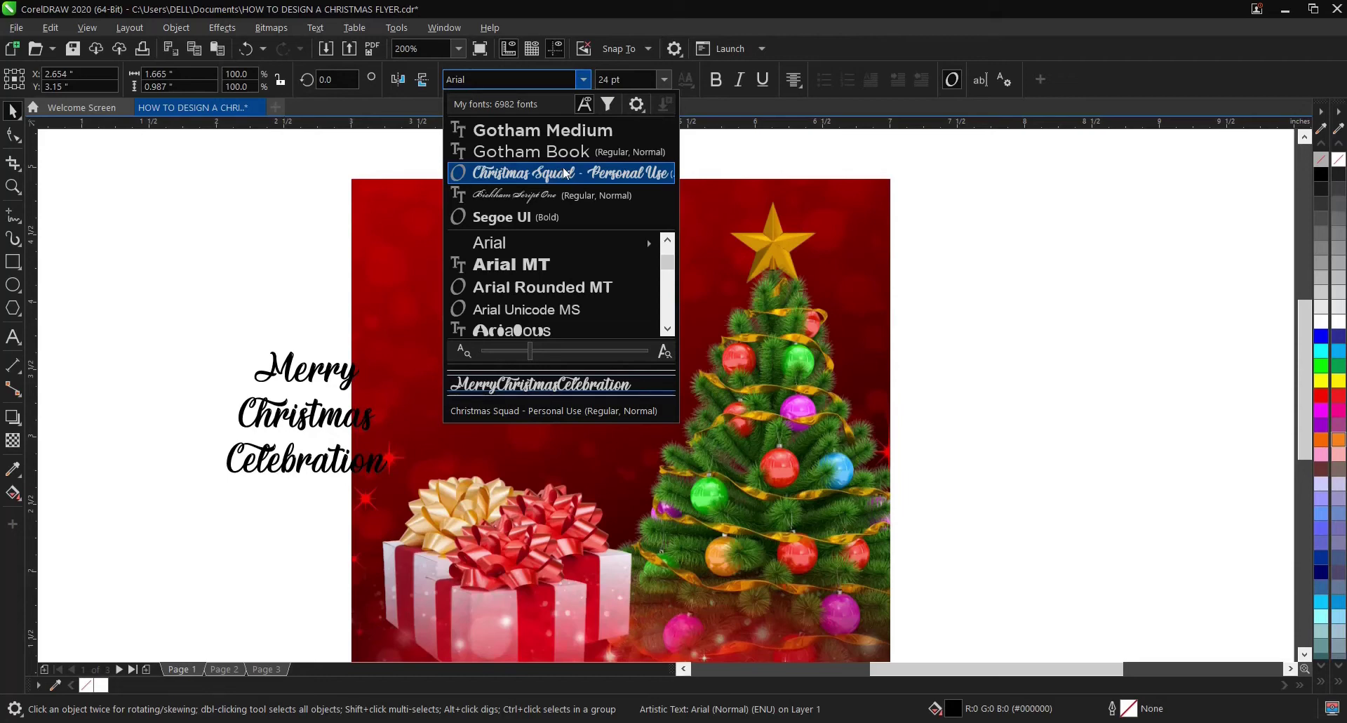
{"action": "key", "text": "Escape"}
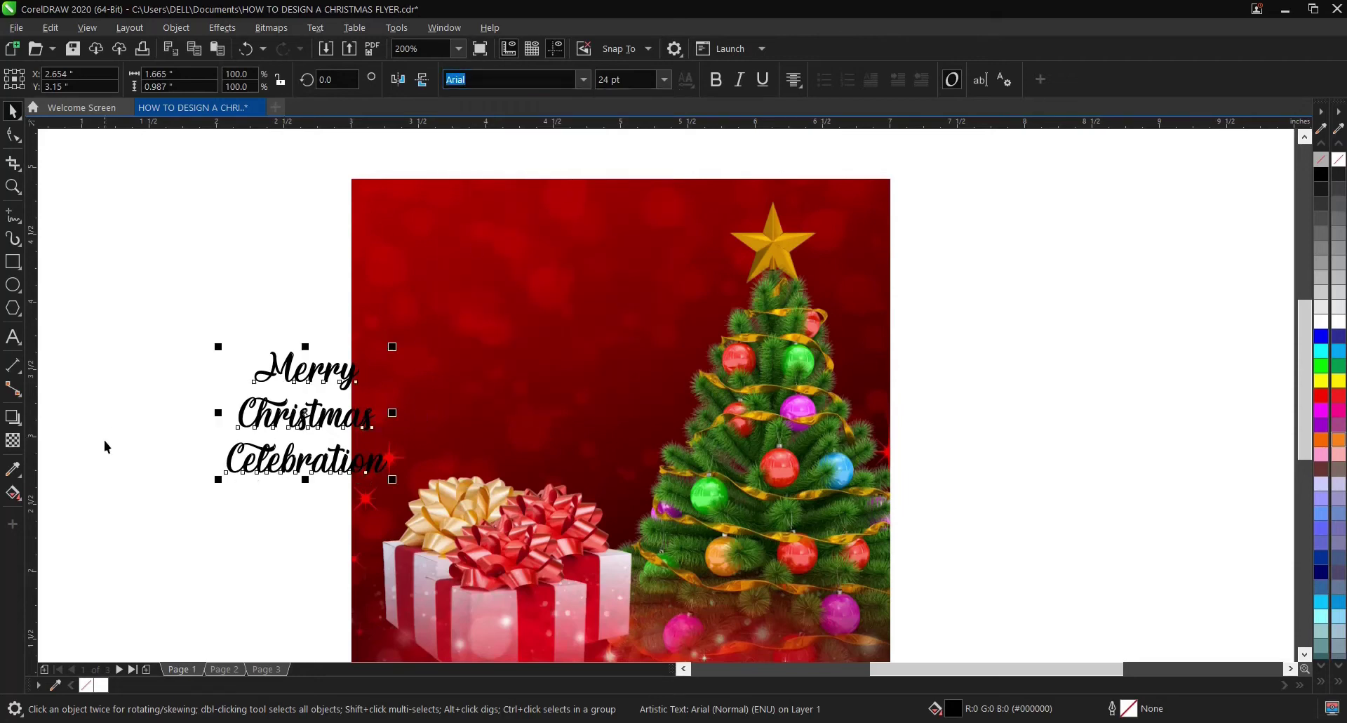
{"action": "key", "text": "Return"}
{"action": "left_click_drag", "start_coordinate": [312, 410], "coordinate": [512, 340]}
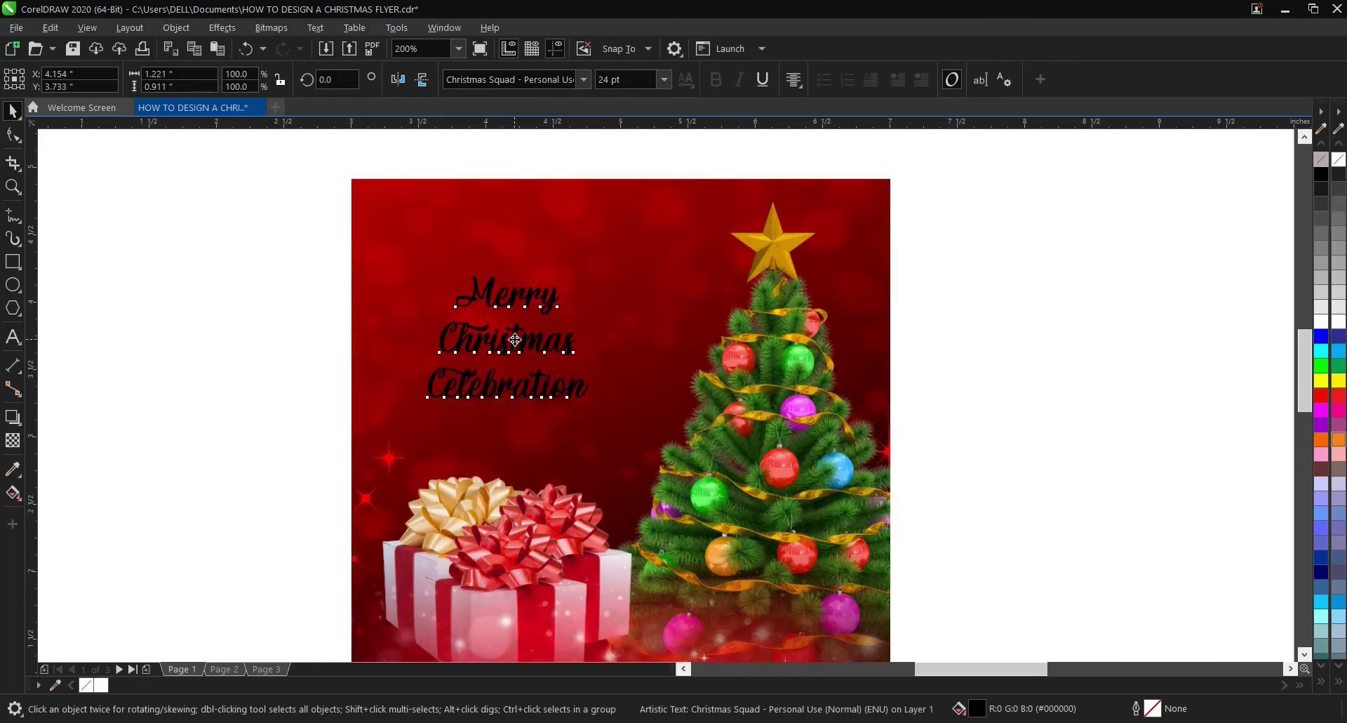
{"action": "scroll", "coordinate": [515, 340], "scroll_direction": "up", "scroll_amount": 2}
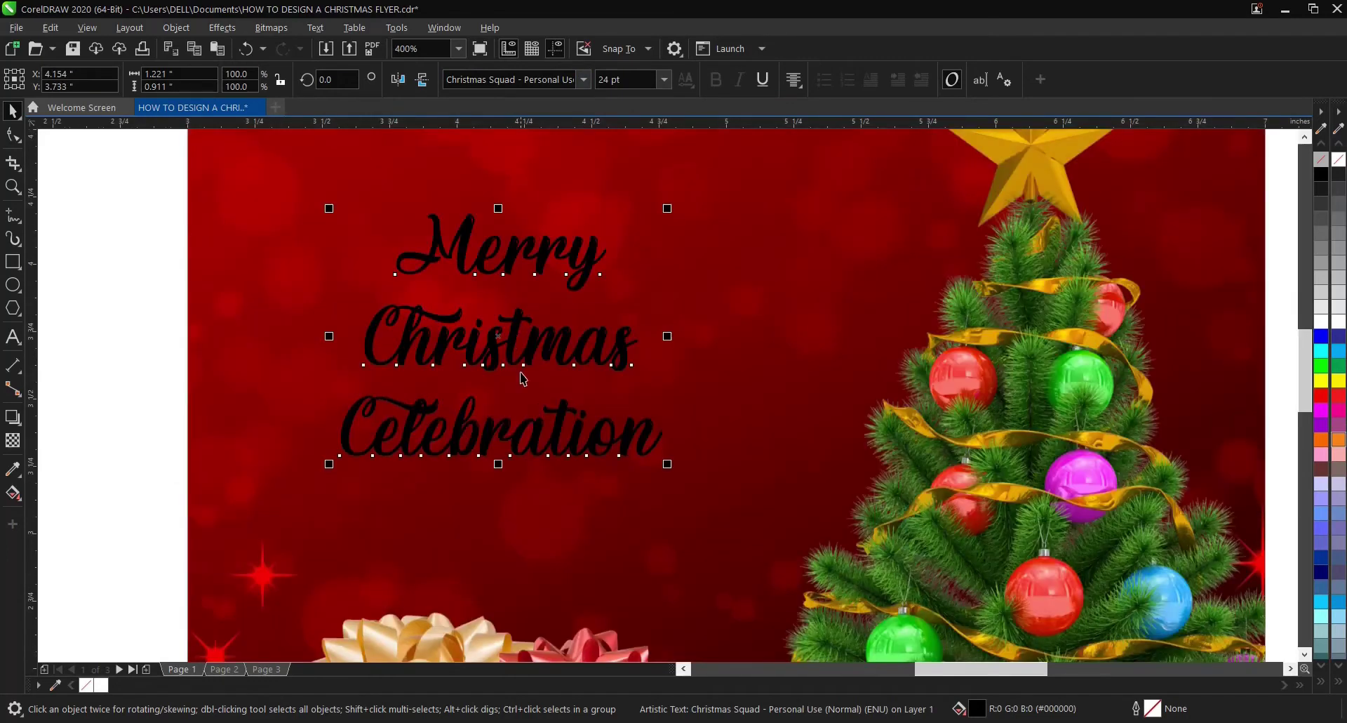
Step: Set the font size of the word "Merry" in the greeting to 24 pt
{"action": "left_click", "coordinate": [13, 338]}
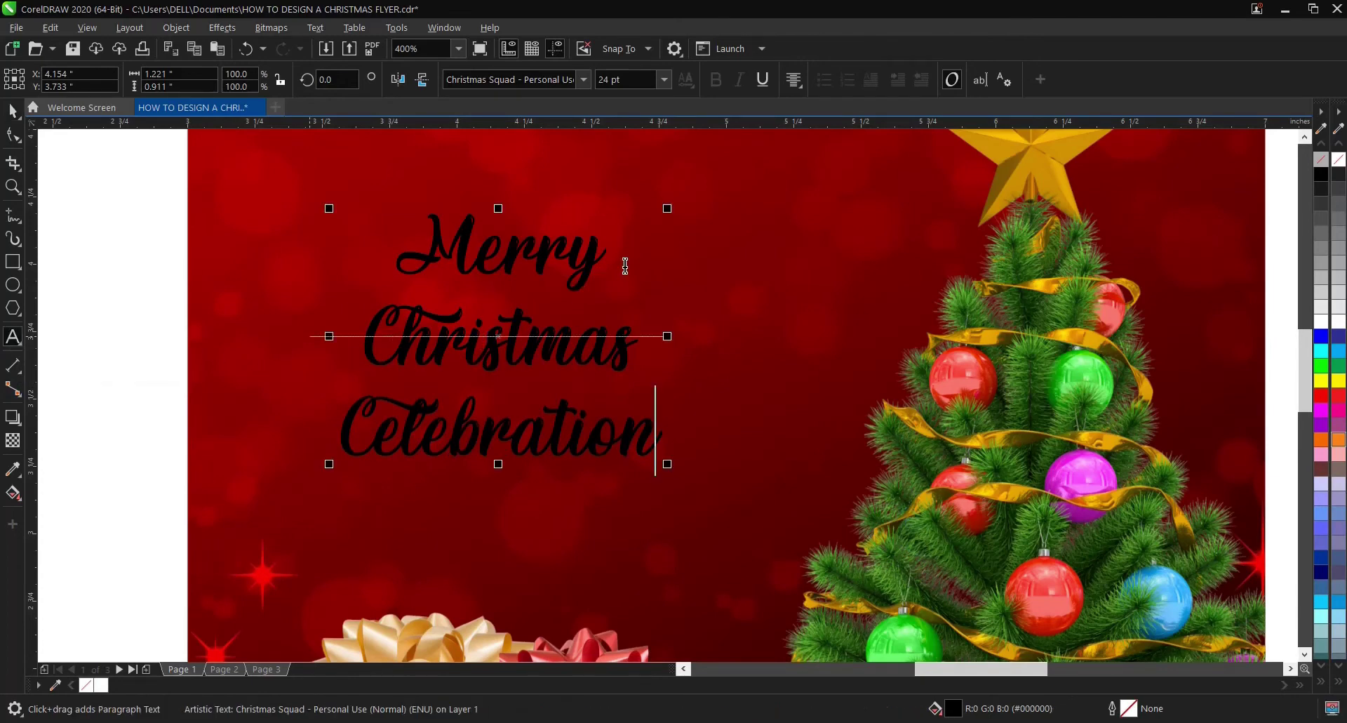
{"action": "left_click_drag", "start_coordinate": [625, 271], "coordinate": [381, 248]}
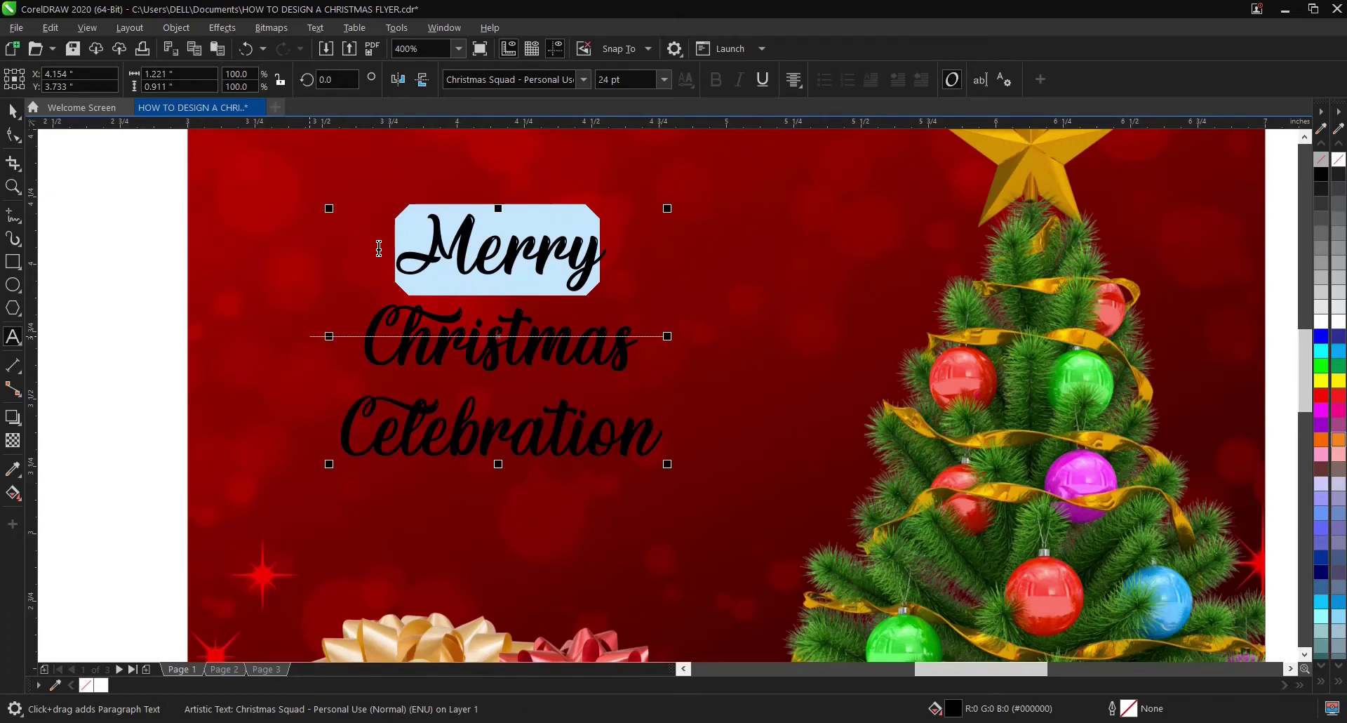
{"action": "left_click", "coordinate": [664, 80]}
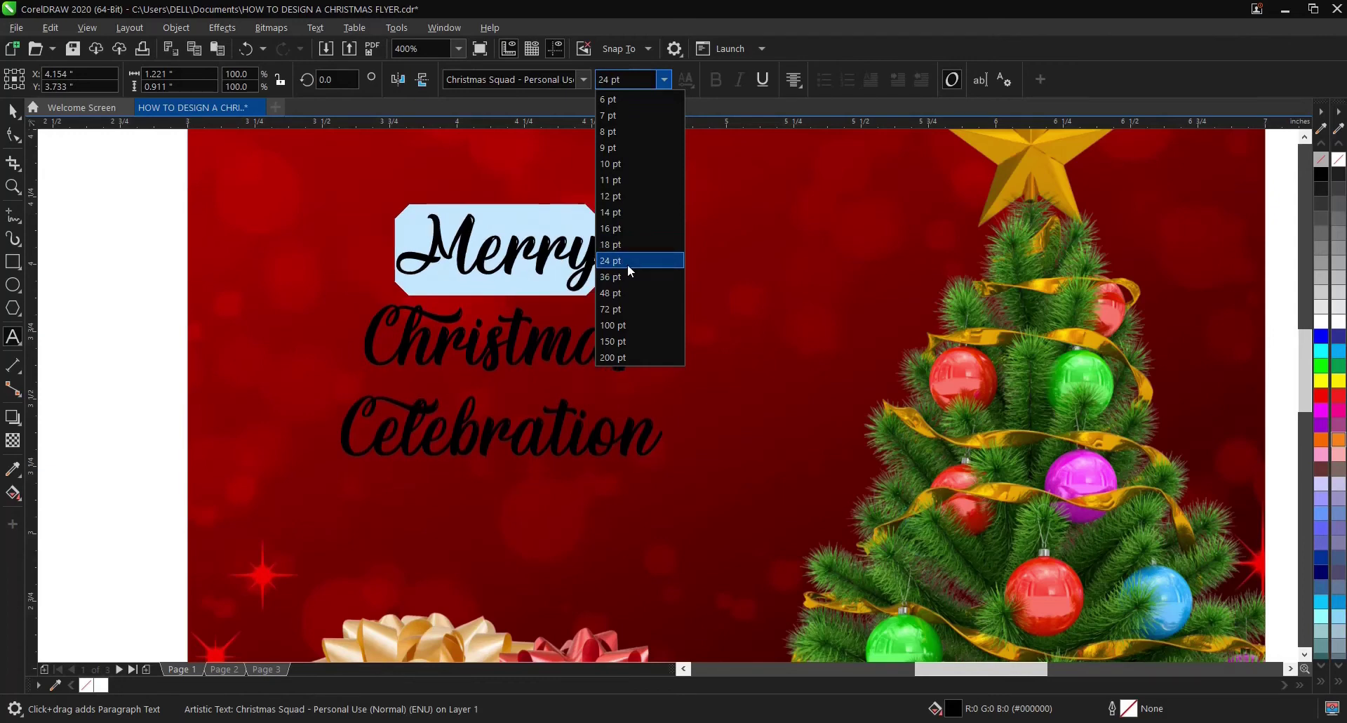
{"action": "left_click", "coordinate": [629, 261]}
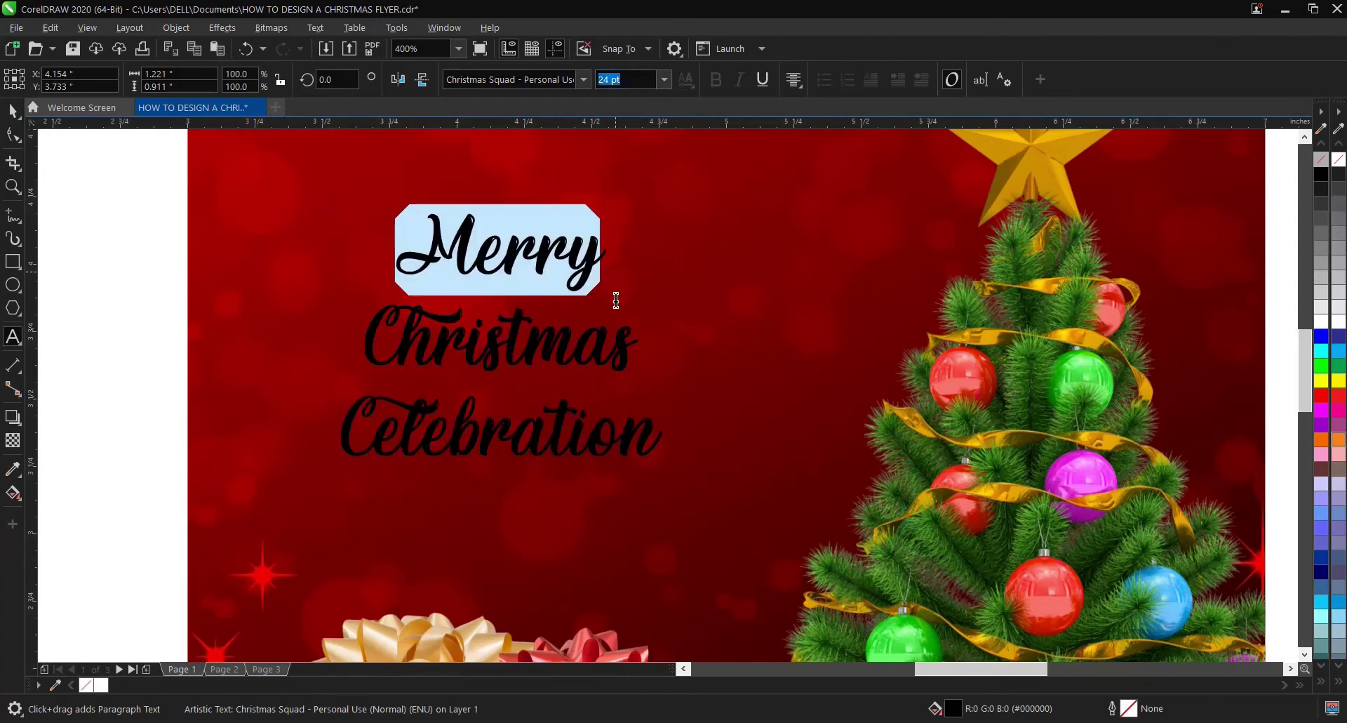
Step: Set the font size of the word "Christmas" in the greeting to 32 pt
{"action": "left_click_drag", "start_coordinate": [640, 343], "coordinate": [279, 335]}
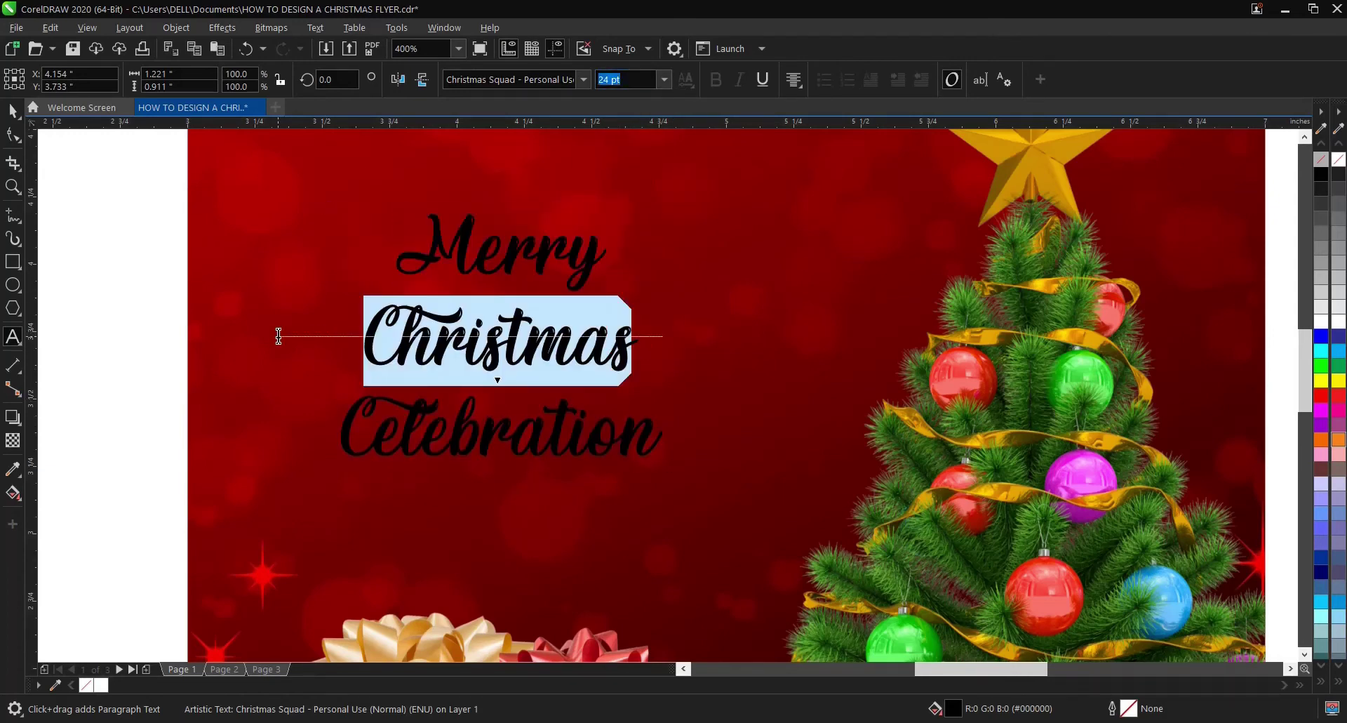
{"action": "left_click", "coordinate": [664, 79]}
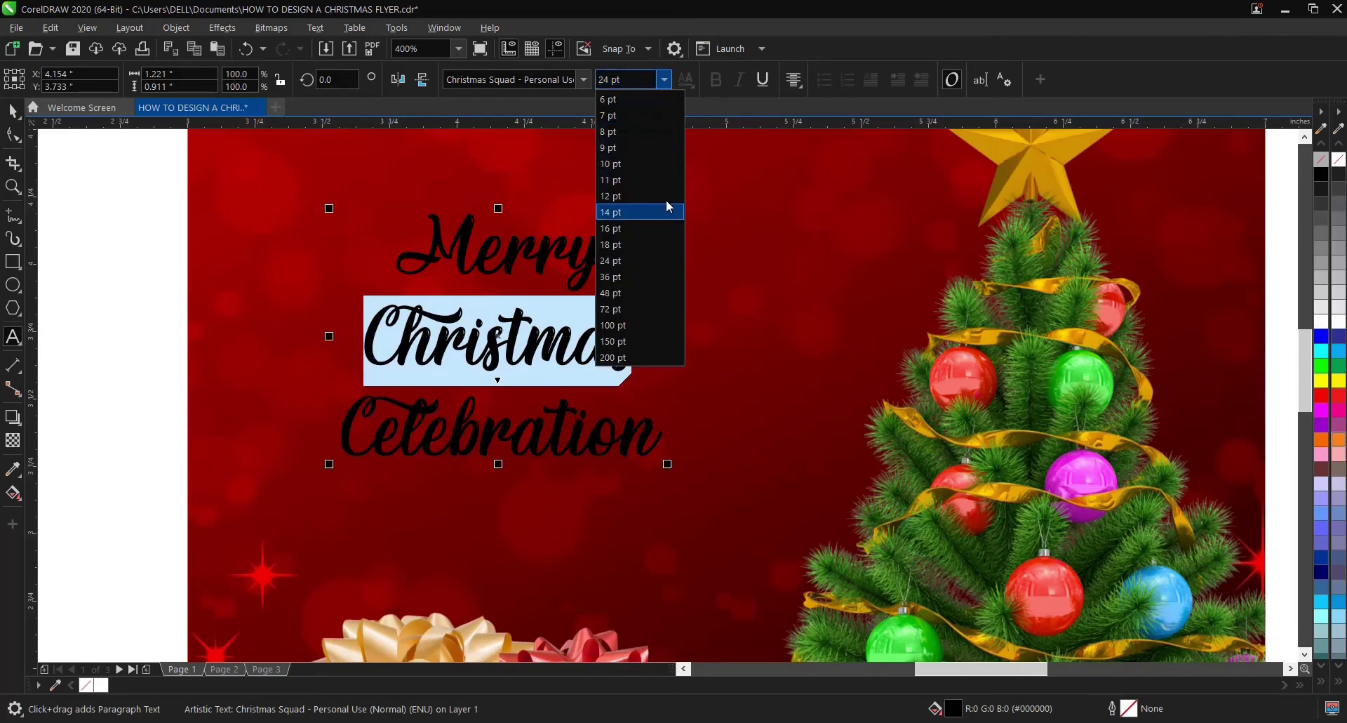
{"action": "left_click", "coordinate": [634, 277]}
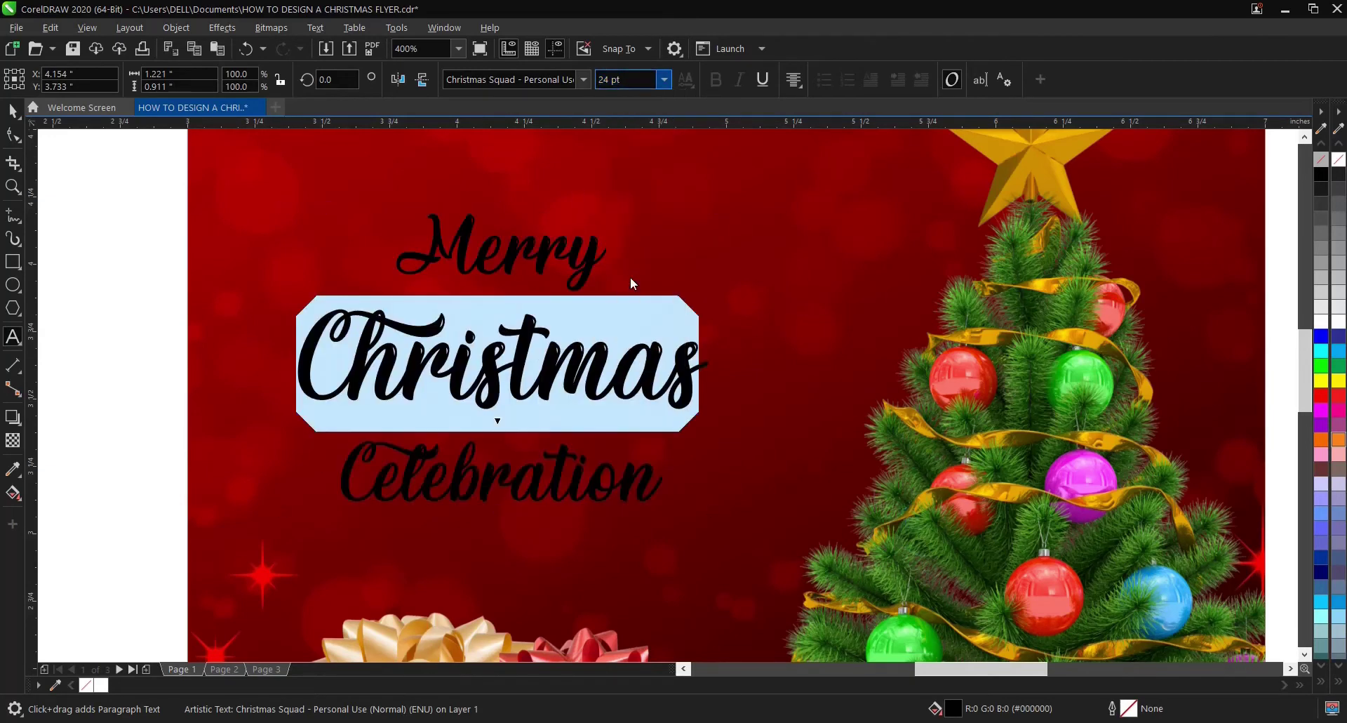
{"action": "left_click", "coordinate": [610, 82]}
{"action": "left_click_drag", "start_coordinate": [624, 81], "coordinate": [598, 80]}
{"action": "type", "text": "3"}
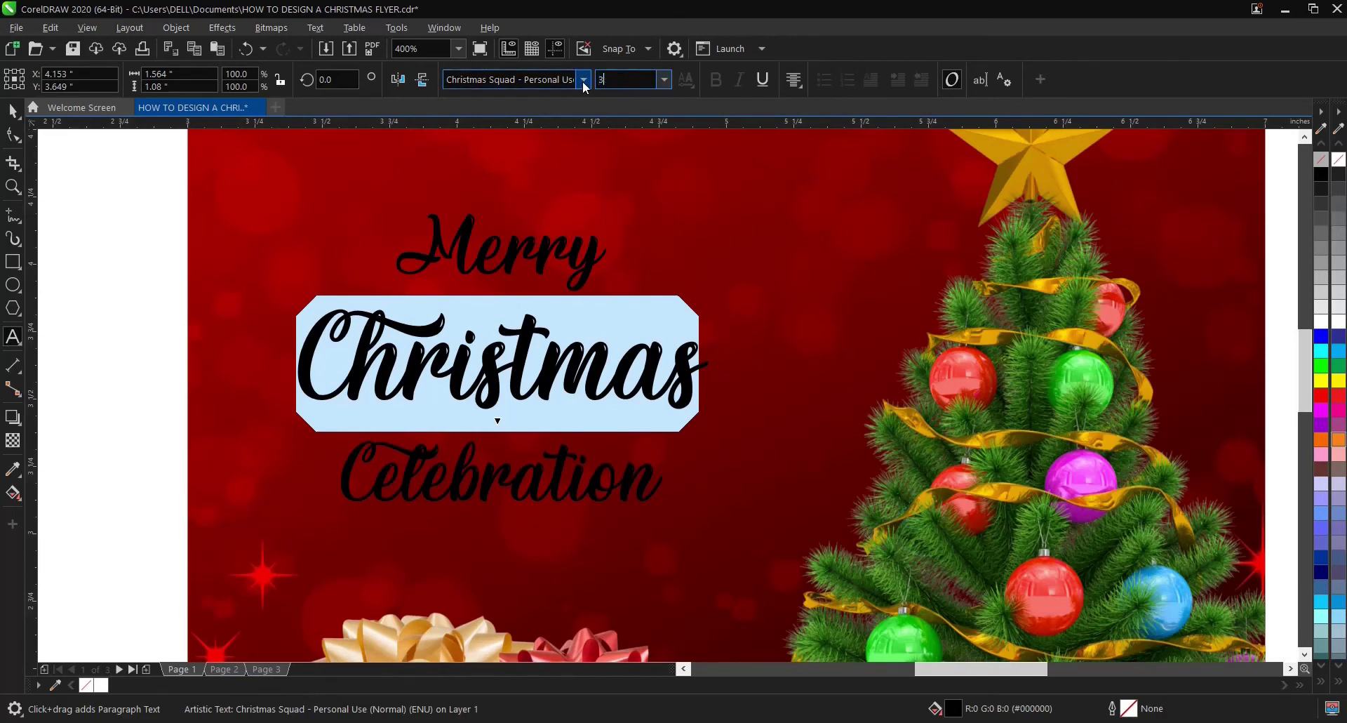
{"action": "type", "text": "2"}
{"action": "key", "text": "Return"}
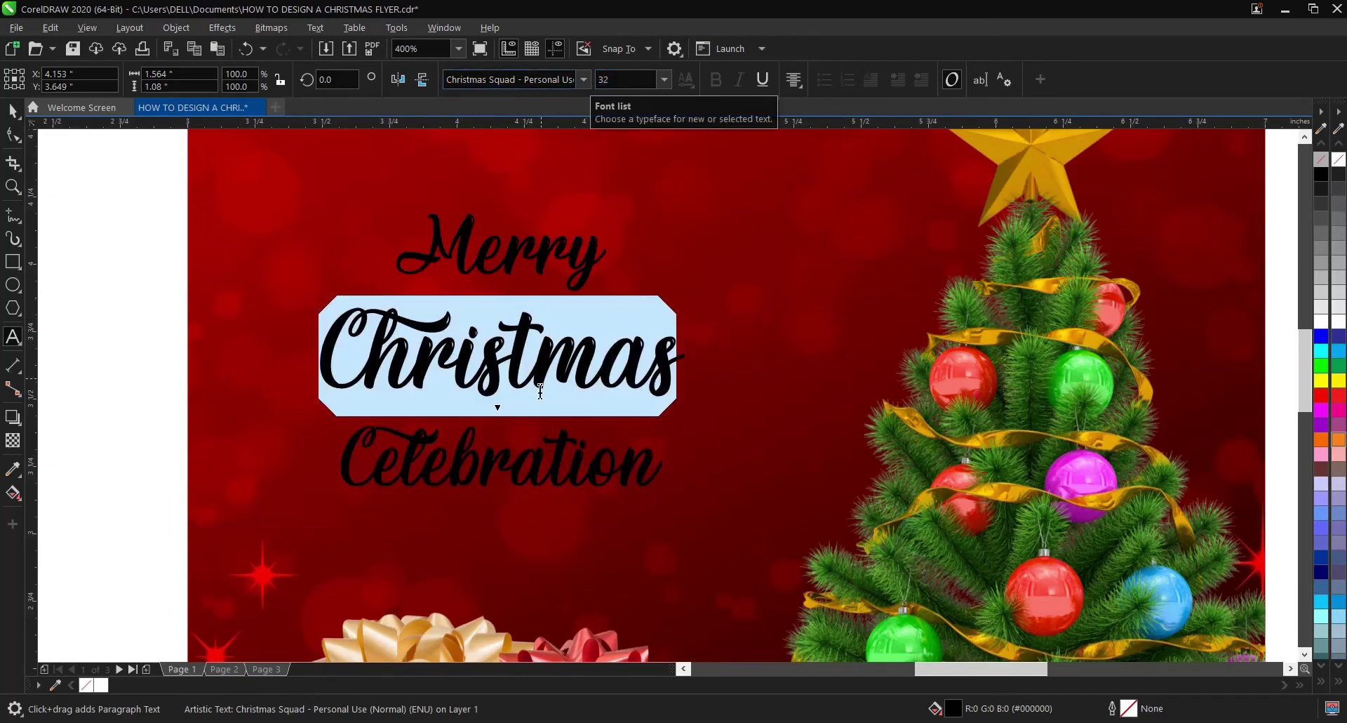
Step: Set the font size of the word "Celebration" in the greeting to 18 pt and finish the text editing
{"action": "left_click_drag", "start_coordinate": [673, 457], "coordinate": [317, 433]}
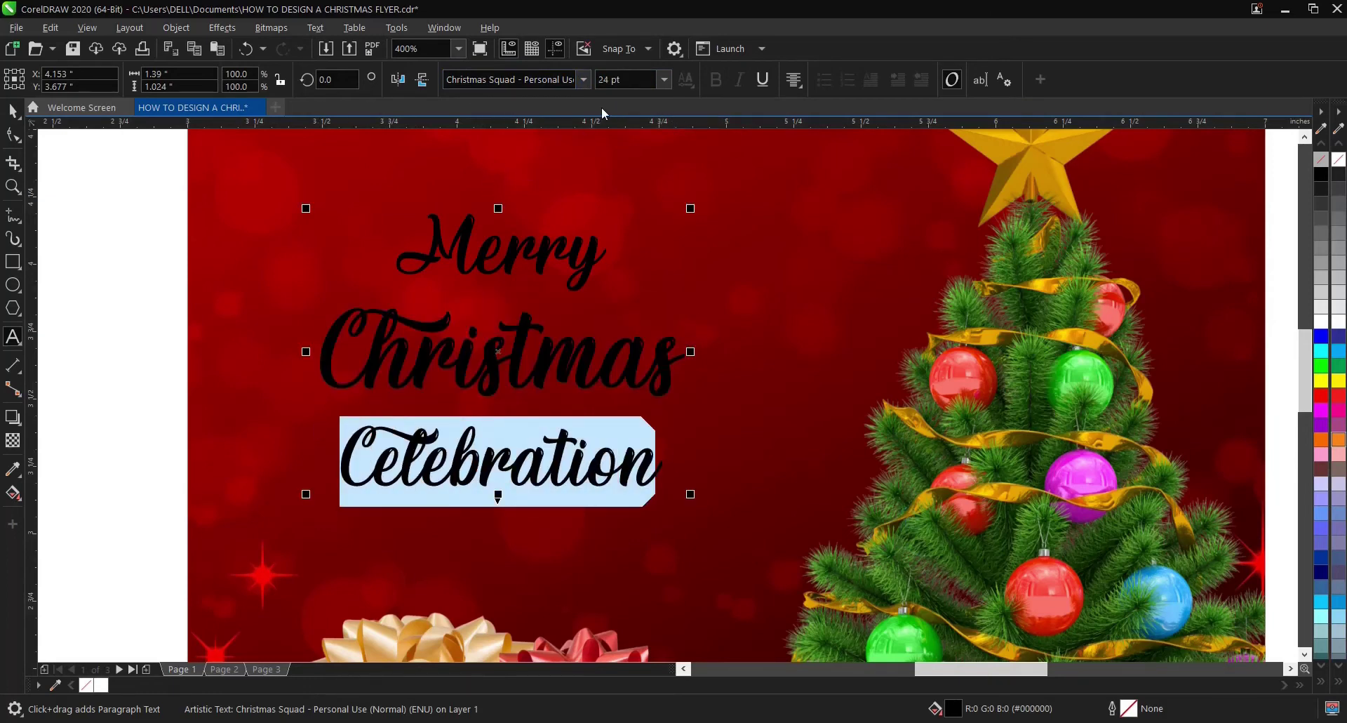
{"action": "left_click", "coordinate": [664, 80]}
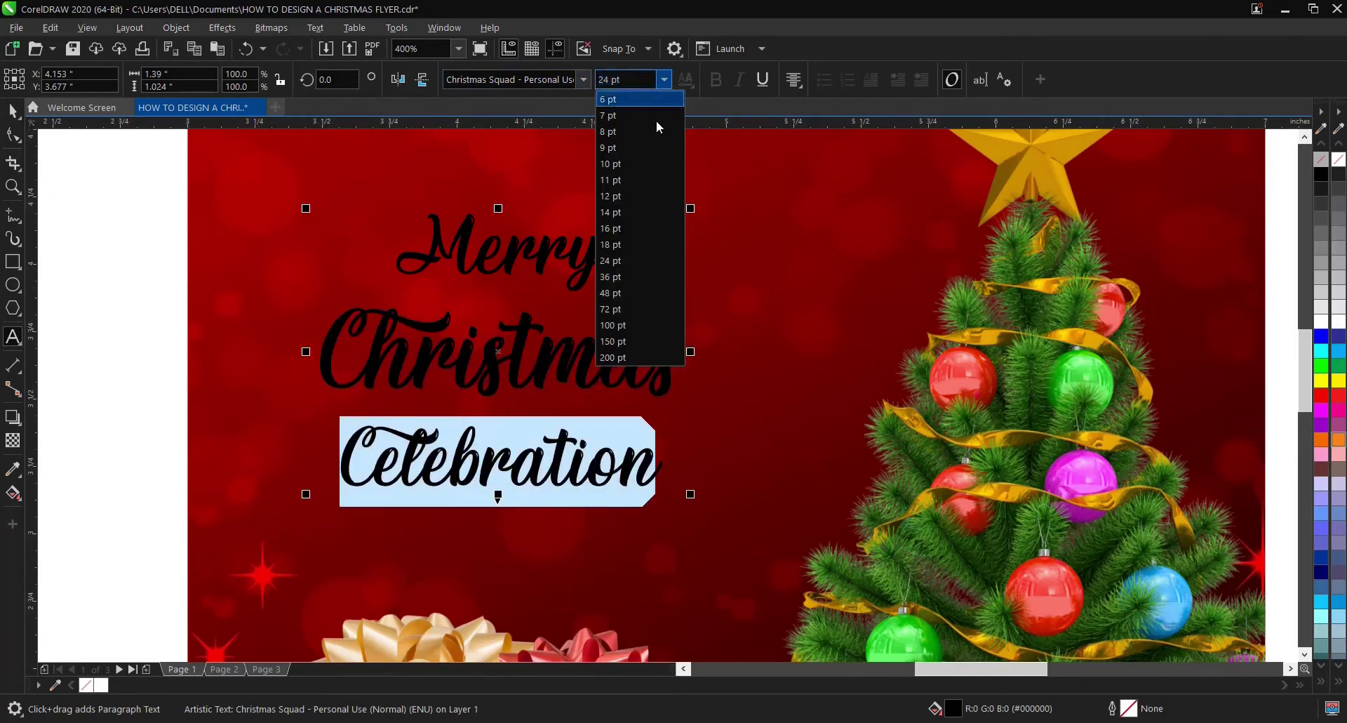
{"action": "left_click", "coordinate": [639, 245]}
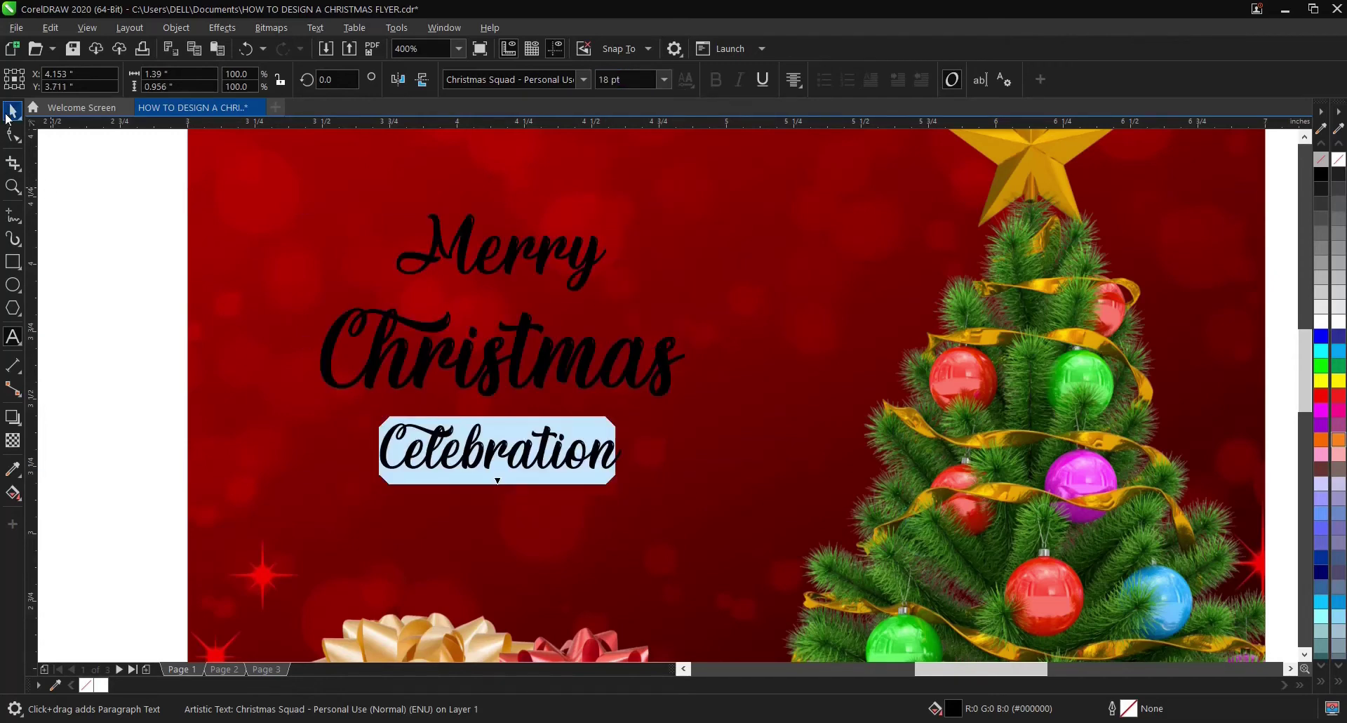
{"action": "left_click", "coordinate": [12, 111]}
{"action": "left_click", "coordinate": [12, 110]}
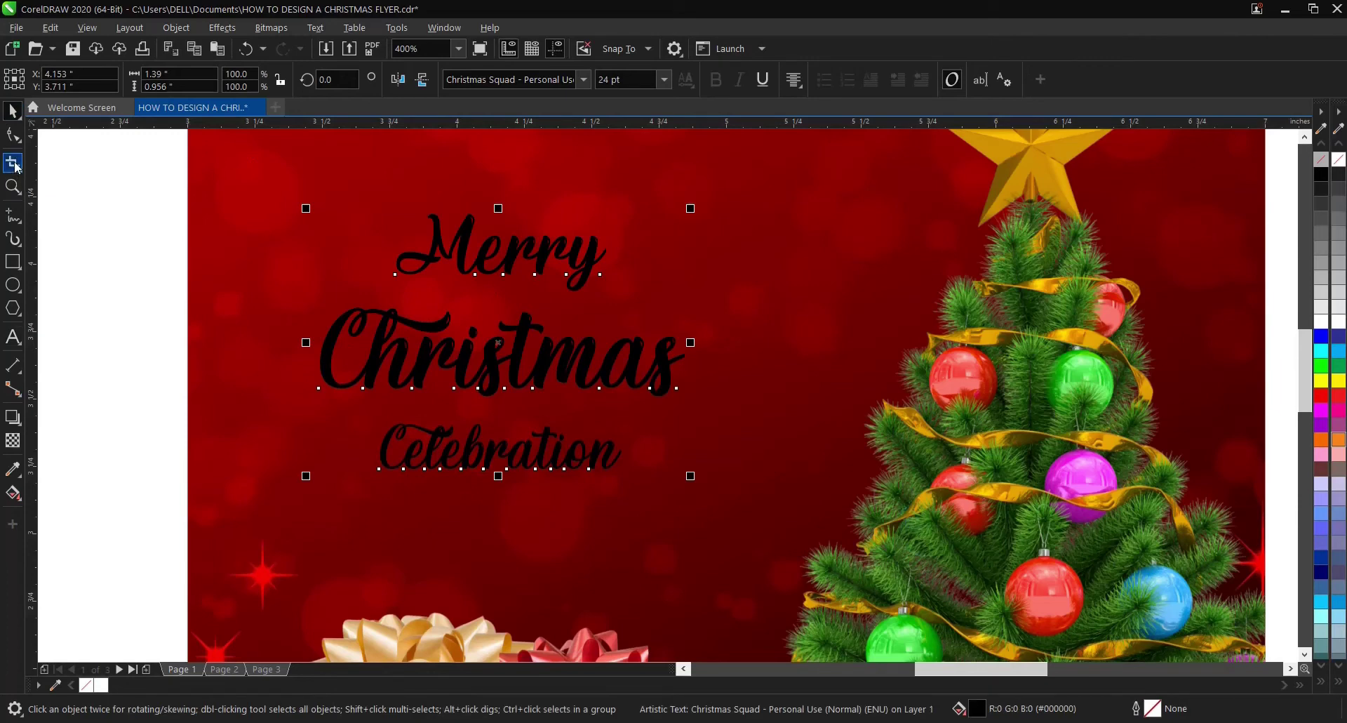
Step: Tighten the line spacing of the greeting with the Shape tool so its three lines sit close together
{"action": "left_click", "coordinate": [16, 140]}
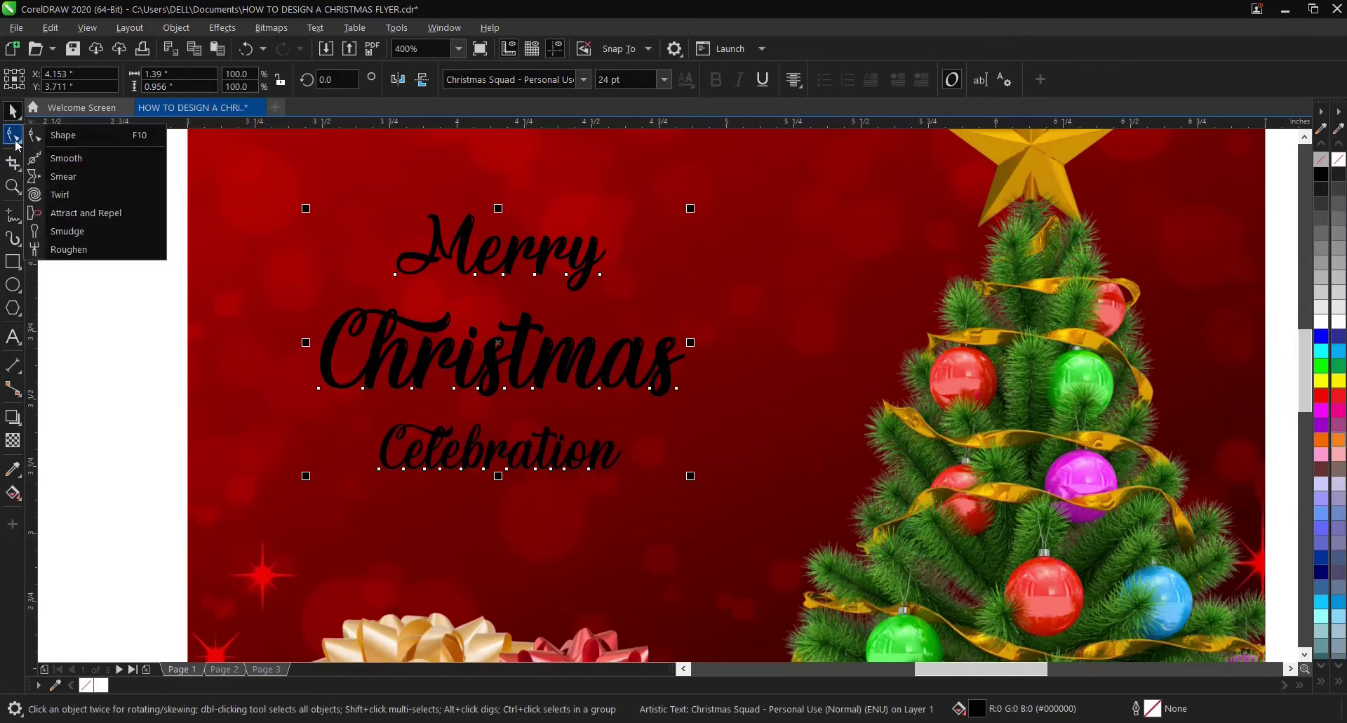
{"action": "left_click", "coordinate": [61, 139]}
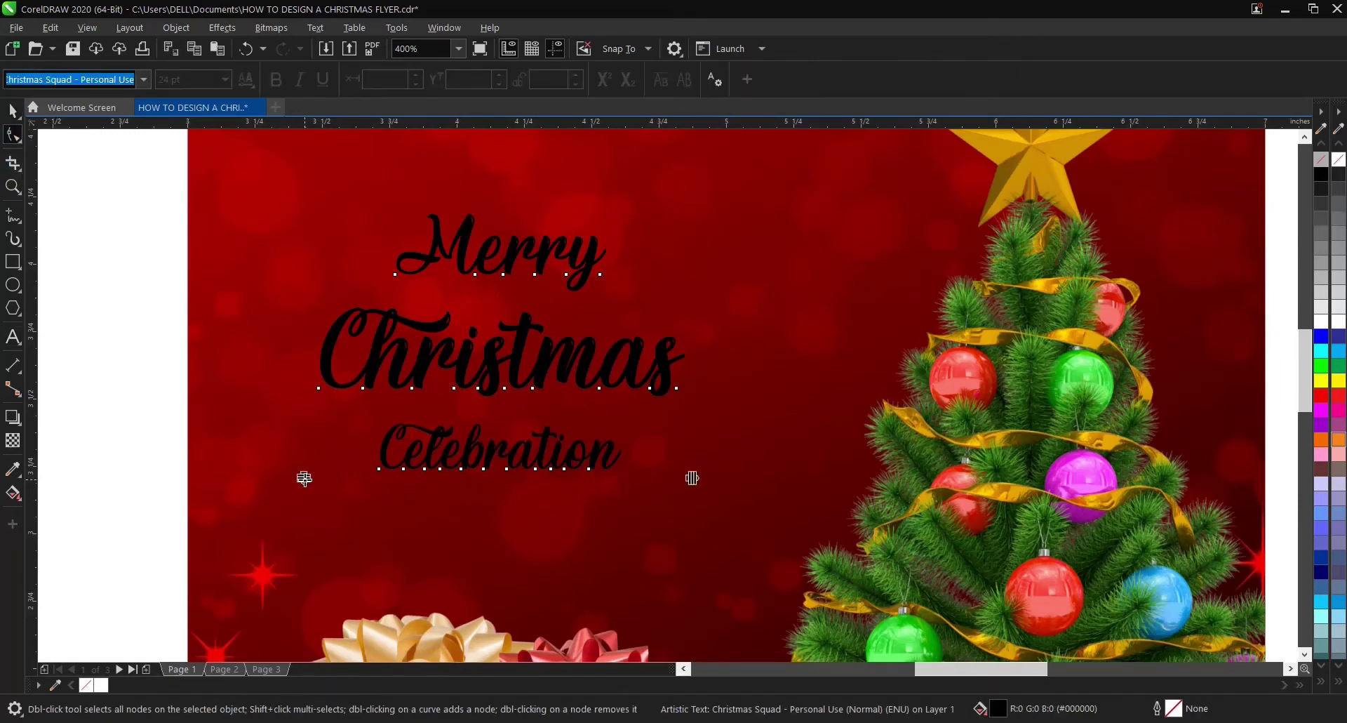
{"action": "left_click_drag", "start_coordinate": [304, 478], "coordinate": [309, 385]}
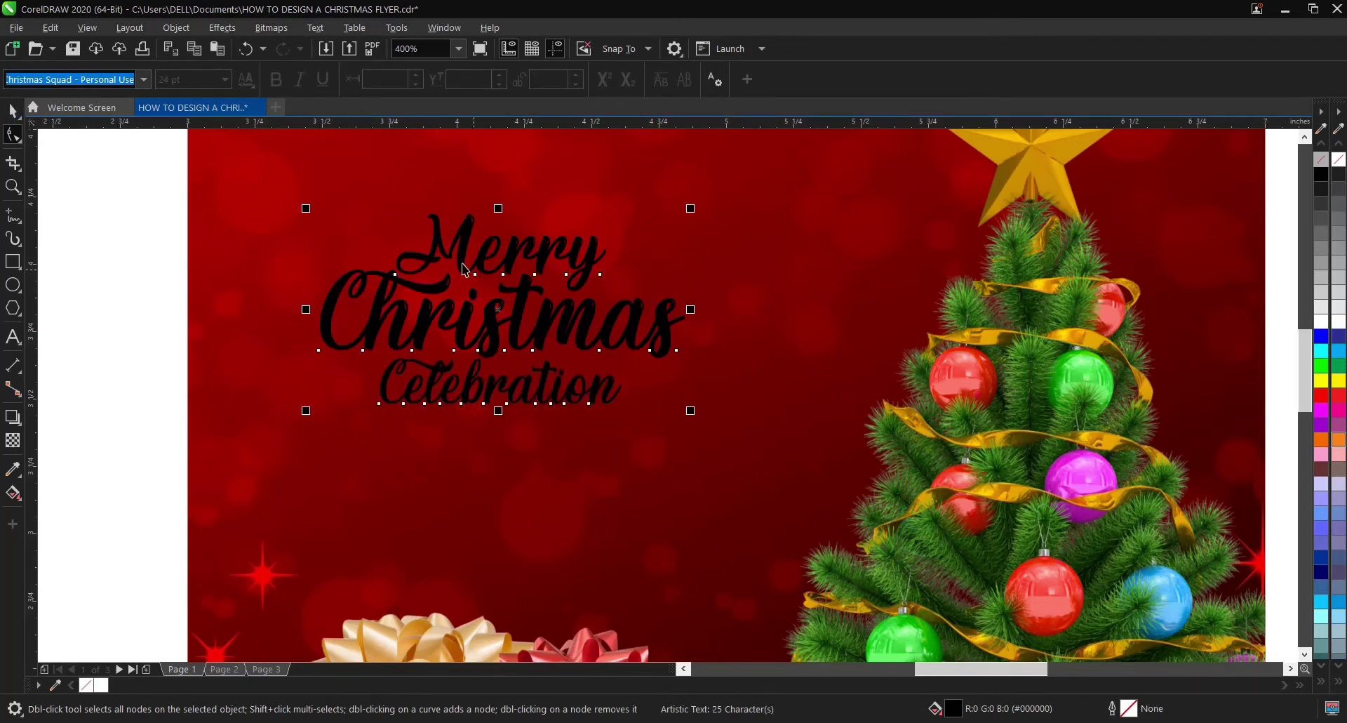
Step: Enlarge the greeting to about 1.84 × 0.95 inches and fill it with white
{"action": "key", "text": "space"}
{"action": "scroll", "coordinate": [516, 357], "scroll_direction": "down", "scroll_amount": 2}
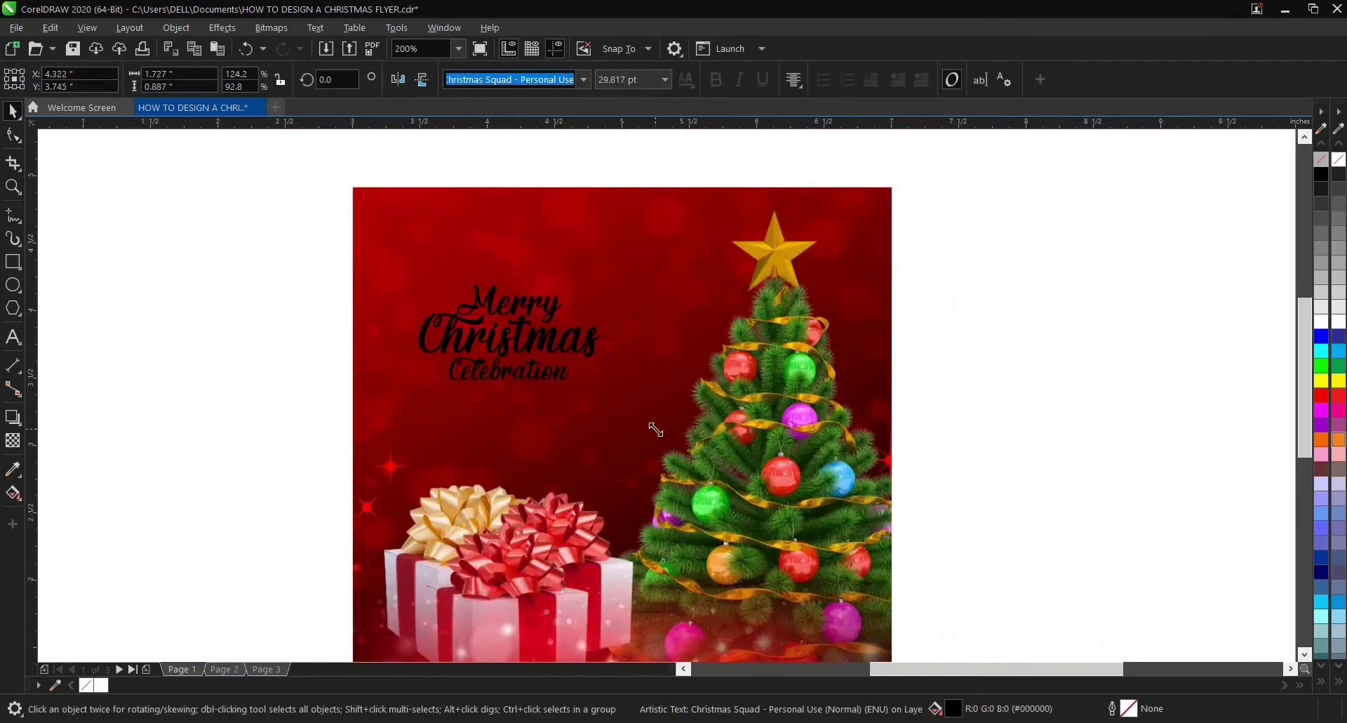
{"action": "left_click_drag", "start_coordinate": [656, 430], "coordinate": [671, 442]}
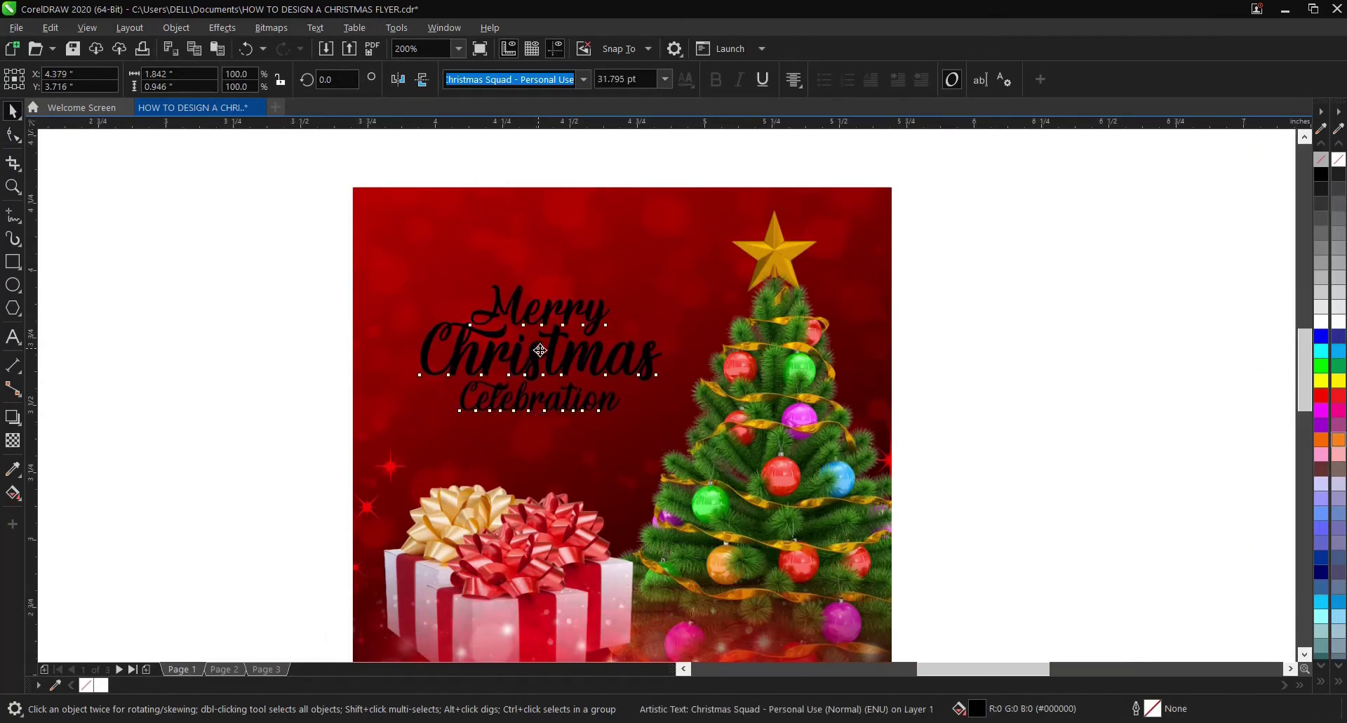
{"action": "scroll", "coordinate": [540, 350], "scroll_direction": "up", "scroll_amount": 2}
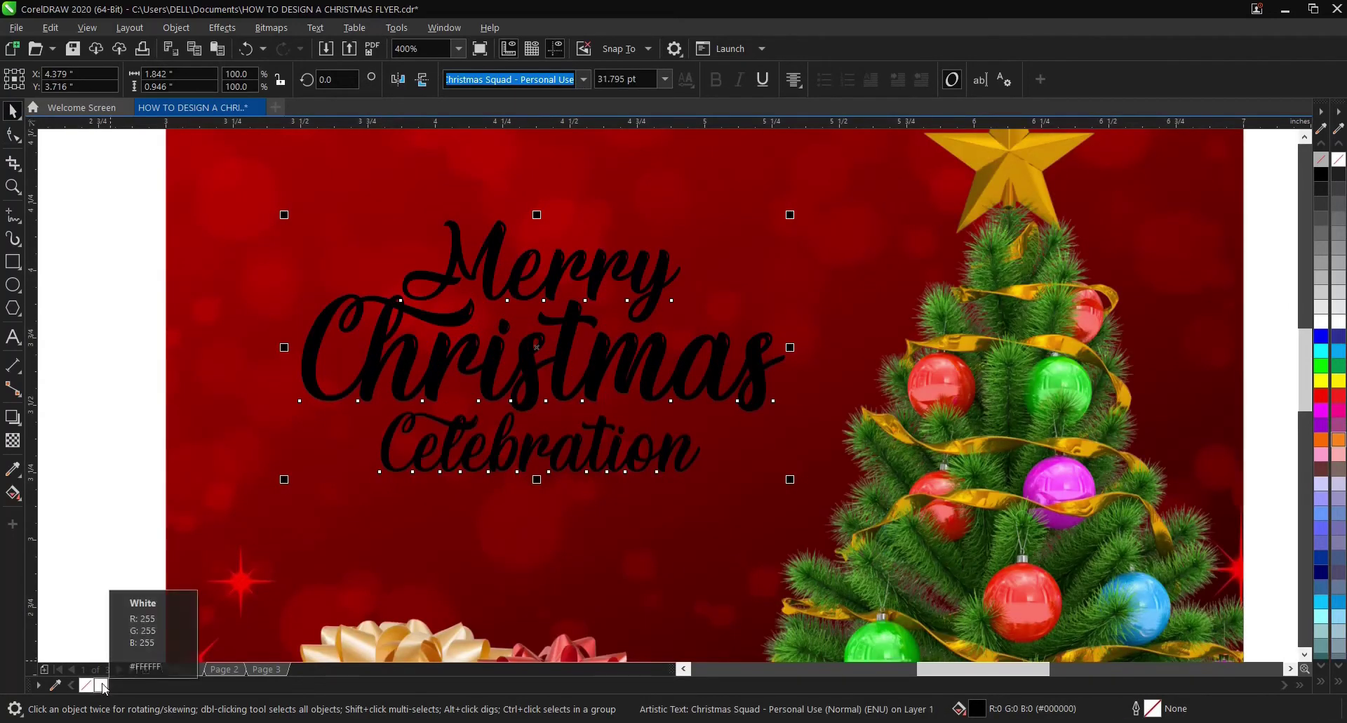
{"action": "left_click", "coordinate": [103, 686]}
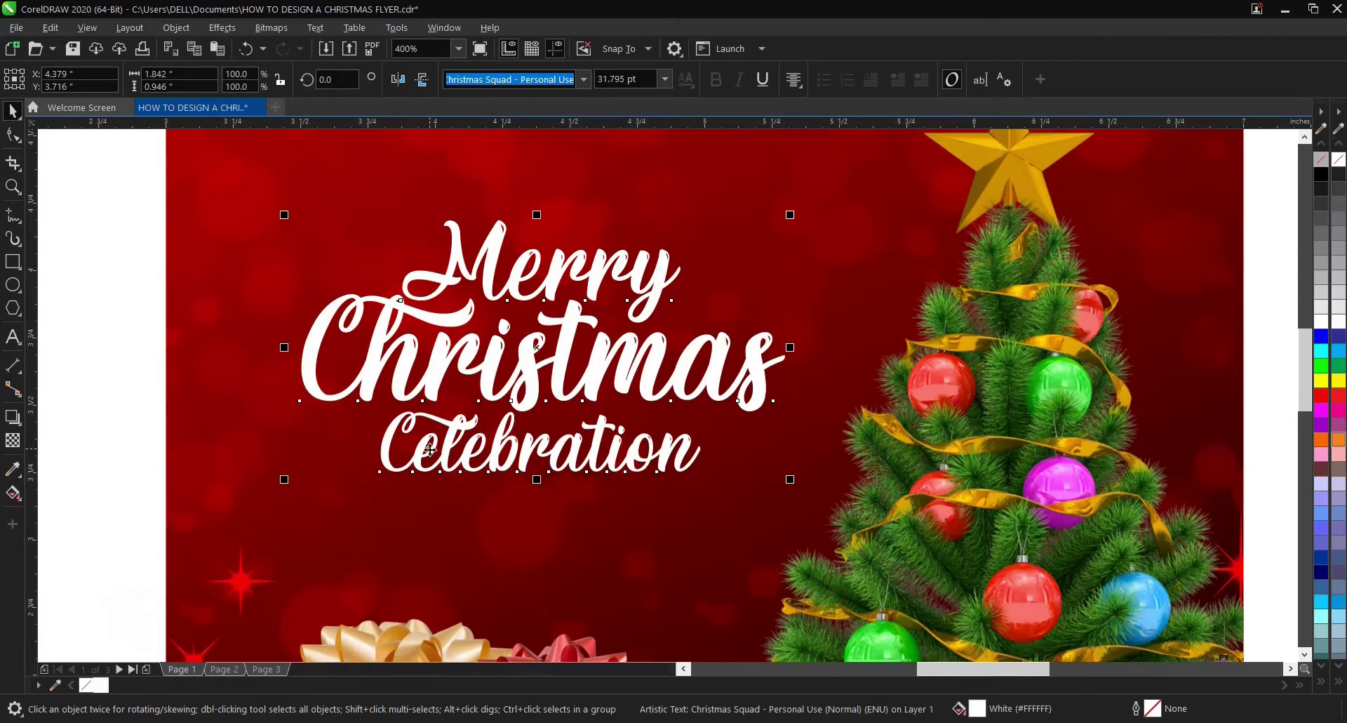
{"action": "scroll", "coordinate": [528, 355], "scroll_direction": "down", "scroll_amount": 2}
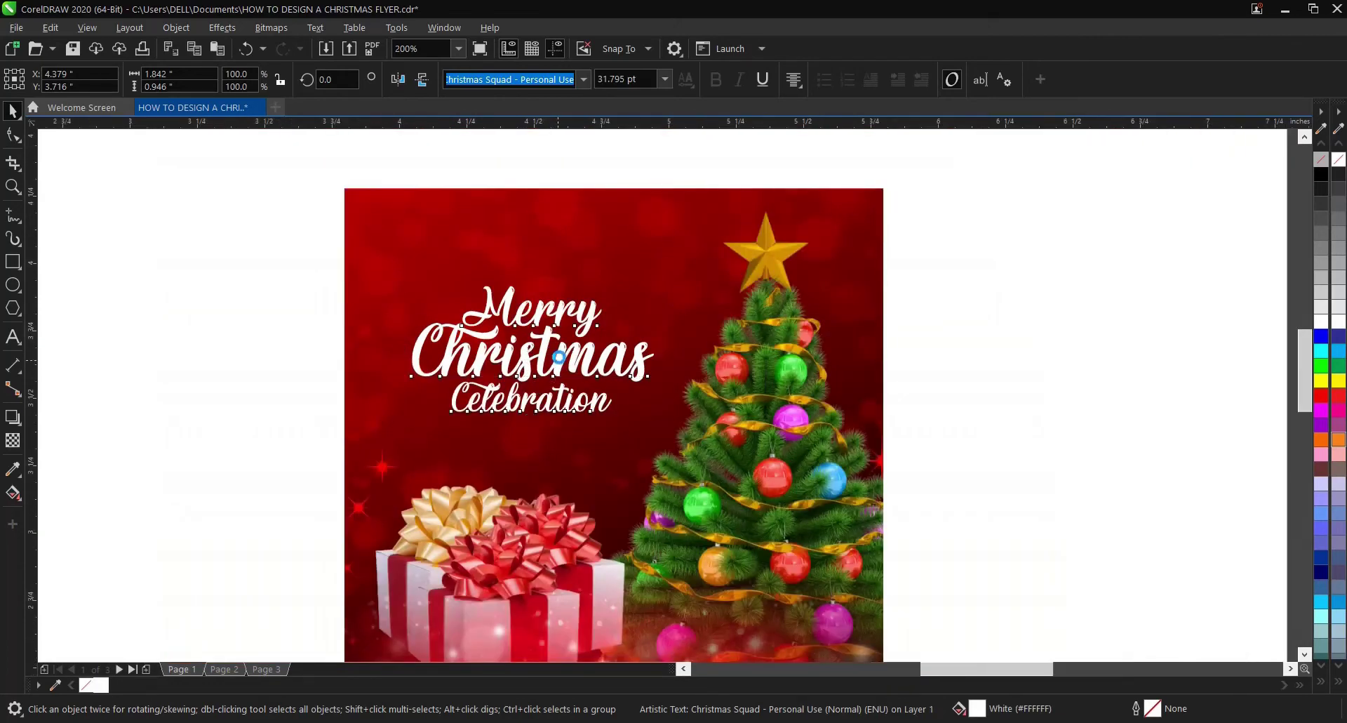
Step: Undo the greeting's white fill and give the text a white outline
{"action": "scroll", "coordinate": [556, 372], "scroll_direction": "up", "scroll_amount": 2}
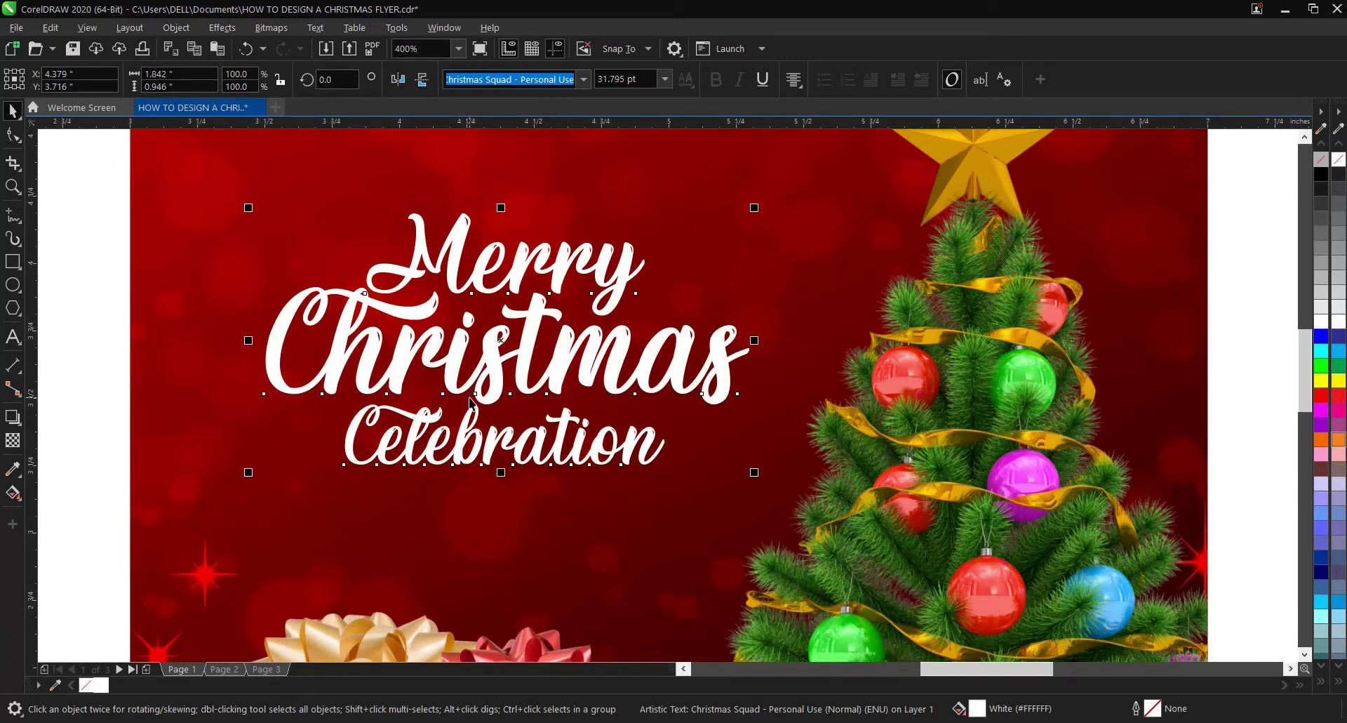
{"action": "key", "text": "ctrl+z"}
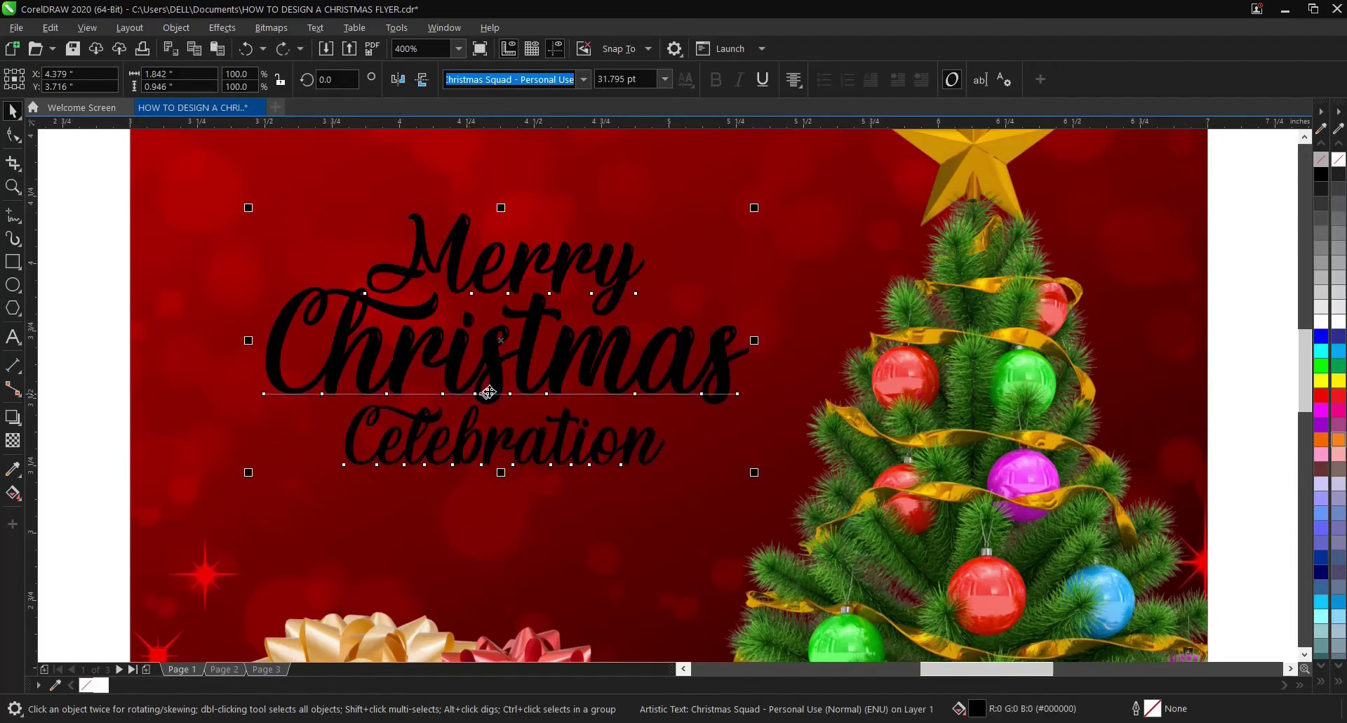
{"action": "right_click", "coordinate": [103, 687]}
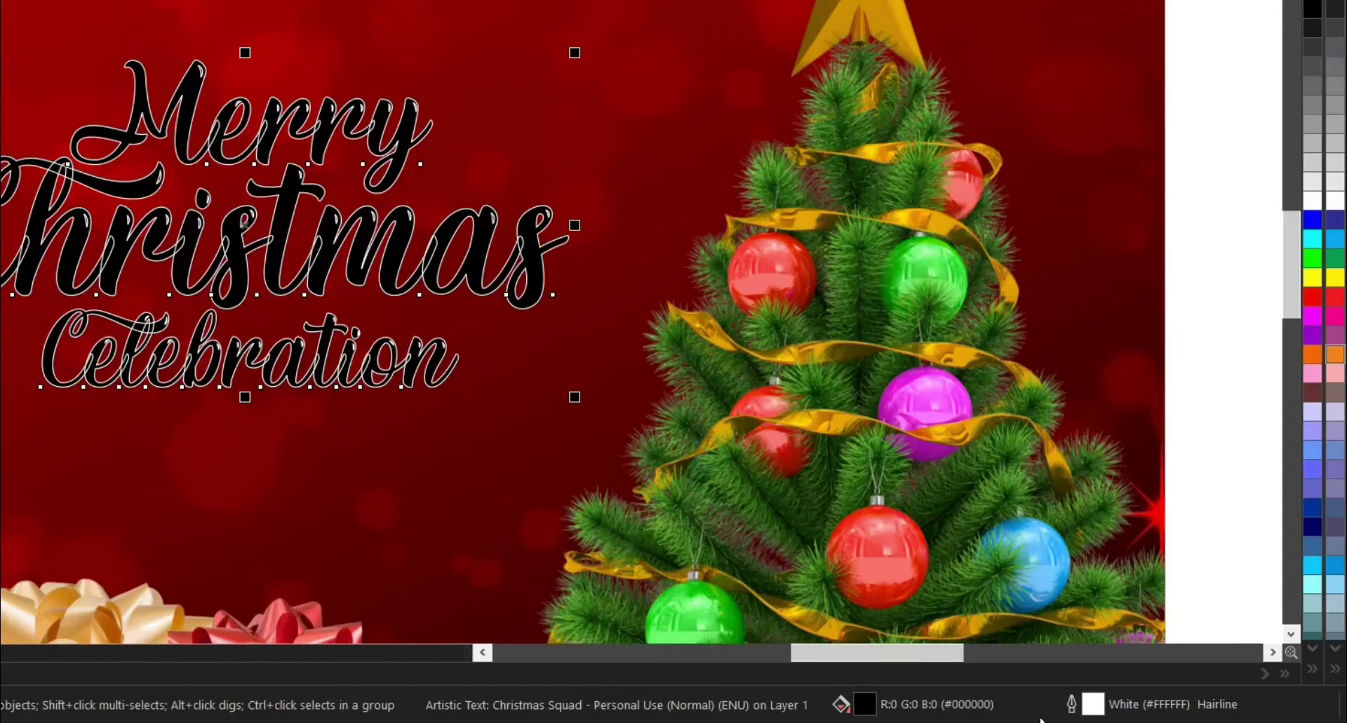
Step: Set the greeting's outline width to 3.0 pt, placed behind the fill, with scaling with the object and outline overprinting enabled
{"action": "double_click", "coordinate": [1072, 704]}
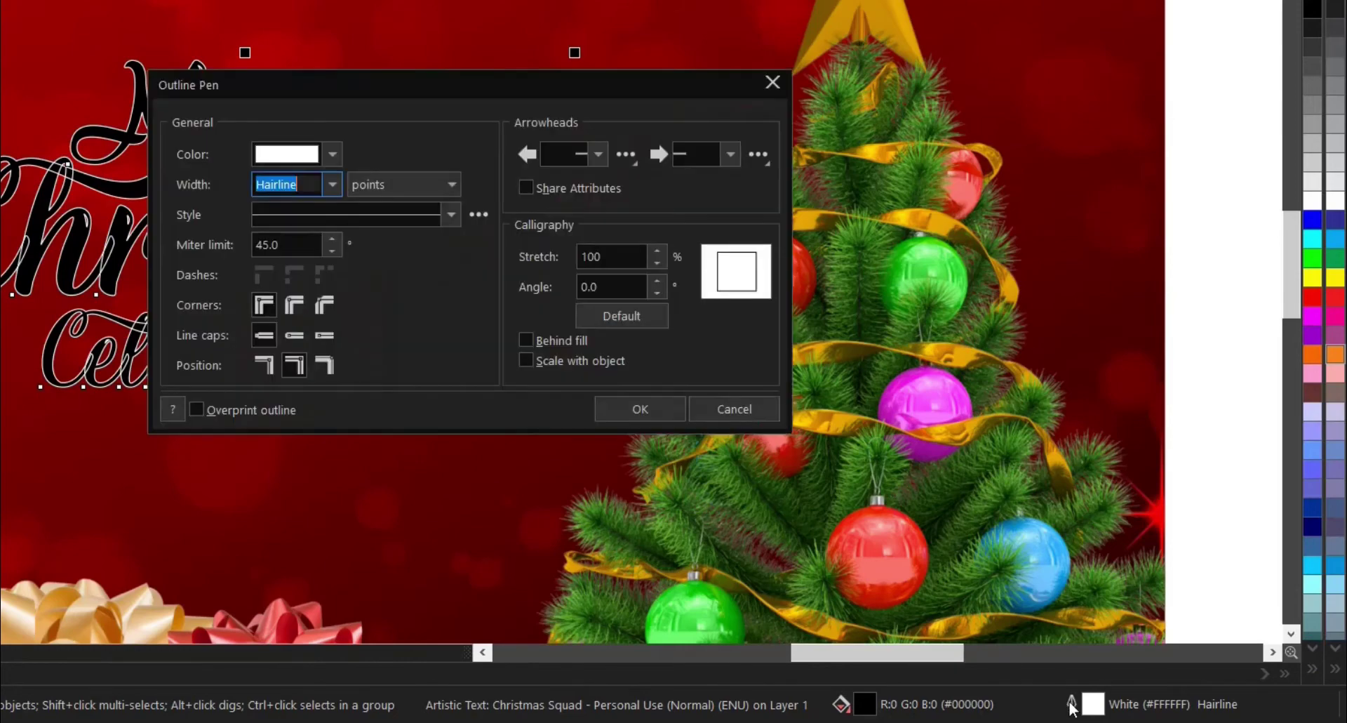
{"action": "left_click", "coordinate": [334, 185]}
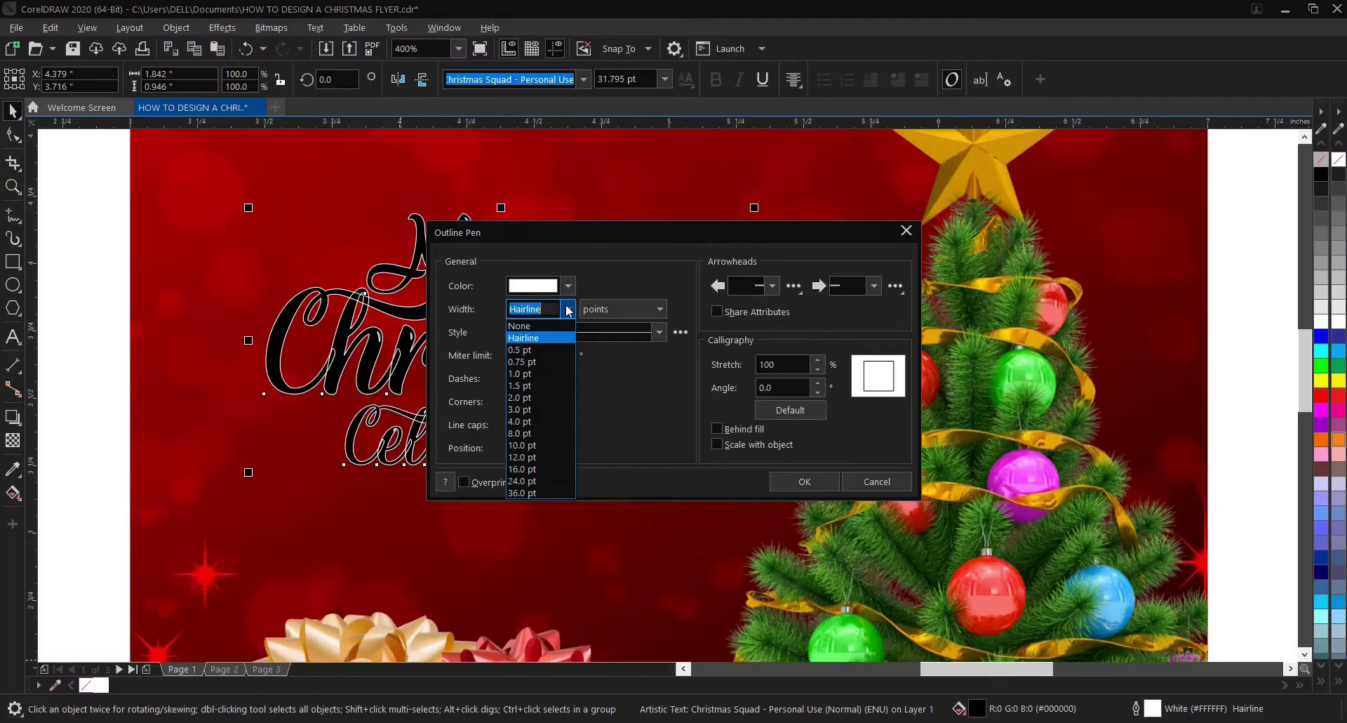
{"action": "left_click", "coordinate": [520, 410]}
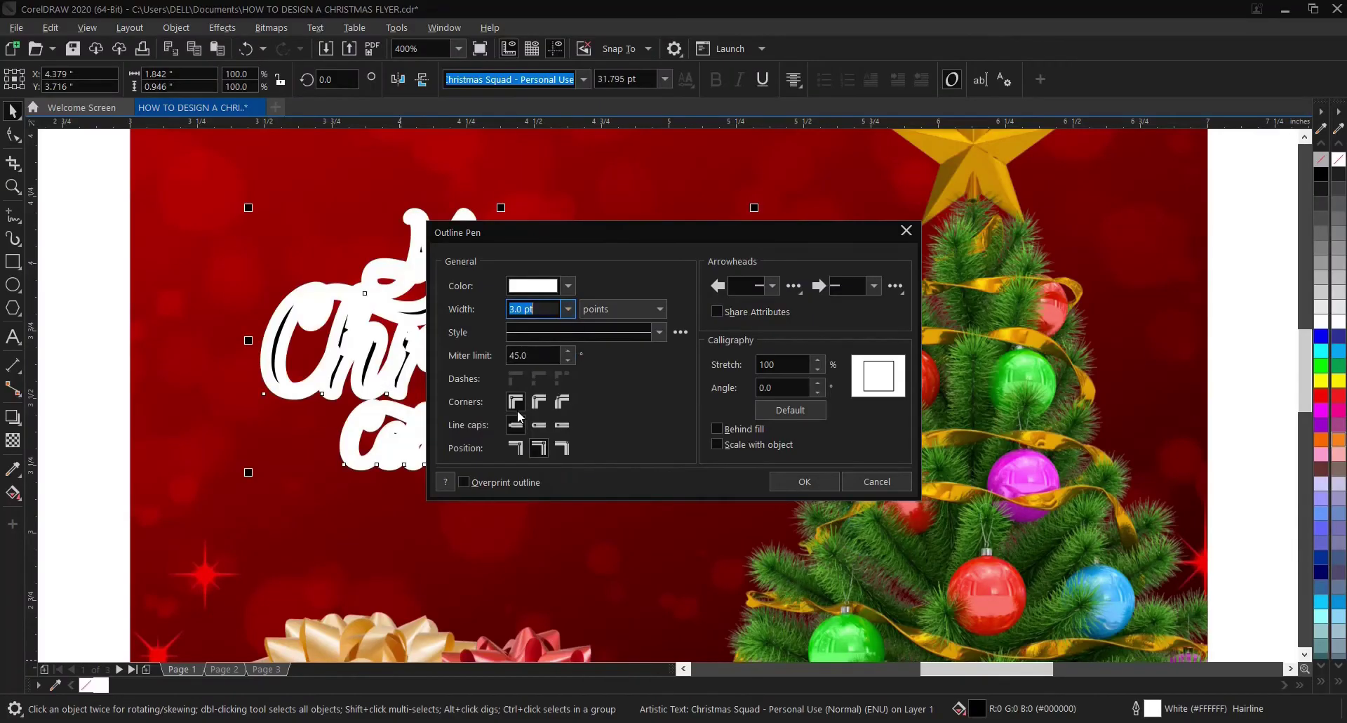
{"action": "left_click", "coordinate": [718, 430]}
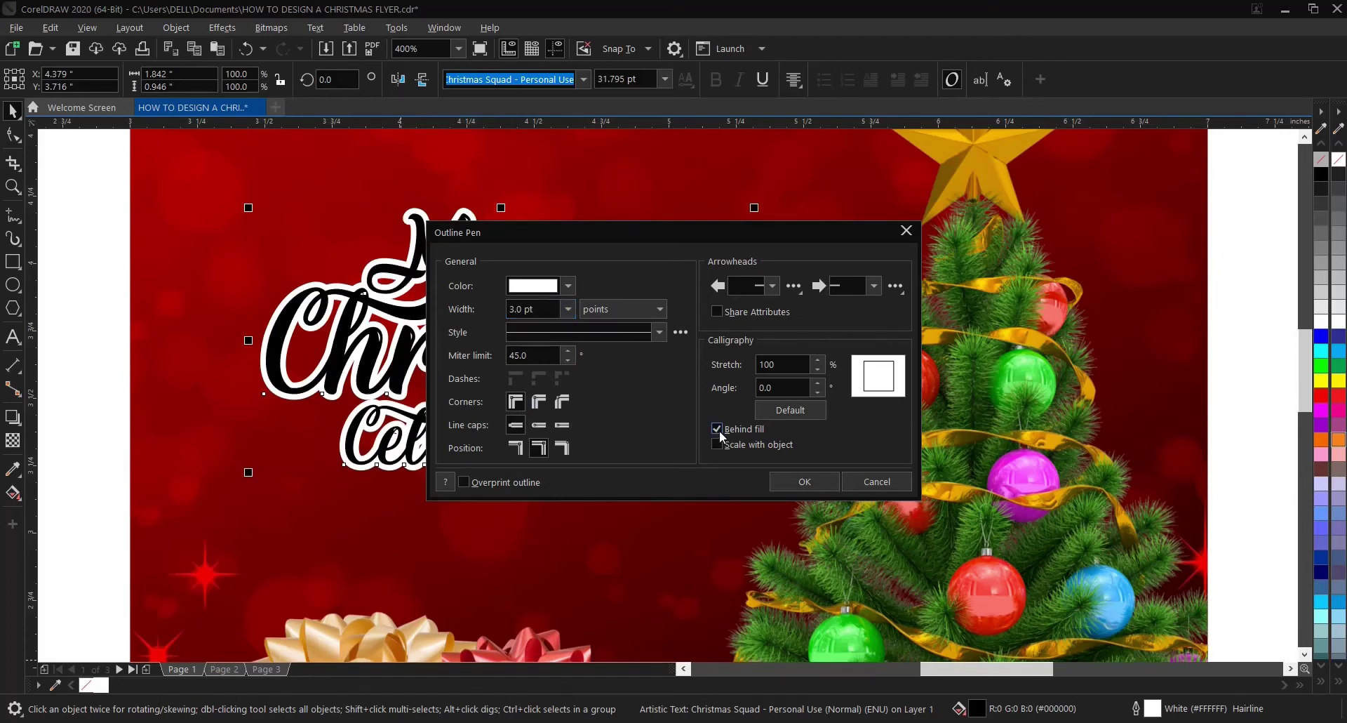
{"action": "left_click", "coordinate": [717, 444]}
{"action": "left_click", "coordinate": [464, 482]}
{"action": "left_click", "coordinate": [805, 483]}
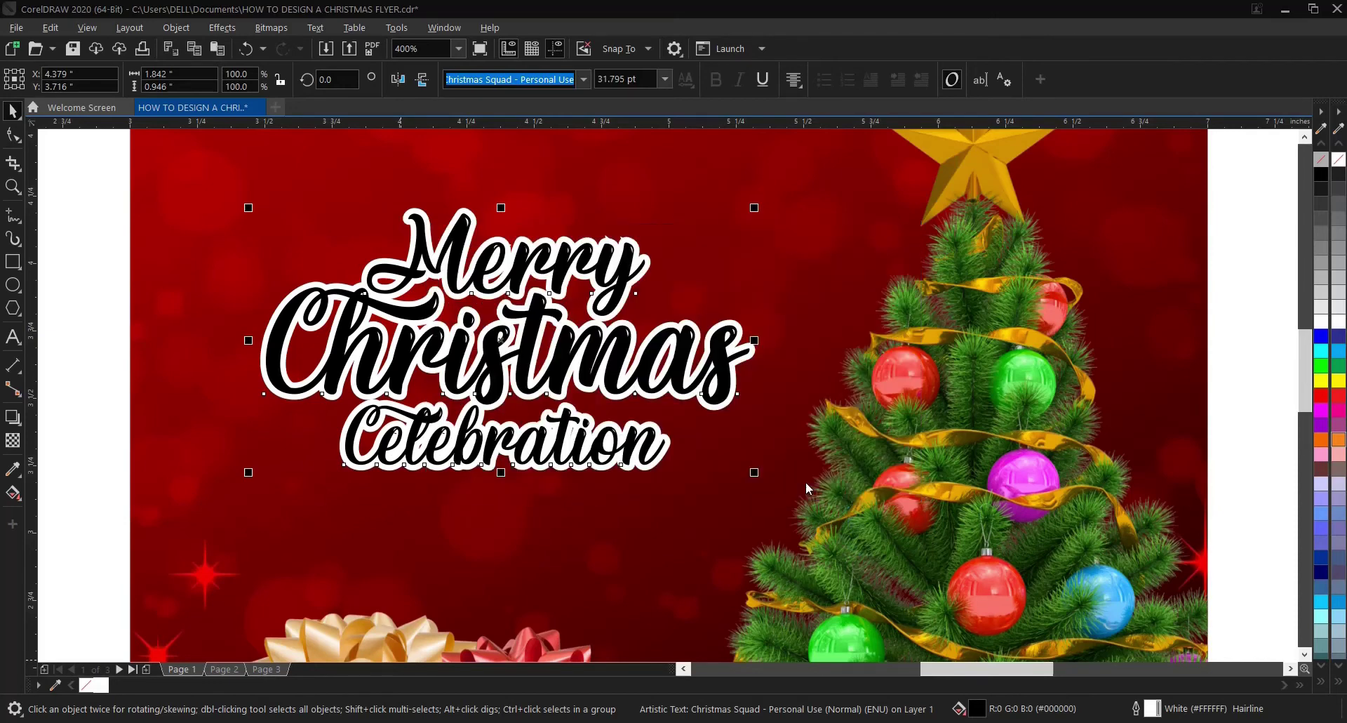
Step: Select only the greeting and apply a linear fountain fill diagonally from its upper left to its lower right with the Interactive Fill tool
{"action": "scroll", "coordinate": [508, 387], "scroll_direction": "down", "scroll_amount": 1}
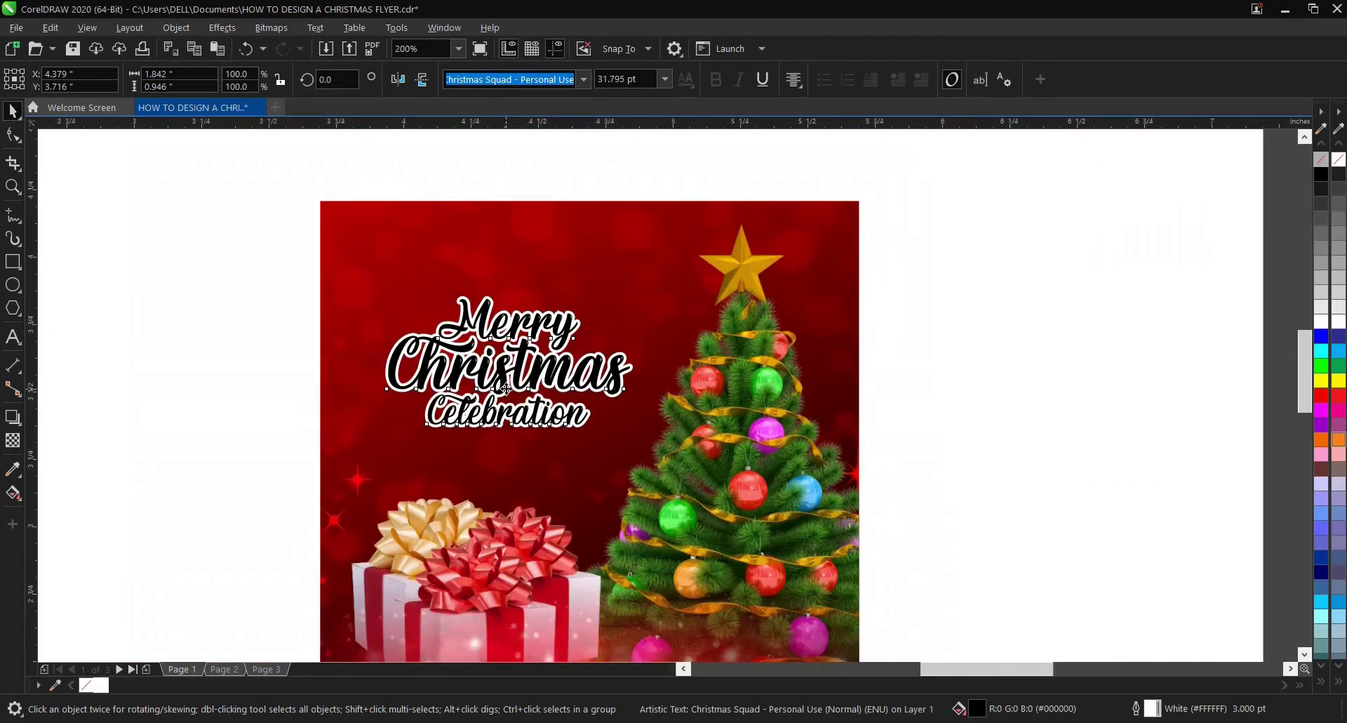
{"action": "scroll", "coordinate": [509, 387], "scroll_direction": "up", "scroll_amount": 1}
{"action": "left_click", "coordinate": [73, 326]}
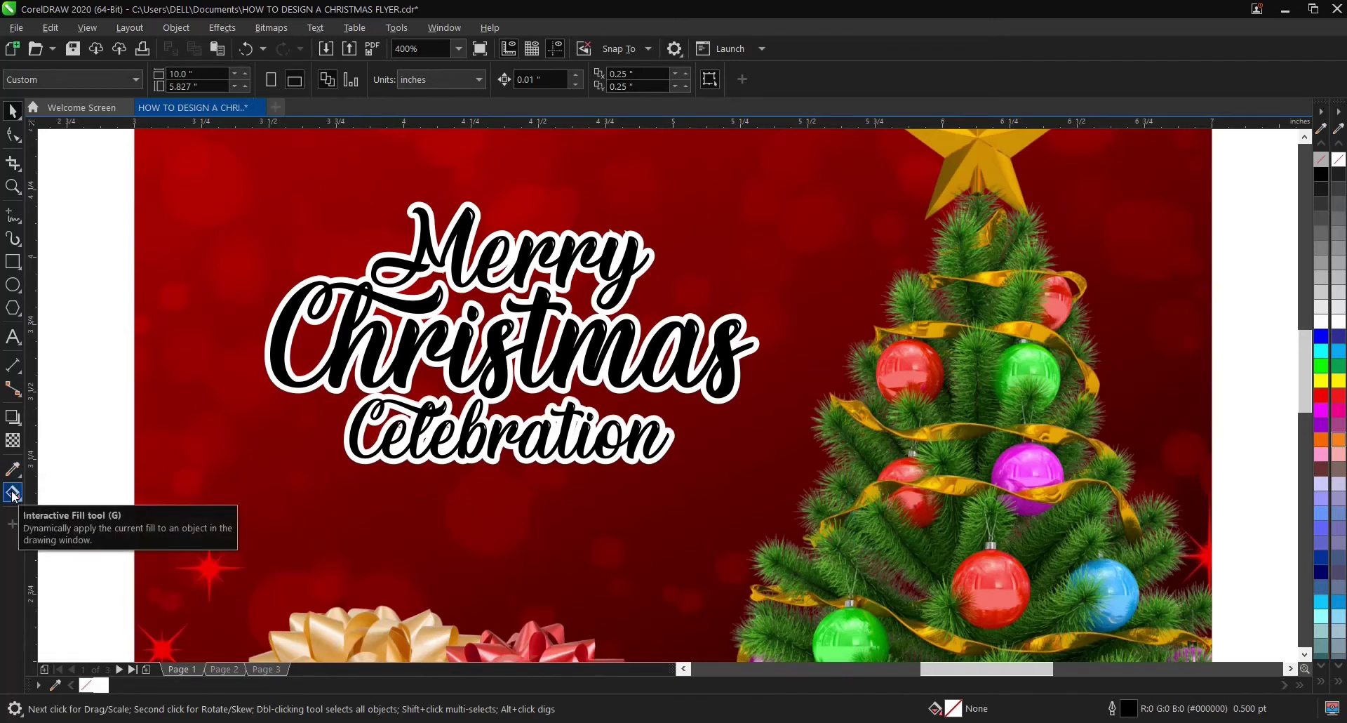
{"action": "left_click", "coordinate": [262, 270]}
{"action": "scroll", "coordinate": [261, 271], "scroll_direction": "down", "scroll_amount": 2}
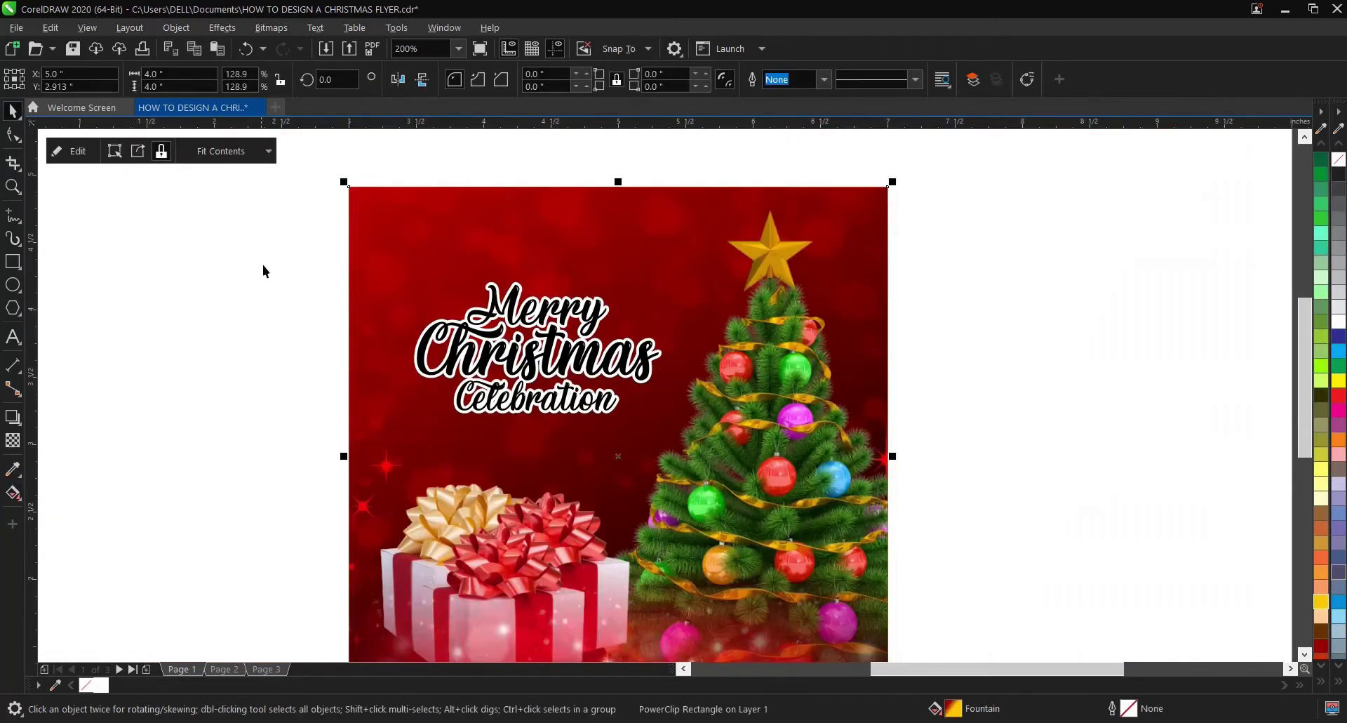
{"action": "left_click_drag", "start_coordinate": [261, 242], "coordinate": [760, 426]}
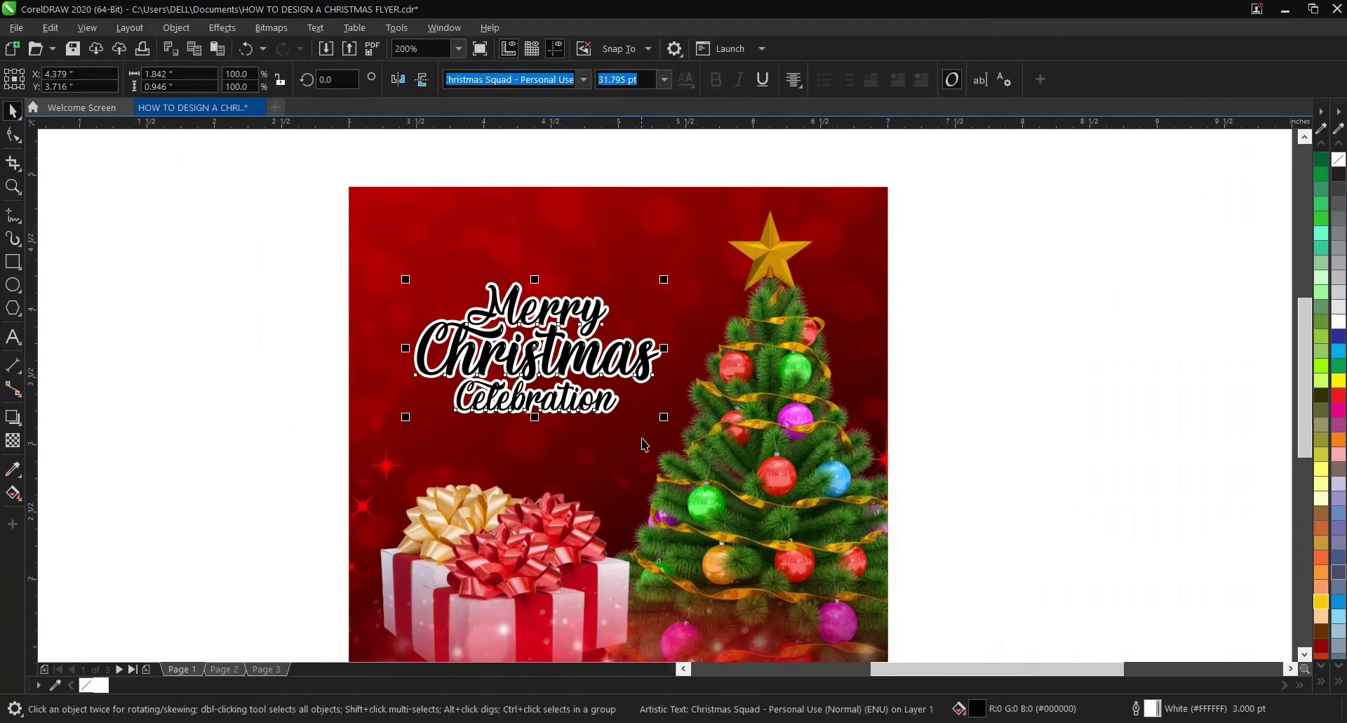
{"action": "scroll", "coordinate": [639, 432], "scroll_direction": "up", "scroll_amount": 2}
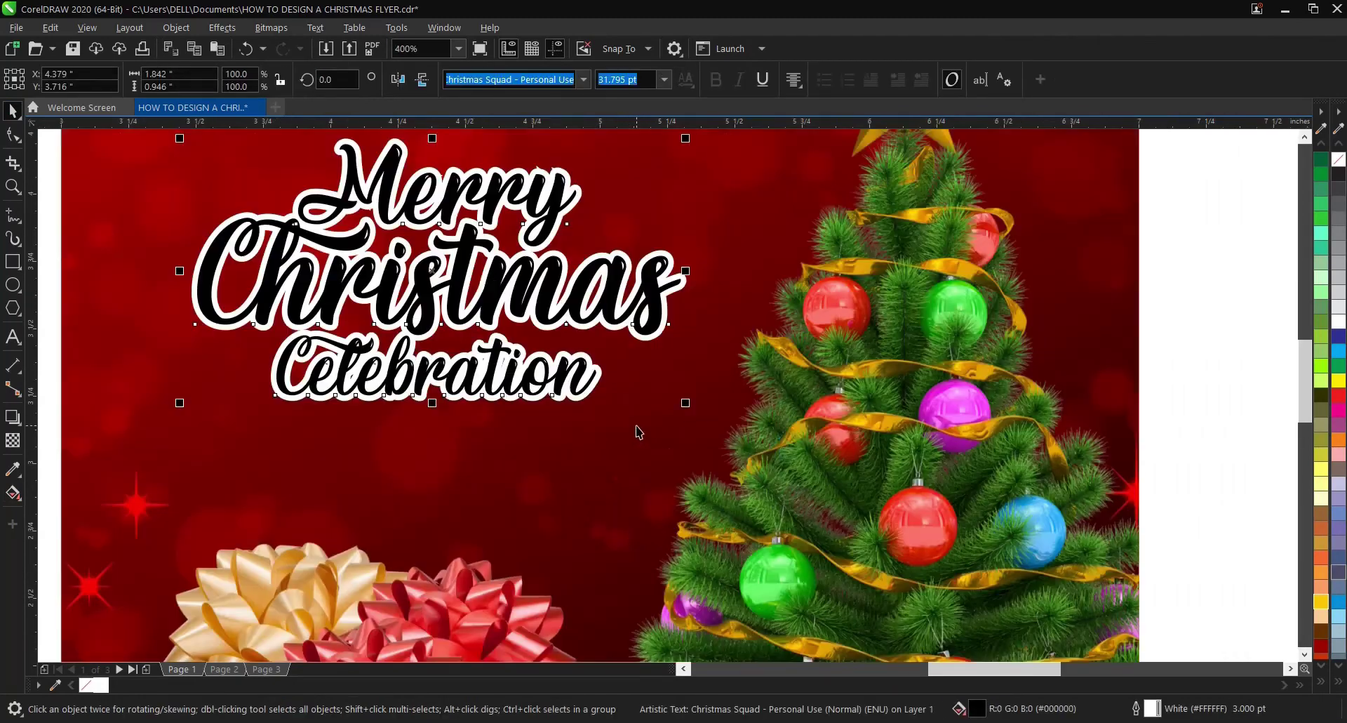
{"action": "left_click", "coordinate": [14, 494]}
{"action": "left_click_drag", "start_coordinate": [353, 189], "coordinate": [635, 471]}
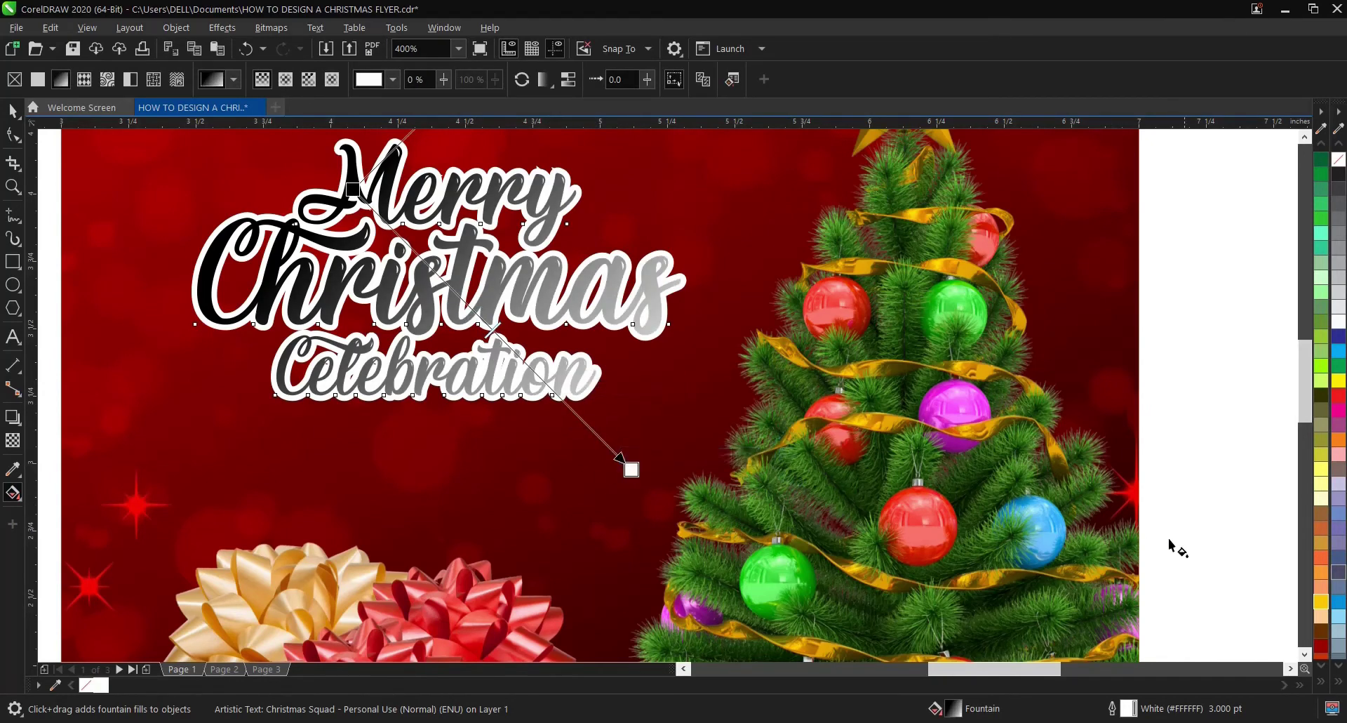
Step: Color the greeting's fountain fill with a dark red end node and a Deep Yellow start node
{"action": "left_click_drag", "start_coordinate": [1322, 646], "coordinate": [724, 577]}
{"action": "left_click_drag", "start_coordinate": [634, 472], "coordinate": [634, 472]}
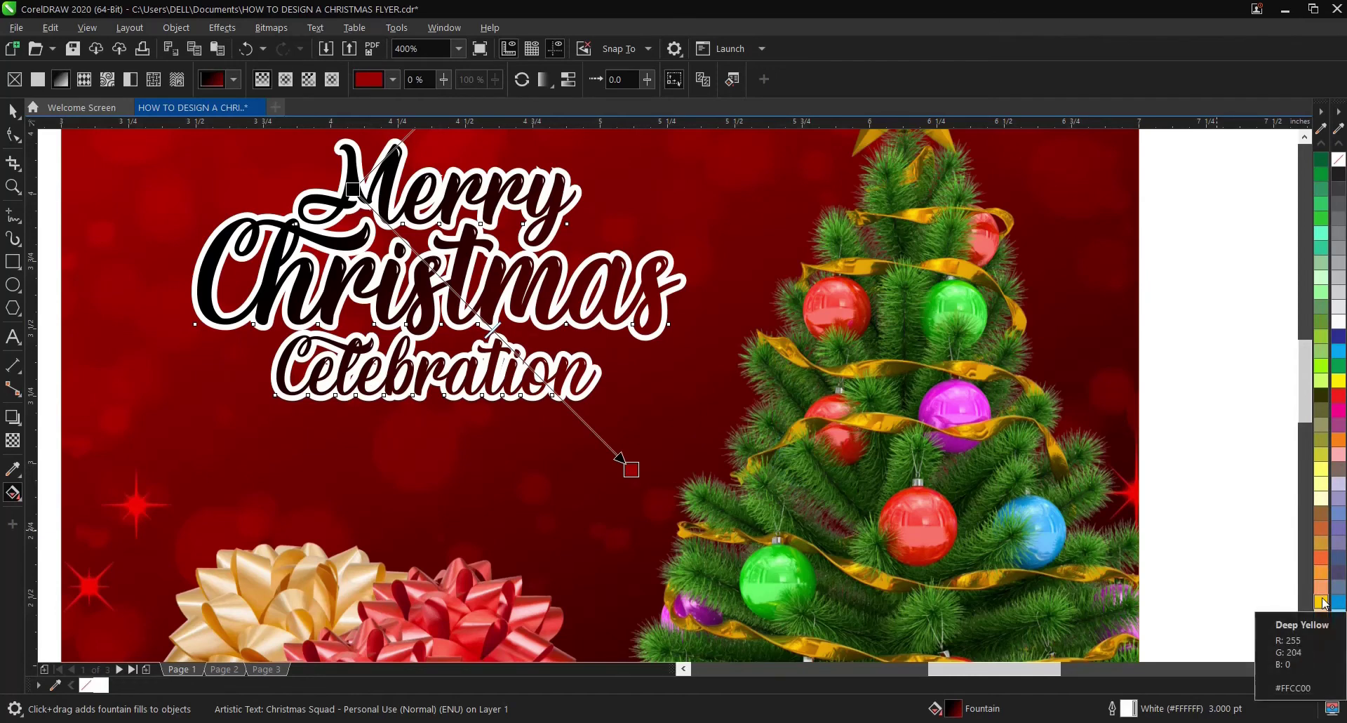
{"action": "left_click_drag", "start_coordinate": [1324, 603], "coordinate": [700, 380]}
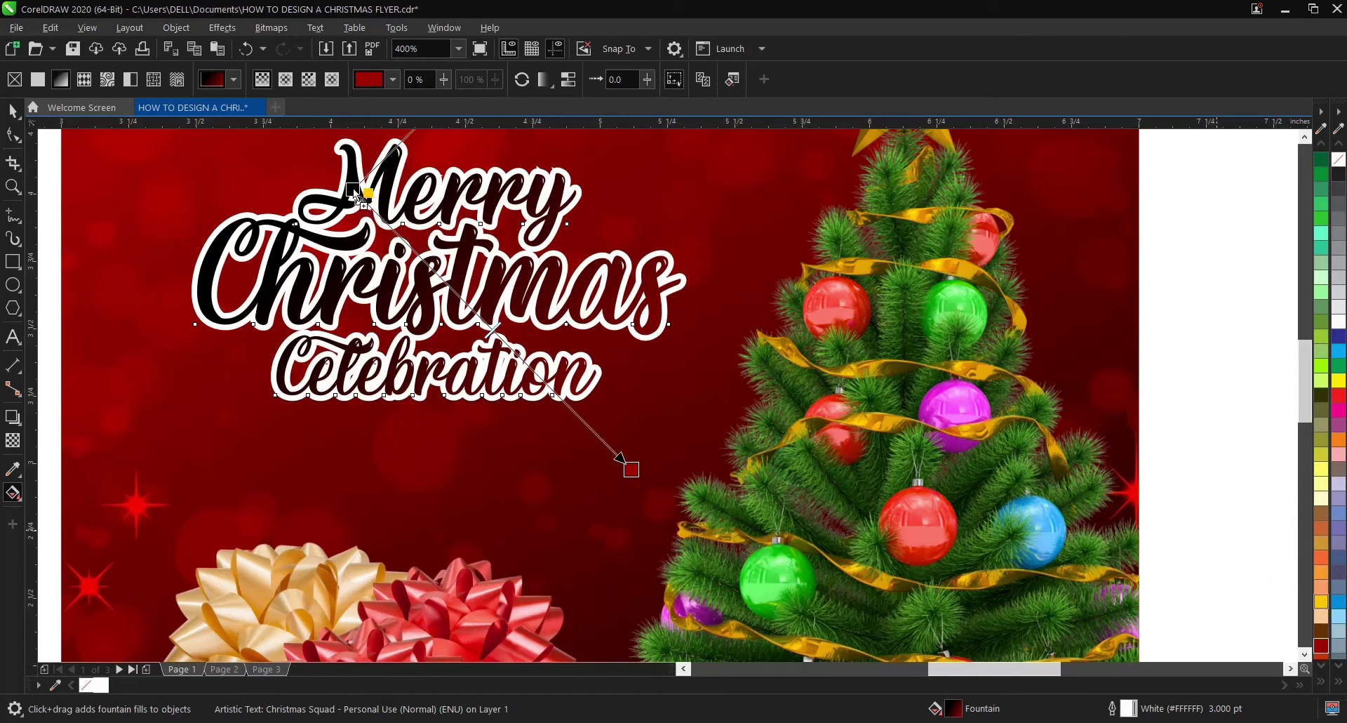
{"action": "left_click_drag", "start_coordinate": [361, 198], "coordinate": [355, 193]}
Step: Move the gradient's yellow start node beyond the greeting's upper left, then shift the whole gradient further up and left
{"action": "scroll", "coordinate": [629, 451], "scroll_direction": "down", "scroll_amount": 2}
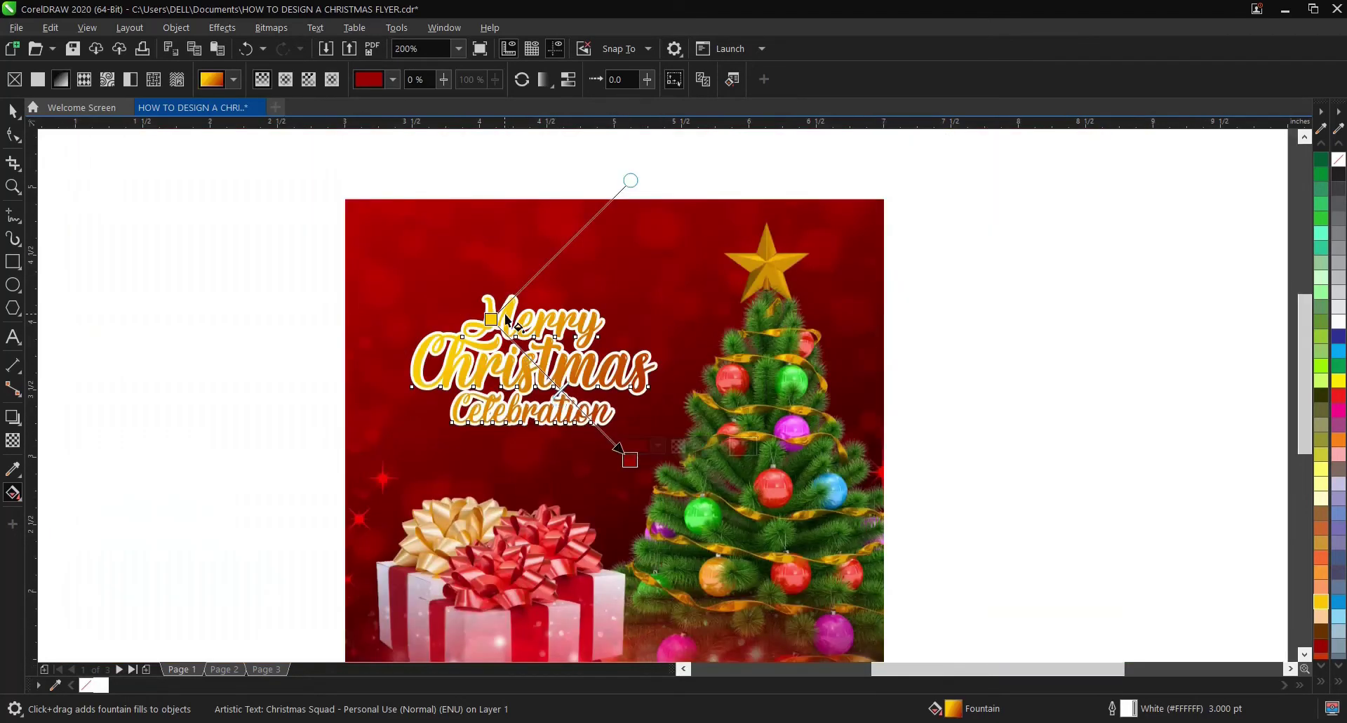
{"action": "scroll", "coordinate": [507, 319], "scroll_direction": "up", "scroll_amount": 2}
{"action": "left_click_drag", "start_coordinate": [475, 321], "coordinate": [383, 248]}
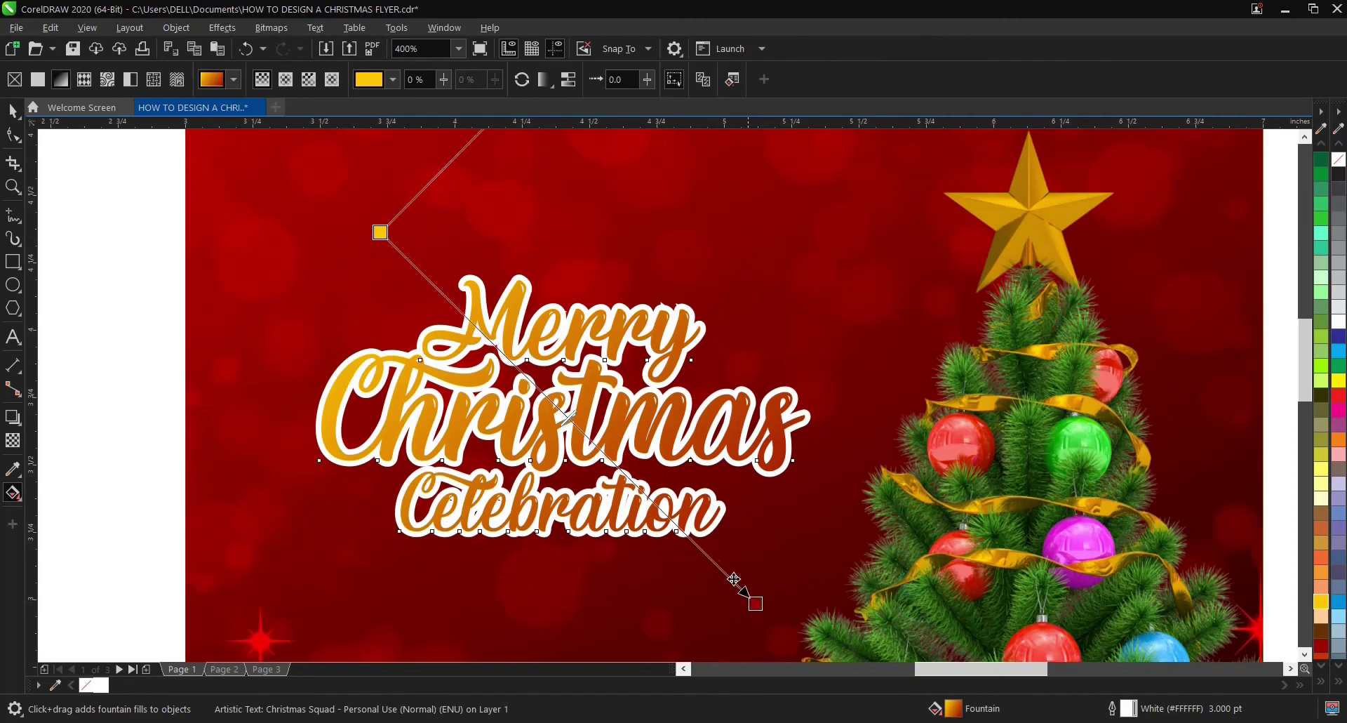
{"action": "left_click_drag", "start_coordinate": [734, 579], "coordinate": [657, 506]}
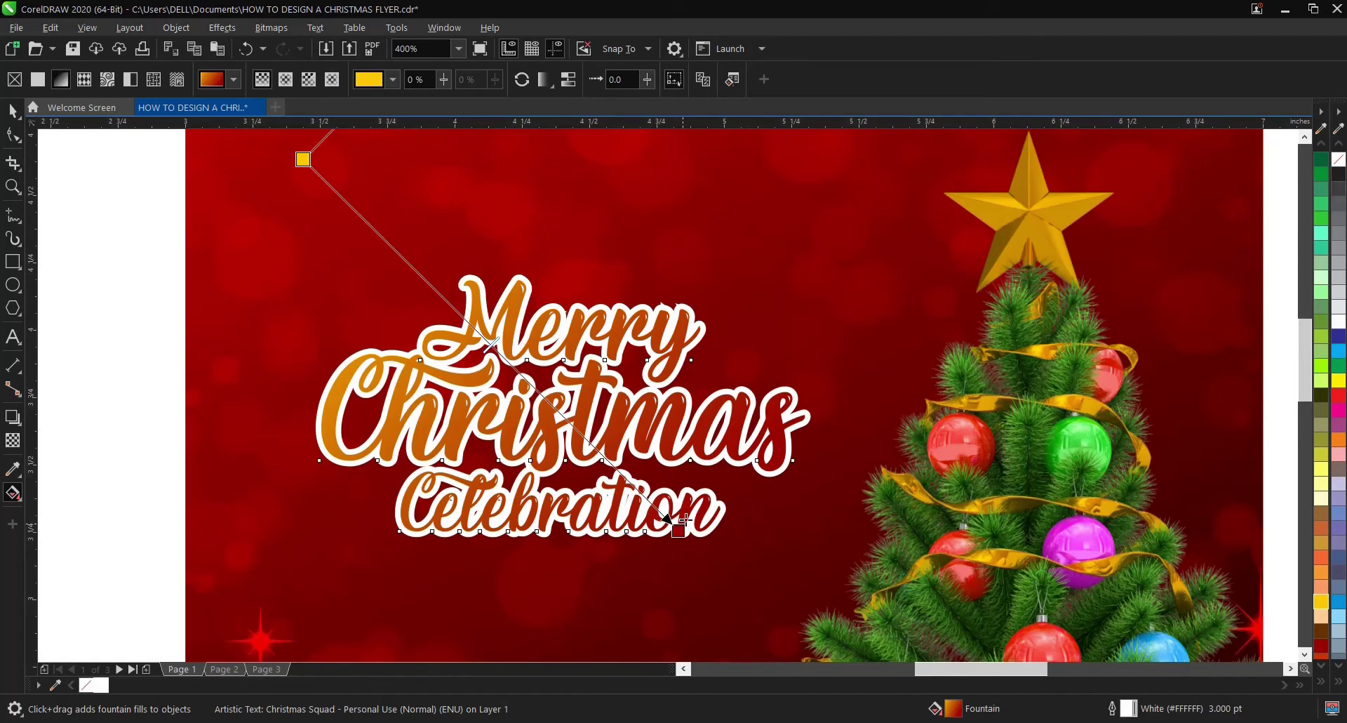
{"action": "scroll", "coordinate": [577, 394], "scroll_direction": "down", "scroll_amount": 1}
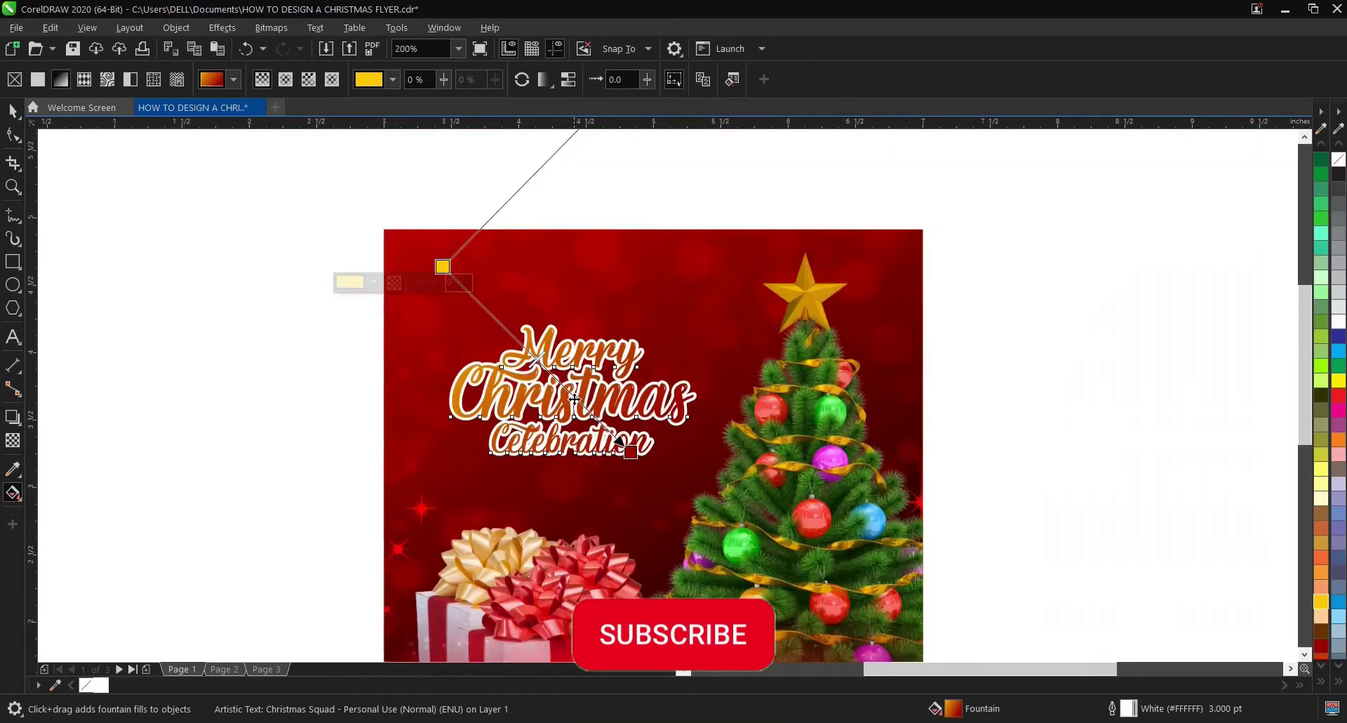
{"action": "scroll", "coordinate": [574, 405], "scroll_direction": "up", "scroll_amount": 1}
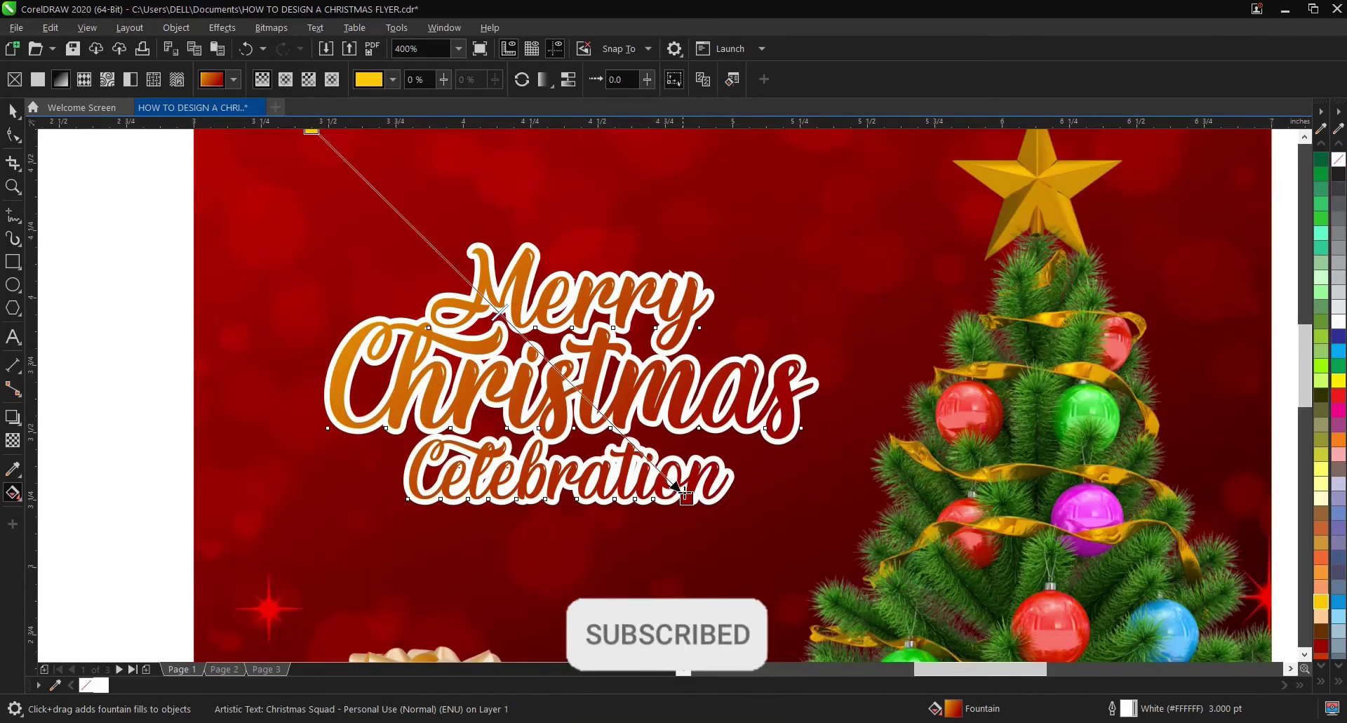
Step: Reverse the greeting's gradient so its dark red node sits above the word "Merry" and its yellow node over the tree's lower left side
{"action": "left_click_drag", "start_coordinate": [701, 504], "coordinate": [281, 414]}
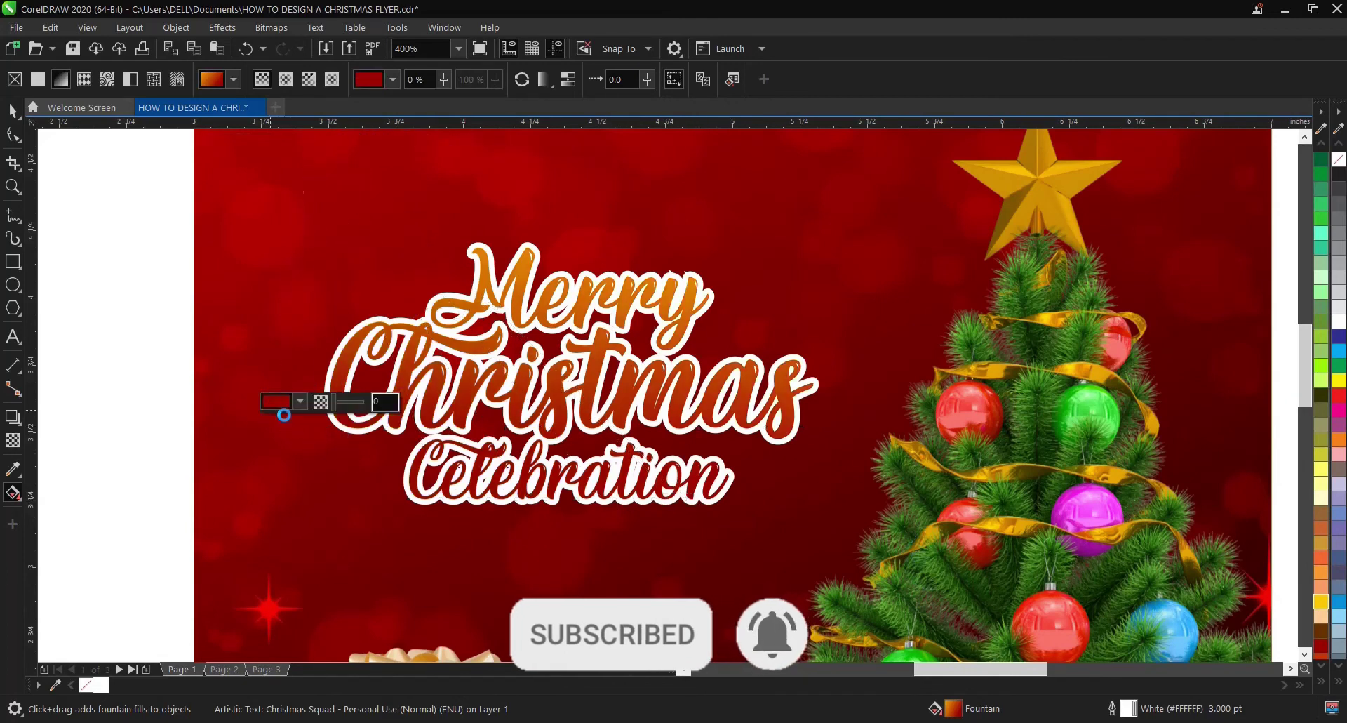
{"action": "scroll", "coordinate": [437, 359], "scroll_direction": "down", "scroll_amount": 1}
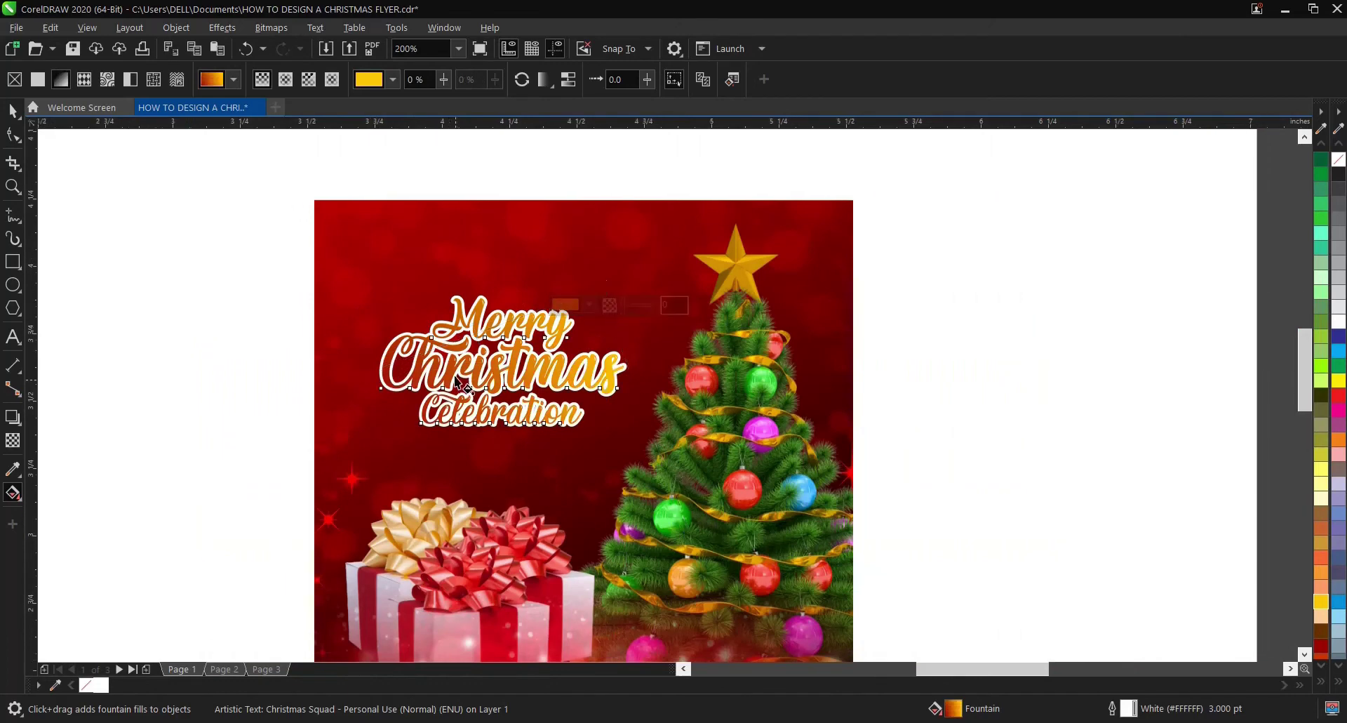
{"action": "scroll", "coordinate": [456, 386], "scroll_direction": "up", "scroll_amount": 1}
{"action": "left_click_drag", "start_coordinate": [250, 379], "coordinate": [331, 246]}
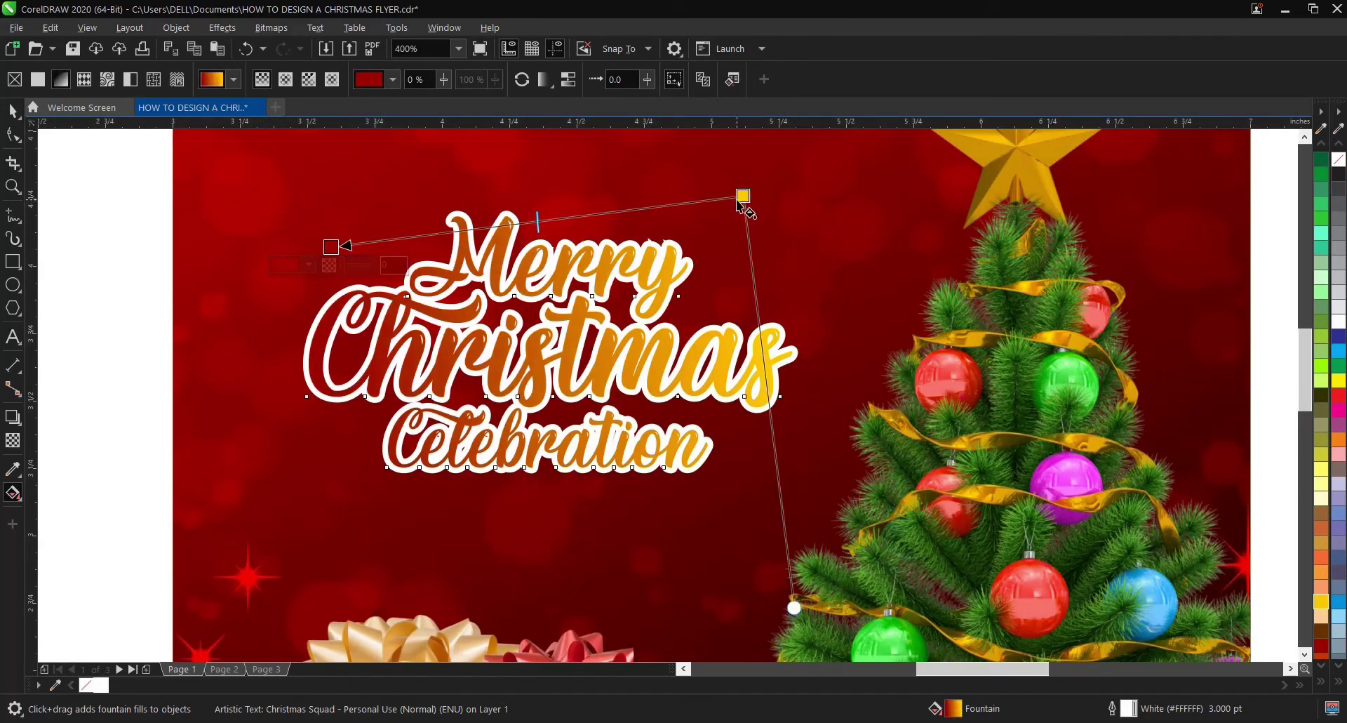
{"action": "left_click_drag", "start_coordinate": [743, 196], "coordinate": [819, 492]}
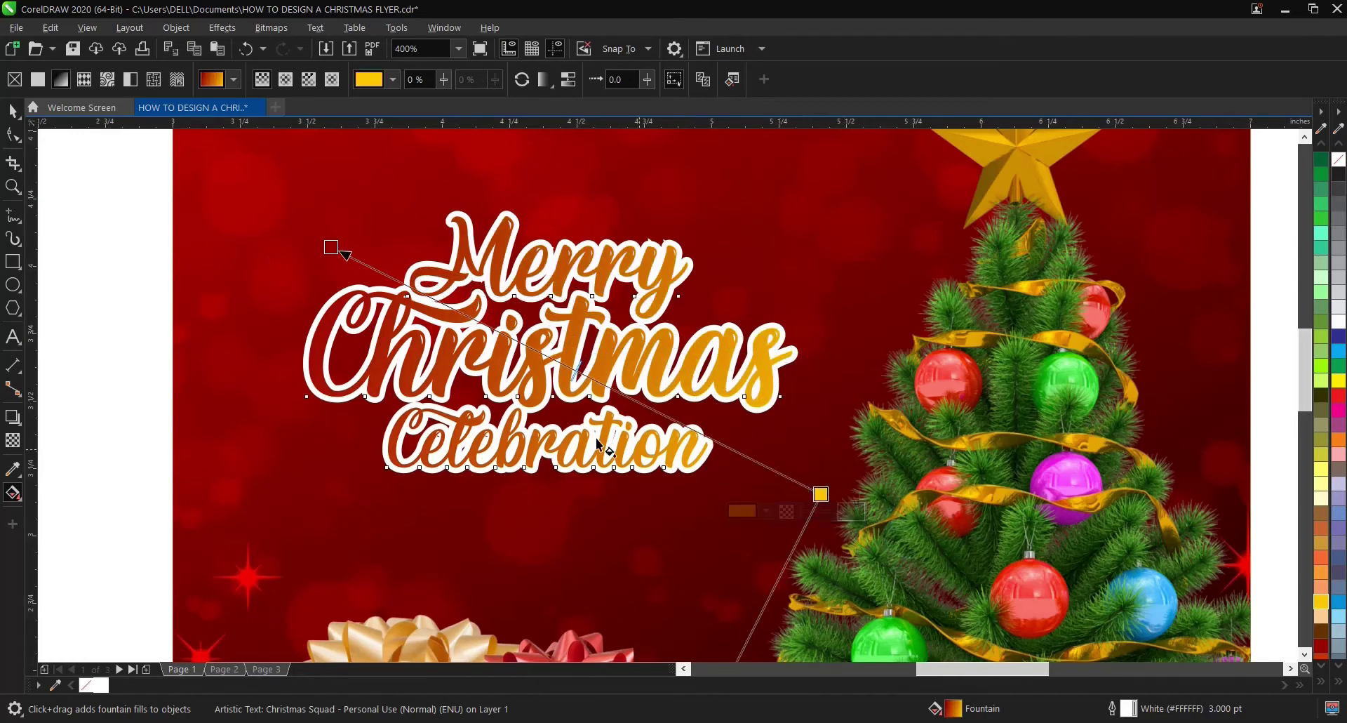
{"action": "left_click_drag", "start_coordinate": [331, 246], "coordinate": [397, 166]}
{"action": "left_click_drag", "start_coordinate": [821, 495], "coordinate": [903, 612]}
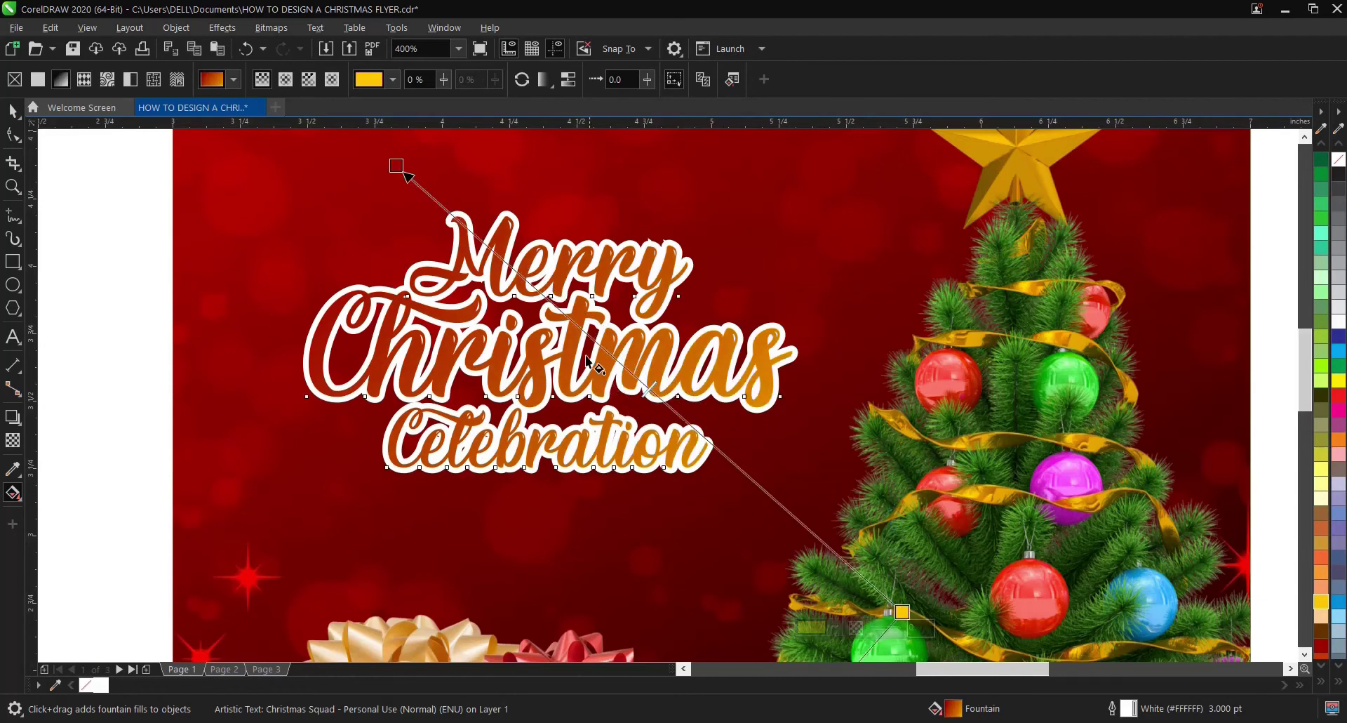
Step: Adjust the skew of the greeting's gradient with its round handle, undoing one trial position and settling the handle over the gift boxes' right side
{"action": "scroll", "coordinate": [579, 335], "scroll_direction": "down", "scroll_amount": 2}
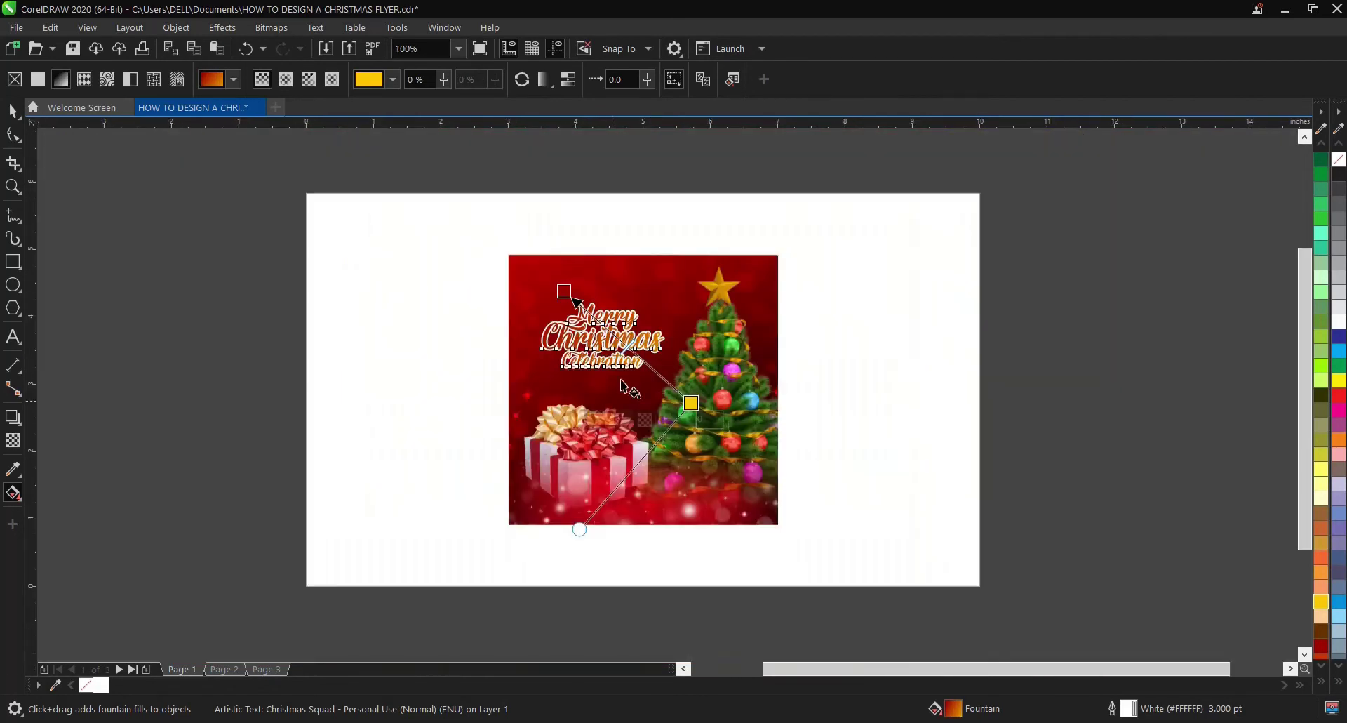
{"action": "scroll", "coordinate": [646, 341], "scroll_direction": "down", "scroll_amount": 1}
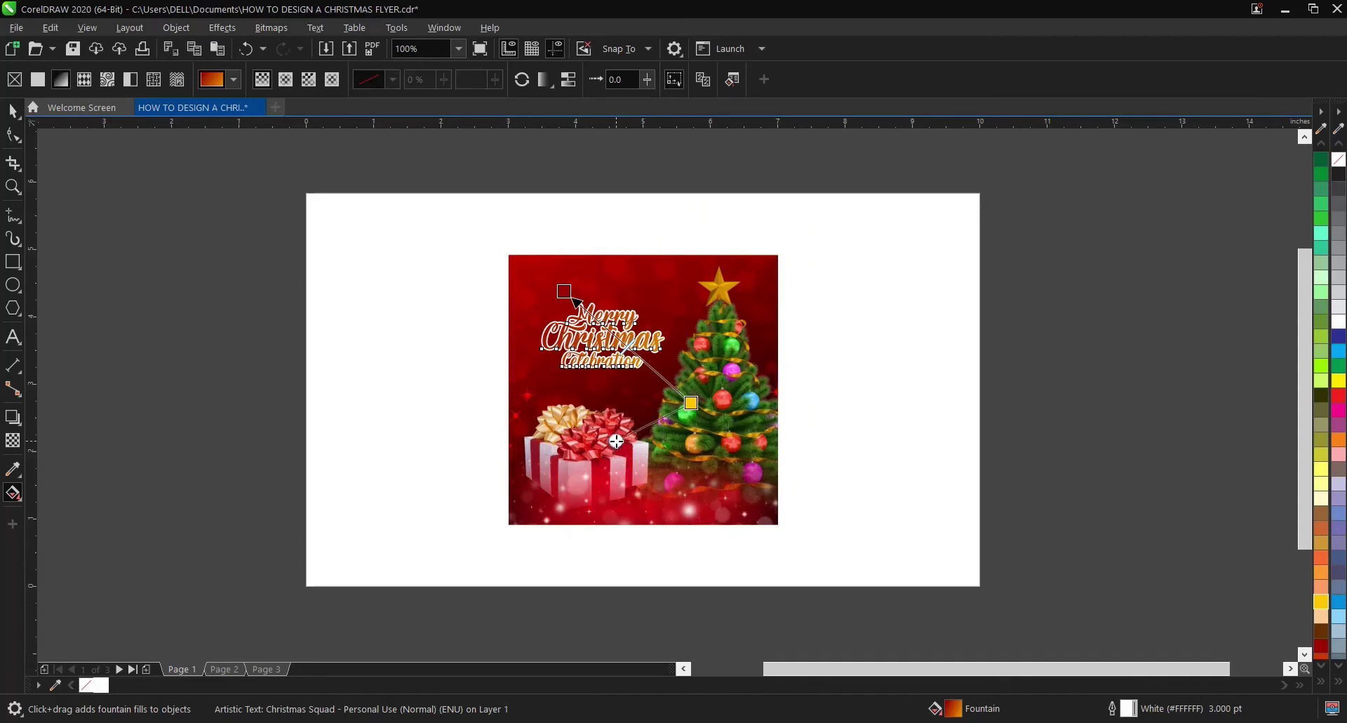
{"action": "scroll", "coordinate": [620, 357], "scroll_direction": "up", "scroll_amount": 1}
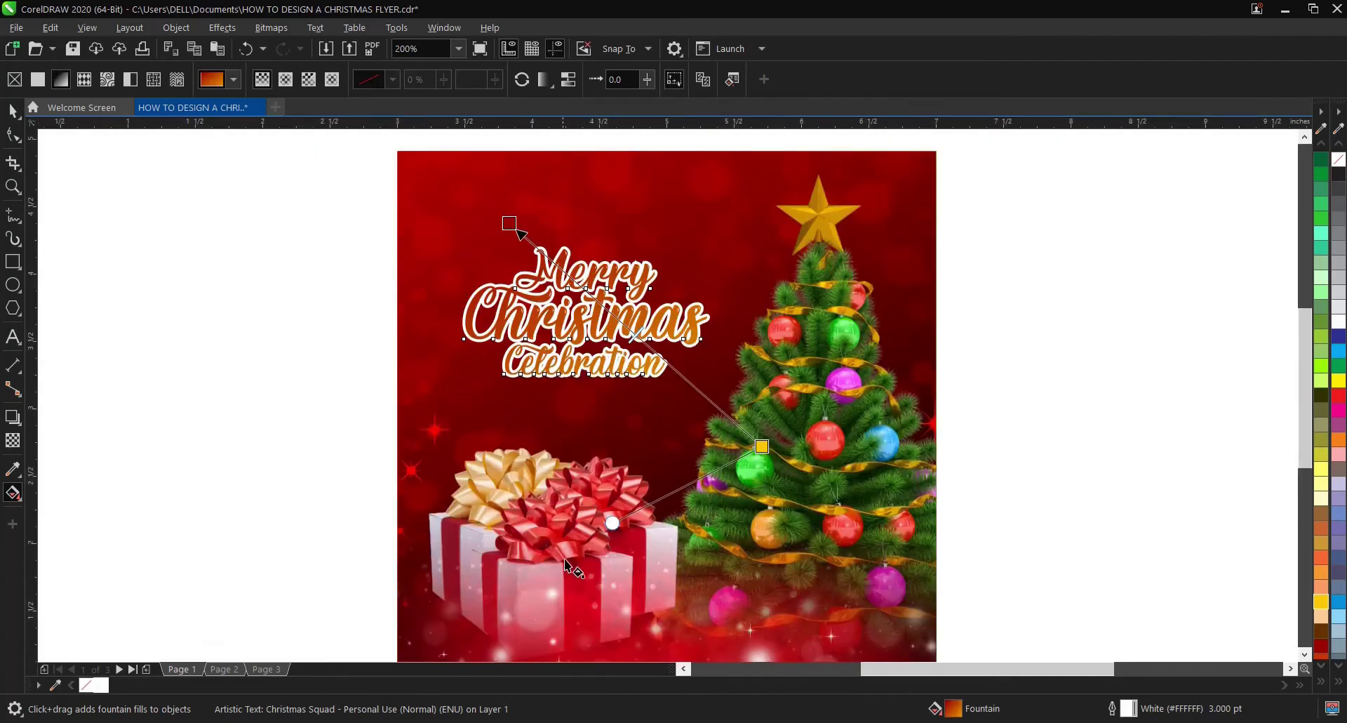
{"action": "left_click_drag", "start_coordinate": [613, 522], "coordinate": [861, 562]}
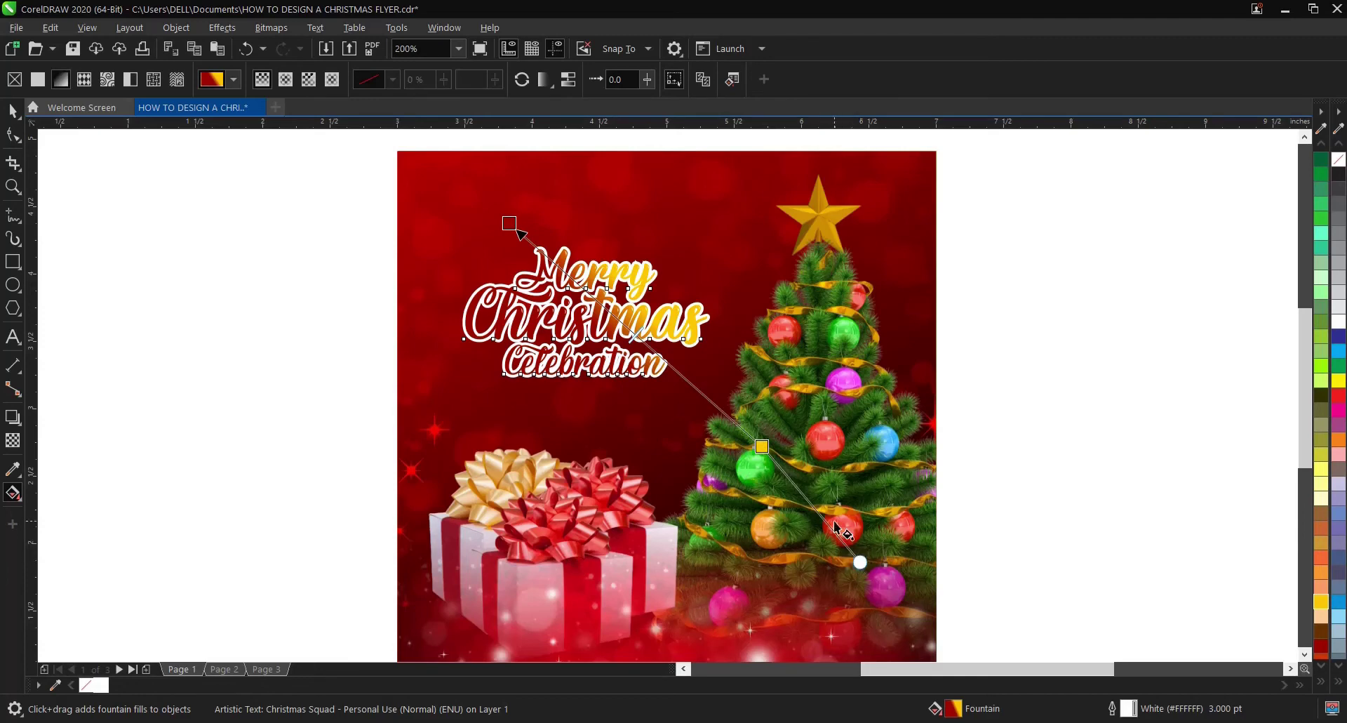
{"action": "scroll", "coordinate": [593, 351], "scroll_direction": "up", "scroll_amount": 1}
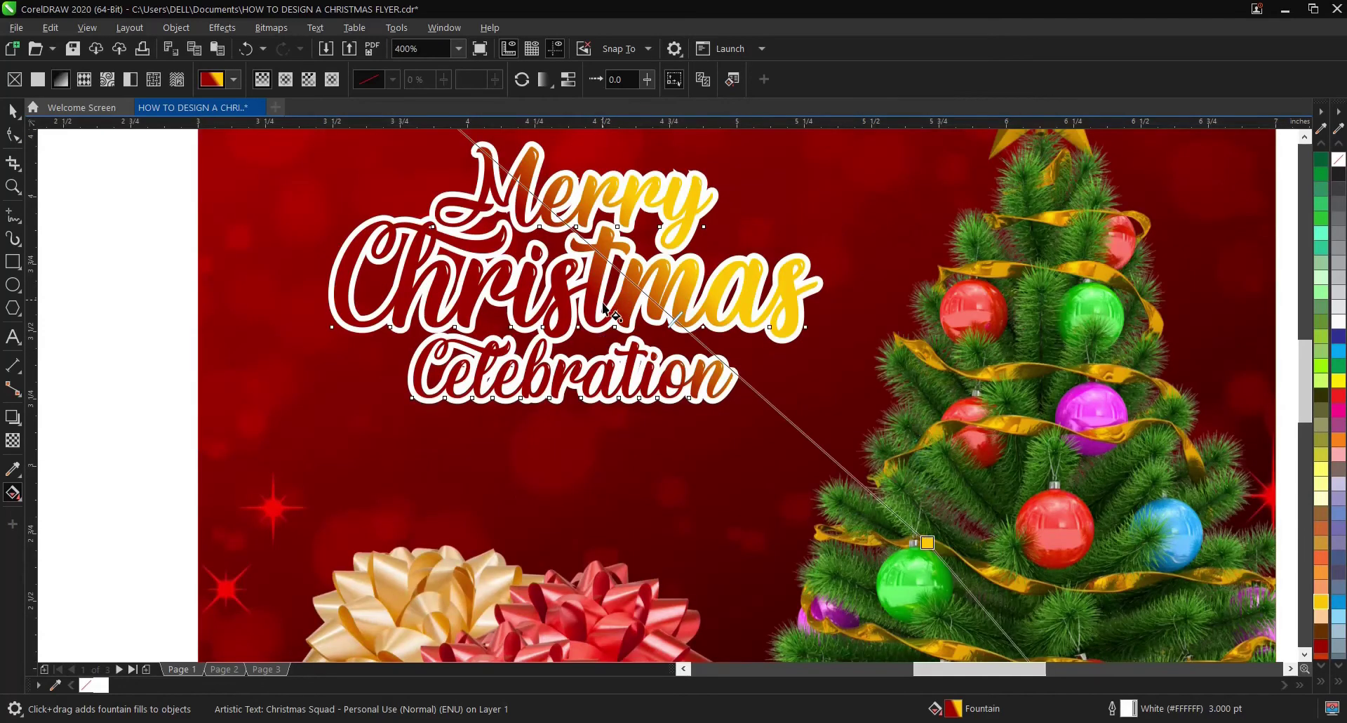
{"action": "scroll", "coordinate": [602, 302], "scroll_direction": "down", "scroll_amount": 1}
{"action": "left_click_drag", "start_coordinate": [864, 536], "coordinate": [859, 375]}
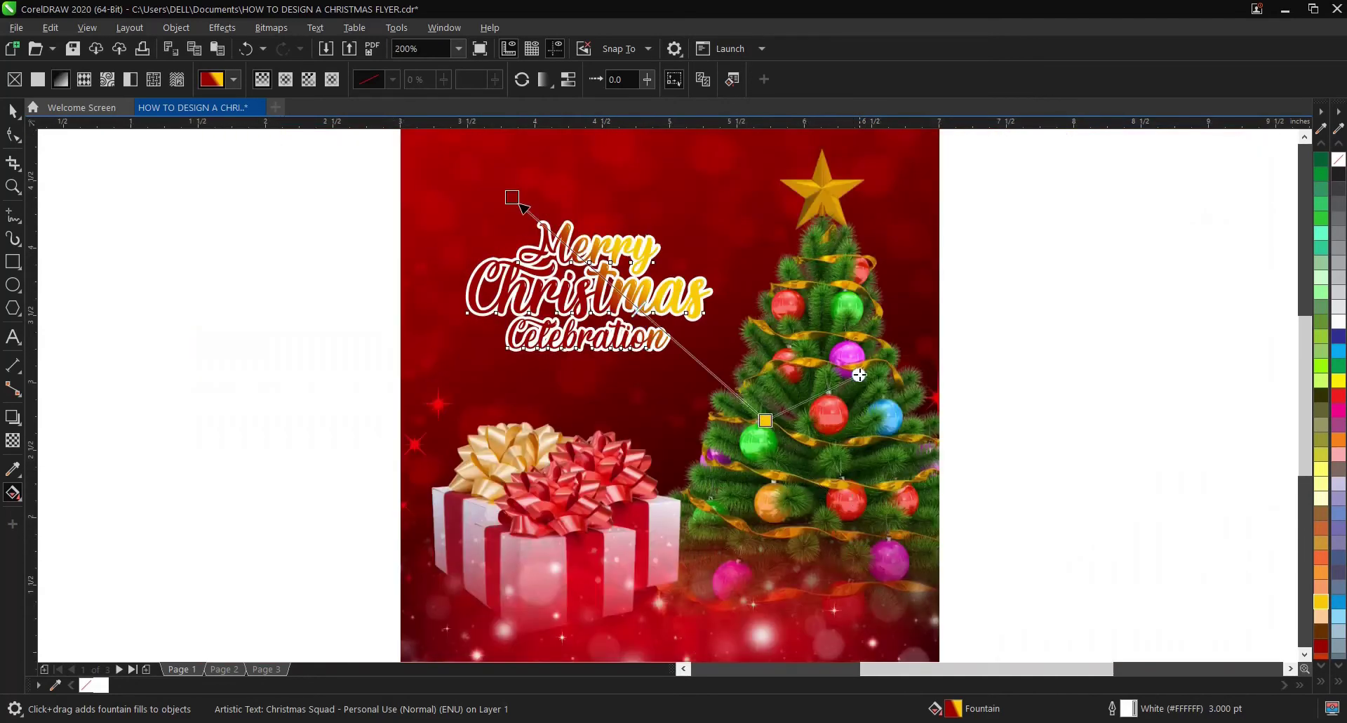
{"action": "key", "text": "ctrl+z"}
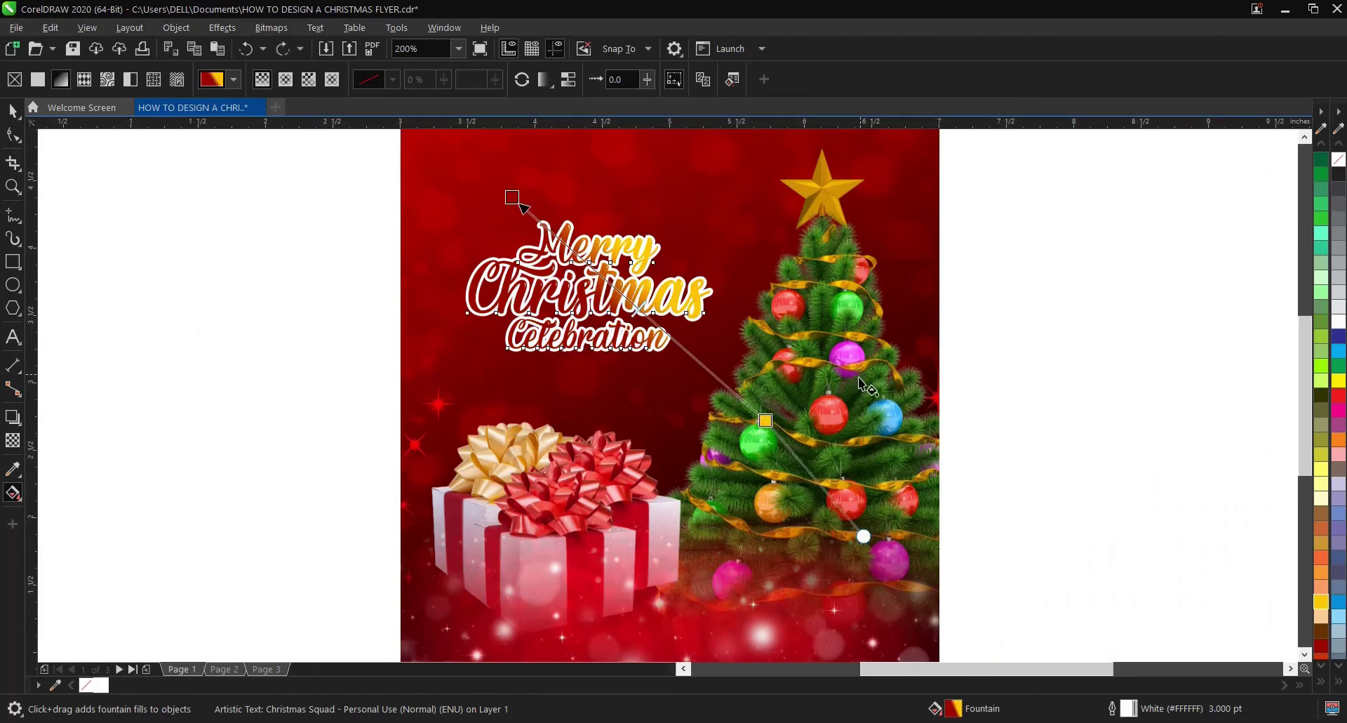
{"action": "left_click_drag", "start_coordinate": [863, 536], "coordinate": [643, 512]}
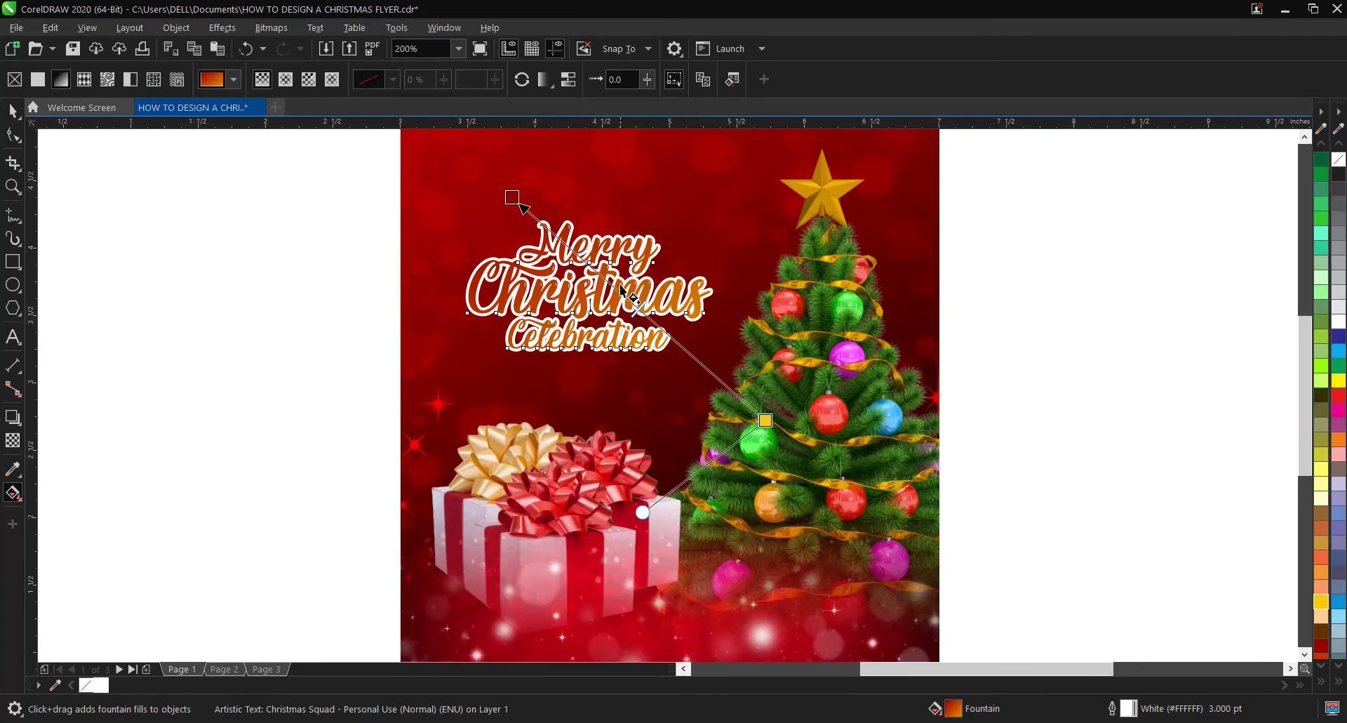
{"action": "scroll", "coordinate": [621, 282], "scroll_direction": "up", "scroll_amount": 2}
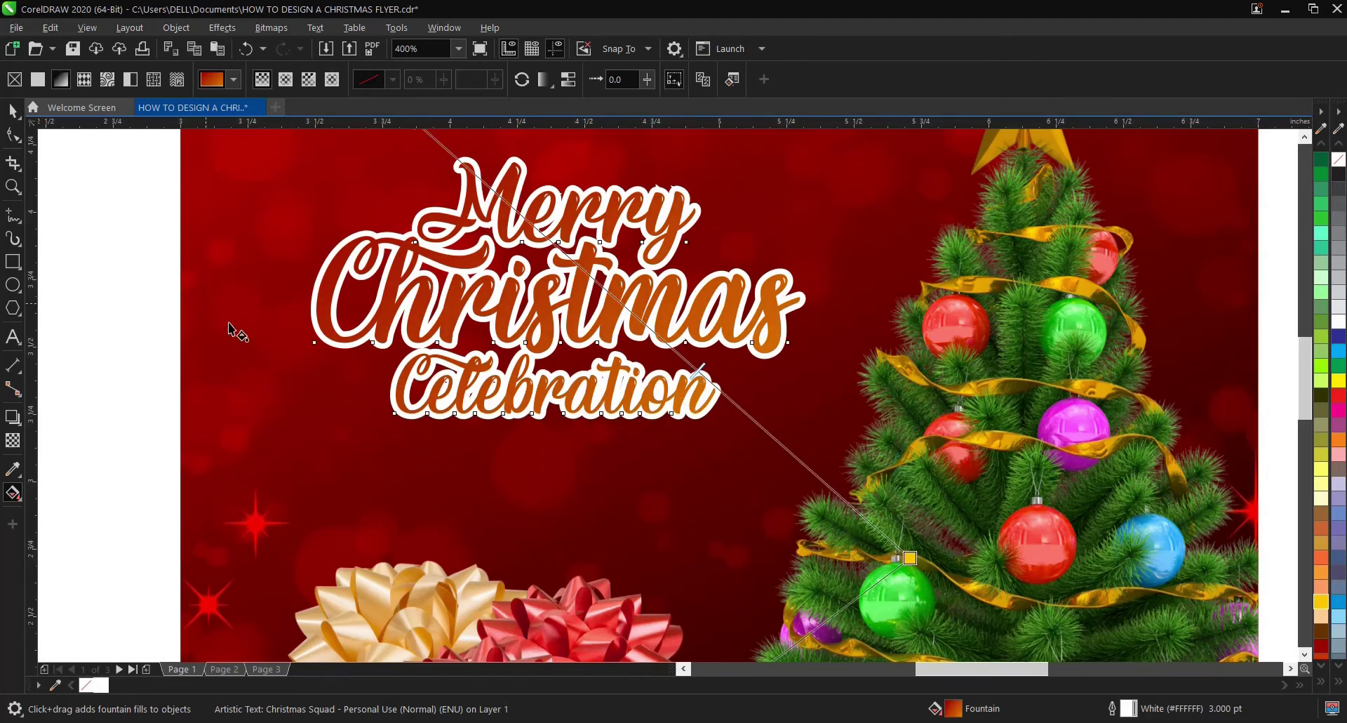
Step: Enlarge the greeting text proportionally toward the flyer's upper left corner to about 1.96 × 1.01 inches
{"action": "left_click", "coordinate": [9, 111]}
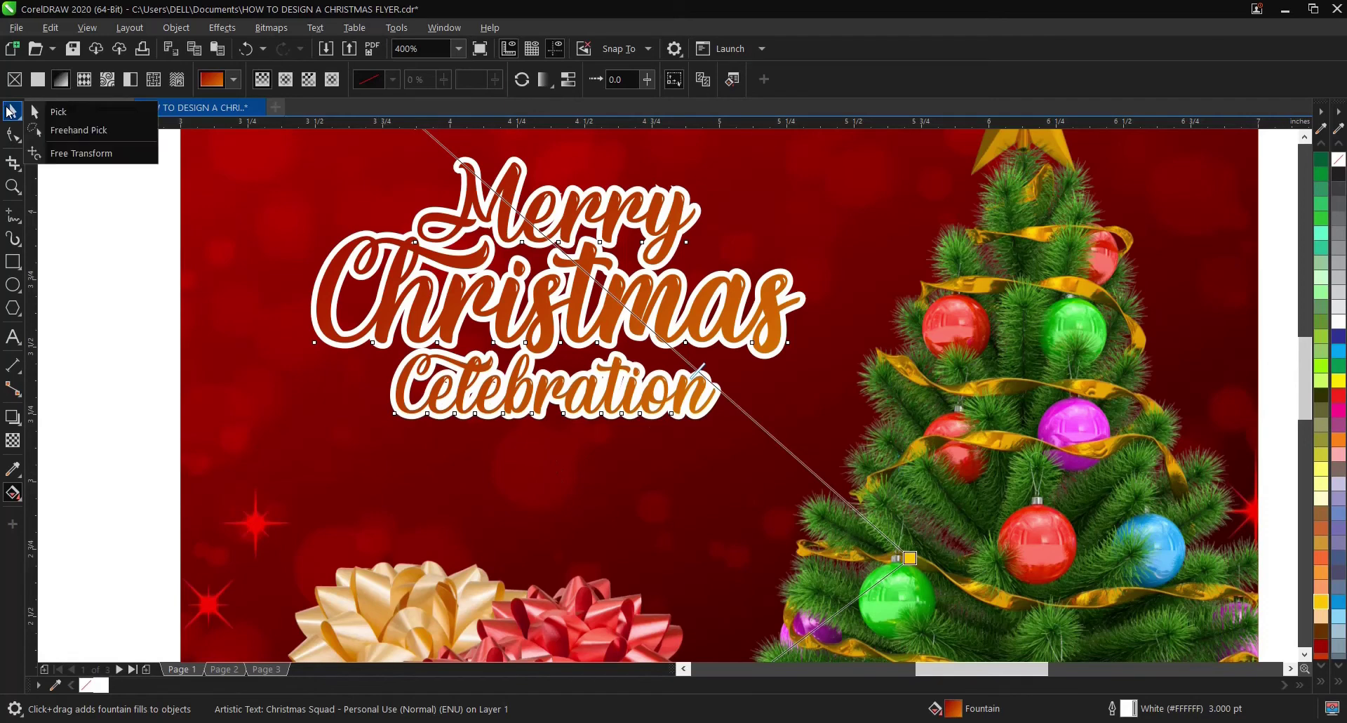
{"action": "left_click", "coordinate": [13, 110]}
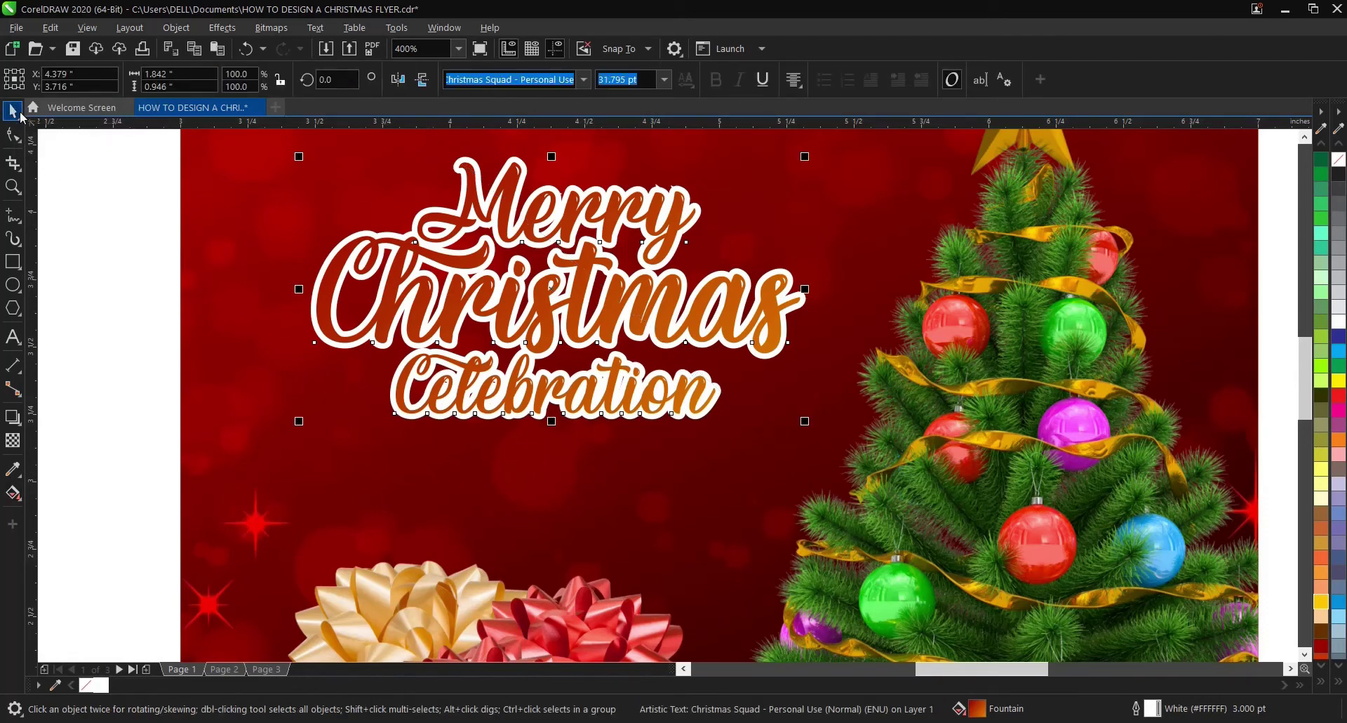
{"action": "left_click", "coordinate": [120, 257]}
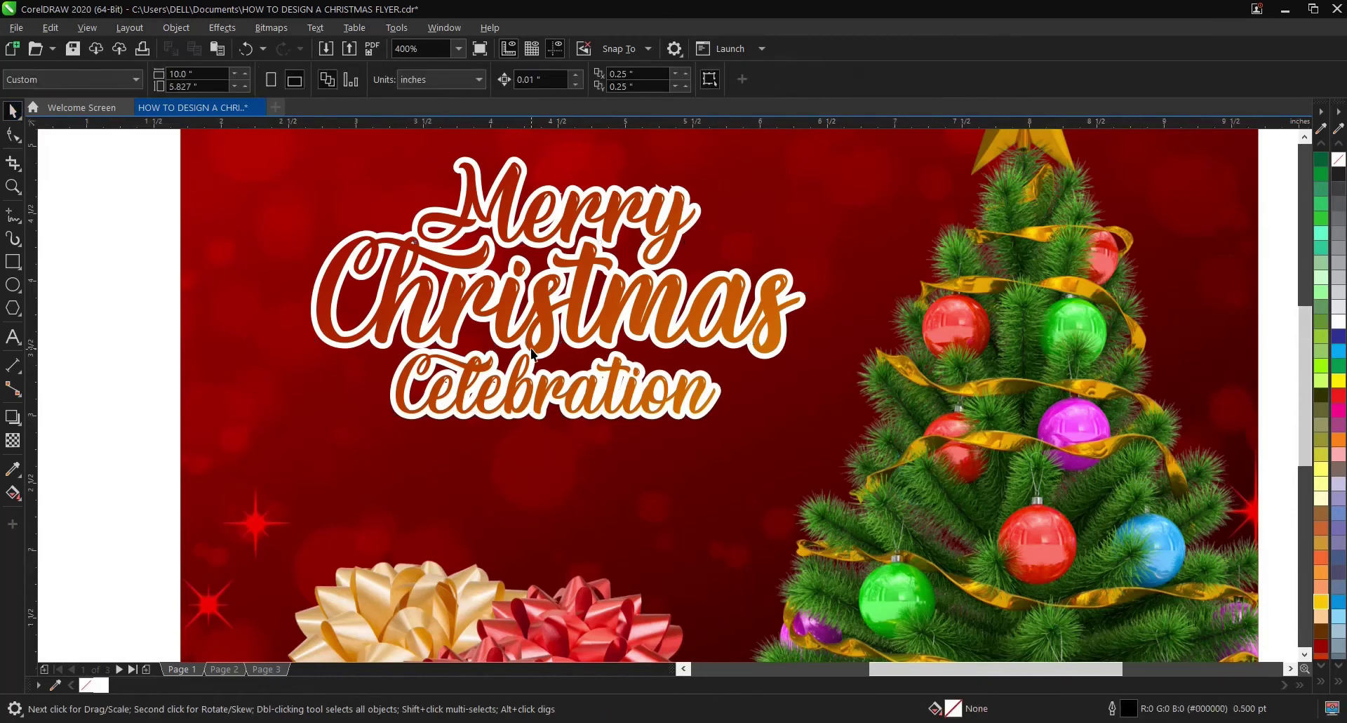
{"action": "scroll", "coordinate": [531, 353], "scroll_direction": "down", "scroll_amount": 2}
{"action": "left_click_drag", "start_coordinate": [264, 205], "coordinate": [723, 408]}
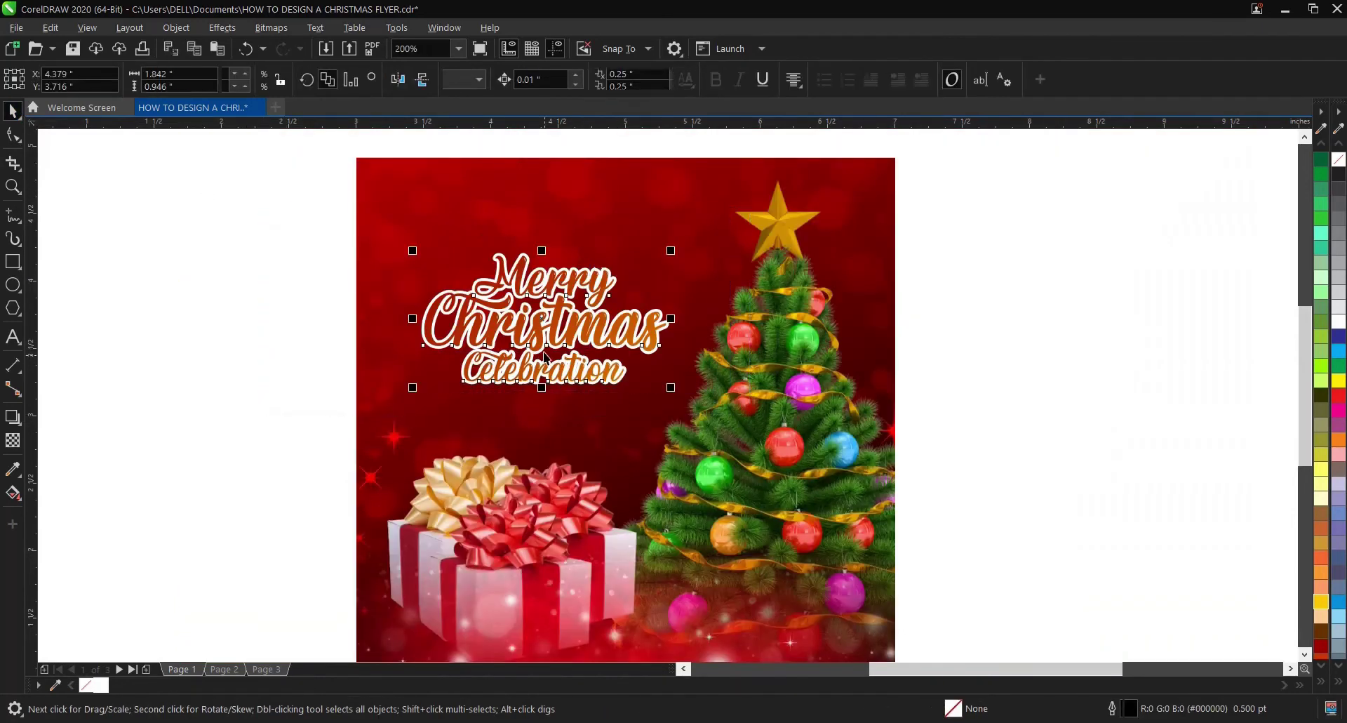
{"action": "left_click_drag", "start_coordinate": [413, 251], "coordinate": [395, 223]}
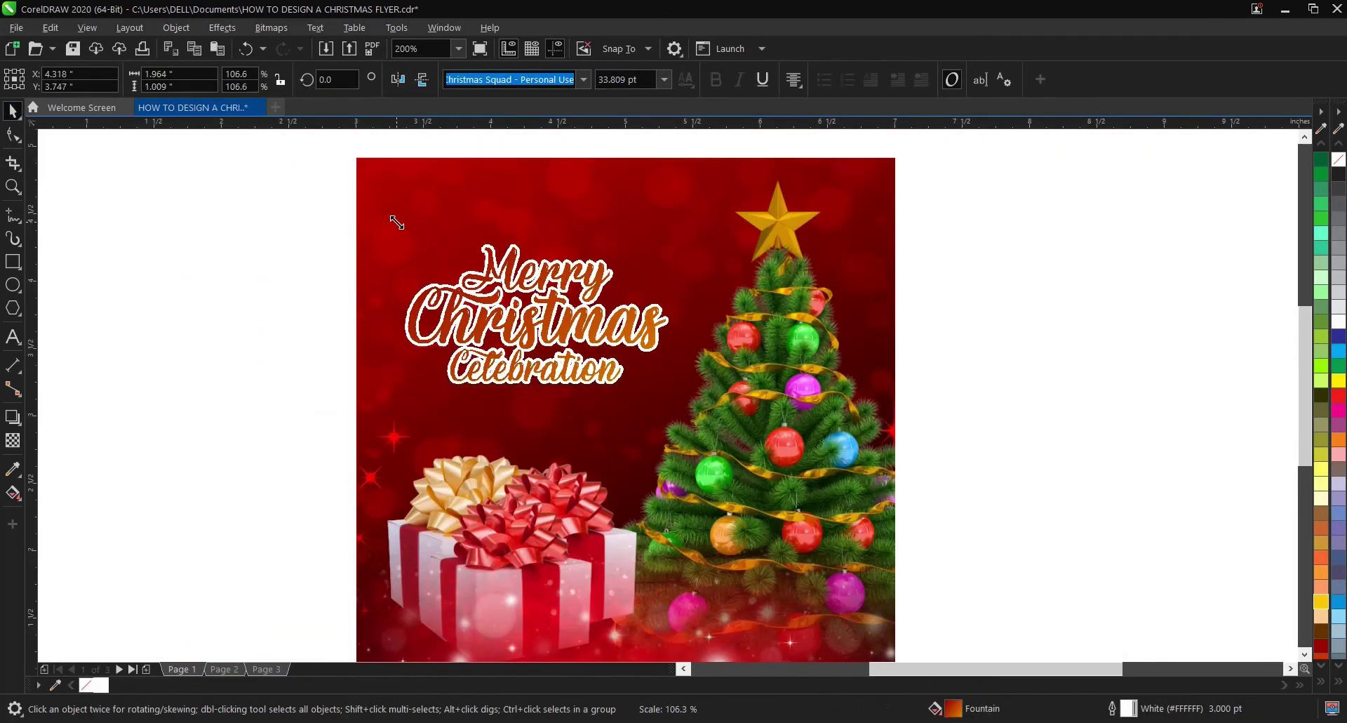
{"action": "left_click", "coordinate": [327, 268]}
{"action": "scroll", "coordinate": [548, 331], "scroll_direction": "up", "scroll_amount": 2}
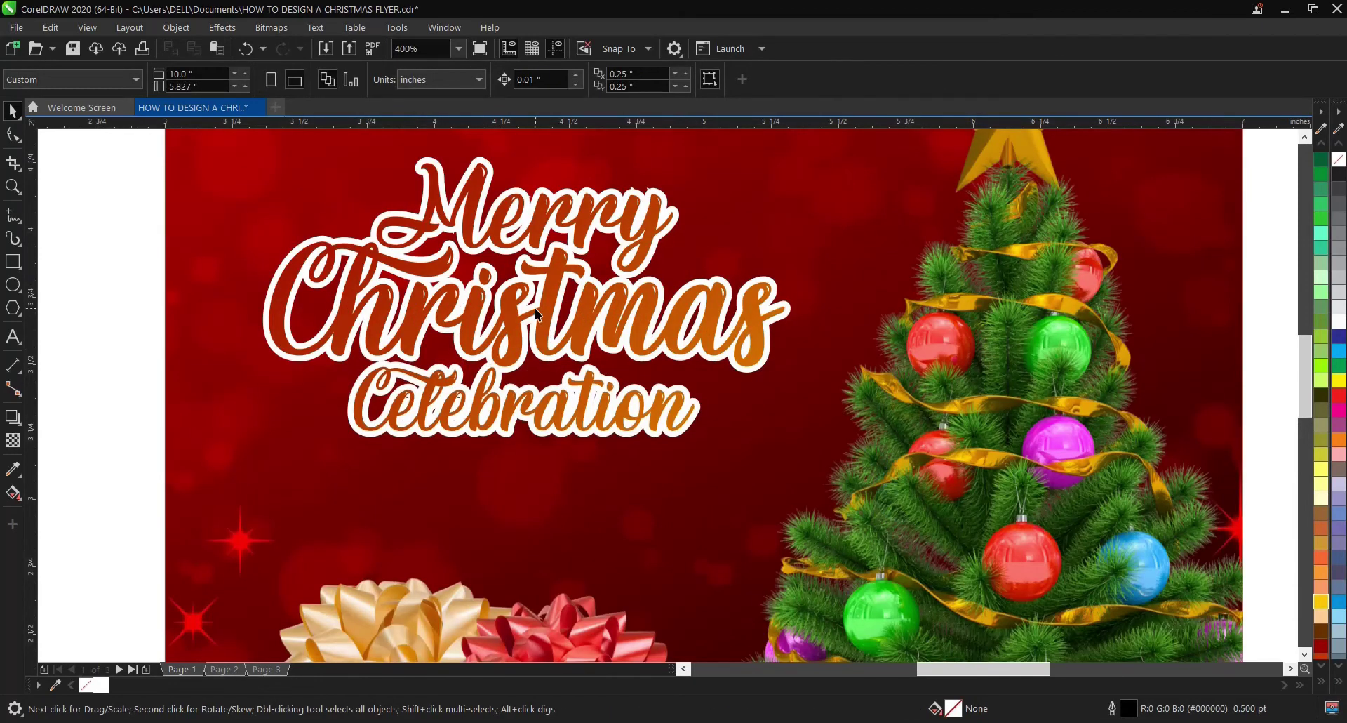
{"action": "scroll", "coordinate": [535, 292], "scroll_direction": "down", "scroll_amount": 2}
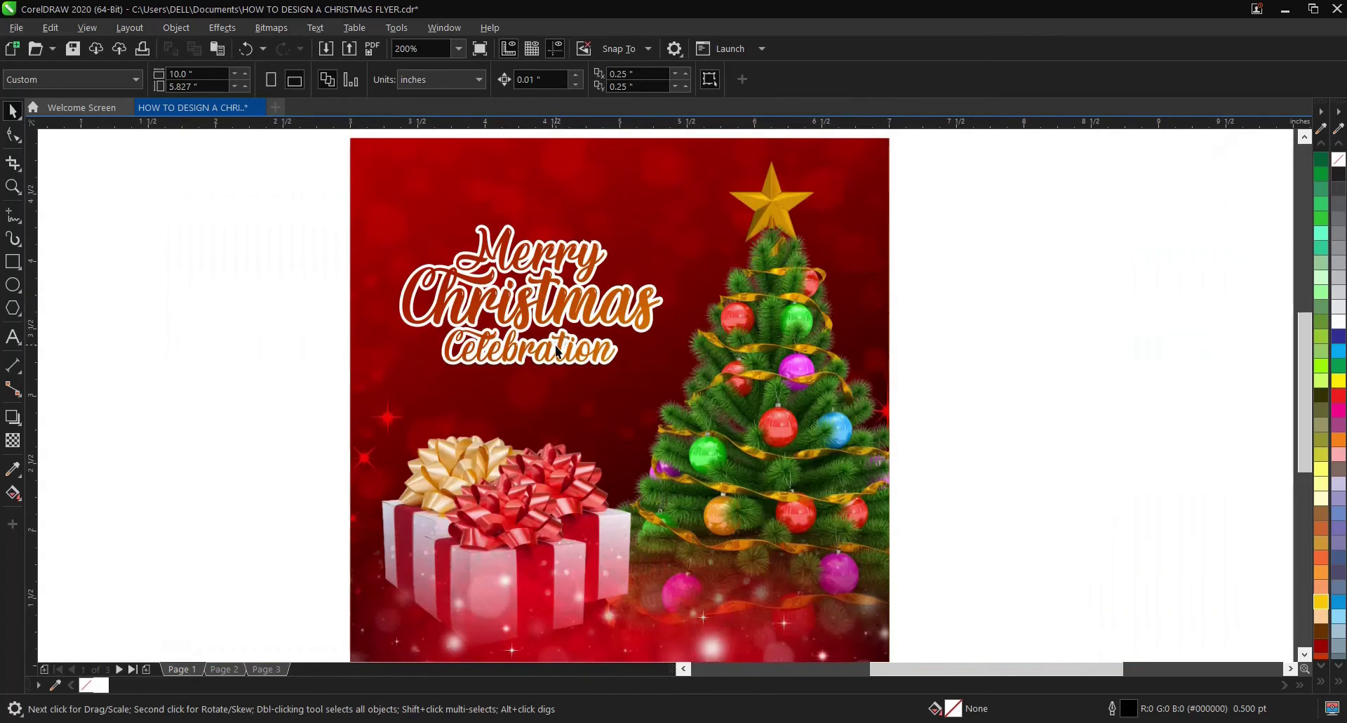
{"action": "left_click", "coordinate": [558, 354]}
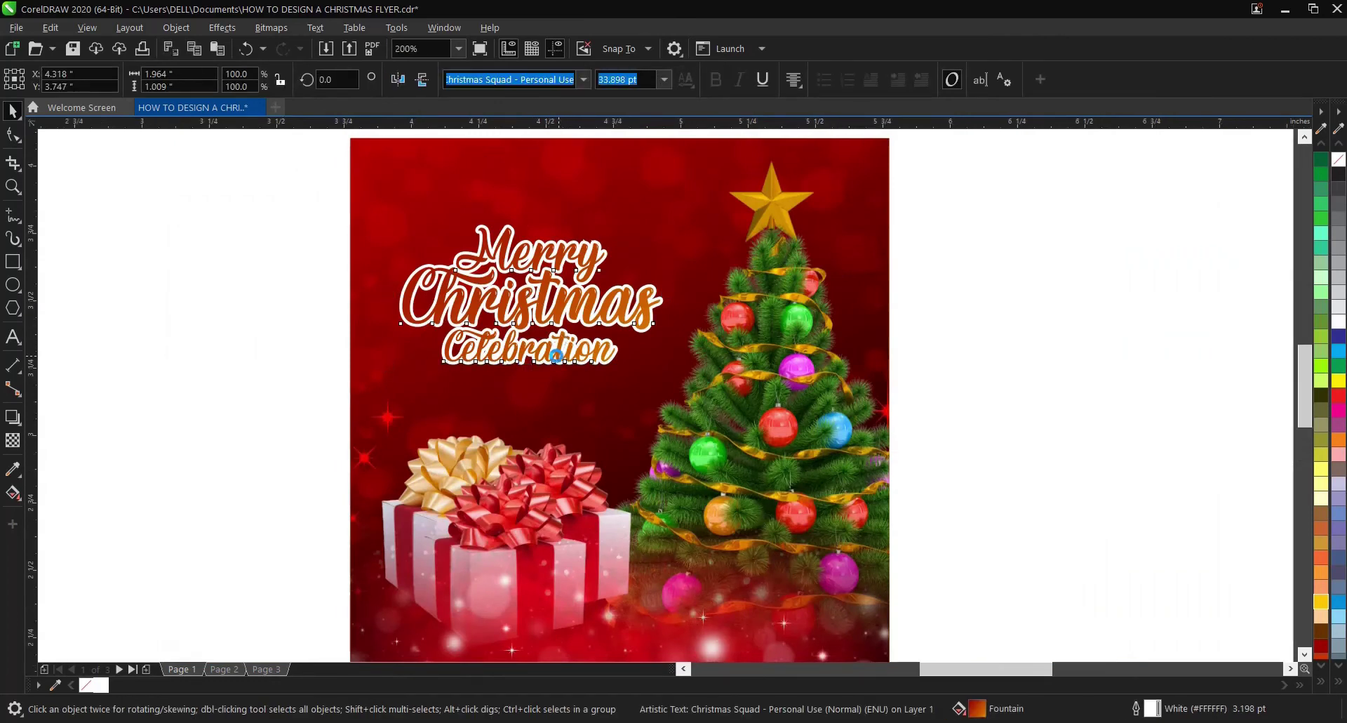
{"action": "scroll", "coordinate": [558, 359], "scroll_direction": "up", "scroll_amount": 2}
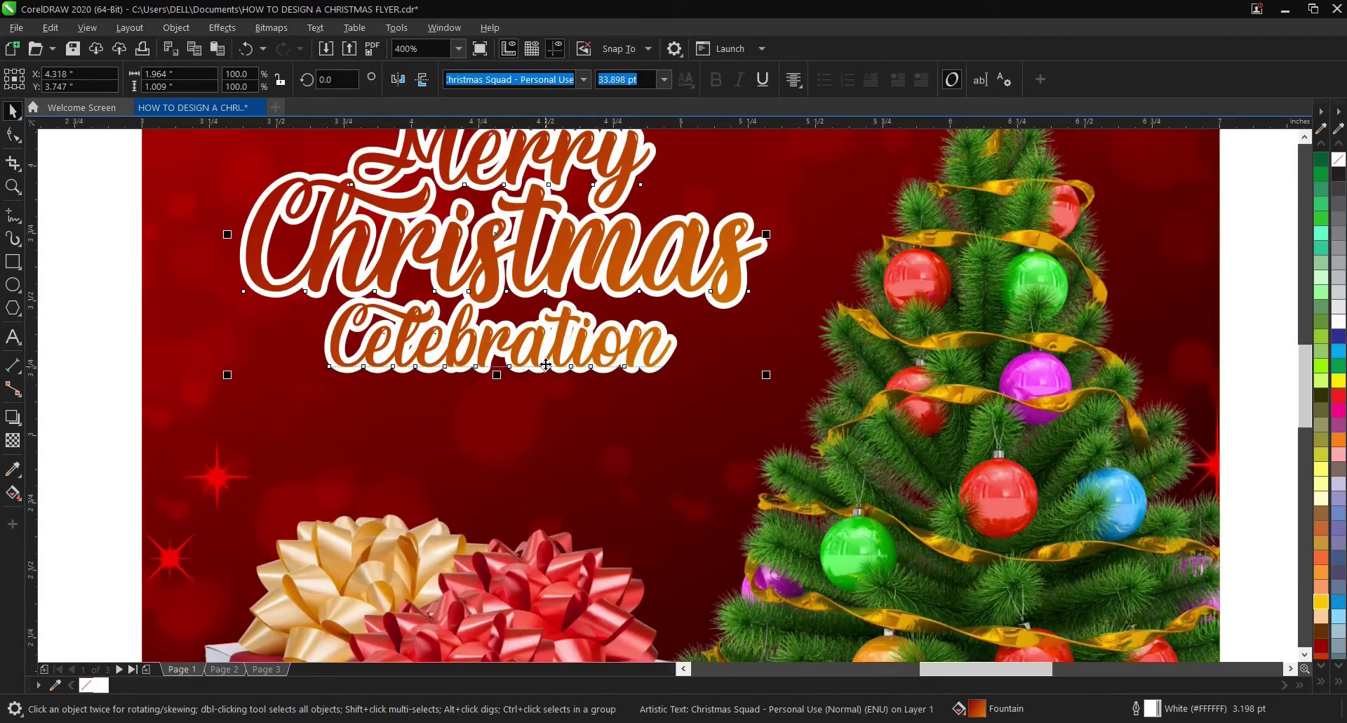
{"action": "scroll", "coordinate": [557, 369], "scroll_direction": "down", "scroll_amount": 2}
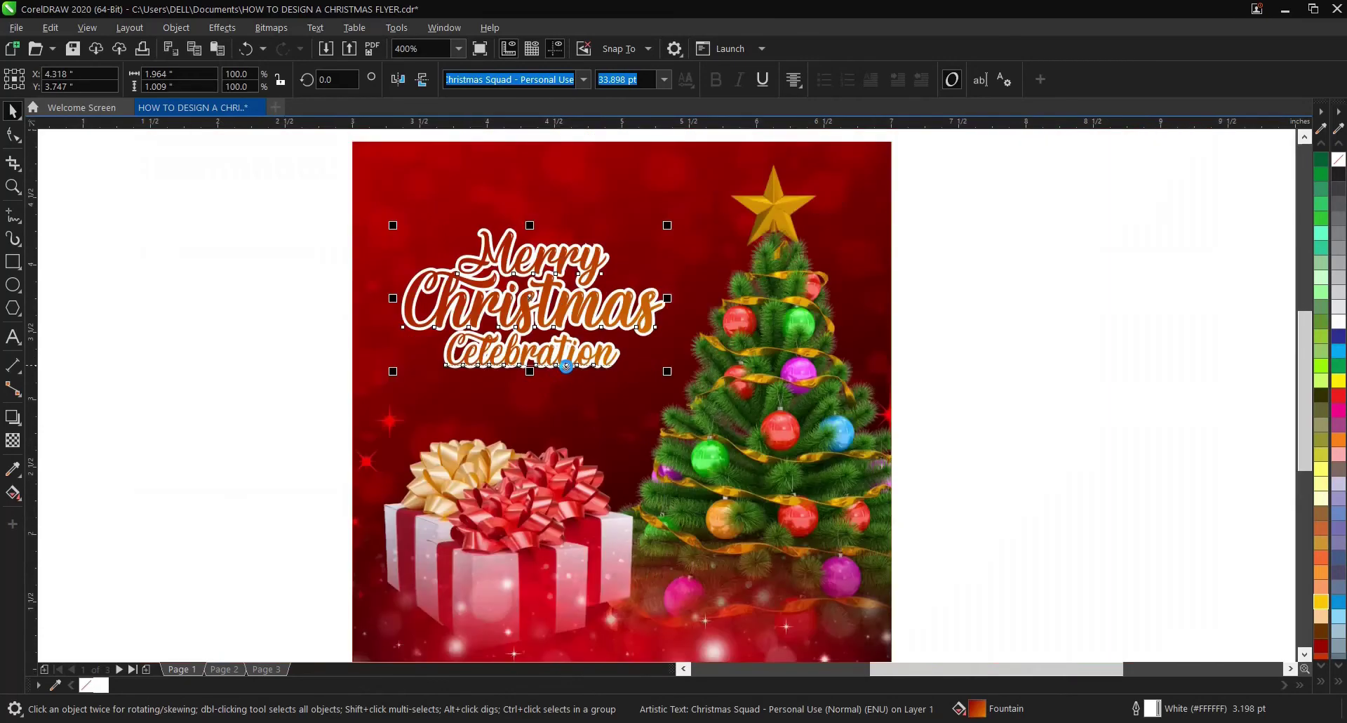
{"action": "left_click", "coordinate": [992, 312]}
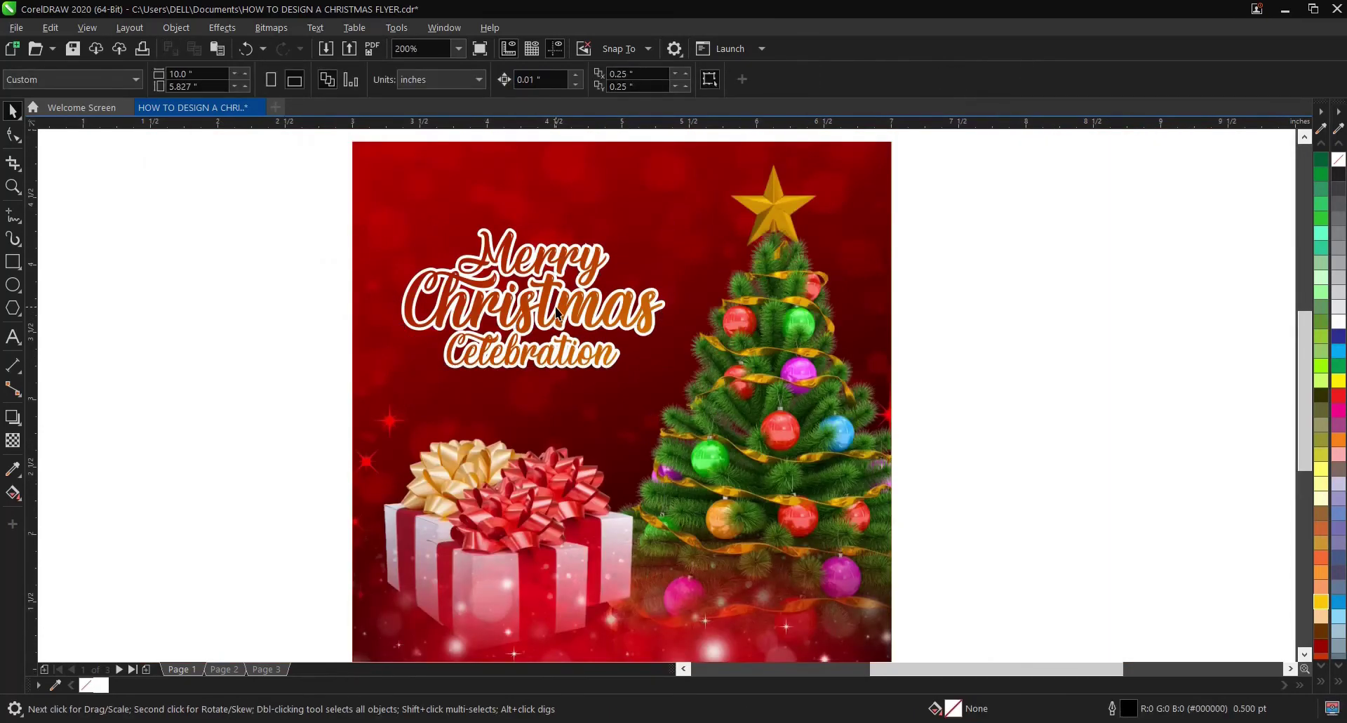
Step: Move the greeting text straight down a little, to a Y position of about 3.63 inches
{"action": "scroll", "coordinate": [556, 309], "scroll_direction": "up", "scroll_amount": 2}
{"action": "left_click", "coordinate": [554, 306]}
{"action": "scroll", "coordinate": [554, 306], "scroll_direction": "down", "scroll_amount": 2}
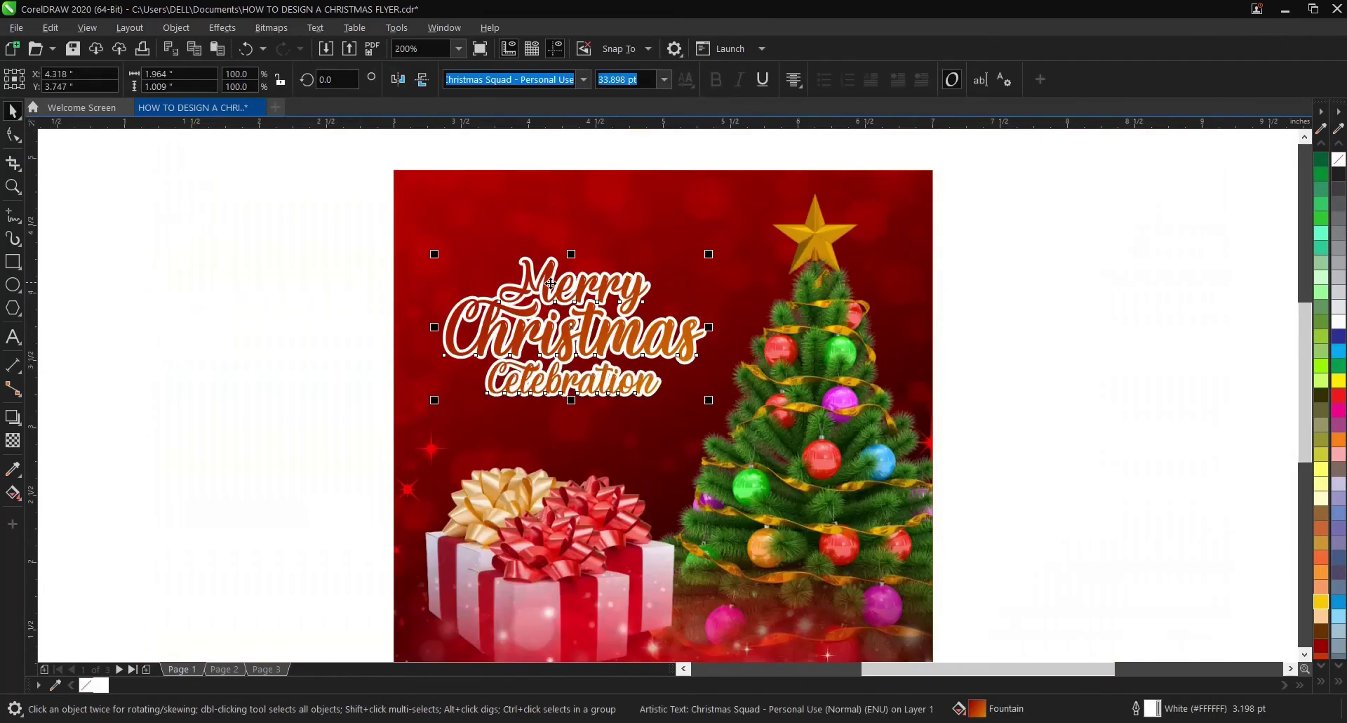
{"action": "left_click_drag", "start_coordinate": [567, 290], "coordinate": [567, 307]}
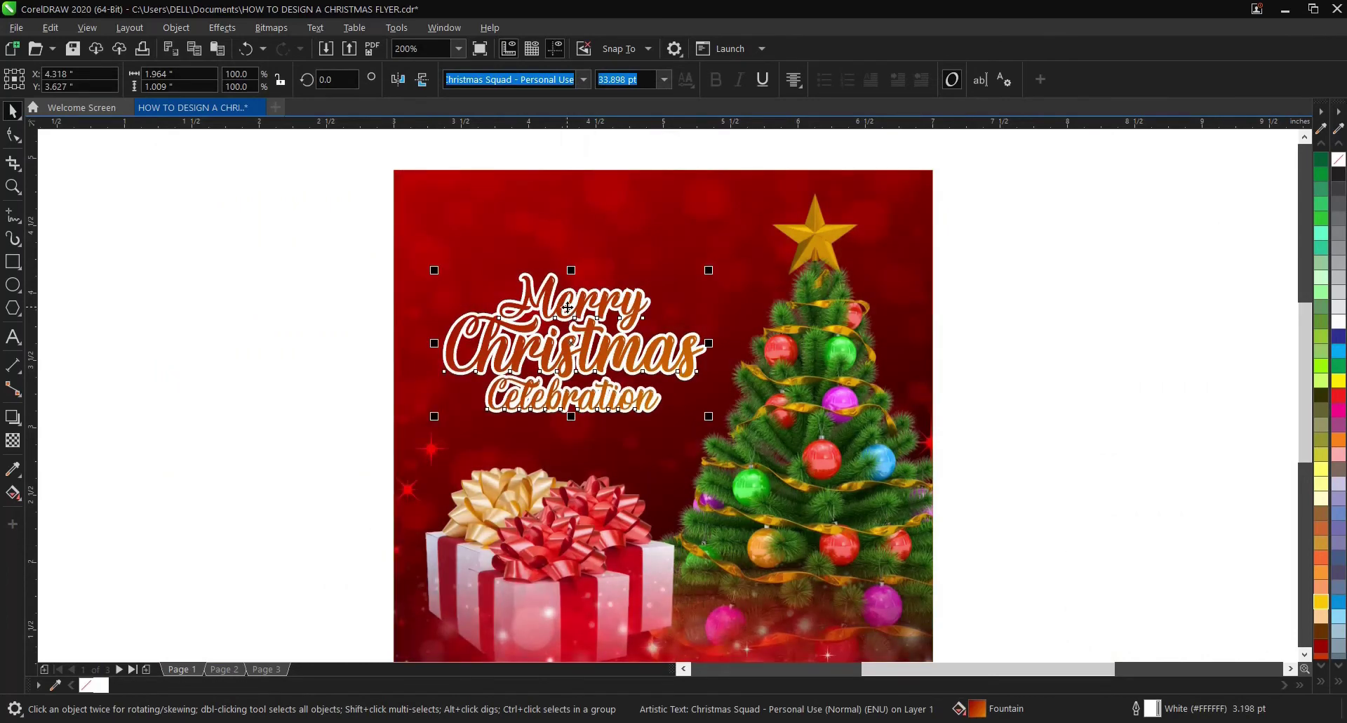
{"action": "left_click", "coordinate": [324, 259]}
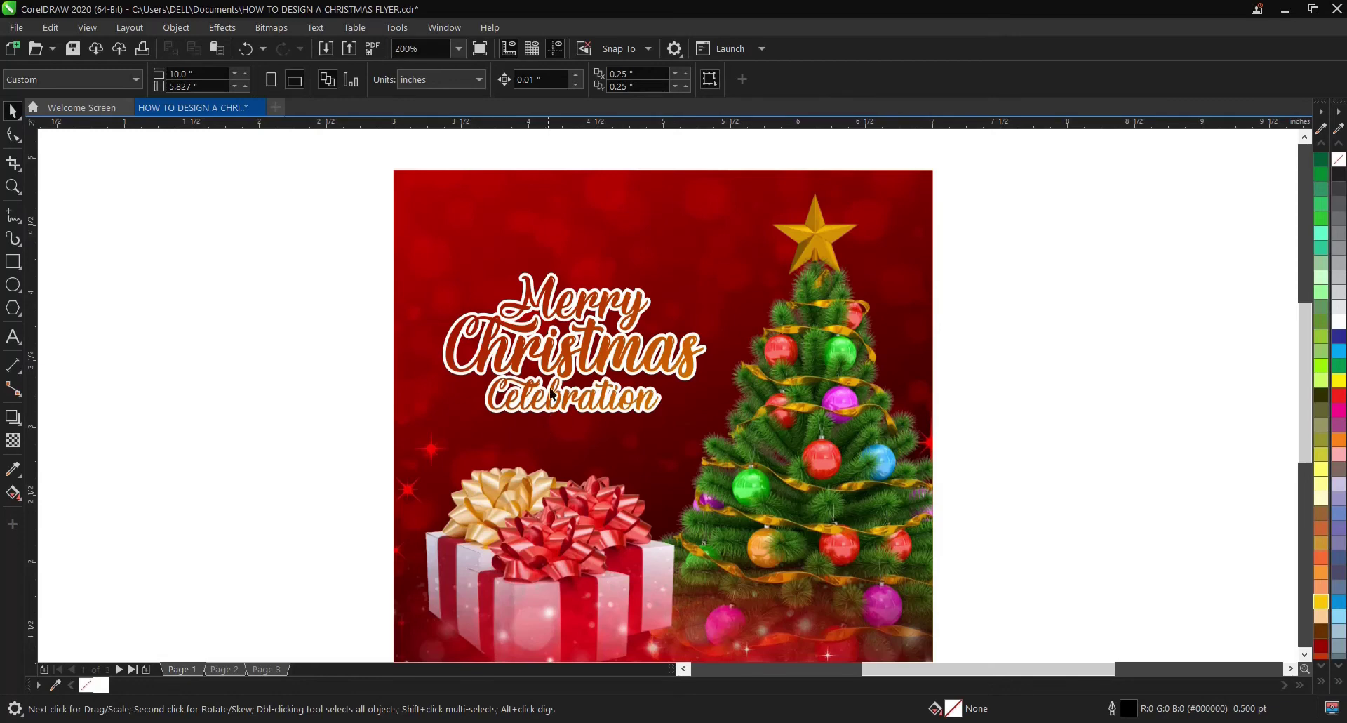
Step: Shift the greeting text straight down once more, to a Y position of about 3.55 inches
{"action": "scroll", "coordinate": [557, 348], "scroll_direction": "down", "scroll_amount": 1}
{"action": "scroll", "coordinate": [590, 533], "scroll_direction": "up", "scroll_amount": 1}
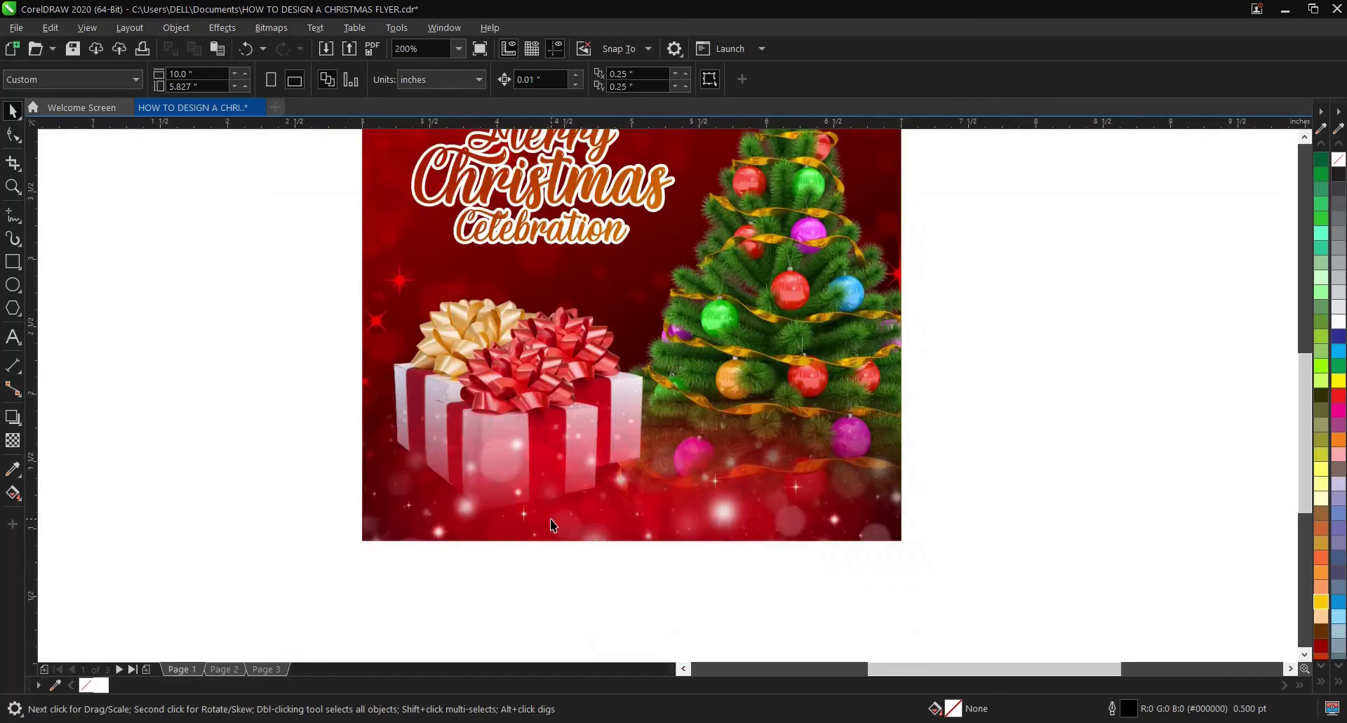
{"action": "scroll", "coordinate": [551, 520], "scroll_direction": "down", "scroll_amount": 1}
{"action": "scroll", "coordinate": [559, 353], "scroll_direction": "up", "scroll_amount": 1}
{"action": "left_click", "coordinate": [555, 341]}
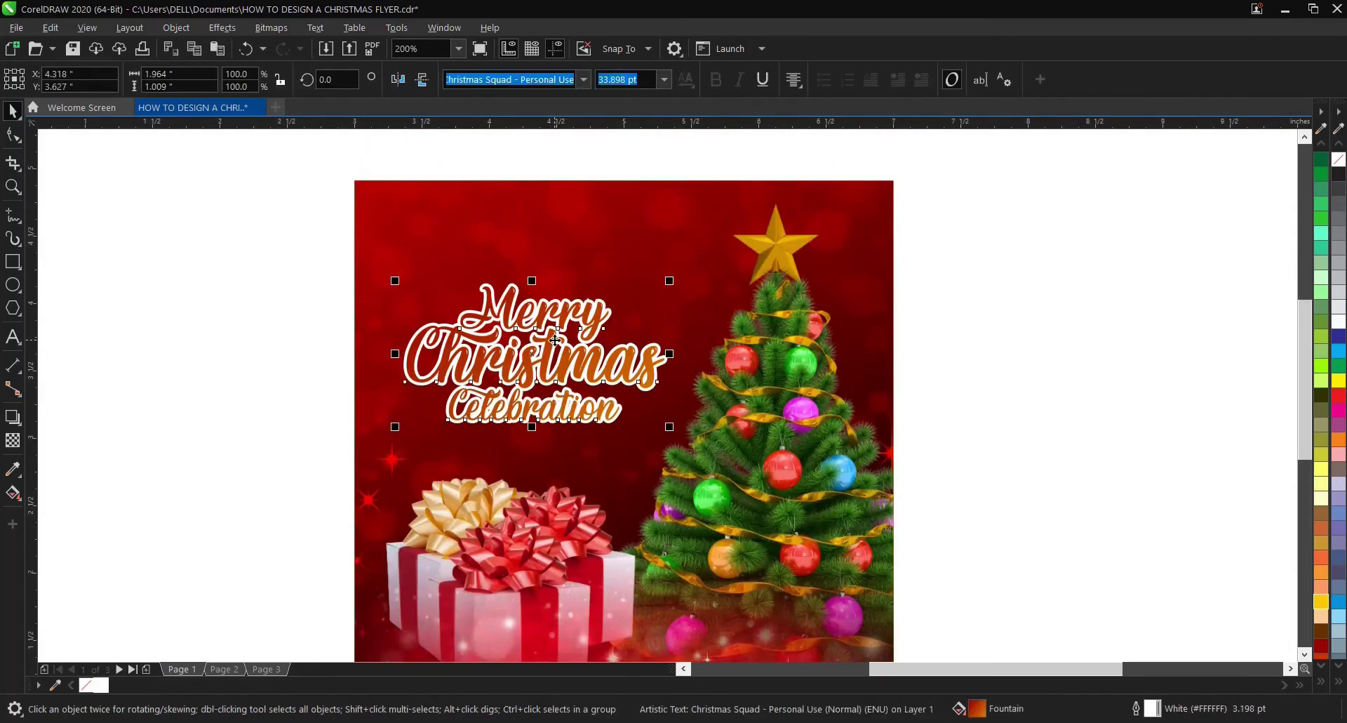
{"action": "left_click_drag", "start_coordinate": [555, 341], "coordinate": [550, 349]}
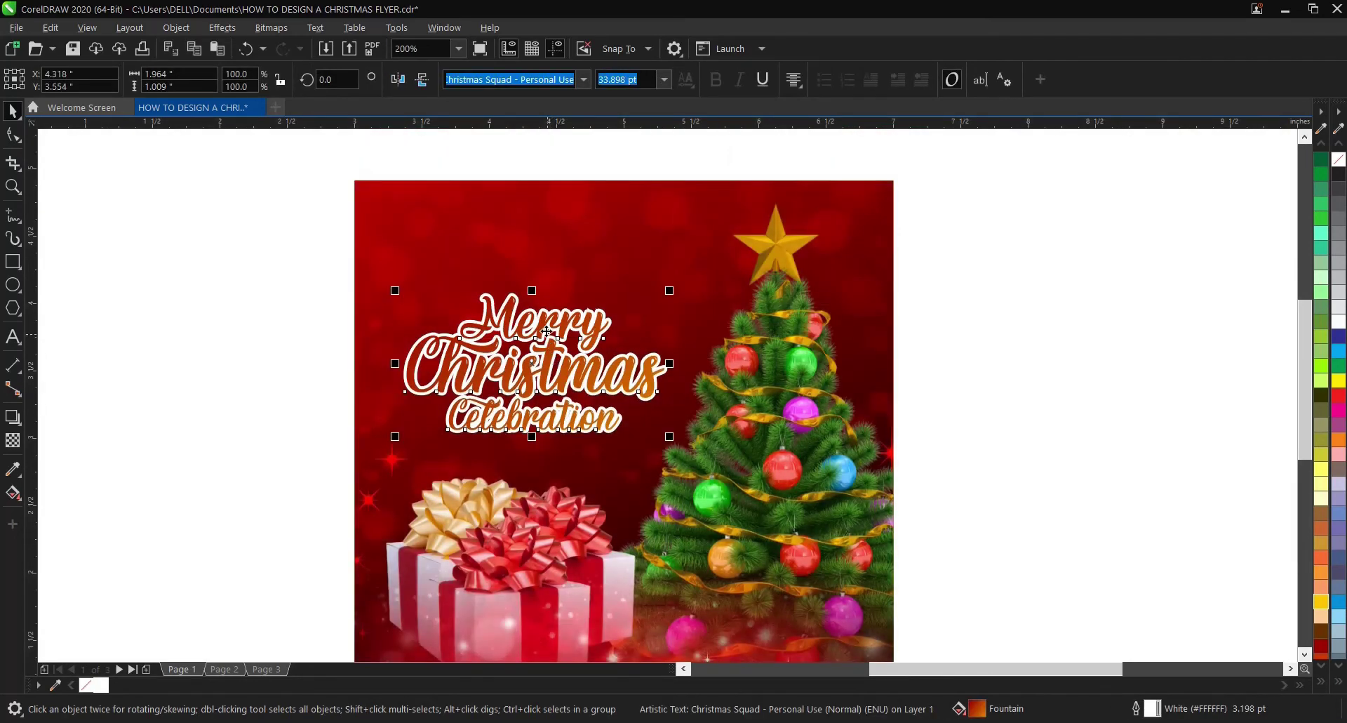
{"action": "left_click", "coordinate": [266, 271]}
Step: Raise the greeting text vertically to a Y position of about 3.87 inches, leaving space above the gift boxes
{"action": "left_click", "coordinate": [531, 371]}
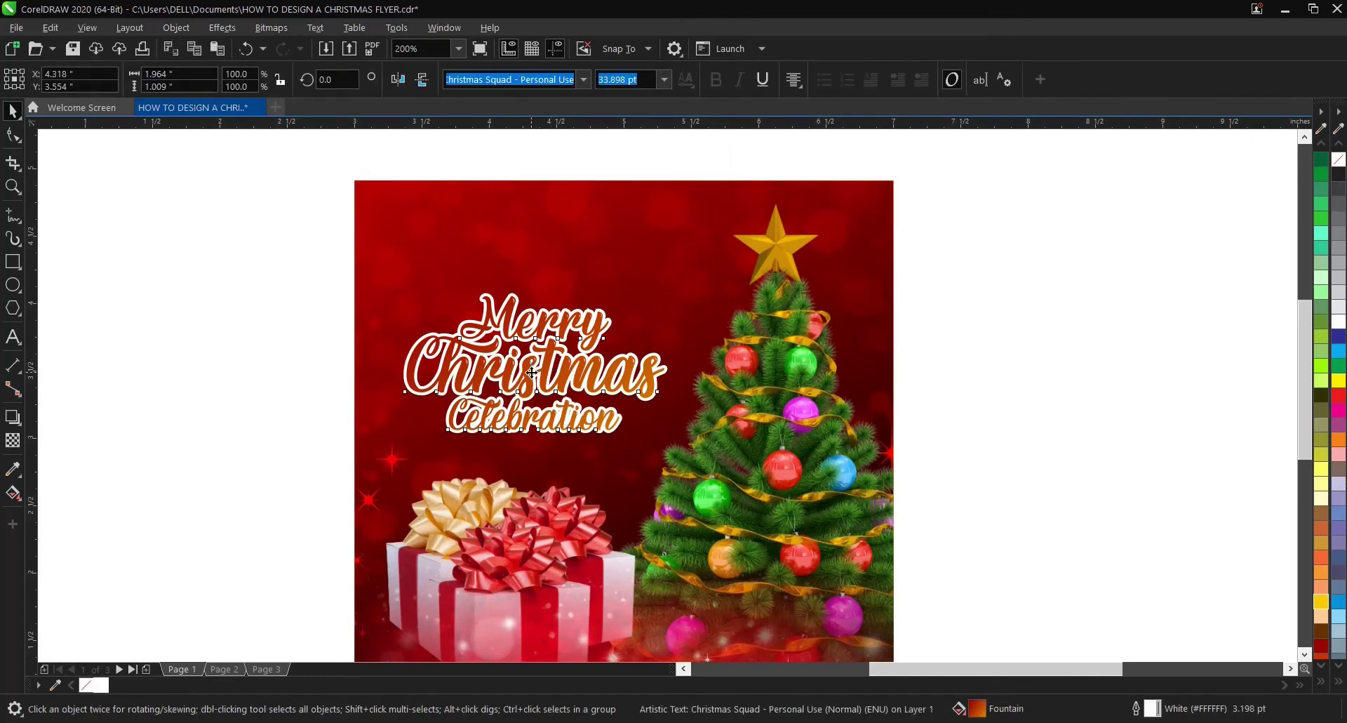
{"action": "left_click_drag", "start_coordinate": [531, 371], "coordinate": [549, 334]}
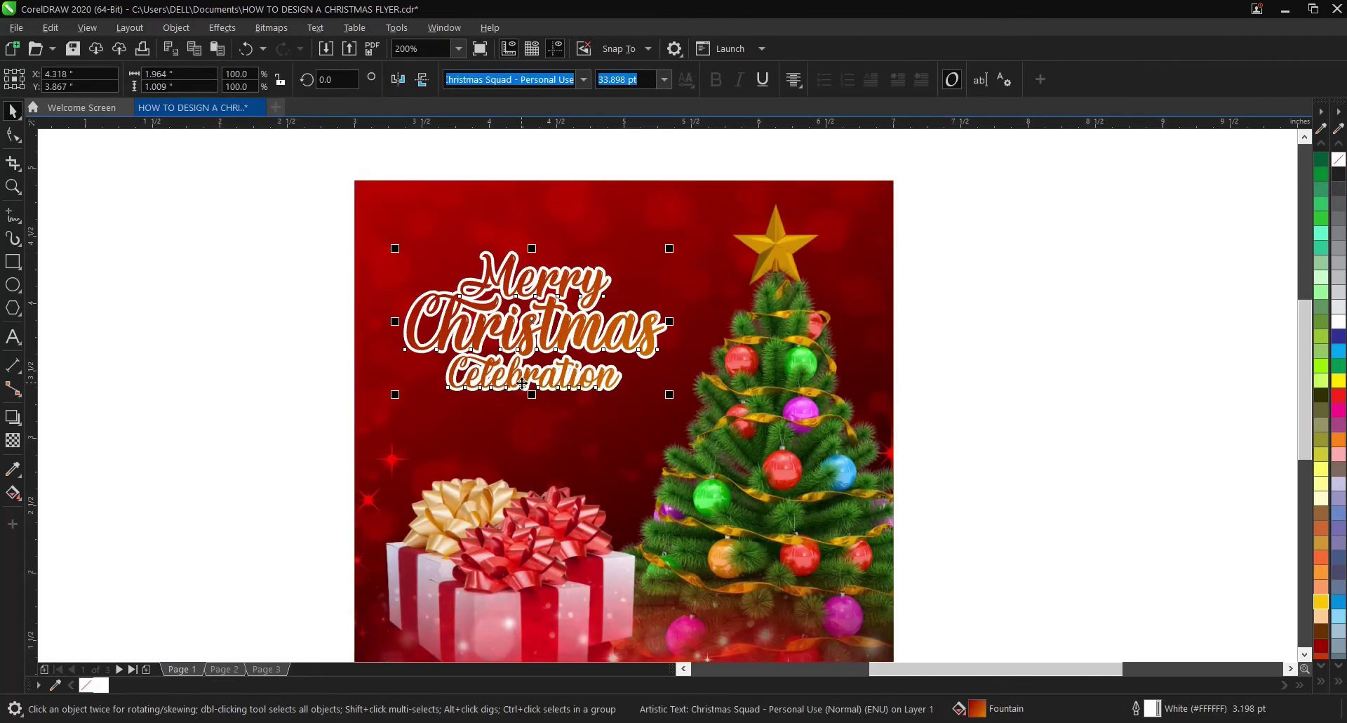
{"action": "scroll", "coordinate": [522, 383], "scroll_direction": "up", "scroll_amount": 2}
{"action": "left_click", "coordinate": [157, 364]}
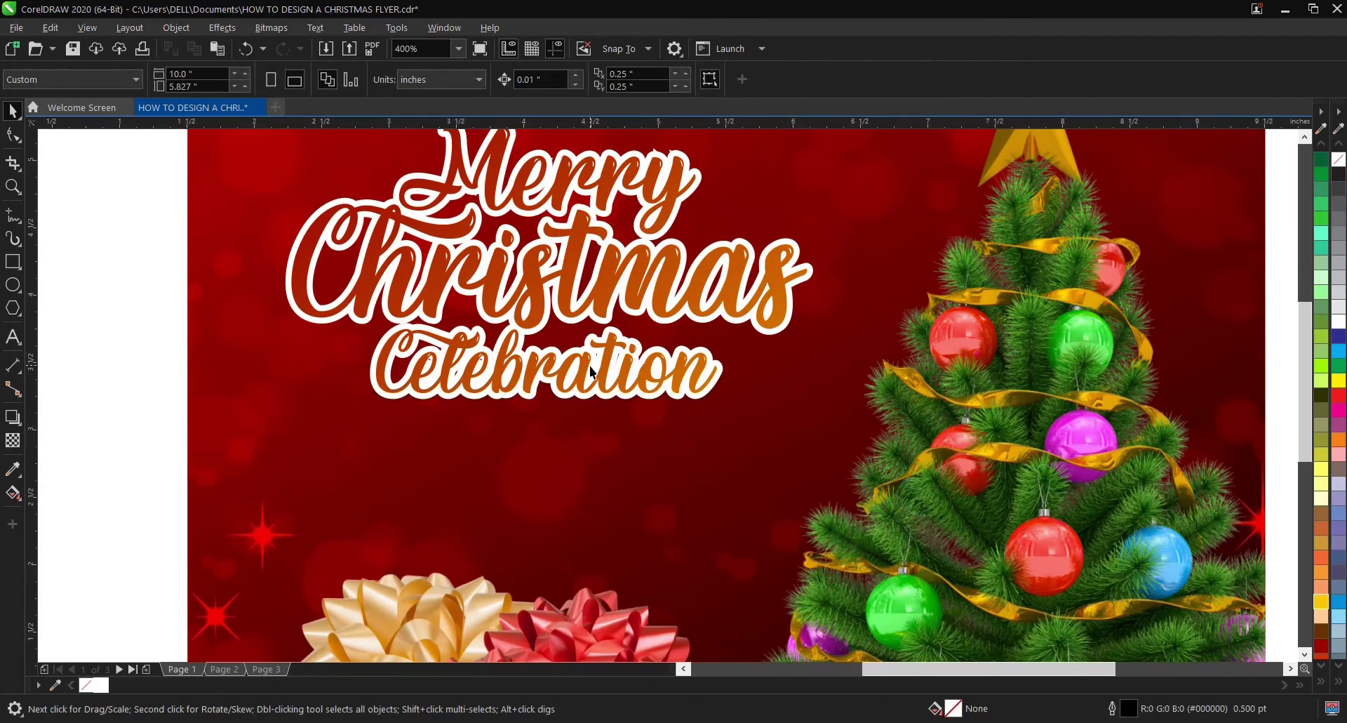
{"action": "scroll", "coordinate": [583, 364], "scroll_direction": "down", "scroll_amount": 2}
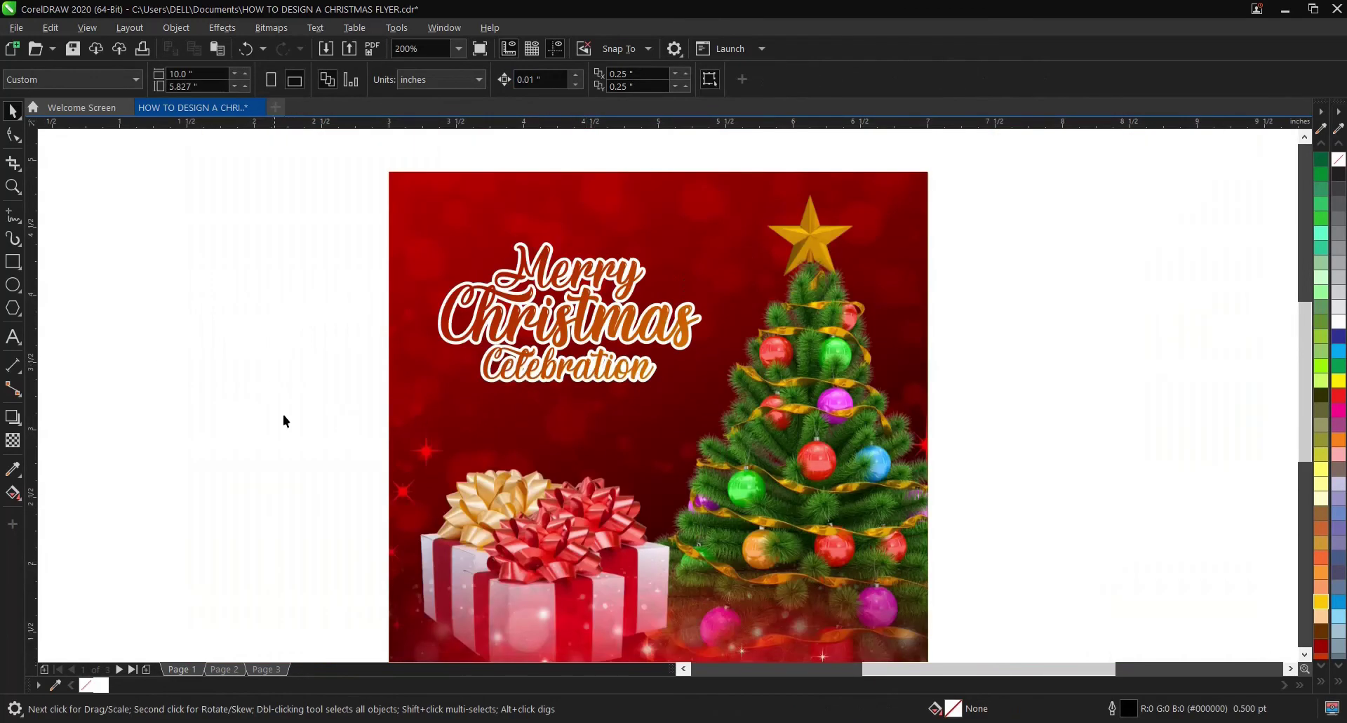
Step: Draw a horizontal rectangle about 1.01 × 0.19 inches just below the word "Celebration"
{"action": "left_click", "coordinate": [15, 265]}
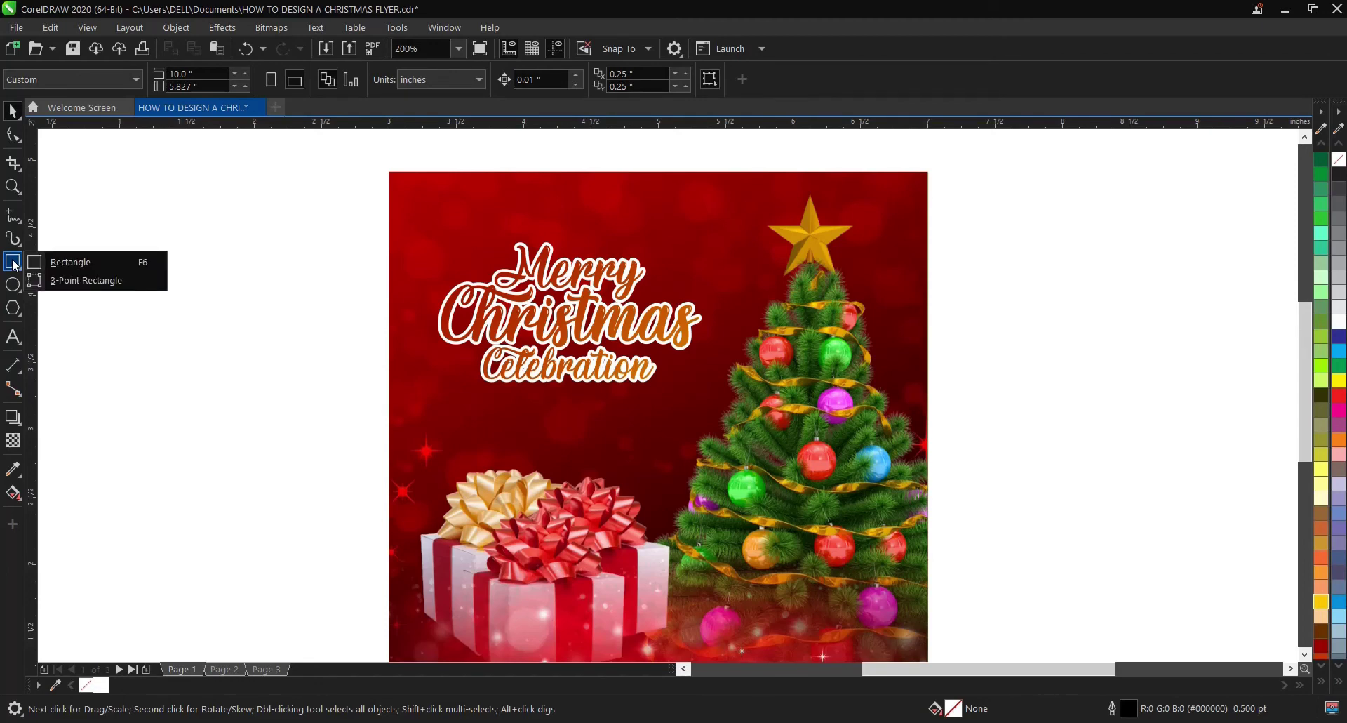
{"action": "left_click", "coordinate": [90, 263]}
{"action": "scroll", "coordinate": [561, 419], "scroll_direction": "up", "scroll_amount": 1}
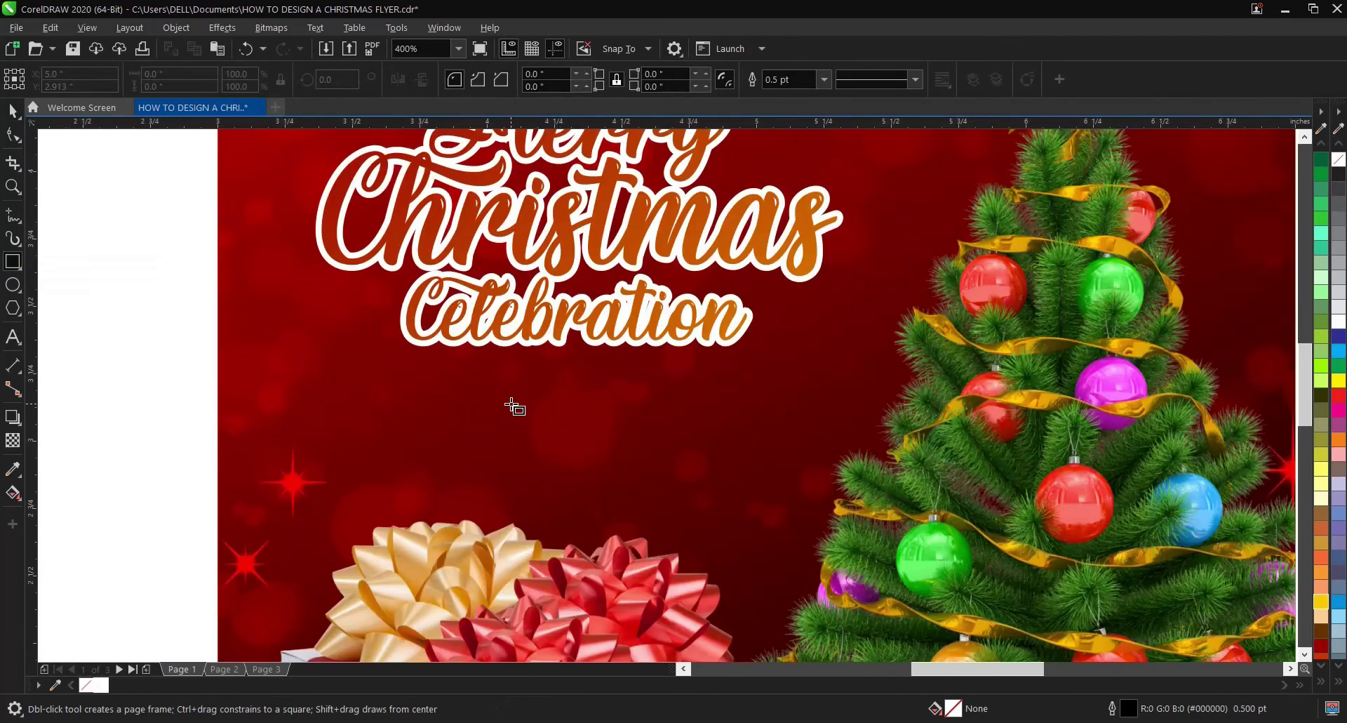
{"action": "left_click_drag", "start_coordinate": [461, 387], "coordinate": [737, 437]}
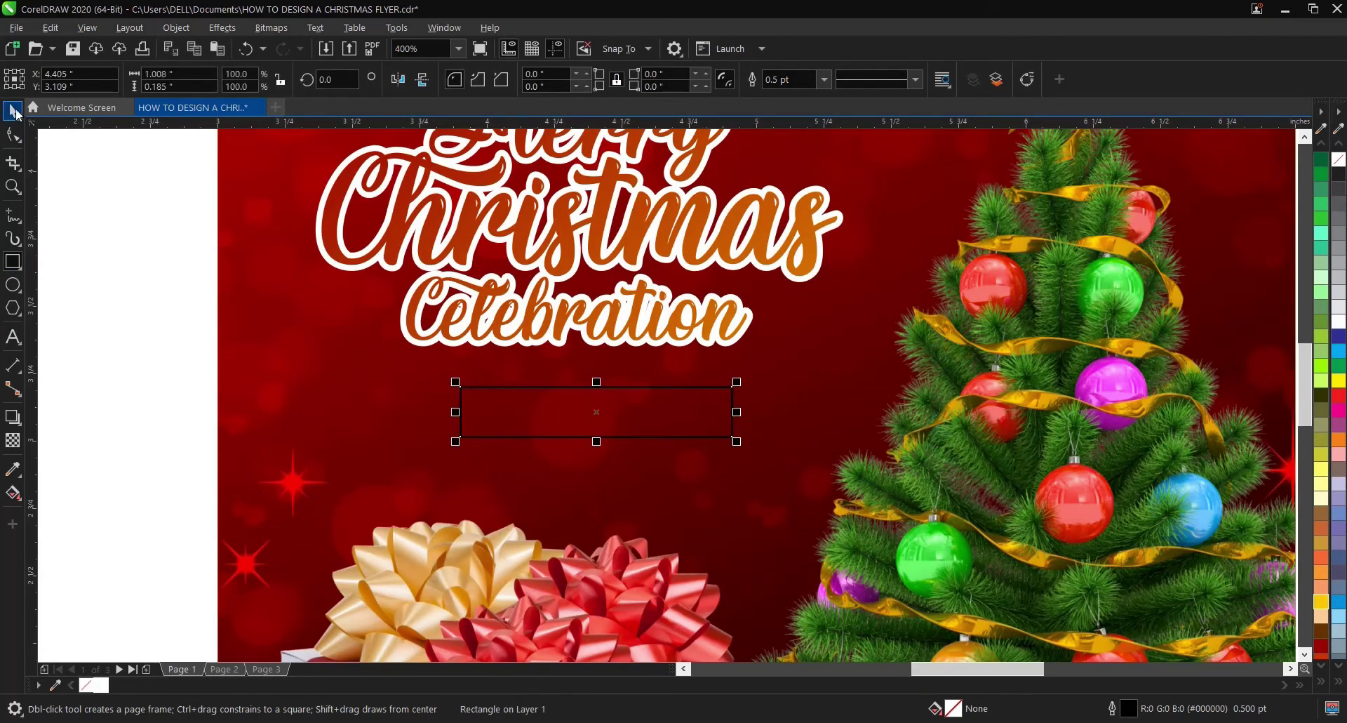
{"action": "left_click", "coordinate": [12, 110]}
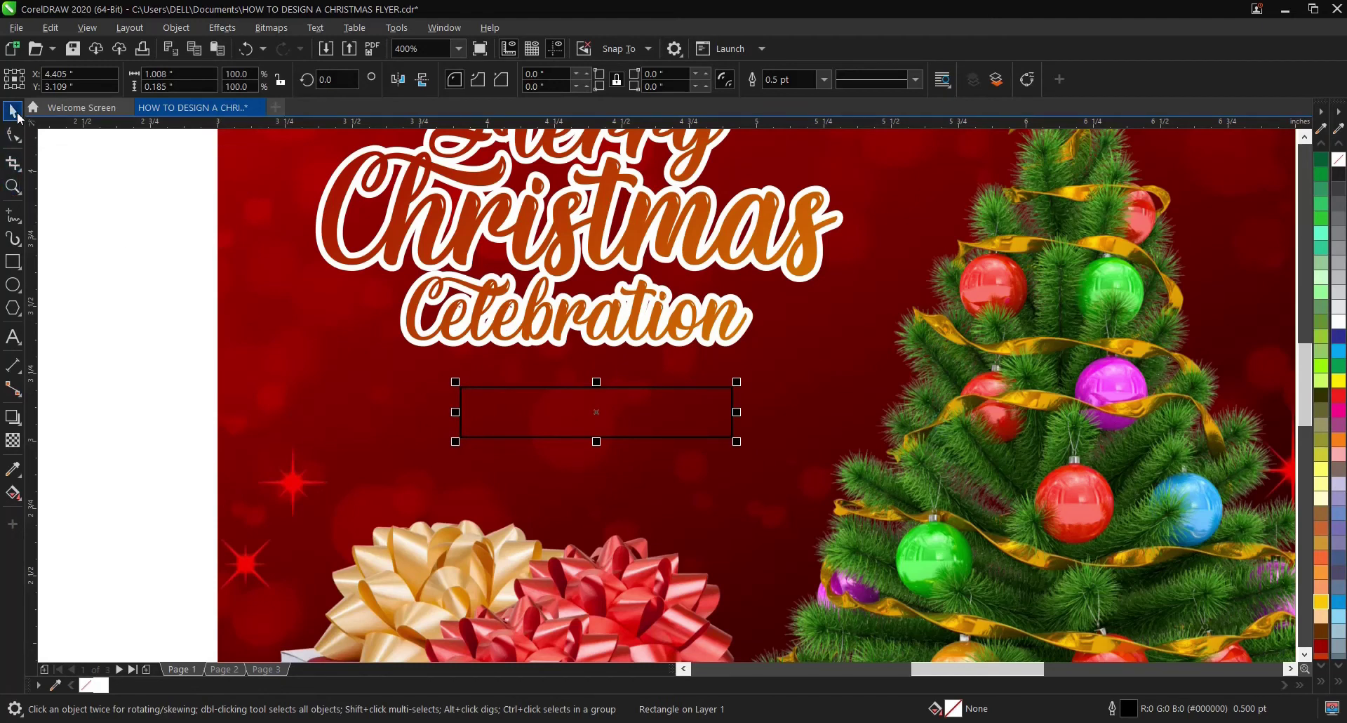
{"action": "left_click_drag", "start_coordinate": [116, 325], "coordinate": [828, 466]}
{"action": "left_click", "coordinate": [14, 135]}
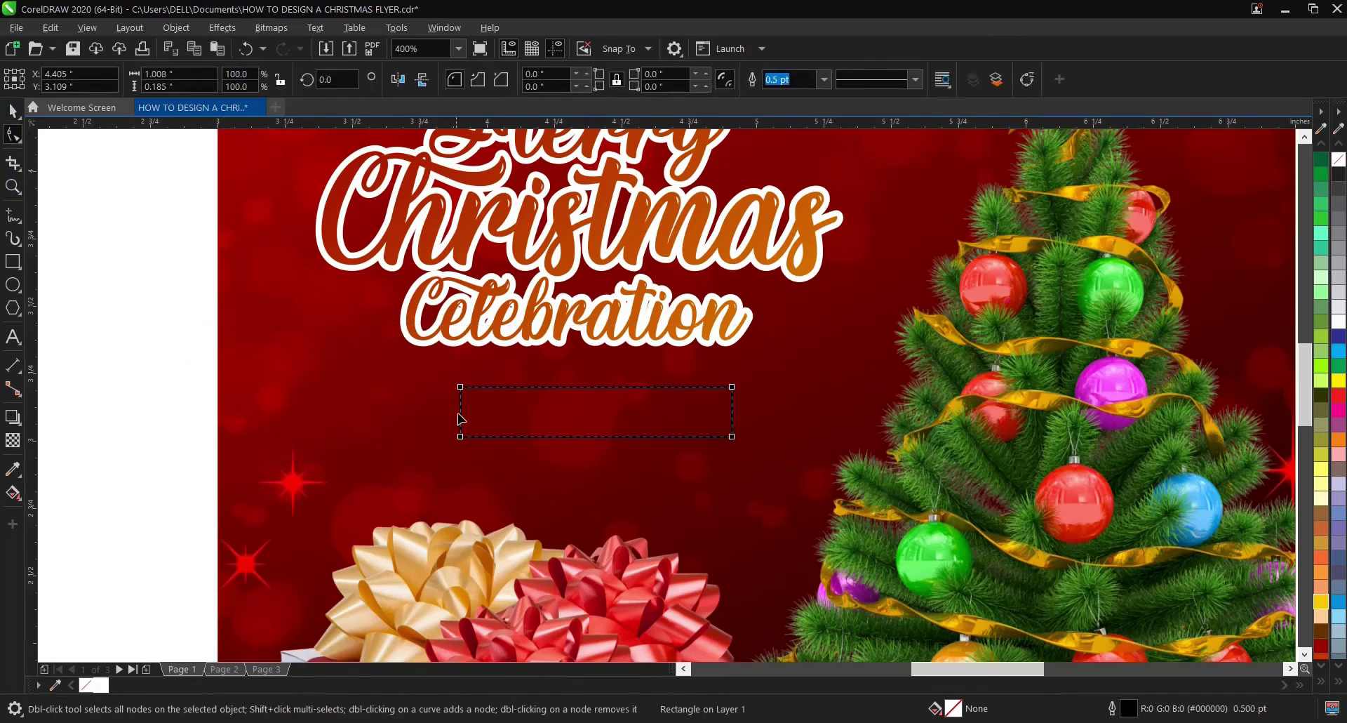
{"action": "scroll", "coordinate": [461, 402], "scroll_direction": "up", "scroll_amount": 2}
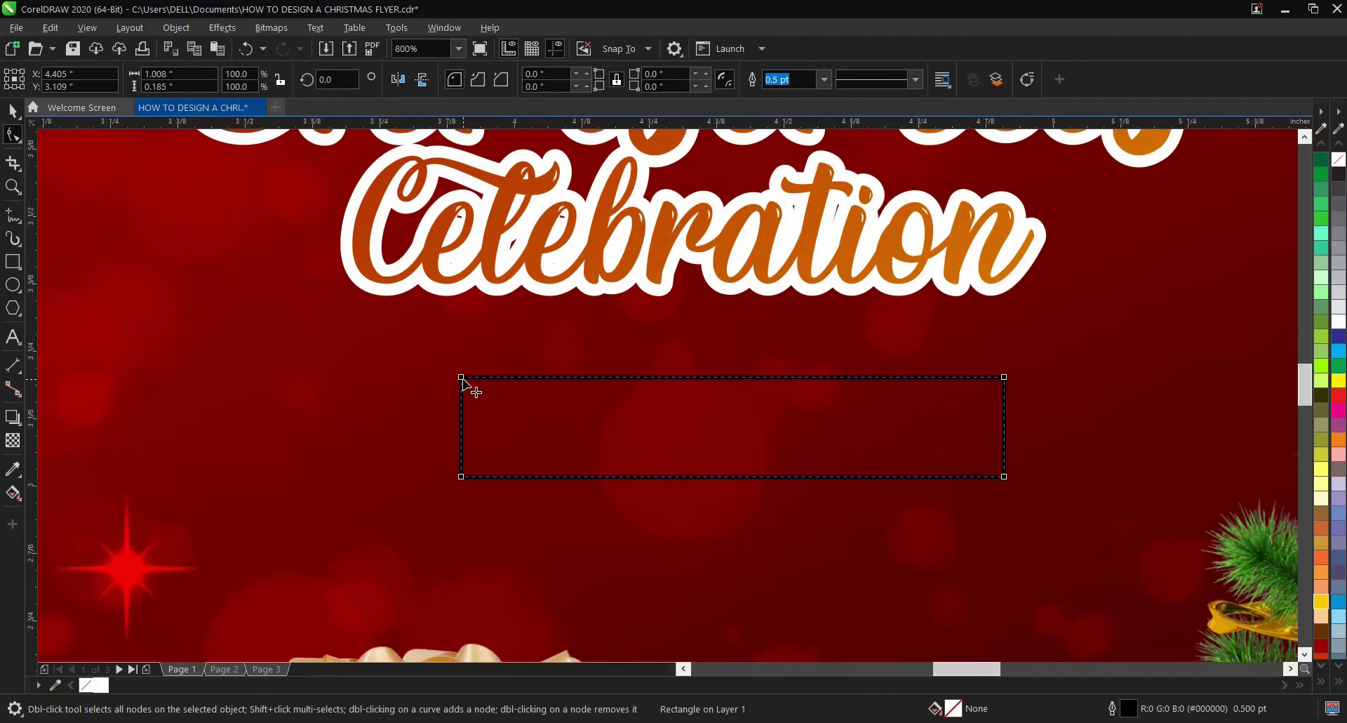
{"action": "left_click_drag", "start_coordinate": [463, 380], "coordinate": [769, 504]}
{"action": "key", "text": "ctrl+z"}
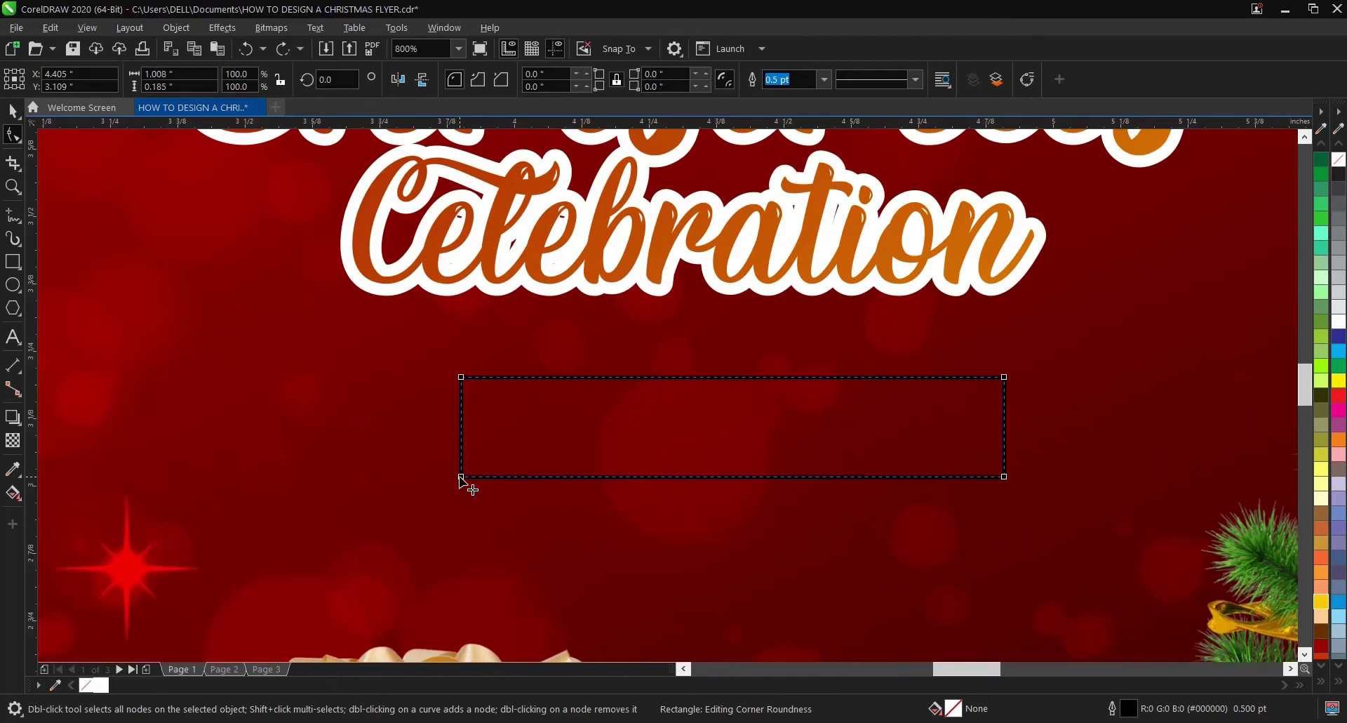
{"action": "left_click_drag", "start_coordinate": [461, 477], "coordinate": [542, 495]}
{"action": "key", "text": "ctrl+z"}
Step: Round all the rectangle's corners fully to a radius of about 0.092 inches, giving it a pill shape
{"action": "left_click", "coordinate": [12, 110]}
{"action": "left_click", "coordinate": [12, 134]}
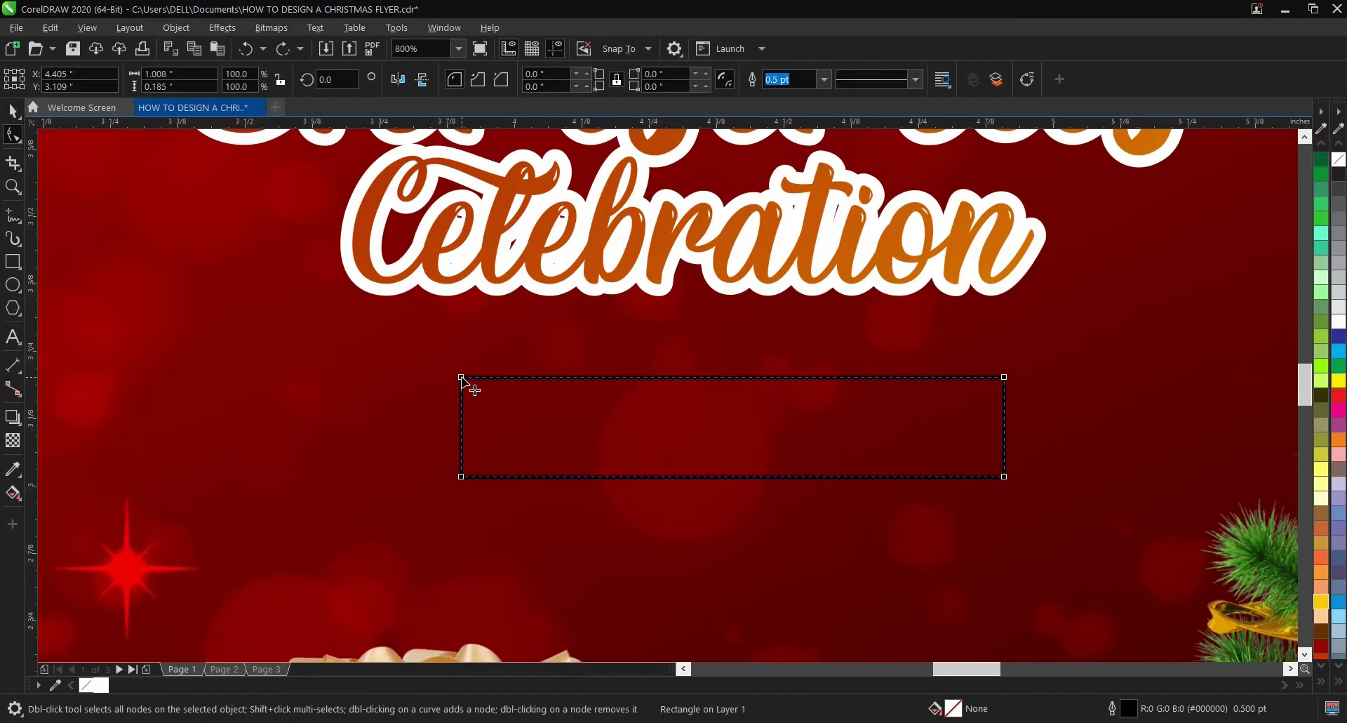
{"action": "left_click_drag", "start_coordinate": [462, 379], "coordinate": [758, 537]}
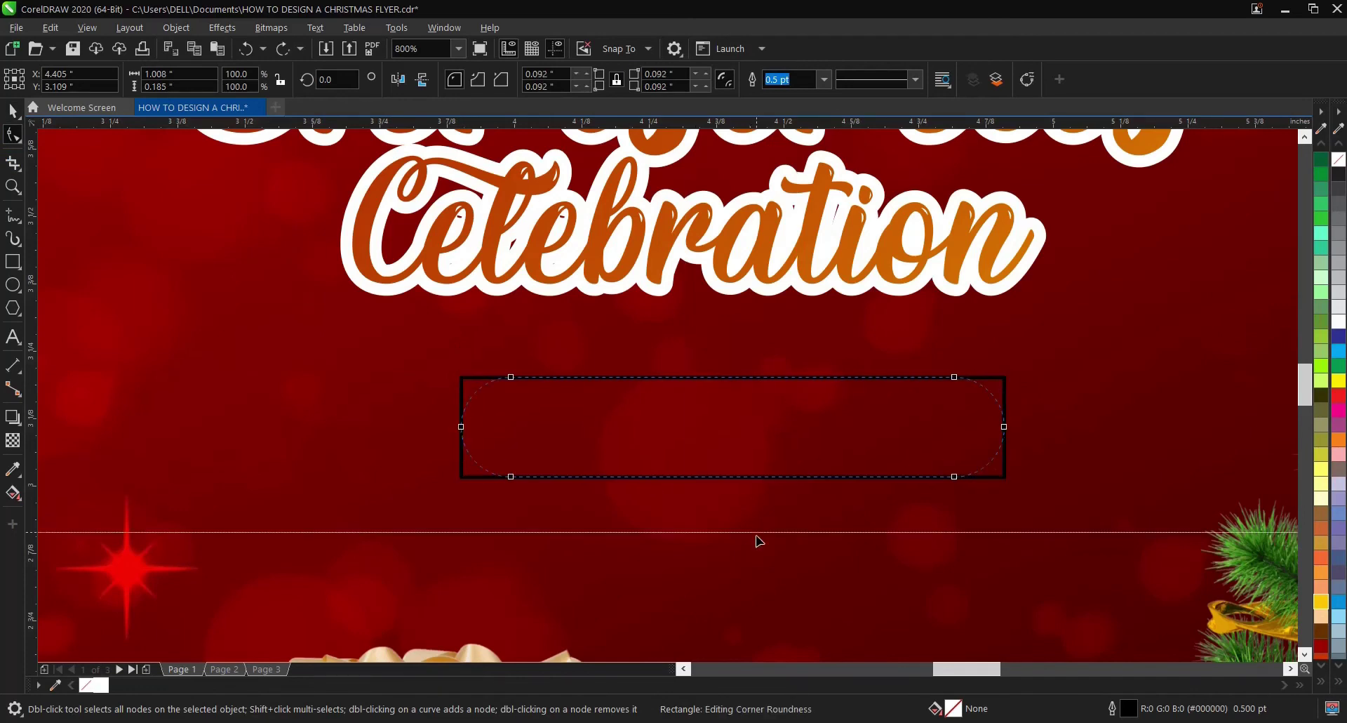
{"action": "left_click", "coordinate": [13, 110]}
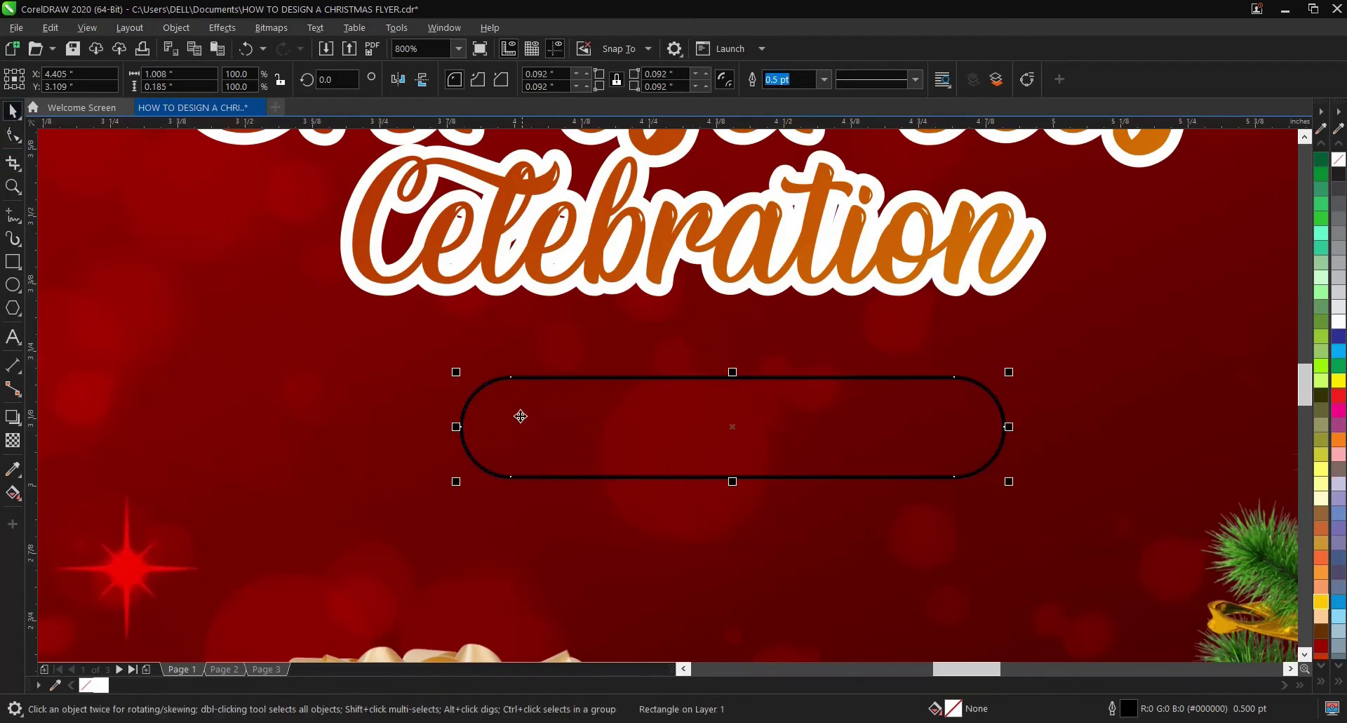
Step: Move the rounded rectangle up and left beneath "Celebration" and resize it to about 1.07 inches wide and 0.16 inches high
{"action": "scroll", "coordinate": [523, 428], "scroll_direction": "down", "scroll_amount": 1}
{"action": "left_click_drag", "start_coordinate": [675, 428], "coordinate": [640, 414]}
{"action": "scroll", "coordinate": [593, 403], "scroll_direction": "up", "scroll_amount": 1}
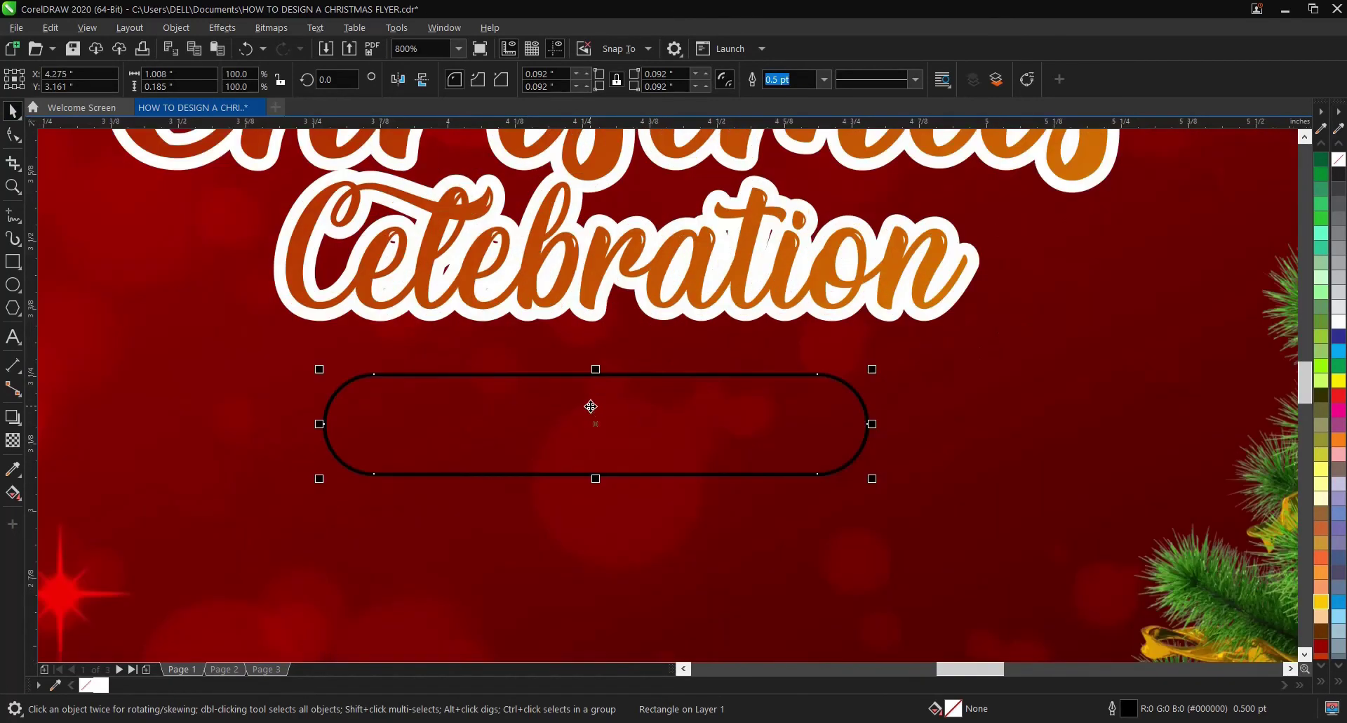
{"action": "left_click_drag", "start_coordinate": [596, 485], "coordinate": [594, 469]}
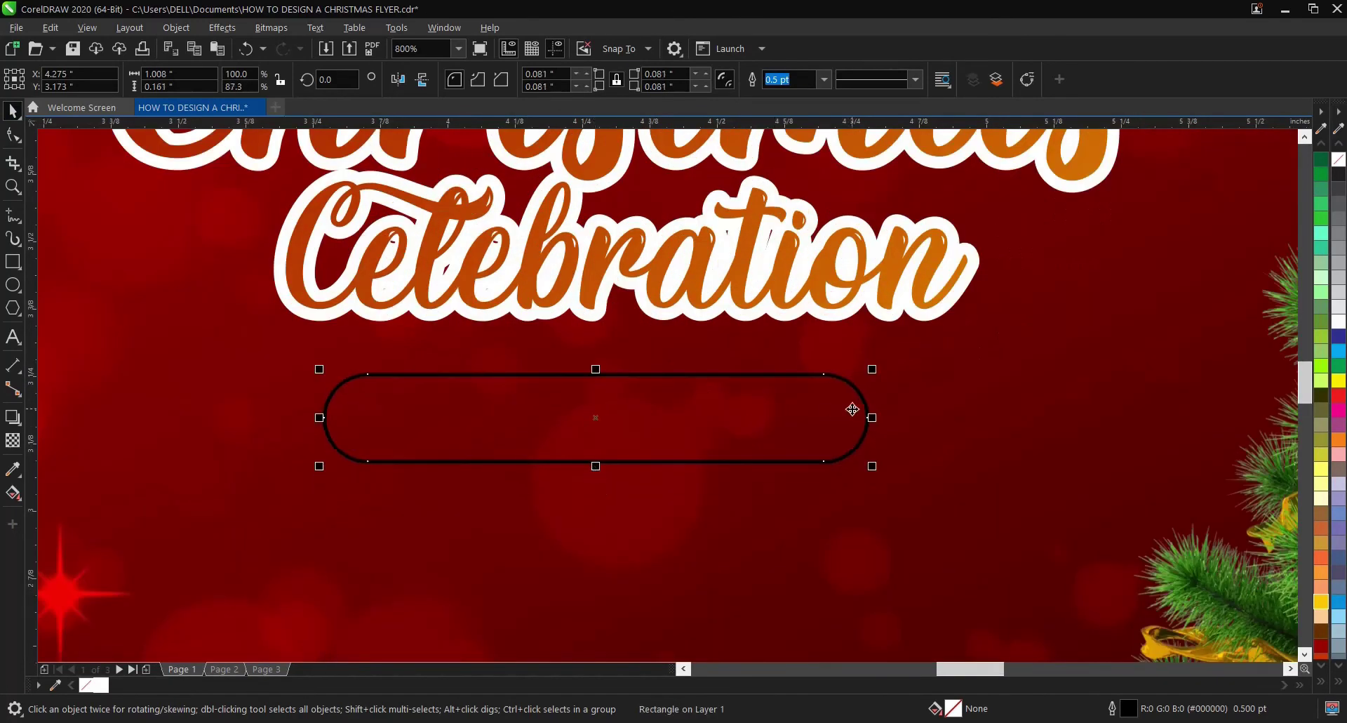
{"action": "left_click_drag", "start_coordinate": [872, 416], "coordinate": [912, 417]}
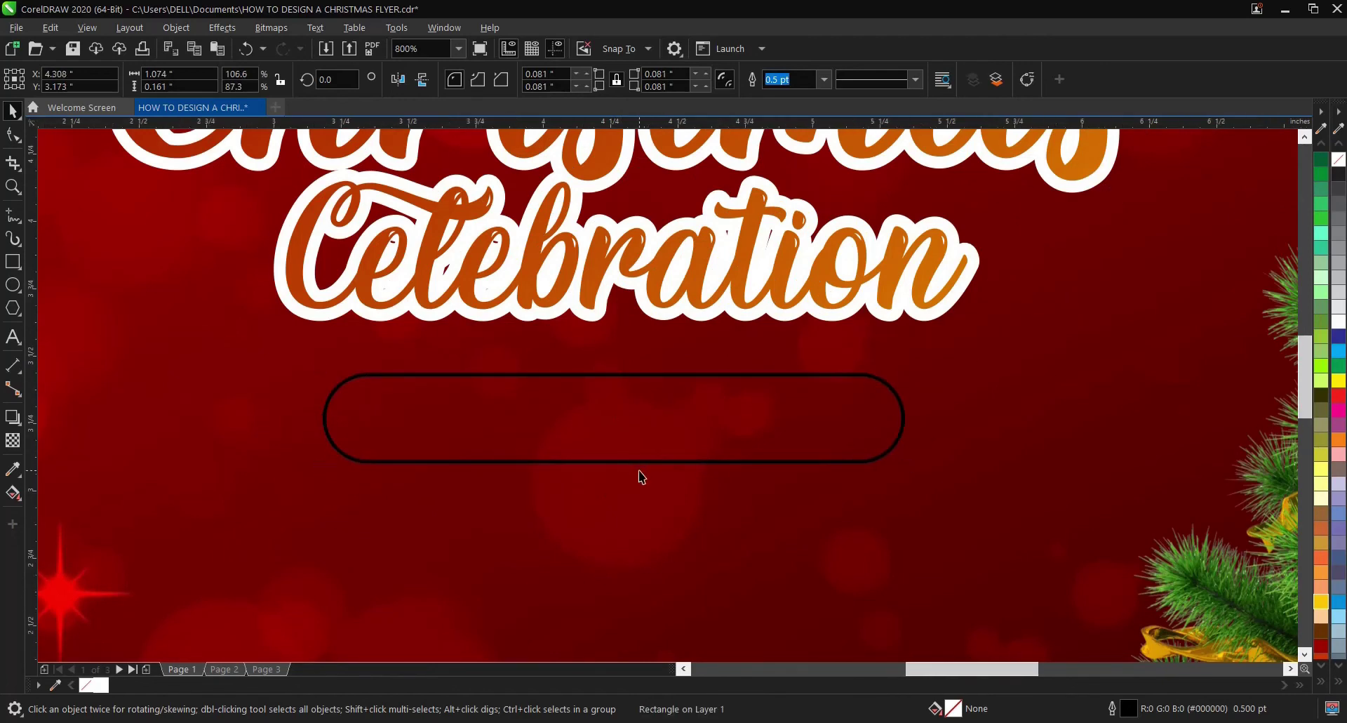
{"action": "scroll", "coordinate": [638, 475], "scroll_direction": "down", "scroll_amount": 1}
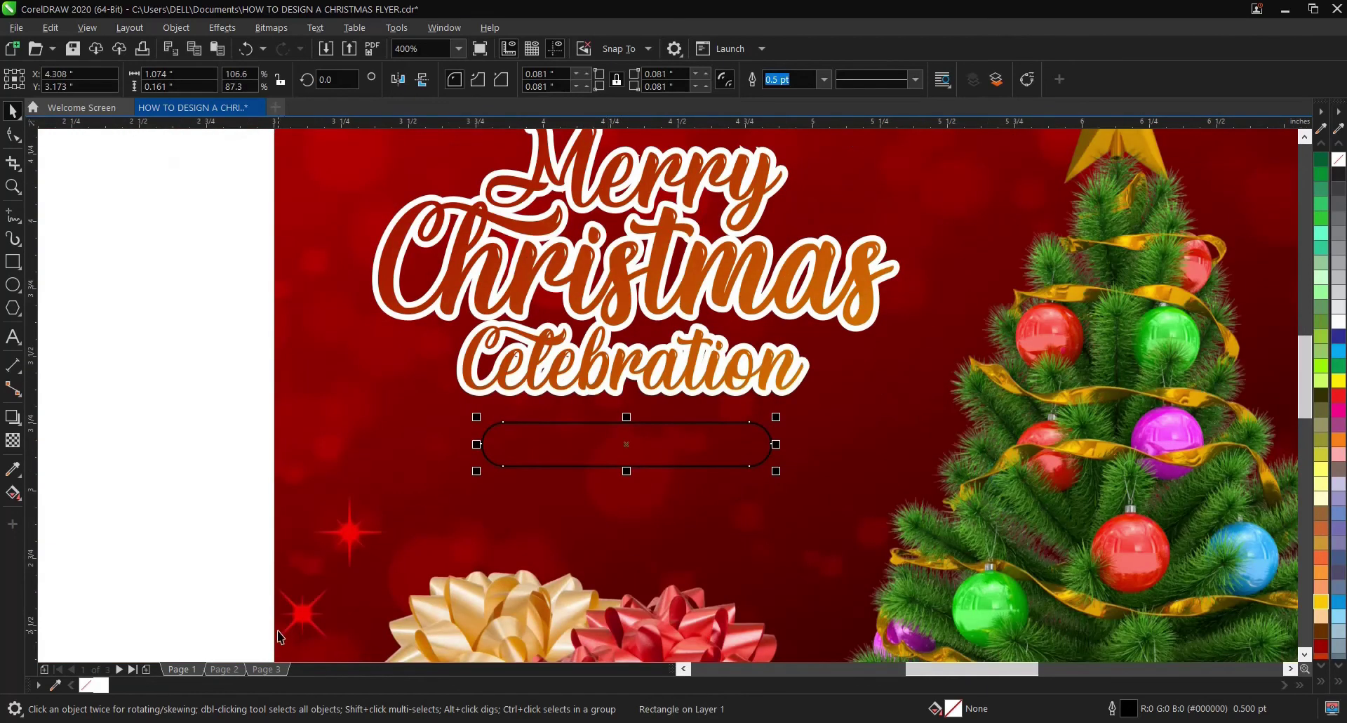
Step: Fill the rounded bar beneath "Celebration" with dark red (#990000) and remove its outline
{"action": "left_click", "coordinate": [1322, 652]}
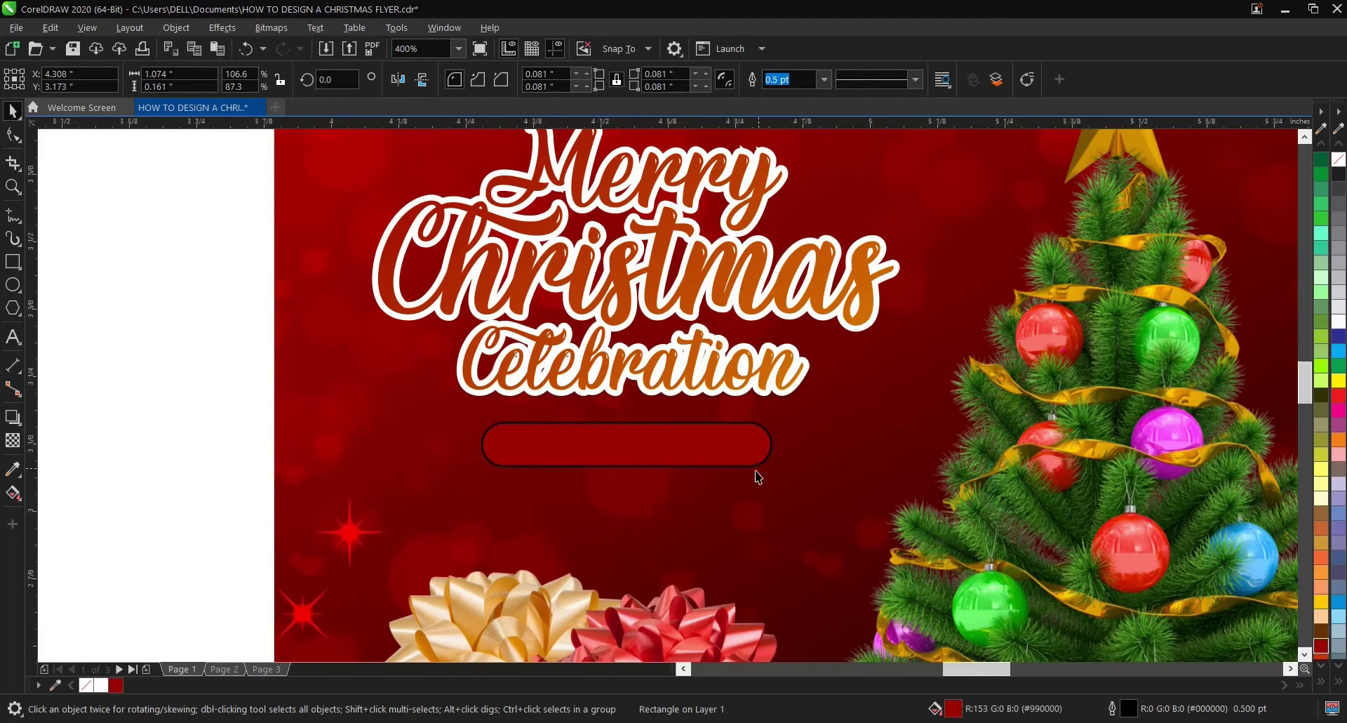
{"action": "scroll", "coordinate": [752, 471], "scroll_direction": "up", "scroll_amount": 1}
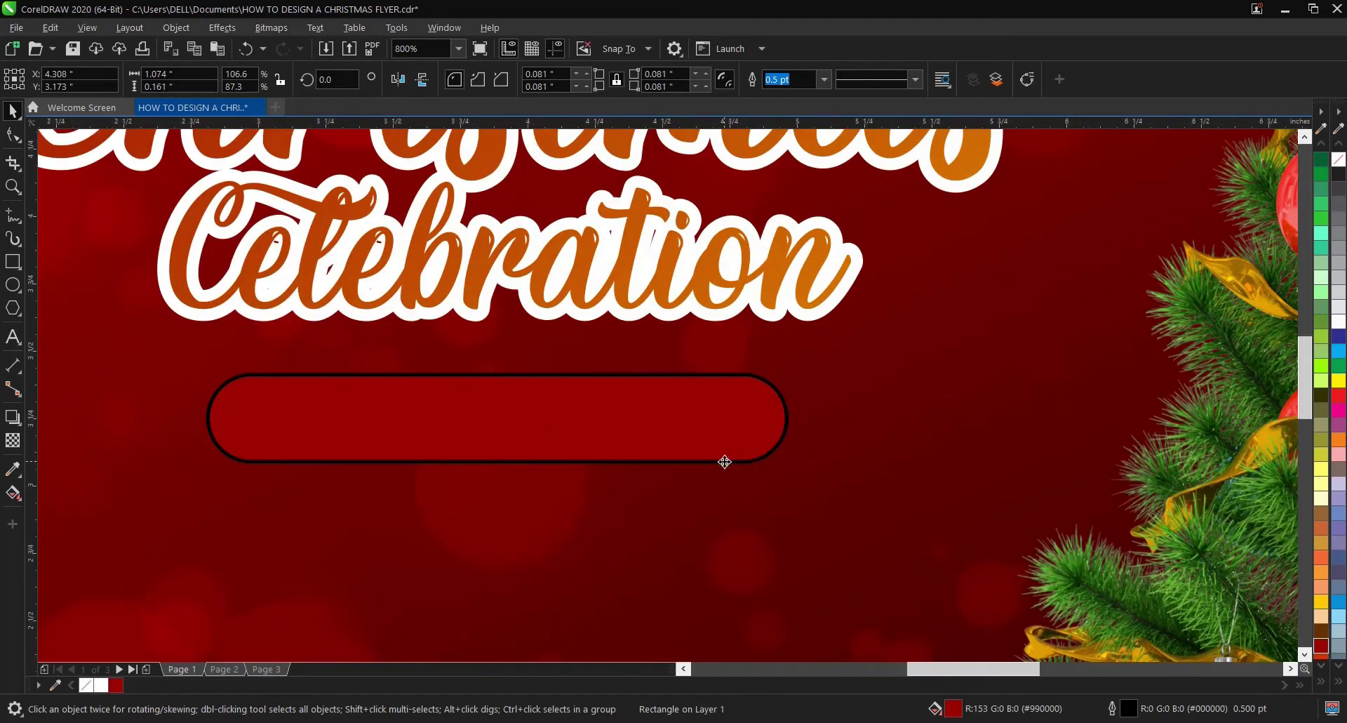
{"action": "scroll", "coordinate": [725, 461], "scroll_direction": "down", "scroll_amount": 1}
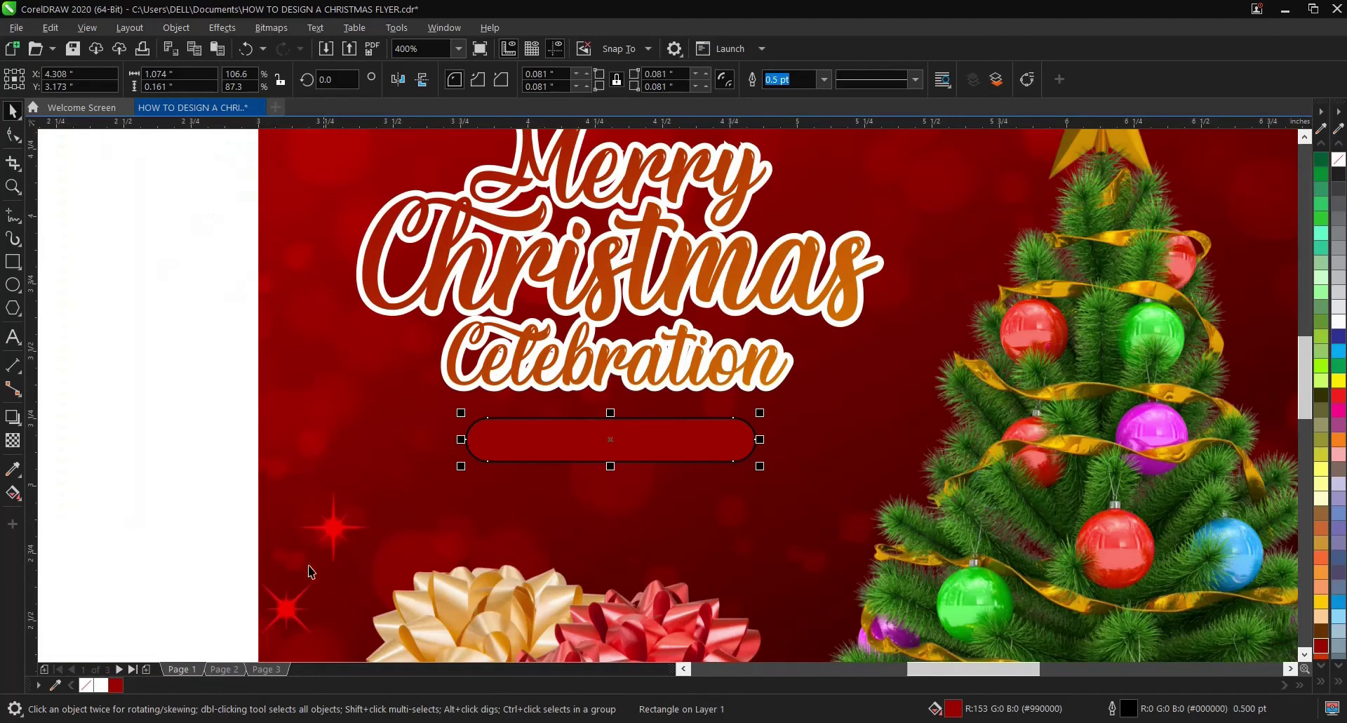
{"action": "right_click", "coordinate": [91, 690]}
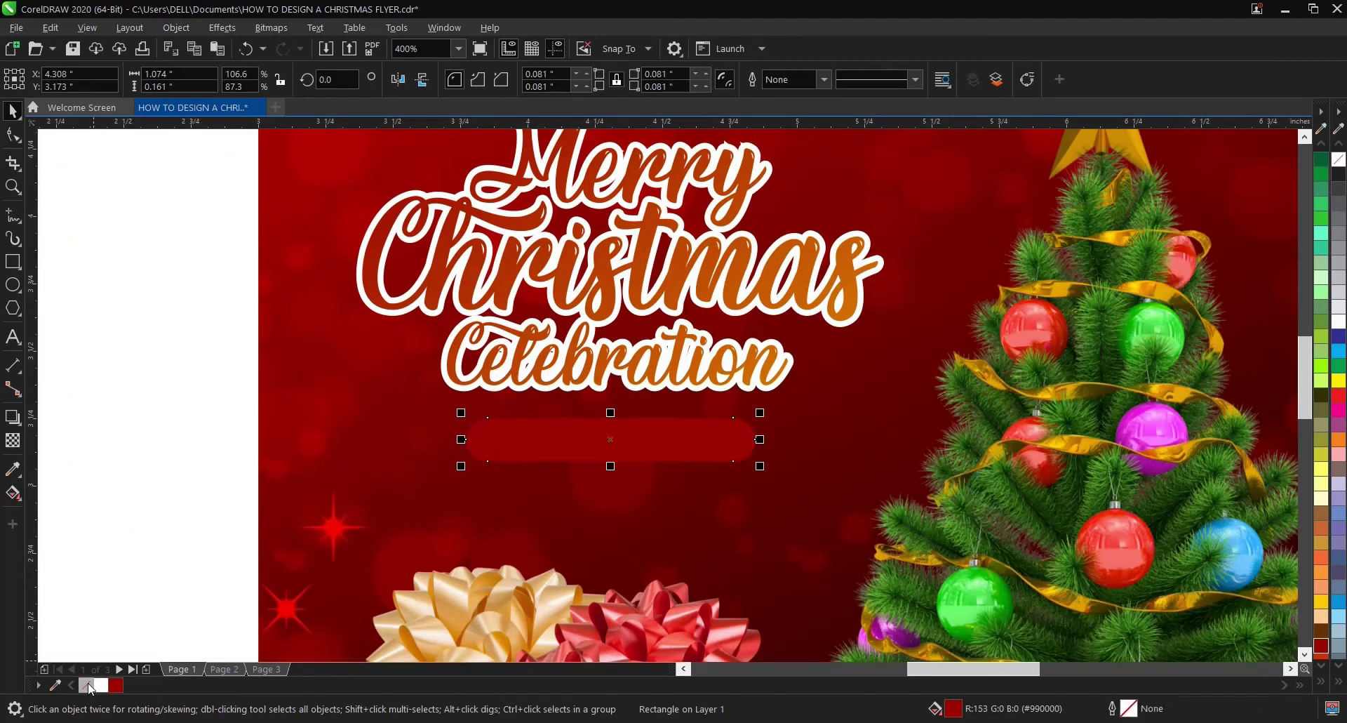
Step: Apply a diagonal linear gradient from dark red to golden yellow across the bar, with the midpoint slightly toward the yellow end
{"action": "left_click", "coordinate": [14, 493]}
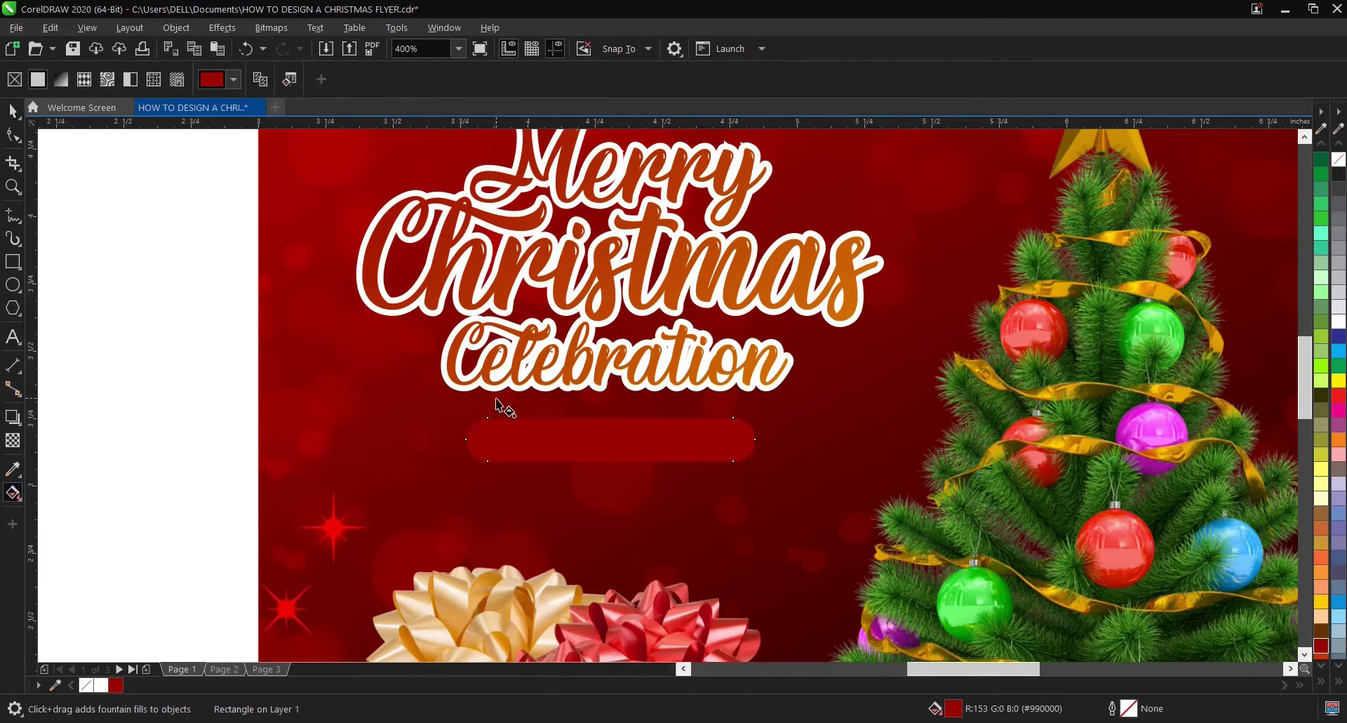
{"action": "left_click_drag", "start_coordinate": [497, 397], "coordinate": [818, 518]}
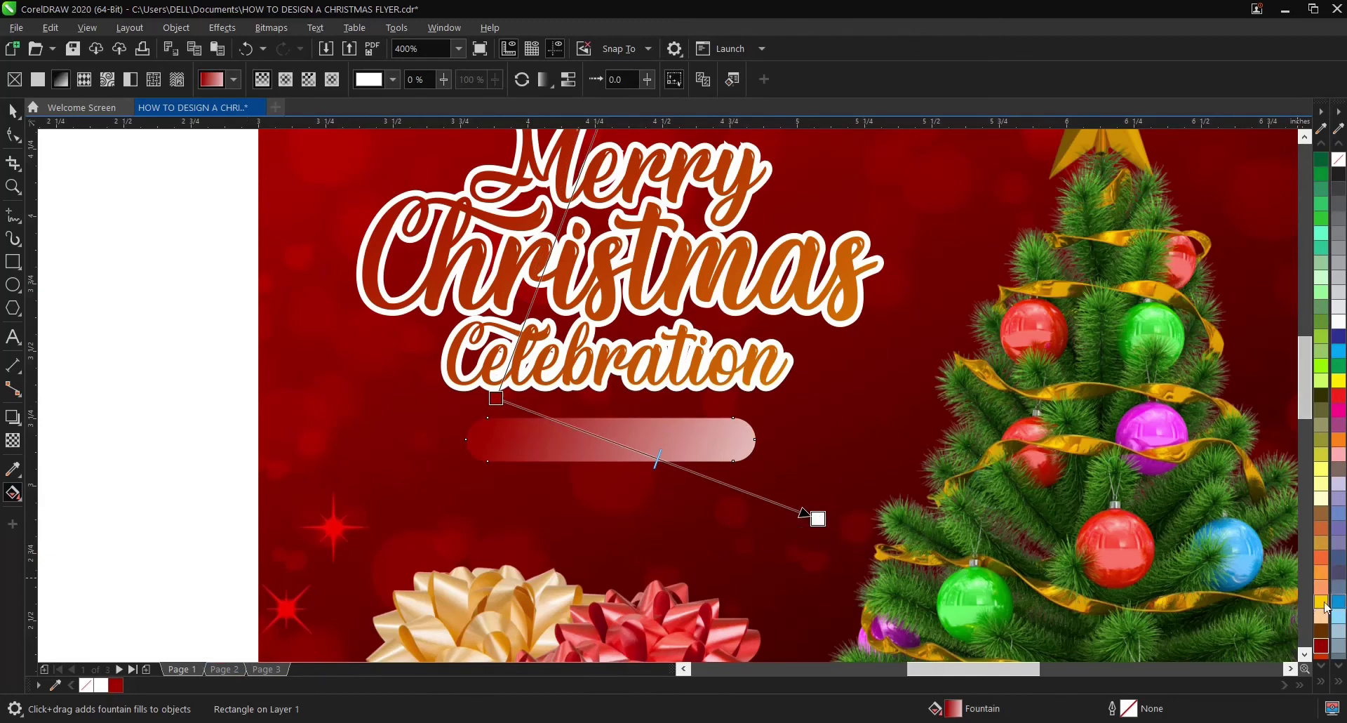
{"action": "left_click_drag", "start_coordinate": [1321, 602], "coordinate": [819, 519]}
{"action": "left_click_drag", "start_coordinate": [658, 457], "coordinate": [633, 450]}
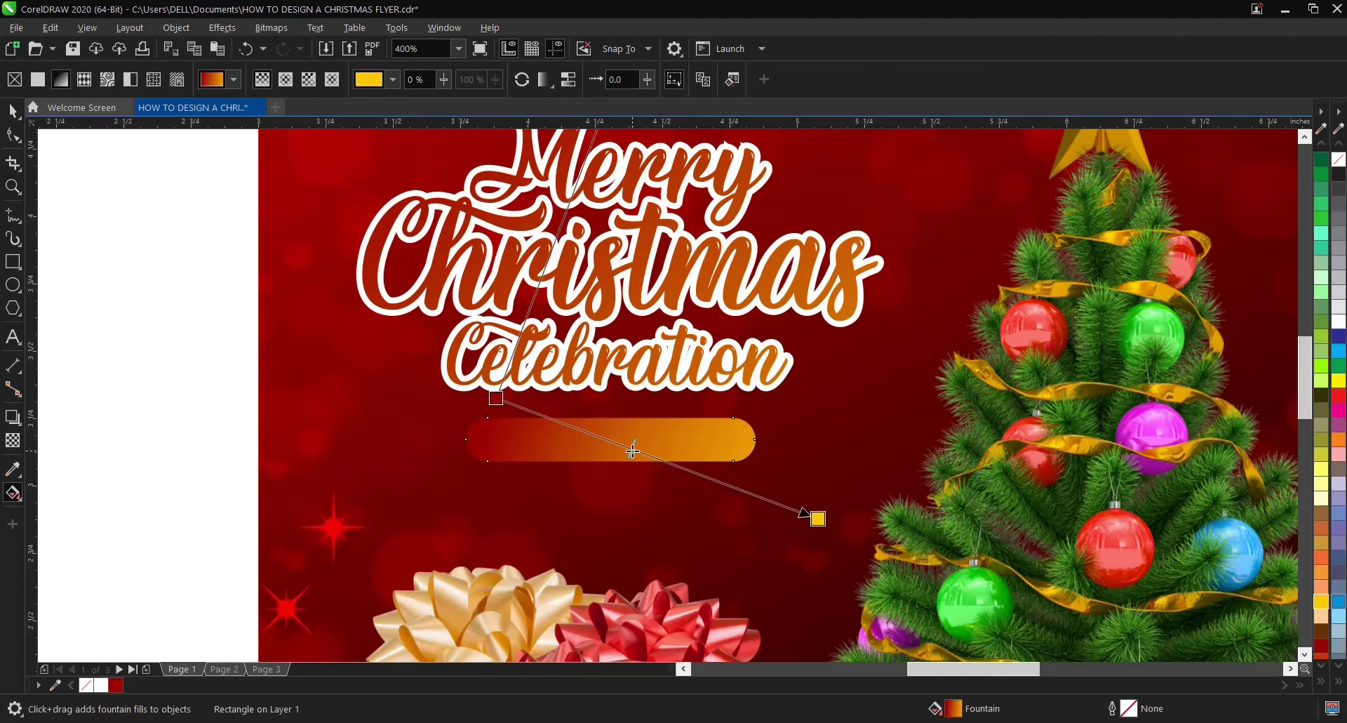
{"action": "left_click", "coordinate": [666, 468]}
{"action": "left_click", "coordinate": [592, 442]}
Step: Nudge the gradient bar up to a Y position of about 3.184 inches
{"action": "left_click", "coordinate": [13, 110]}
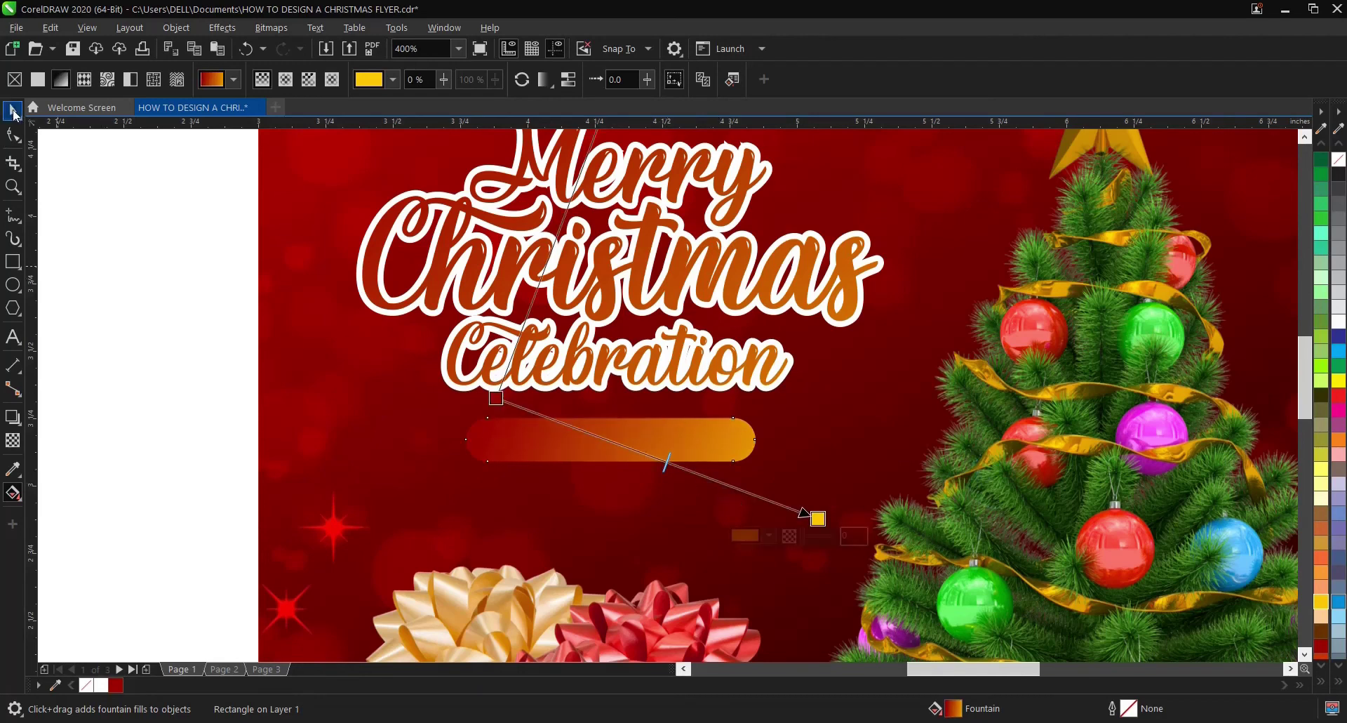
{"action": "left_click", "coordinate": [588, 436]}
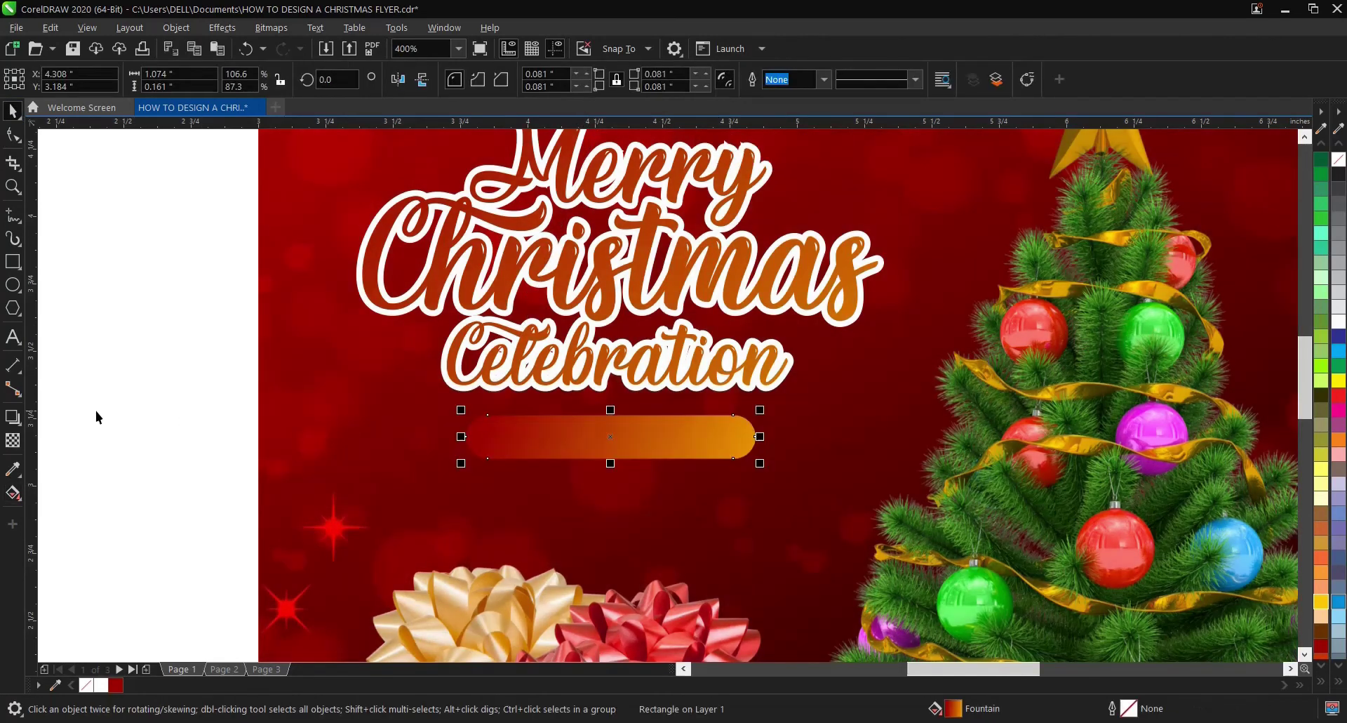
{"action": "left_click", "coordinate": [96, 410]}
Step: Add the artistic text "25th december" in the area beside the word "Celebration"
{"action": "left_click", "coordinate": [12, 337]}
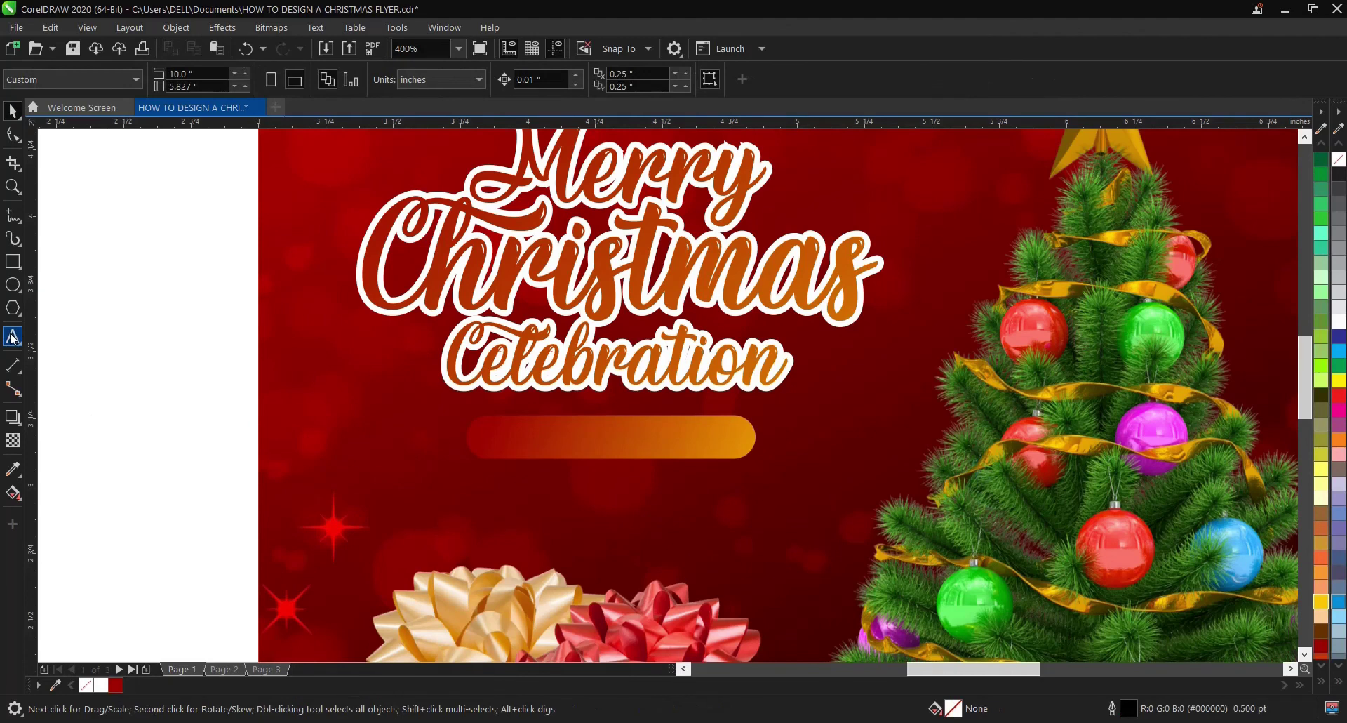
{"action": "left_click", "coordinate": [174, 373]}
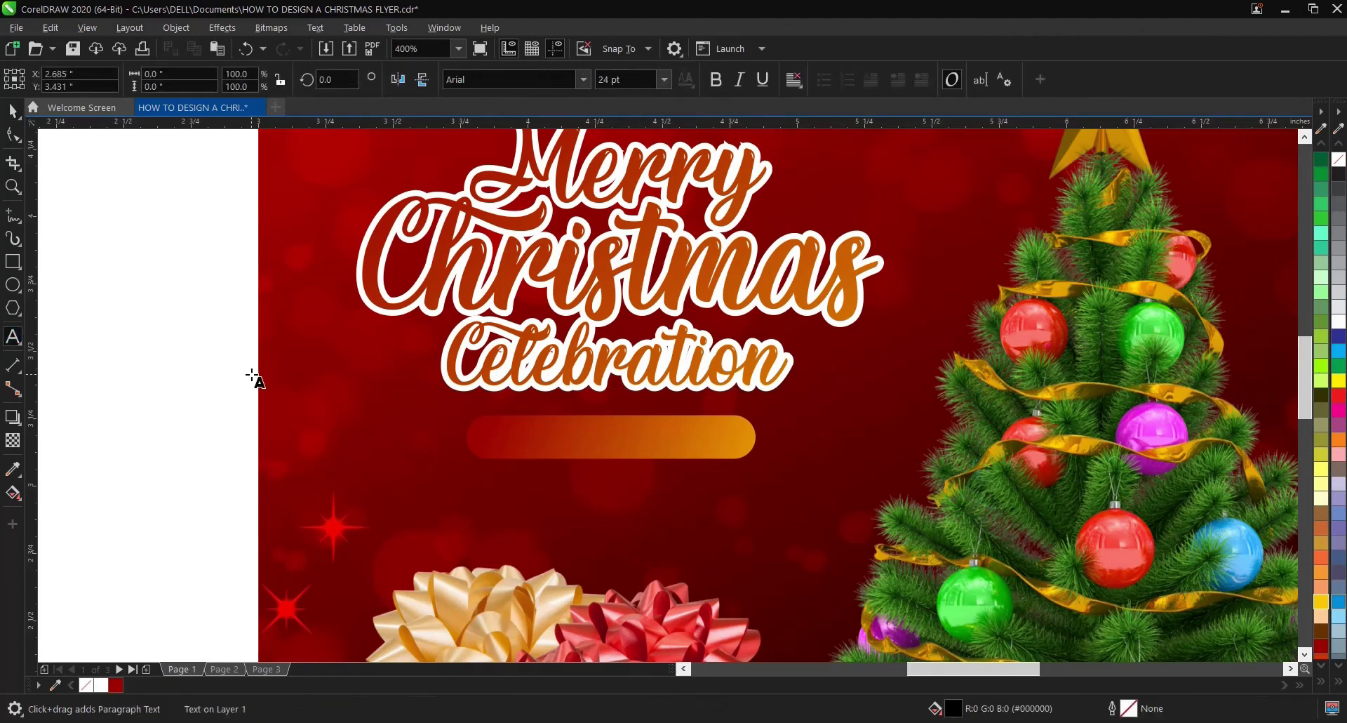
{"action": "type", "text": "25th d"}
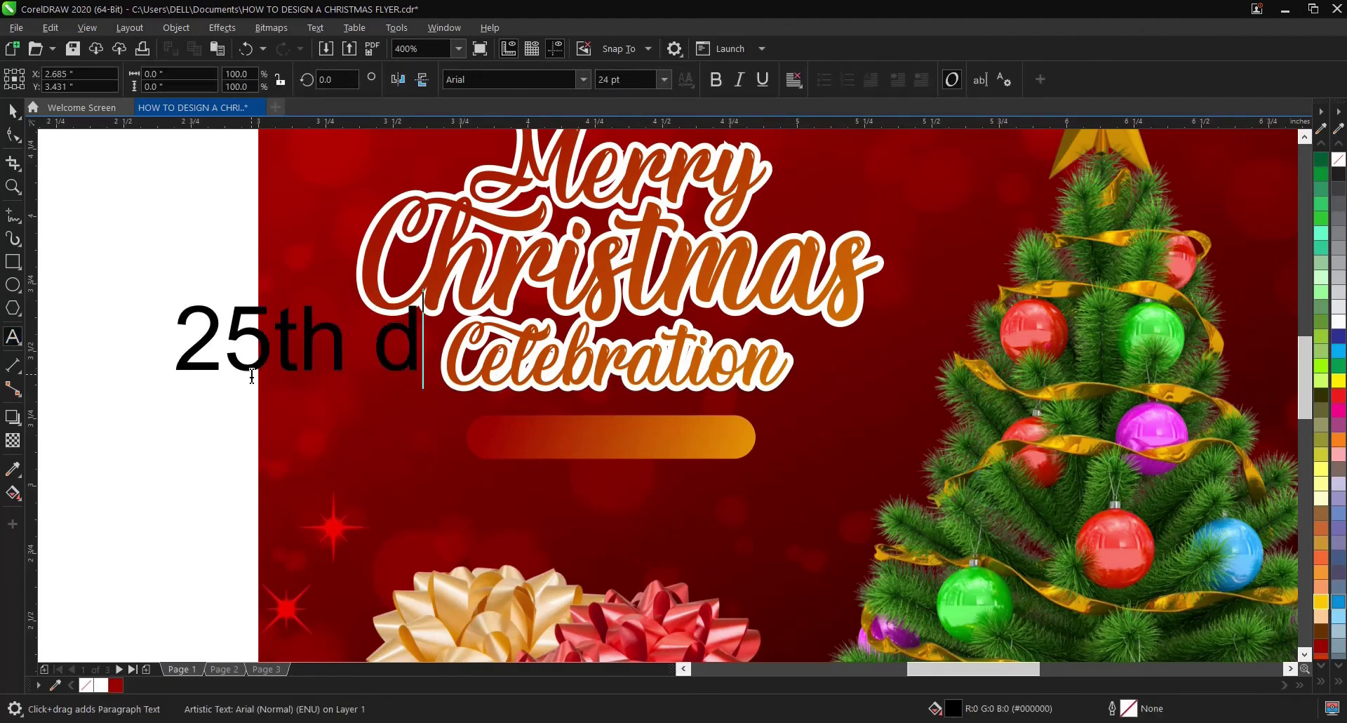
{"action": "type", "text": "ecemb"}
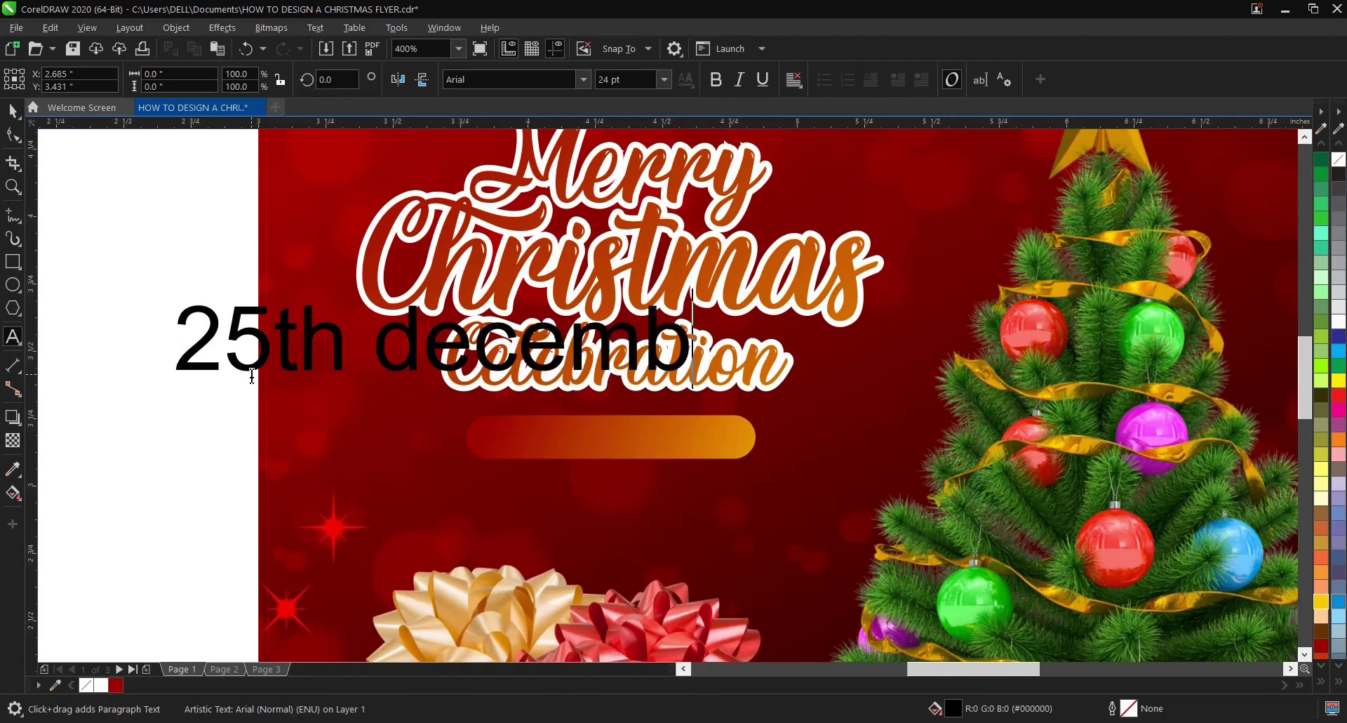
{"action": "type", "text": "er"}
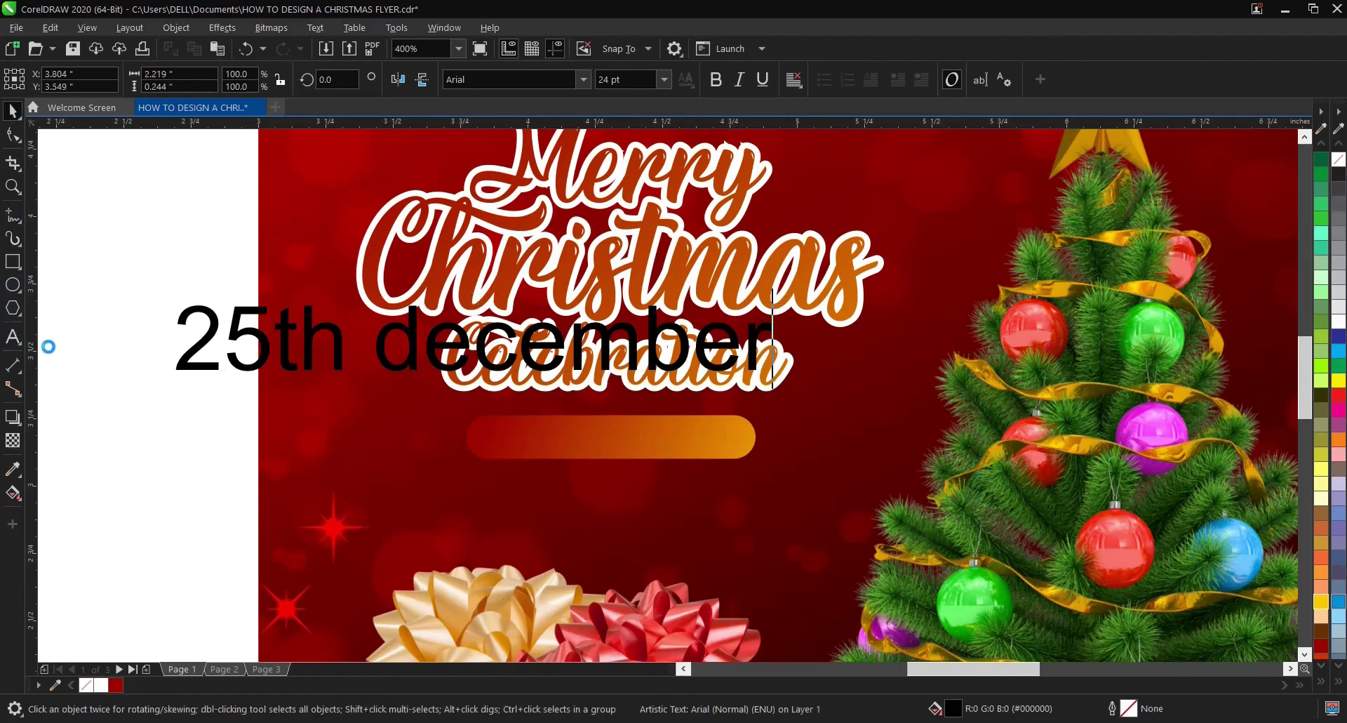
Step: Convert the whole date text to uppercase so it reads "25TH DECEMBER"
{"action": "key", "text": "ctrl+a"}
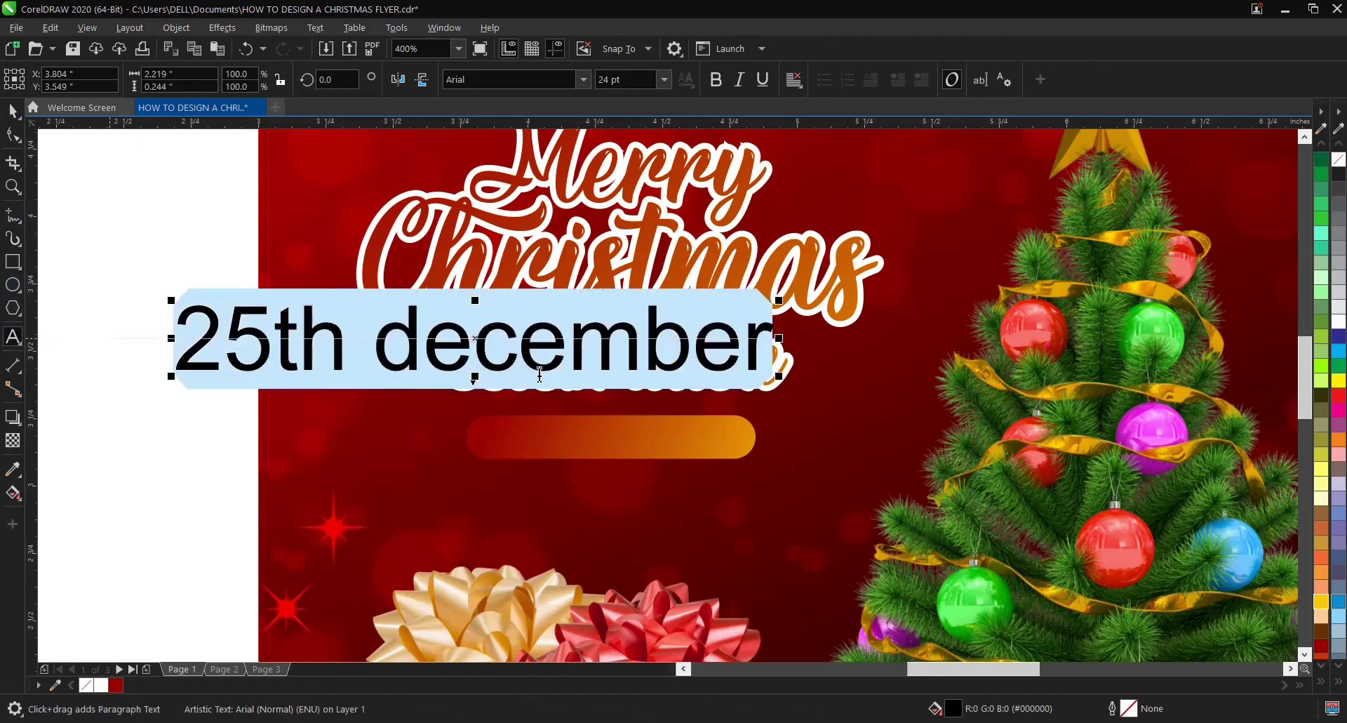
{"action": "right_click", "coordinate": [567, 335]}
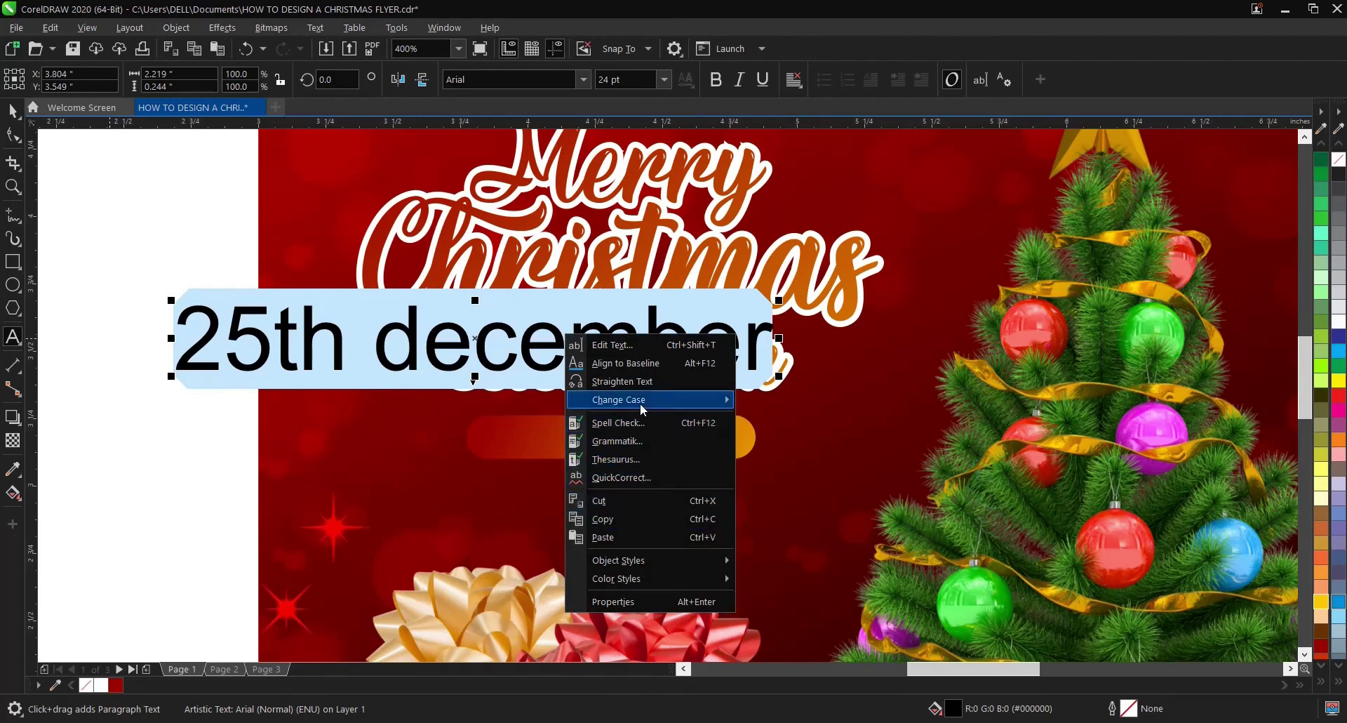
{"action": "mouse_move", "coordinate": [640, 403]}
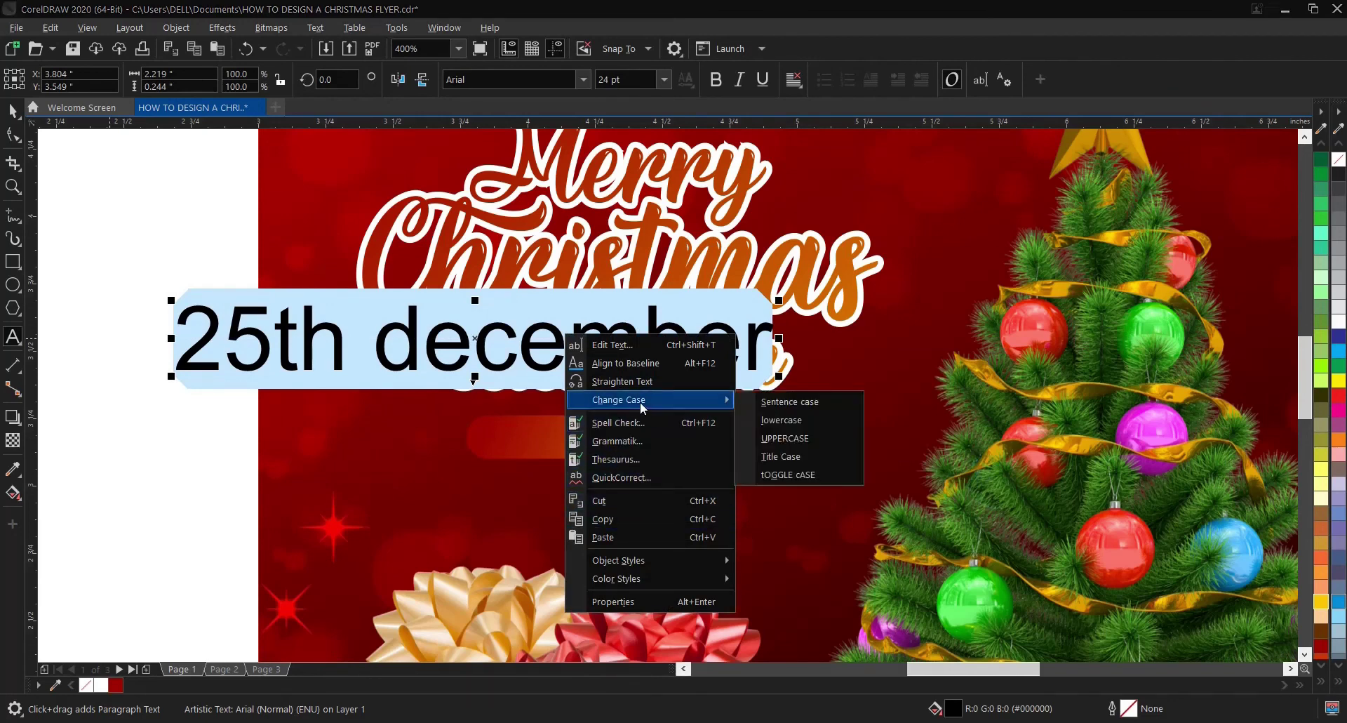
{"action": "left_click", "coordinate": [785, 437]}
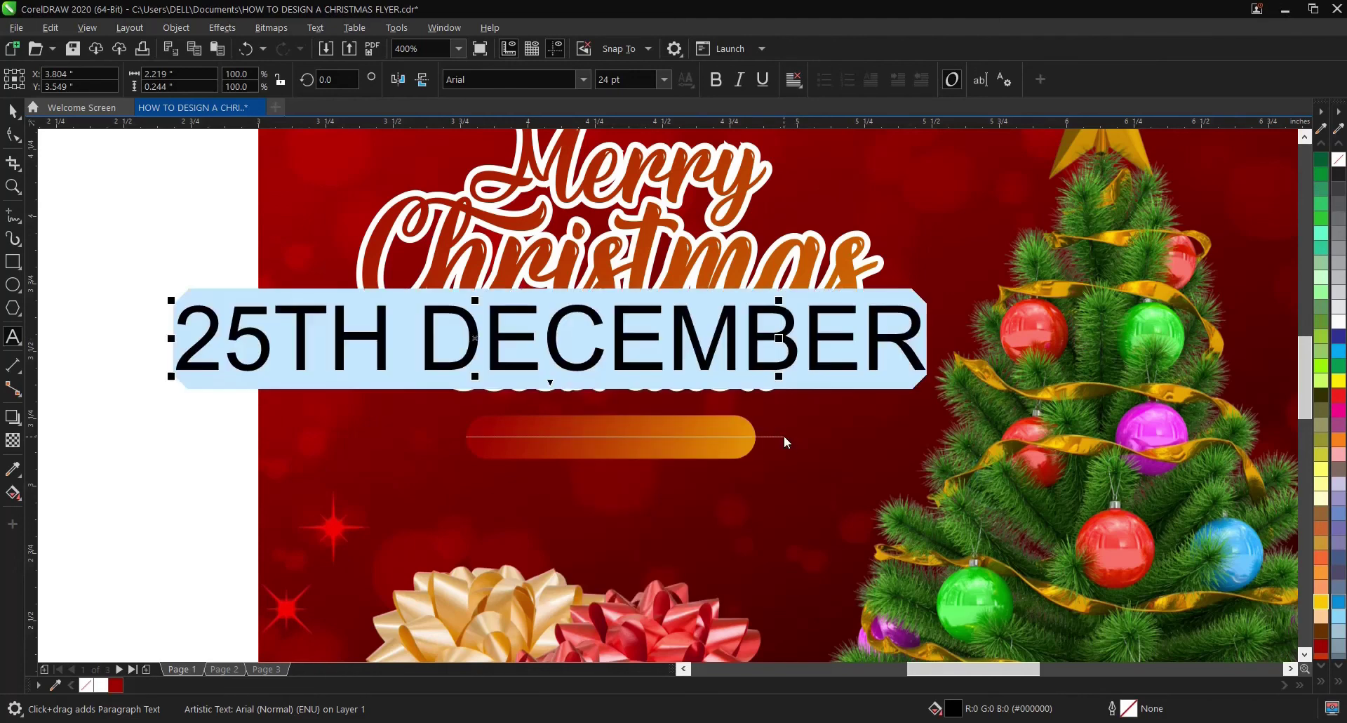
{"action": "left_click", "coordinate": [13, 110]}
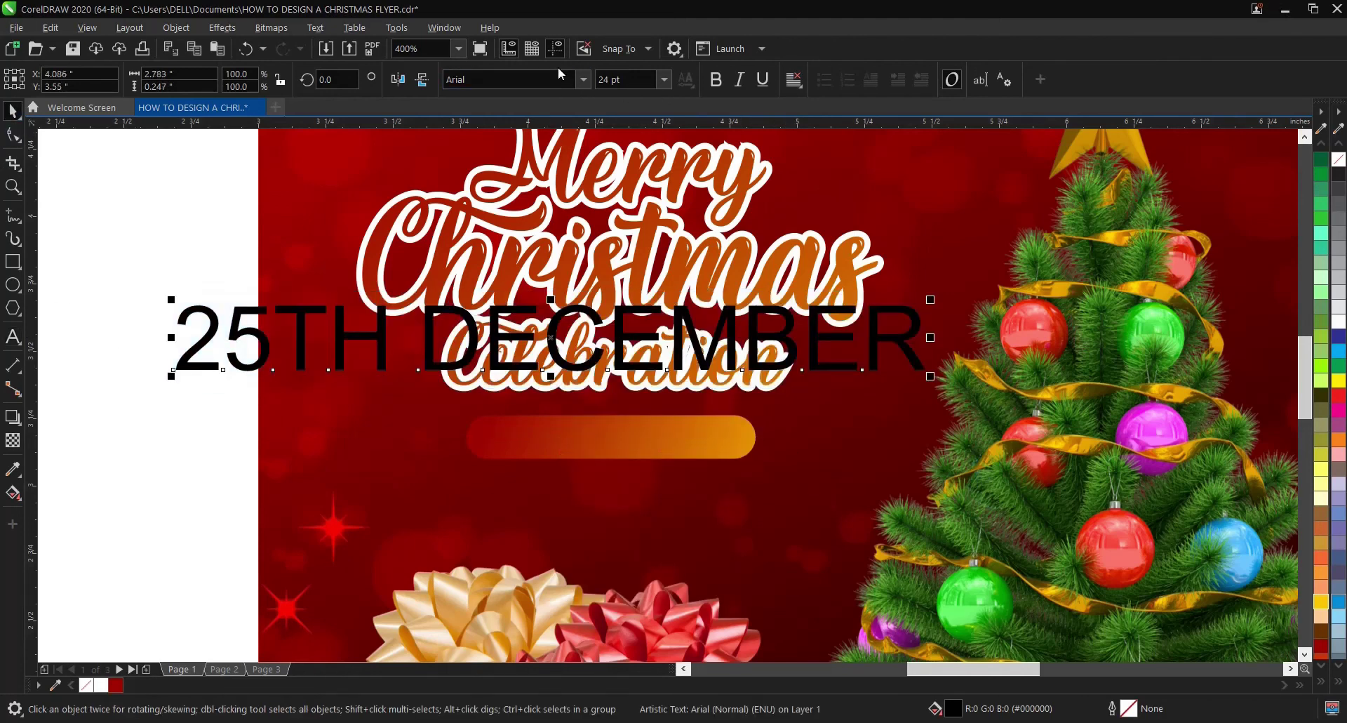
Step: Format the date text in Gotham Medium at 7 pt with a white fill
{"action": "left_click", "coordinate": [583, 79]}
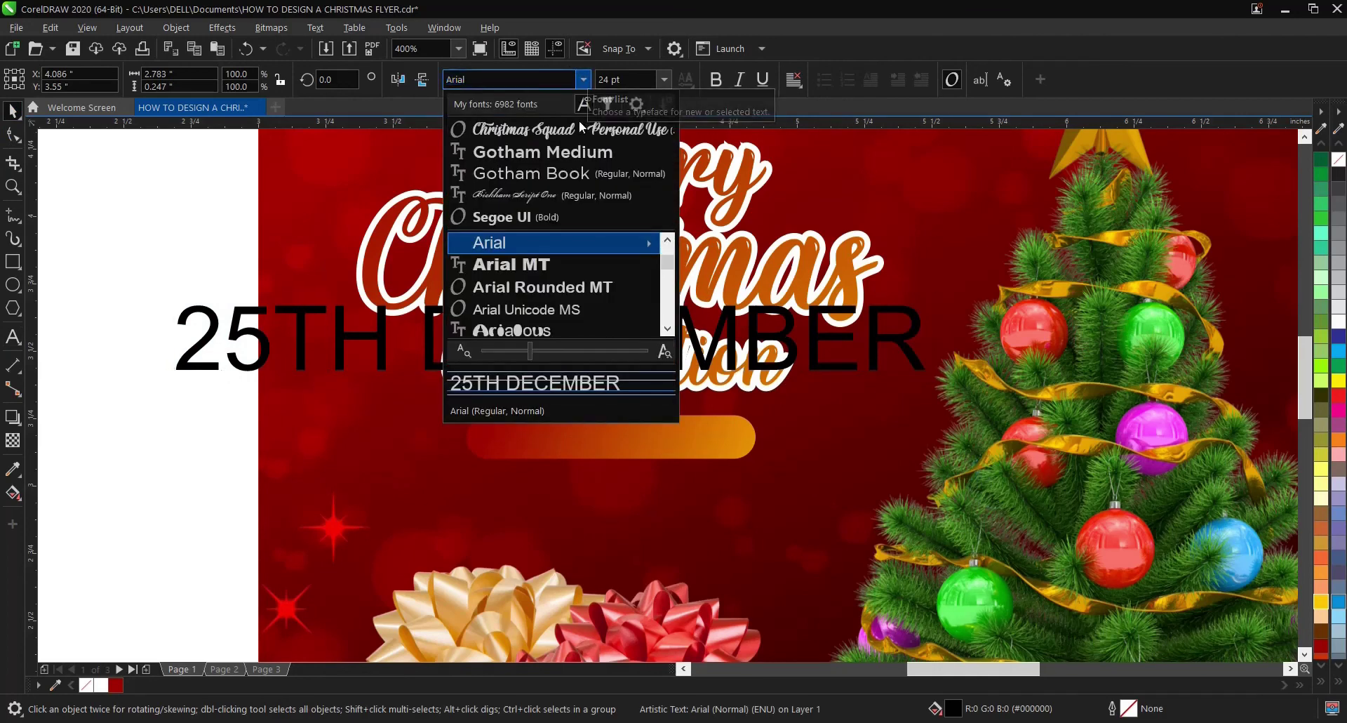
{"action": "left_click", "coordinate": [567, 157]}
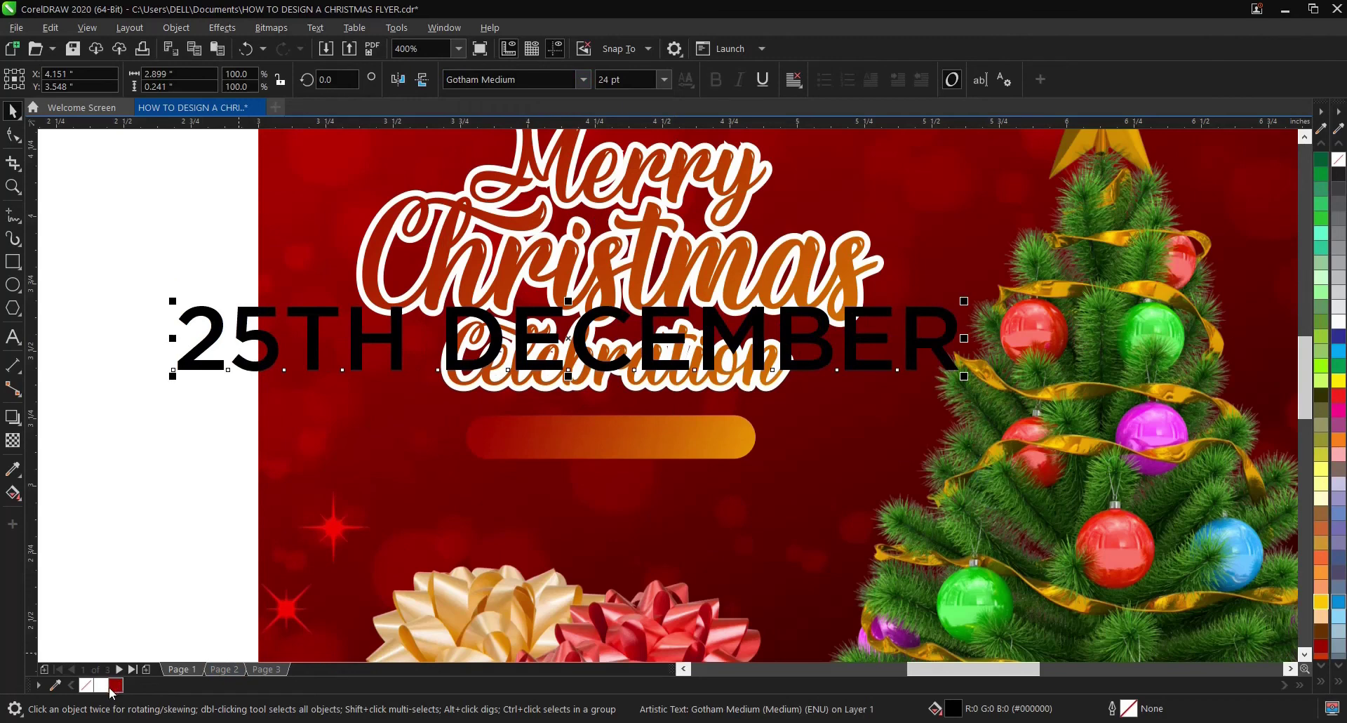
{"action": "left_click", "coordinate": [100, 685]}
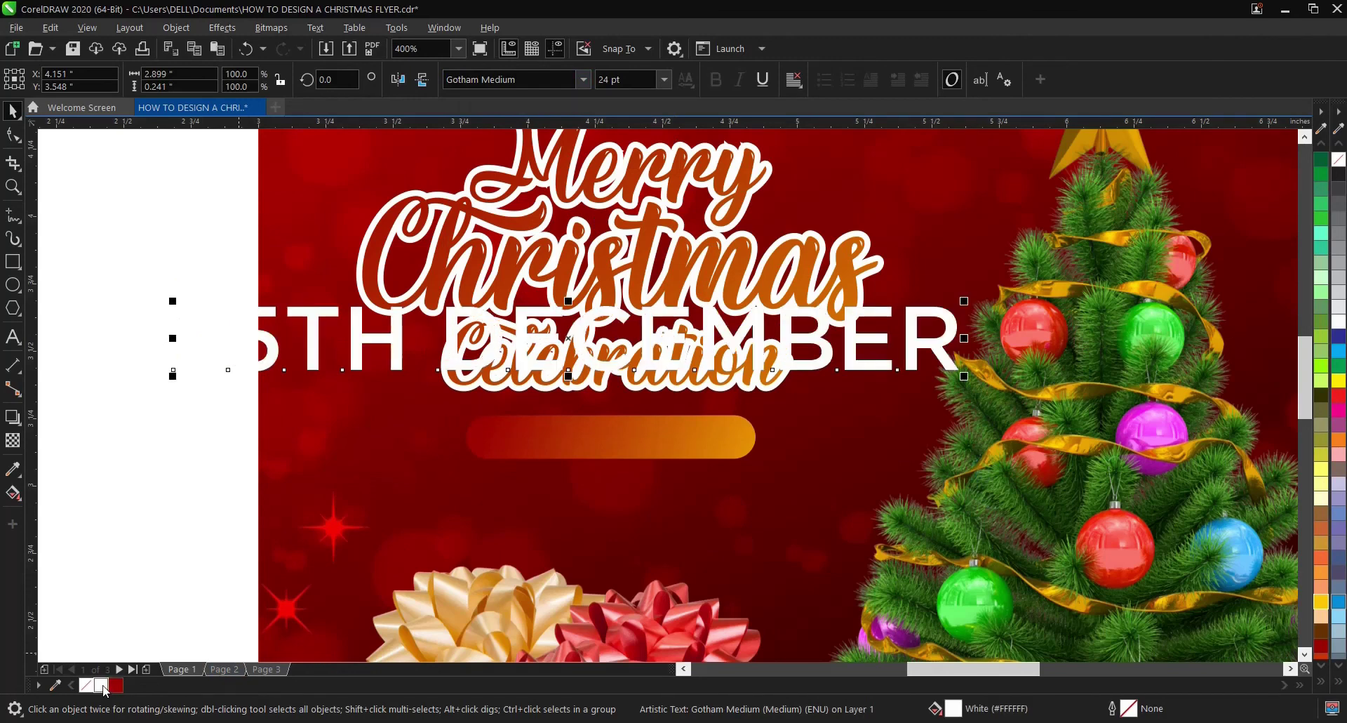
{"action": "left_click", "coordinate": [664, 80]}
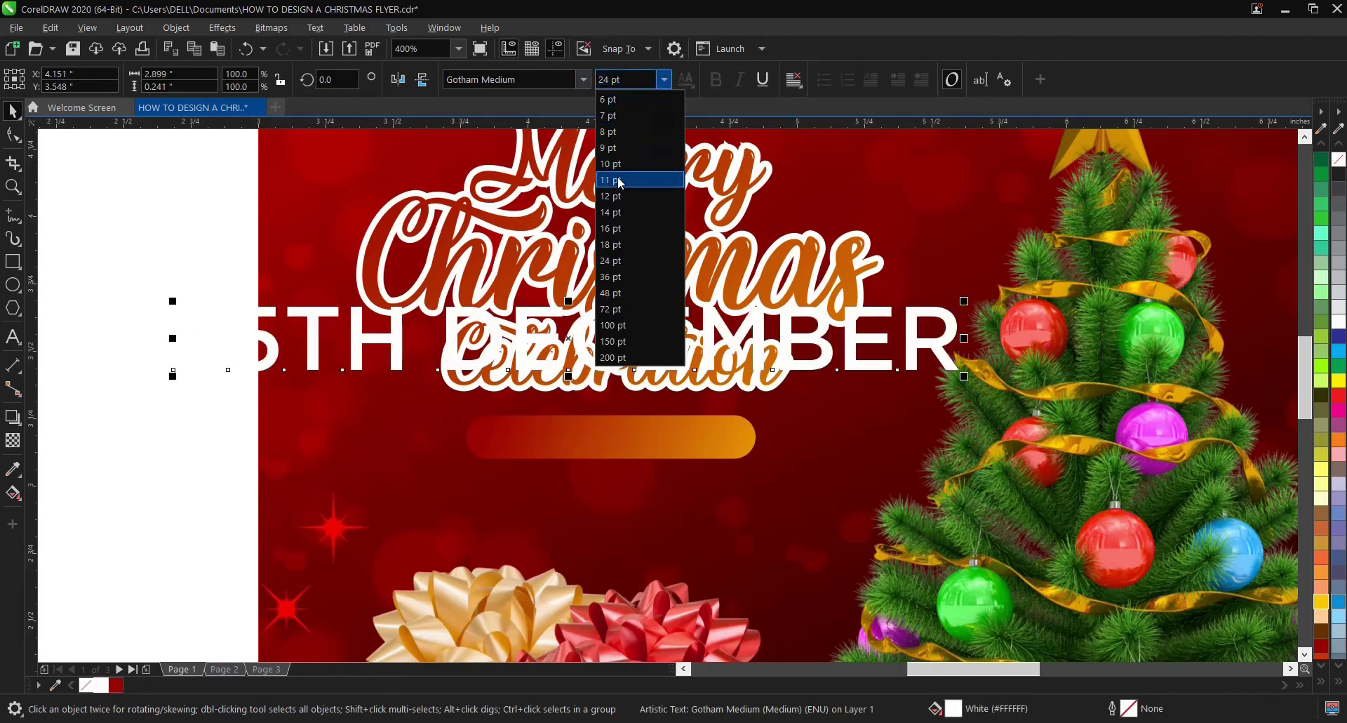
{"action": "left_click", "coordinate": [630, 114]}
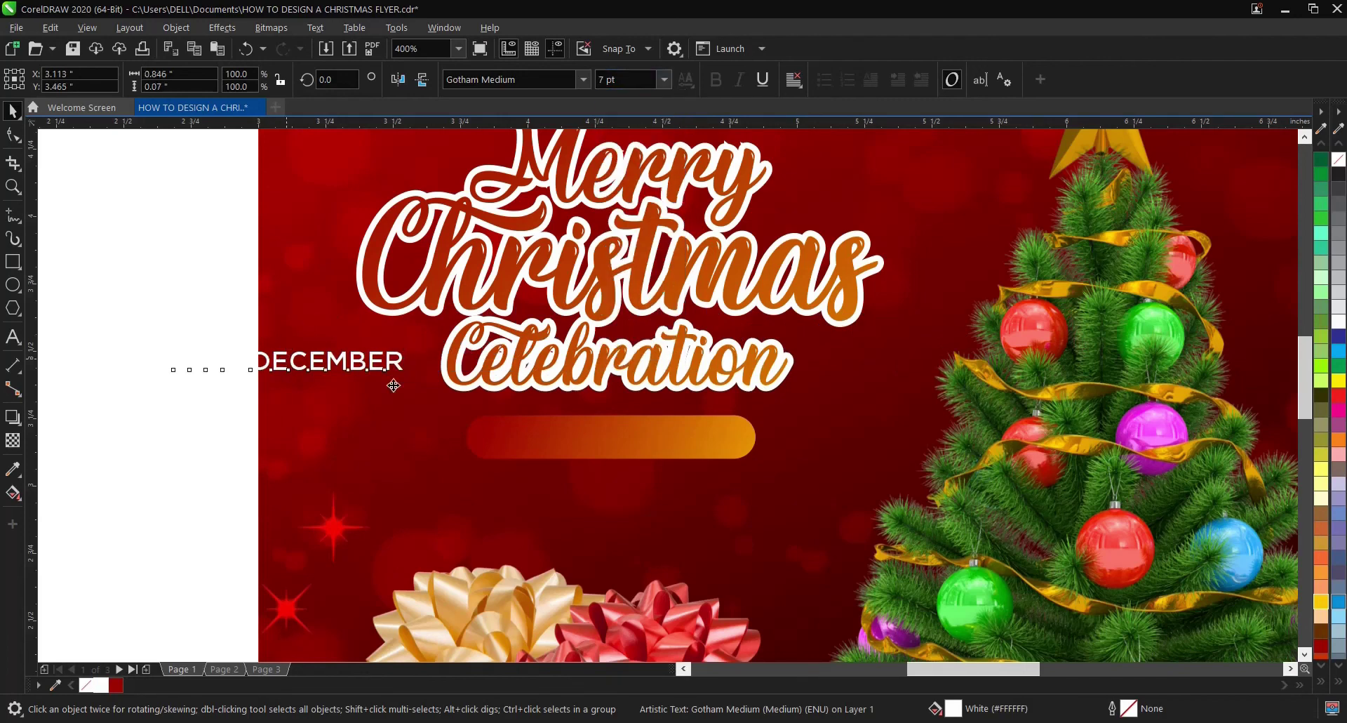
Step: Center the date text inside the gradient bar at about X 4.308 and Y 3.184 inches
{"action": "left_click_drag", "start_coordinate": [391, 382], "coordinate": [609, 439]}
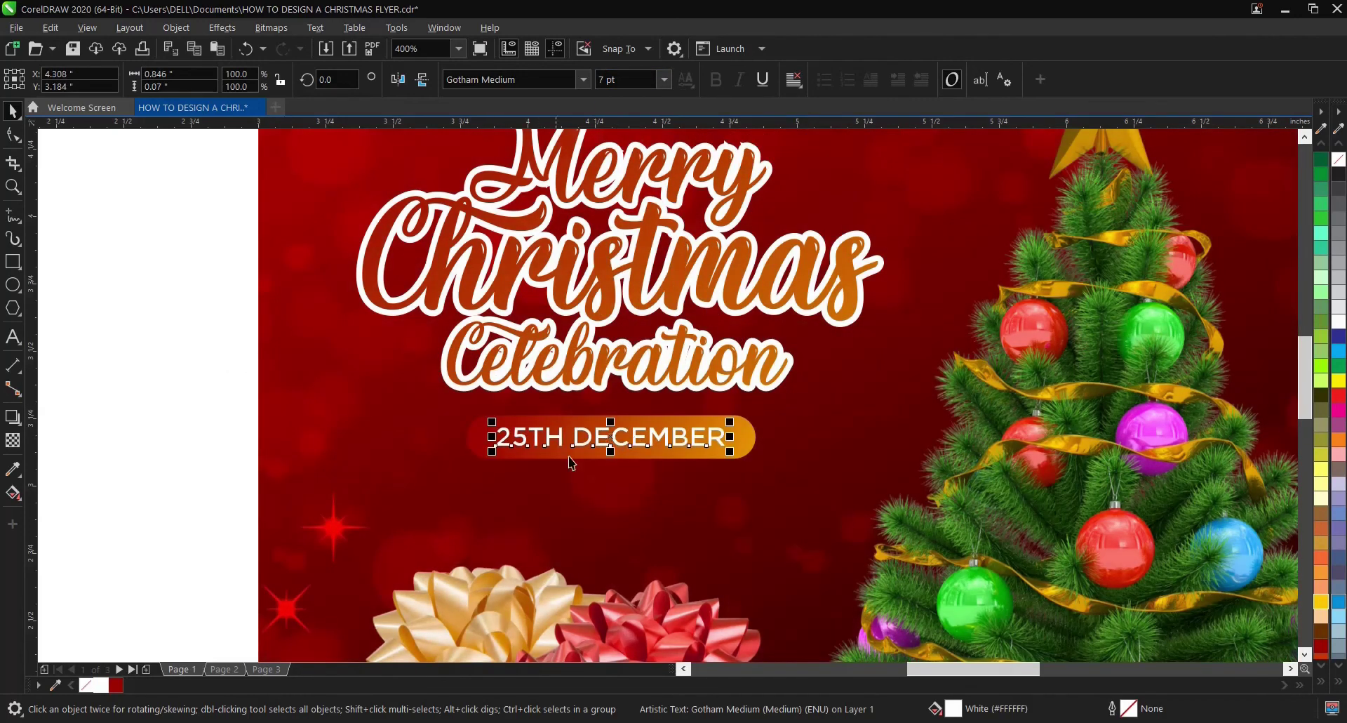
{"action": "left_click_drag", "start_coordinate": [181, 377], "coordinate": [807, 498]}
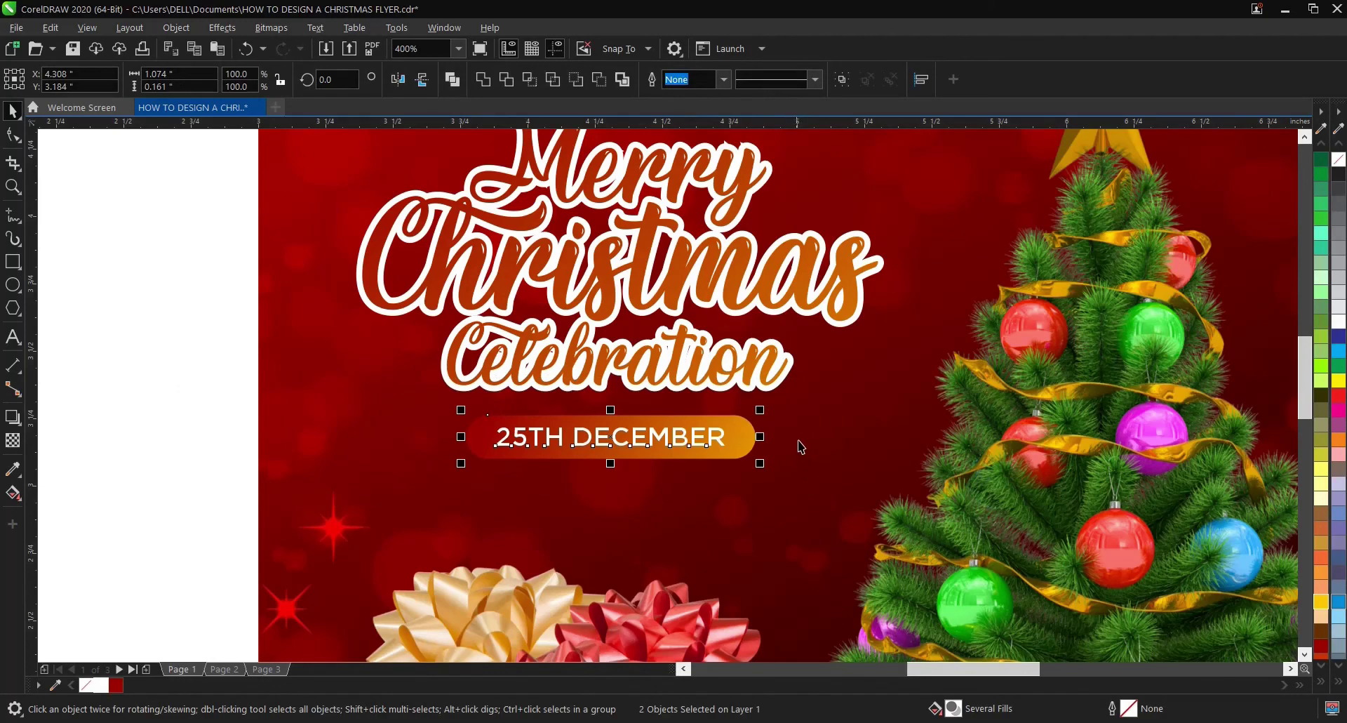
{"action": "scroll", "coordinate": [653, 457], "scroll_direction": "up", "scroll_amount": 1}
{"action": "scroll", "coordinate": [584, 447], "scroll_direction": "down", "scroll_amount": 2}
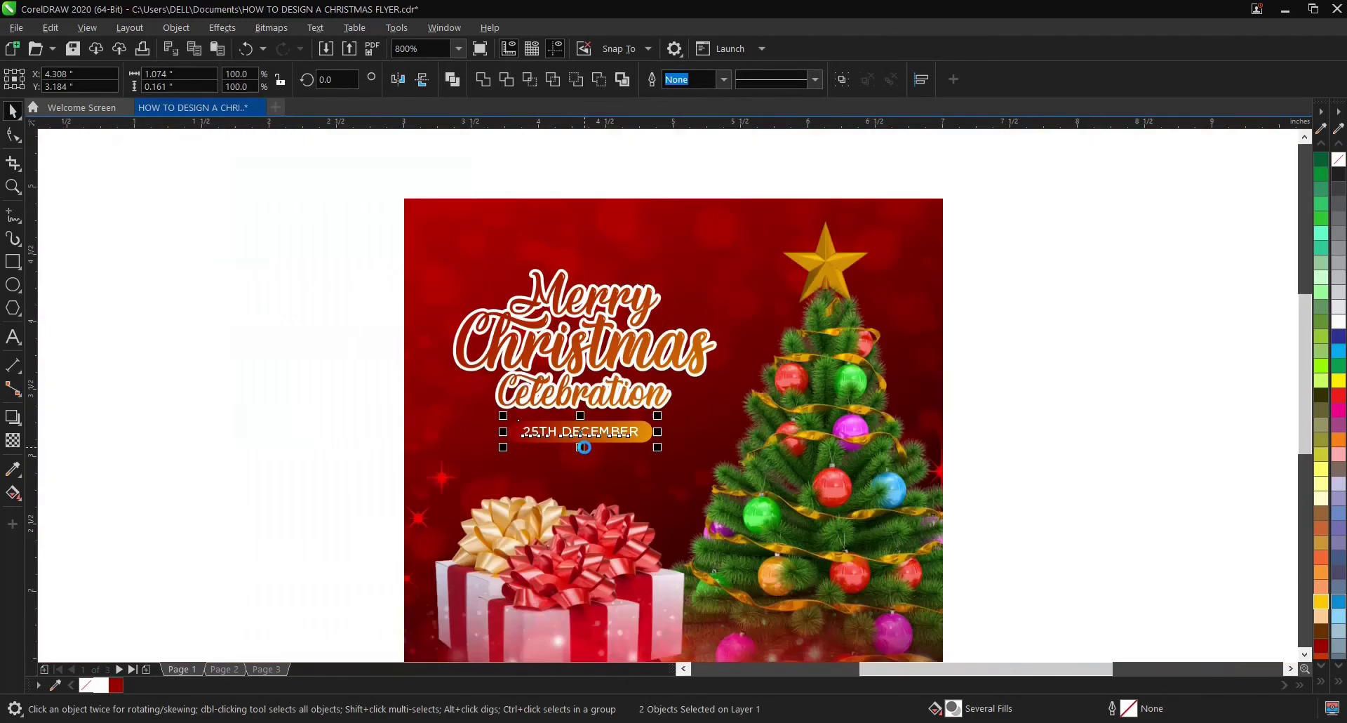
{"action": "scroll", "coordinate": [643, 449], "scroll_direction": "up", "scroll_amount": 1}
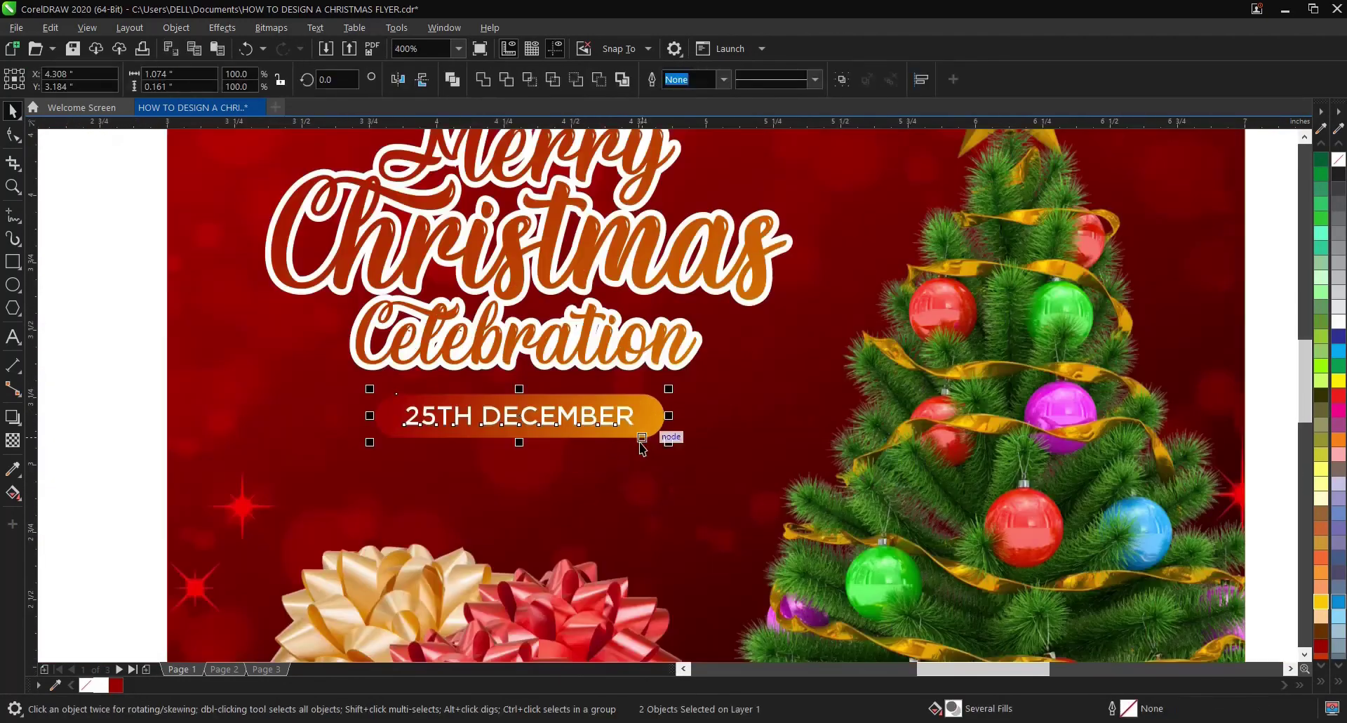
{"action": "left_click", "coordinate": [135, 415]}
{"action": "scroll", "coordinate": [635, 416], "scroll_direction": "down", "scroll_amount": 1}
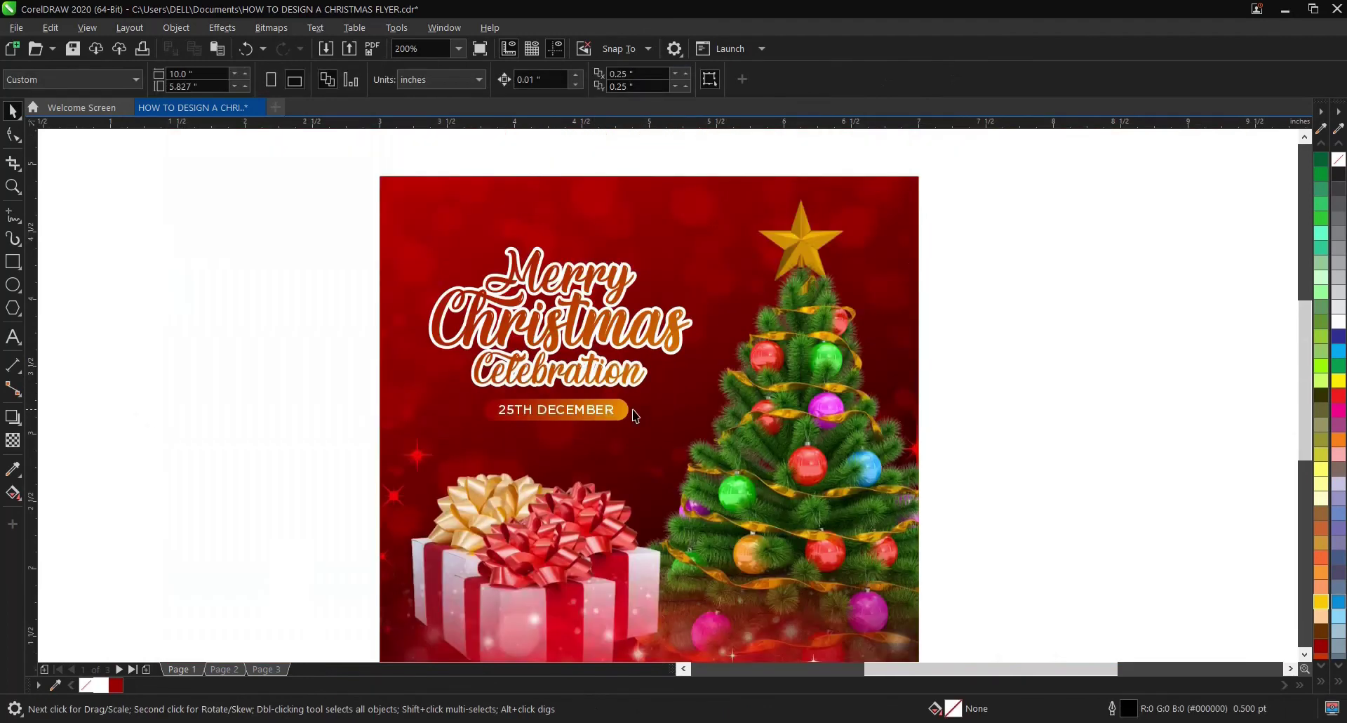
Step: Enlarge the greeting, bar and date together to about 2.12 × 1.37 inches
{"action": "left_click_drag", "start_coordinate": [301, 229], "coordinate": [798, 454]}
{"action": "scroll", "coordinate": [753, 453], "scroll_direction": "up", "scroll_amount": 1}
{"action": "scroll", "coordinate": [569, 376], "scroll_direction": "down", "scroll_amount": 1}
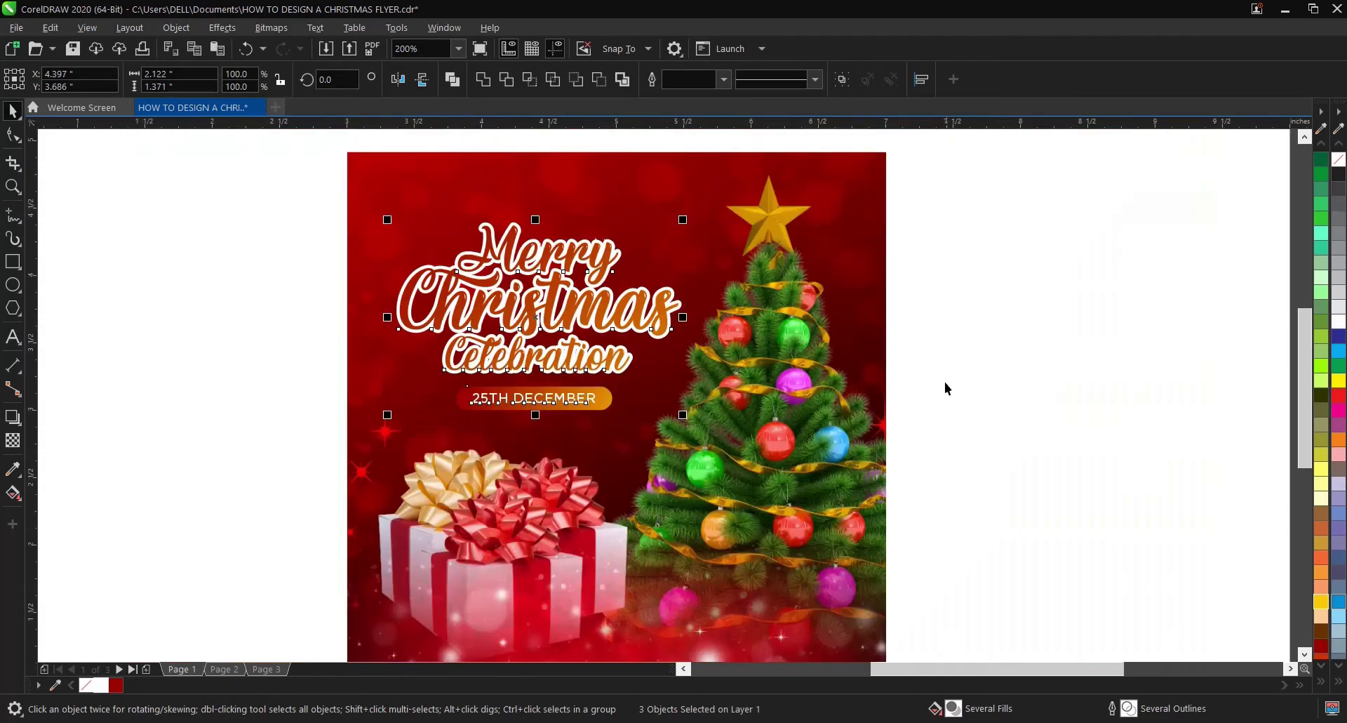
{"action": "left_click", "coordinate": [945, 385]}
Step: Review the complete flyer's layout, fitted in the window and in full-screen preview
{"action": "left_click_drag", "start_coordinate": [295, 201], "coordinate": [717, 421]}
{"action": "scroll", "coordinate": [565, 340], "scroll_direction": "down", "scroll_amount": 1}
{"action": "left_click", "coordinate": [802, 361]}
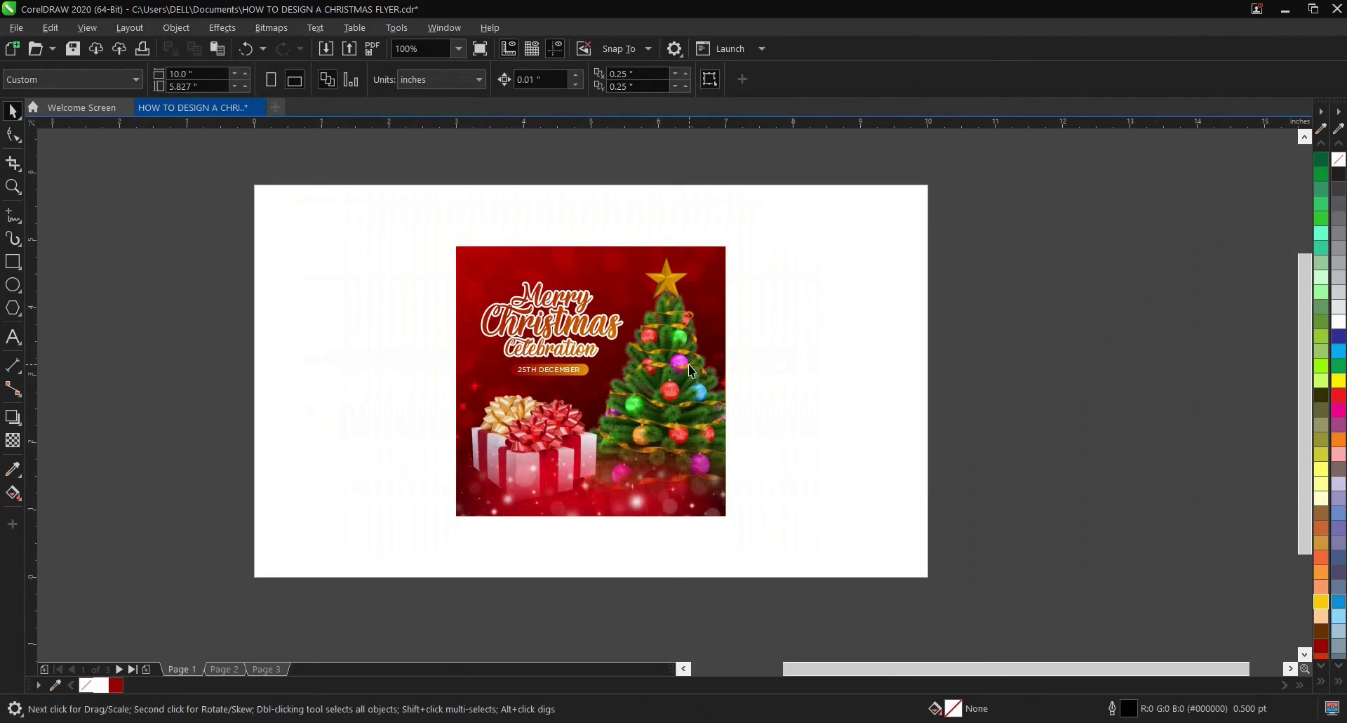
{"action": "scroll", "coordinate": [546, 497], "scroll_direction": "up", "scroll_amount": 1}
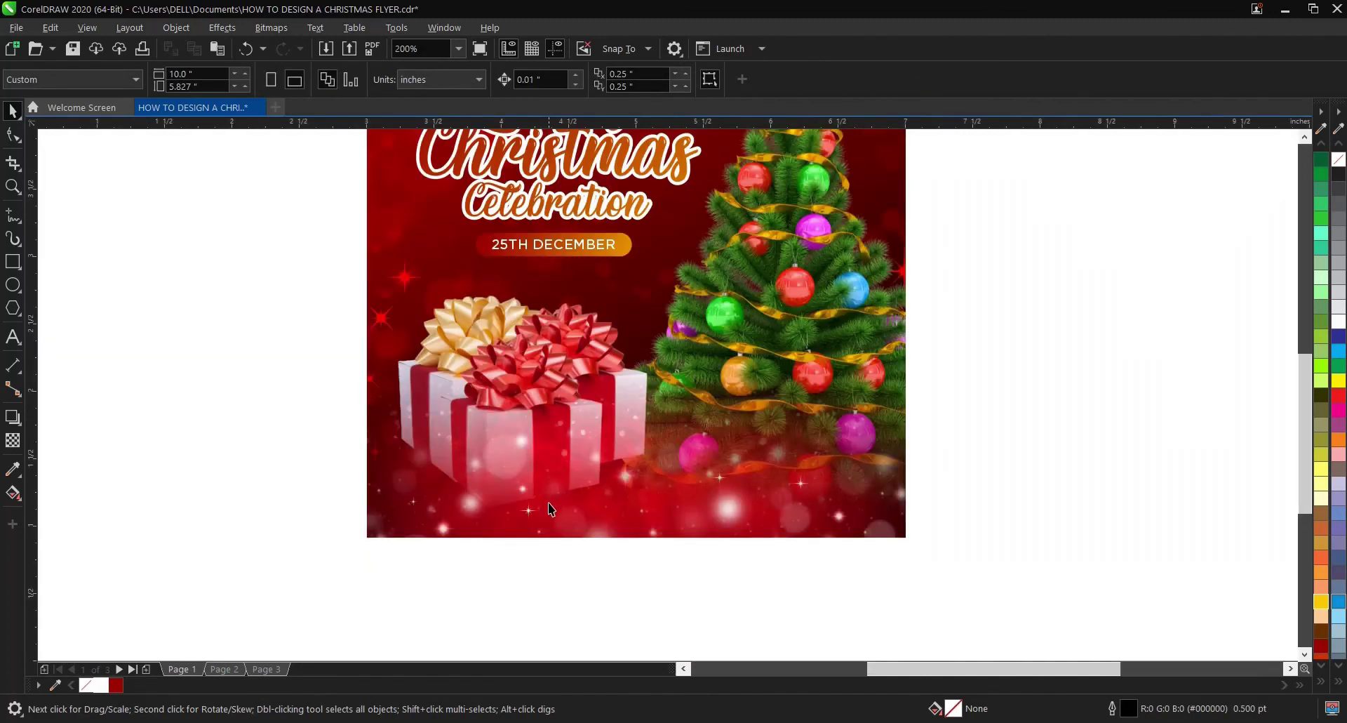
{"action": "scroll", "coordinate": [554, 507], "scroll_direction": "down", "scroll_amount": 1}
{"action": "key", "text": "z"}
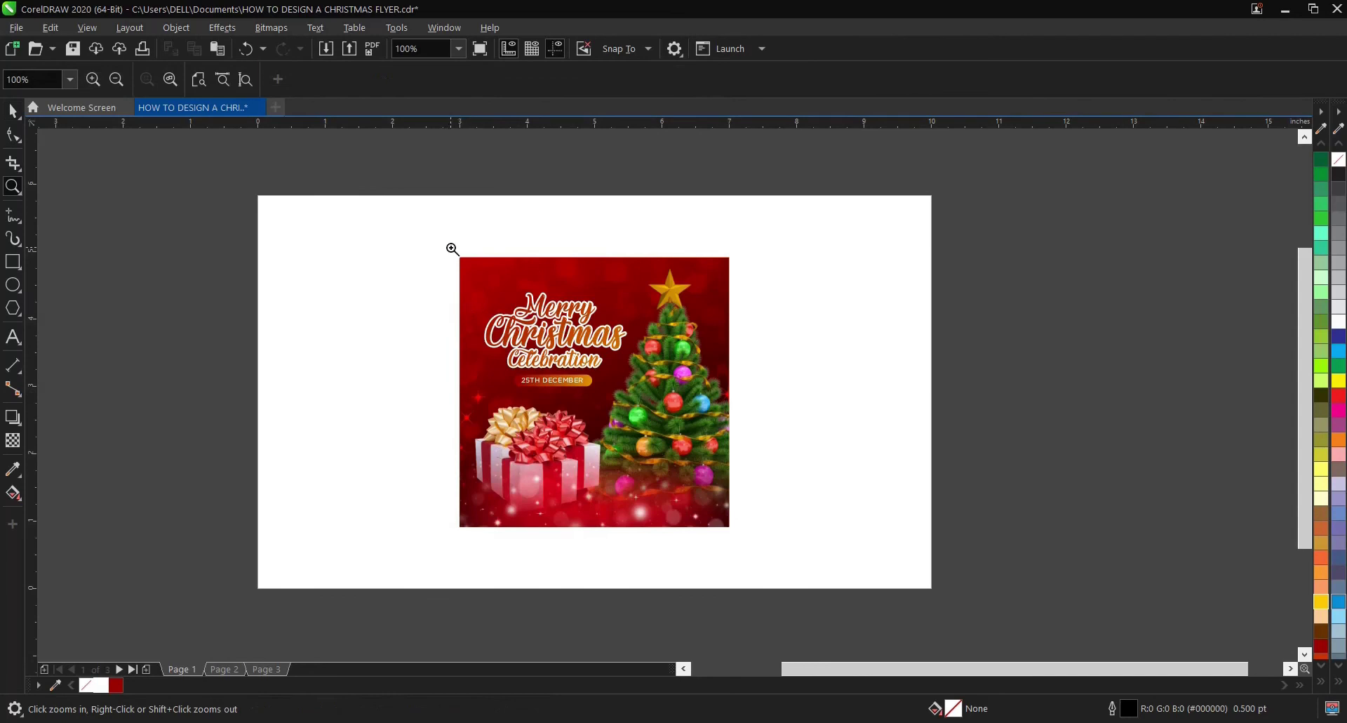
{"action": "left_click_drag", "start_coordinate": [451, 247], "coordinate": [736, 533]}
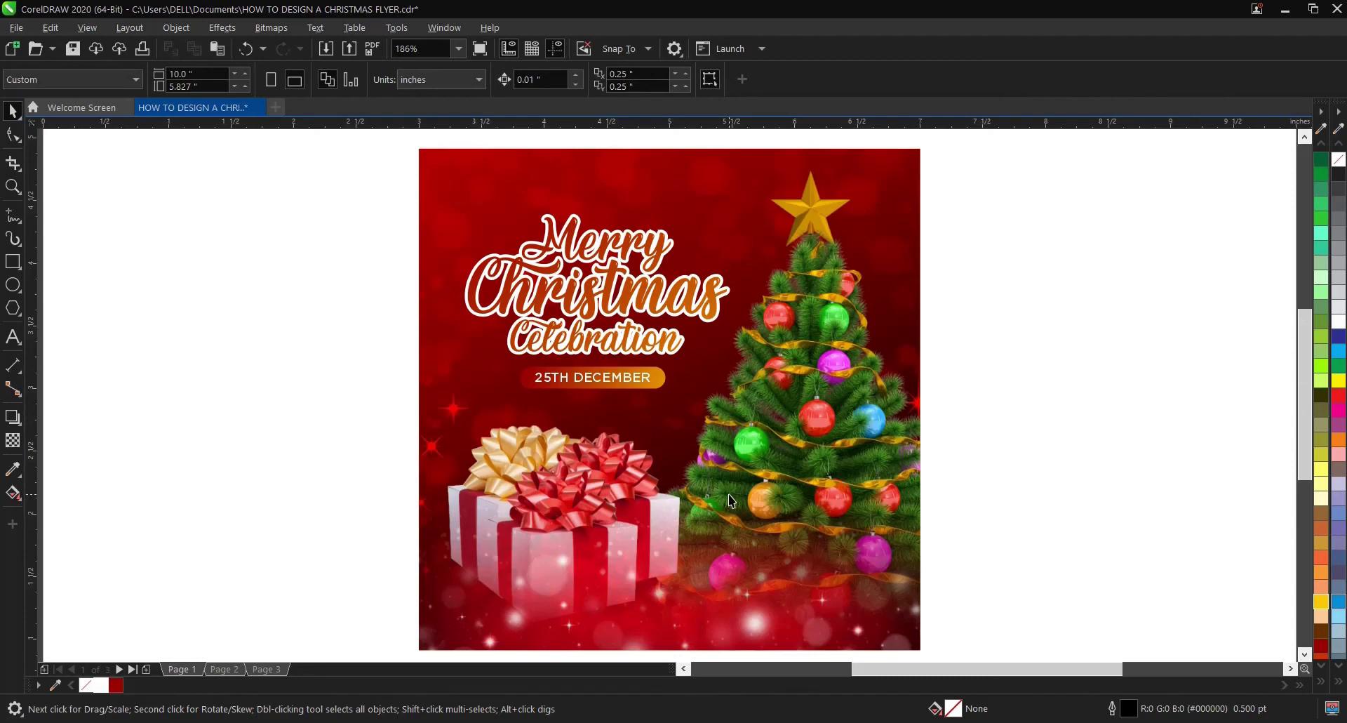
{"action": "left_click", "coordinate": [483, 48]}
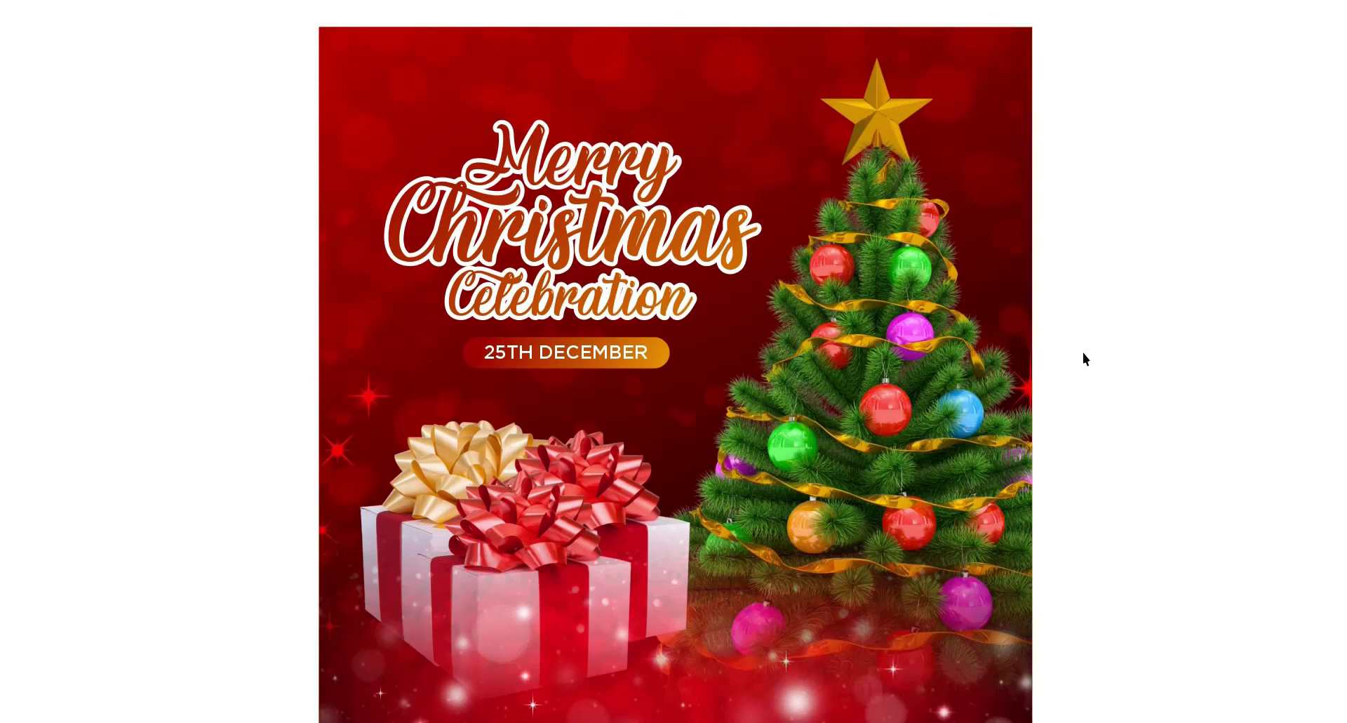
{"action": "left_click", "coordinate": [1083, 352]}
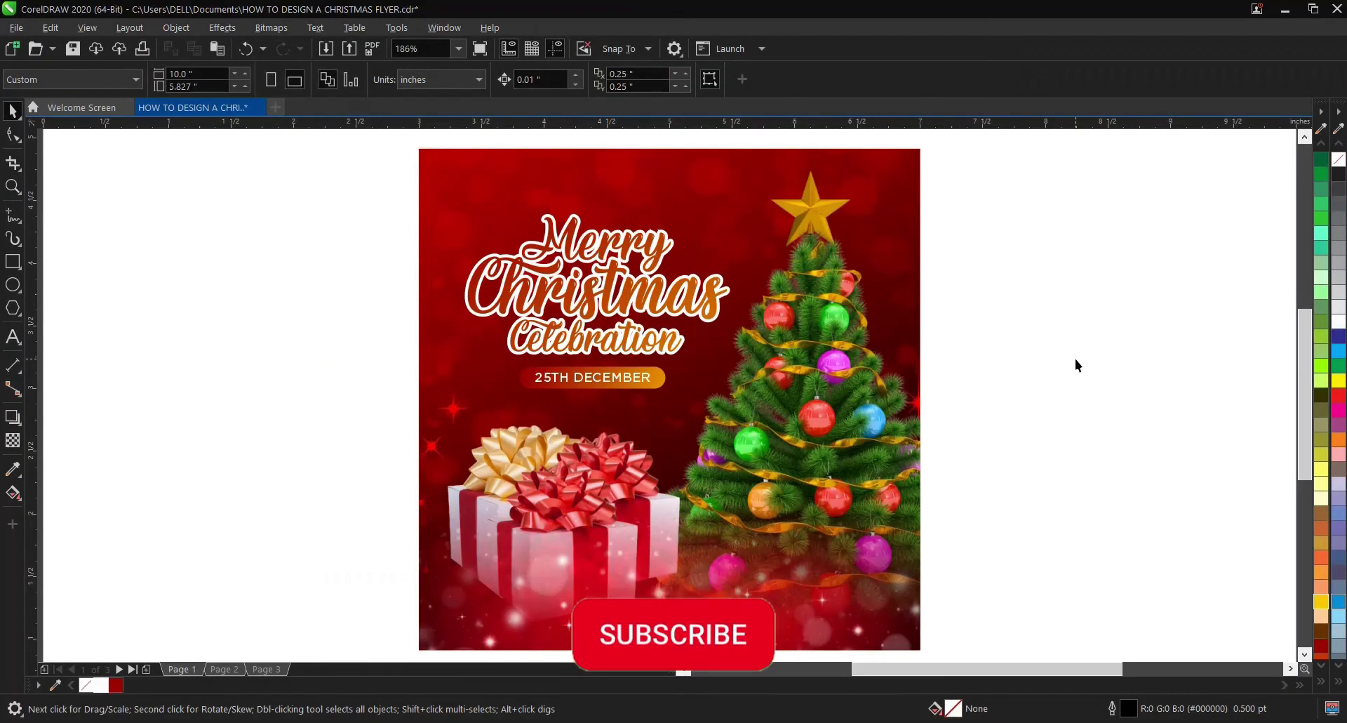